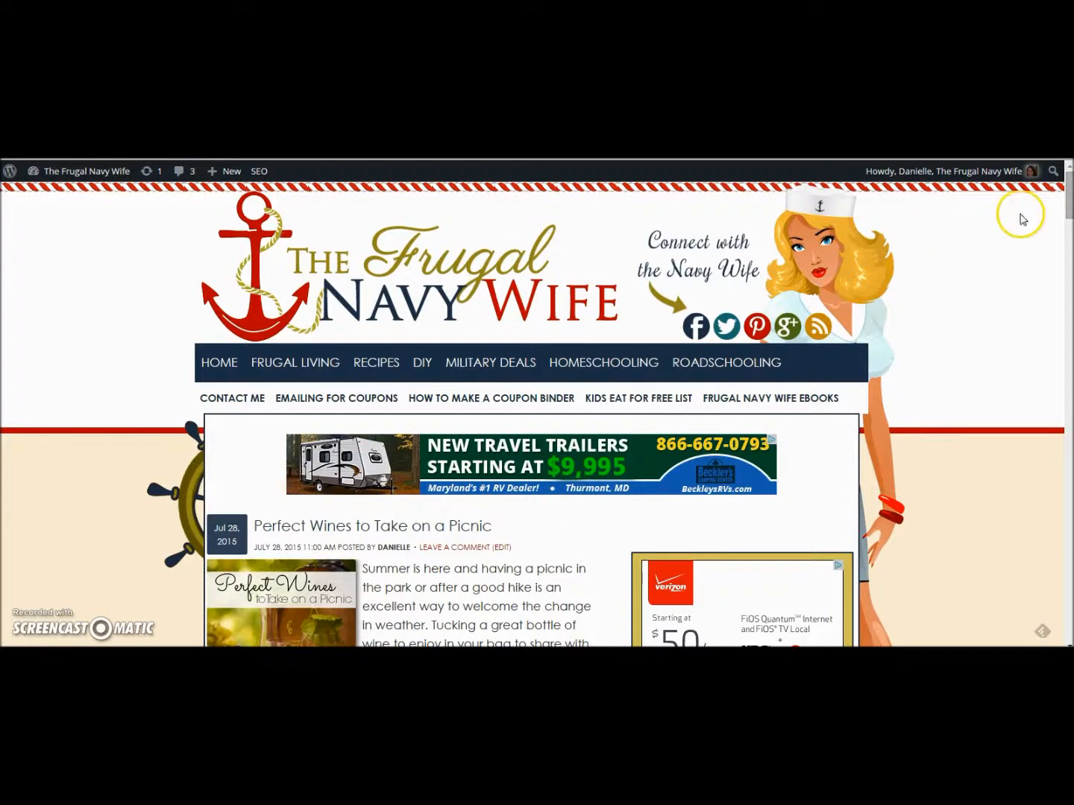
Examine the titled post images on The Frugal Navy Wife homepage, from Perfect Wines to Strawberry Shortcake Popsicles.
drag(1068, 183, 1071, 205)
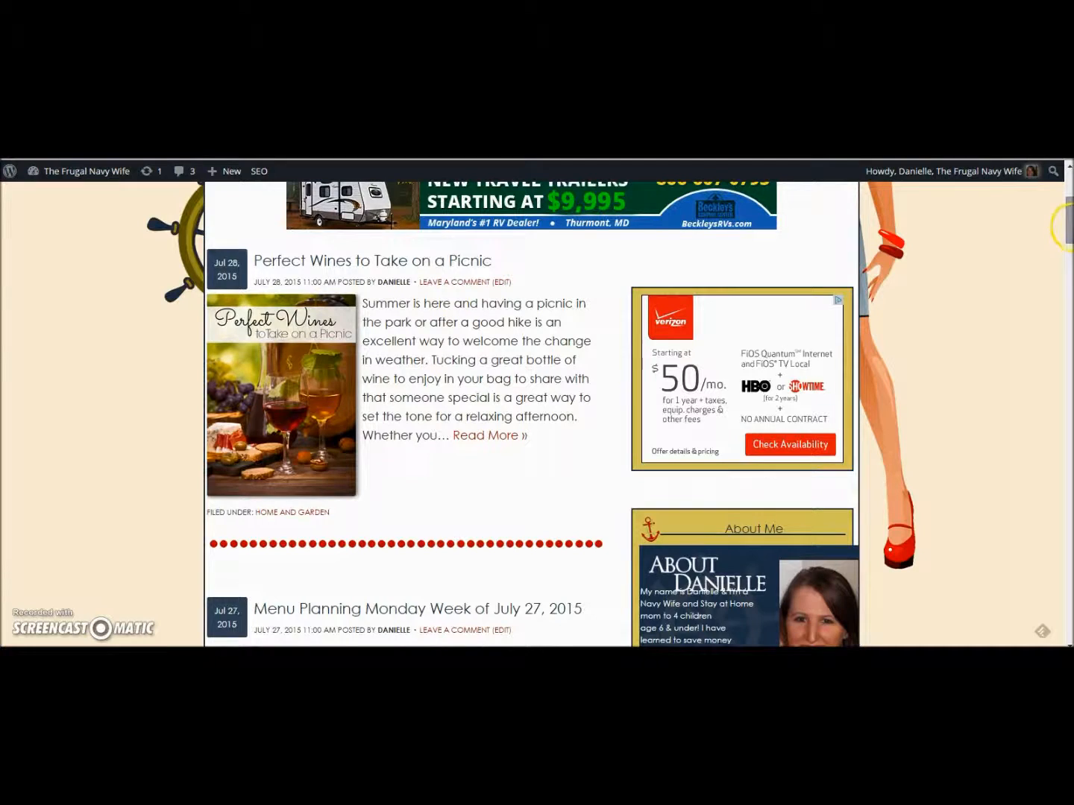
scroll(1069, 232, down, 1)
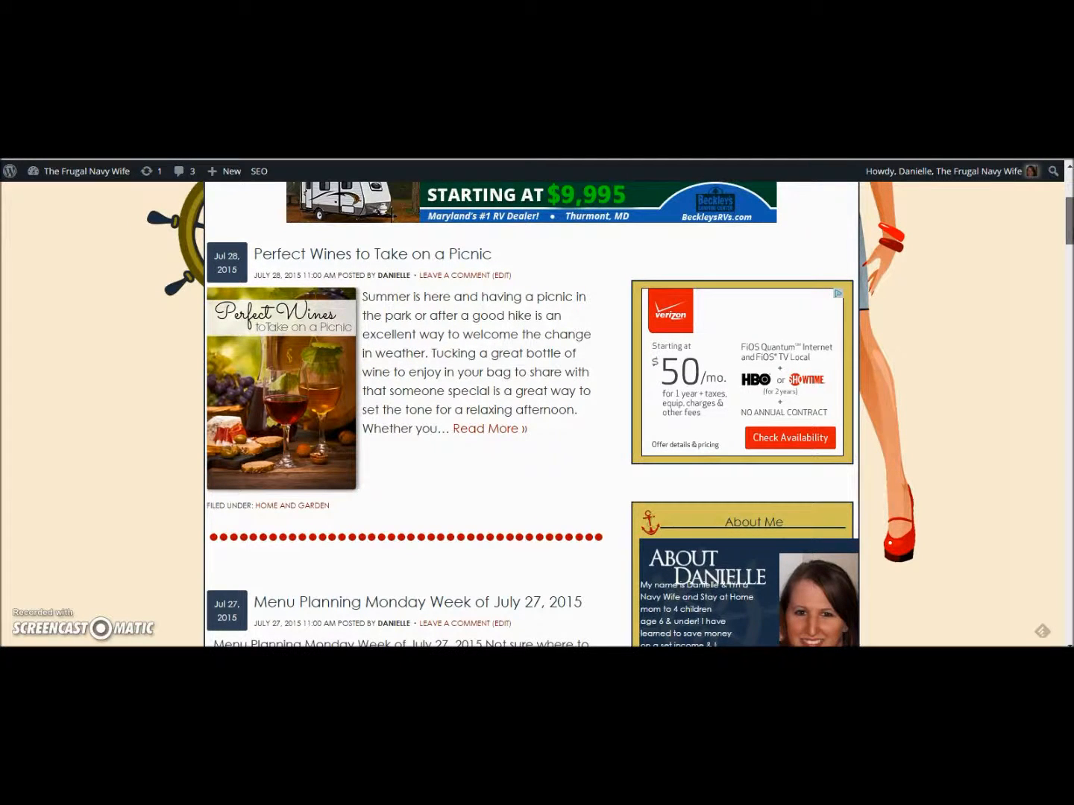
scroll(1069, 232, down, 1)
scroll(1069, 239, down, 6)
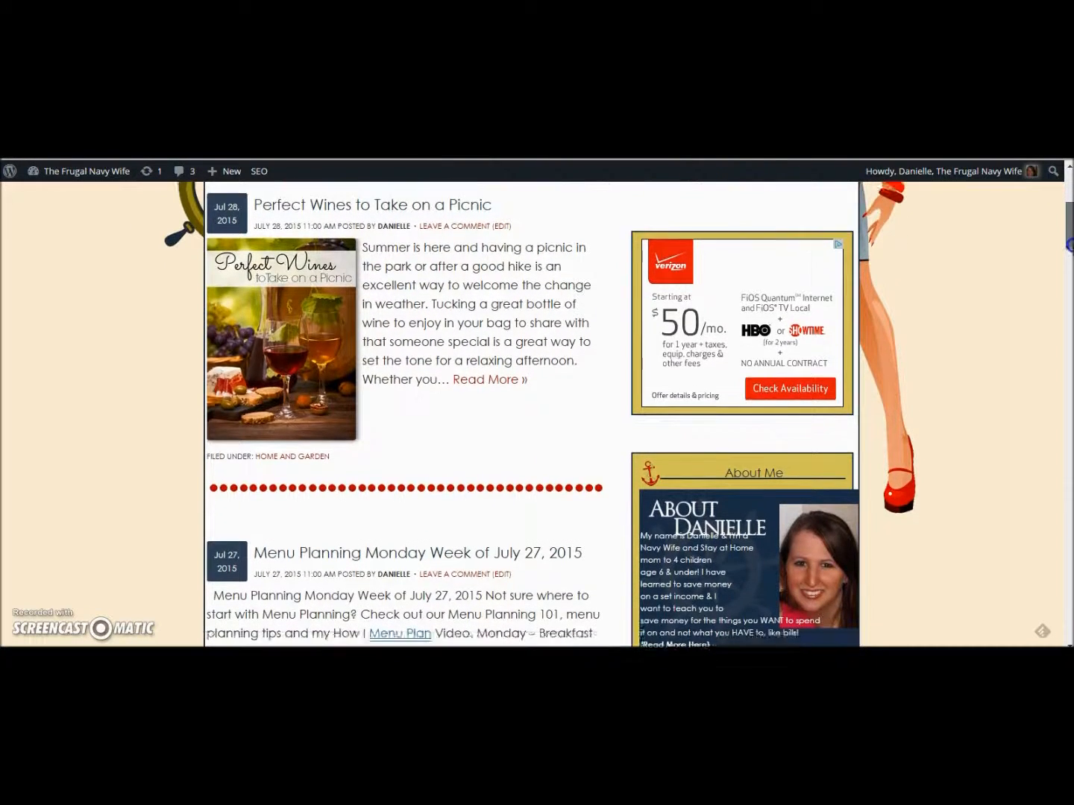
scroll(1069, 284, down, 1)
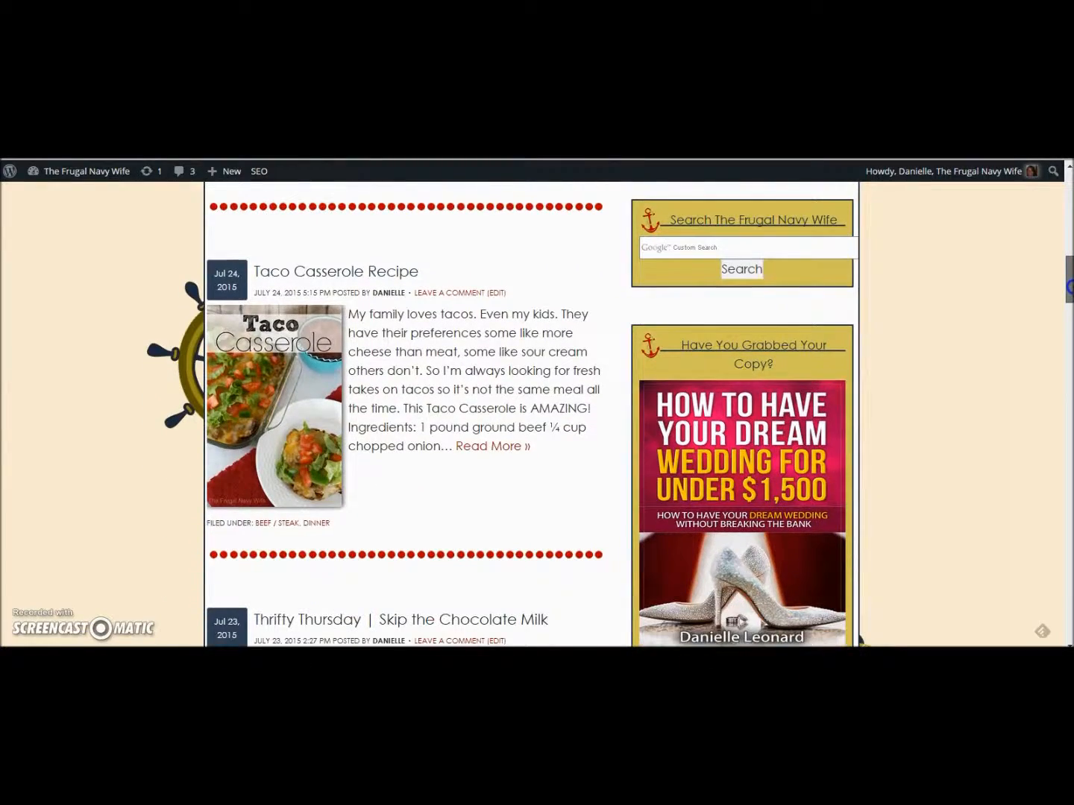
mouse_move(1070, 288)
mouse_down()
mouse_move(1069, 355)
mouse_move(1070, 288)
mouse_up()
click(524, 438)
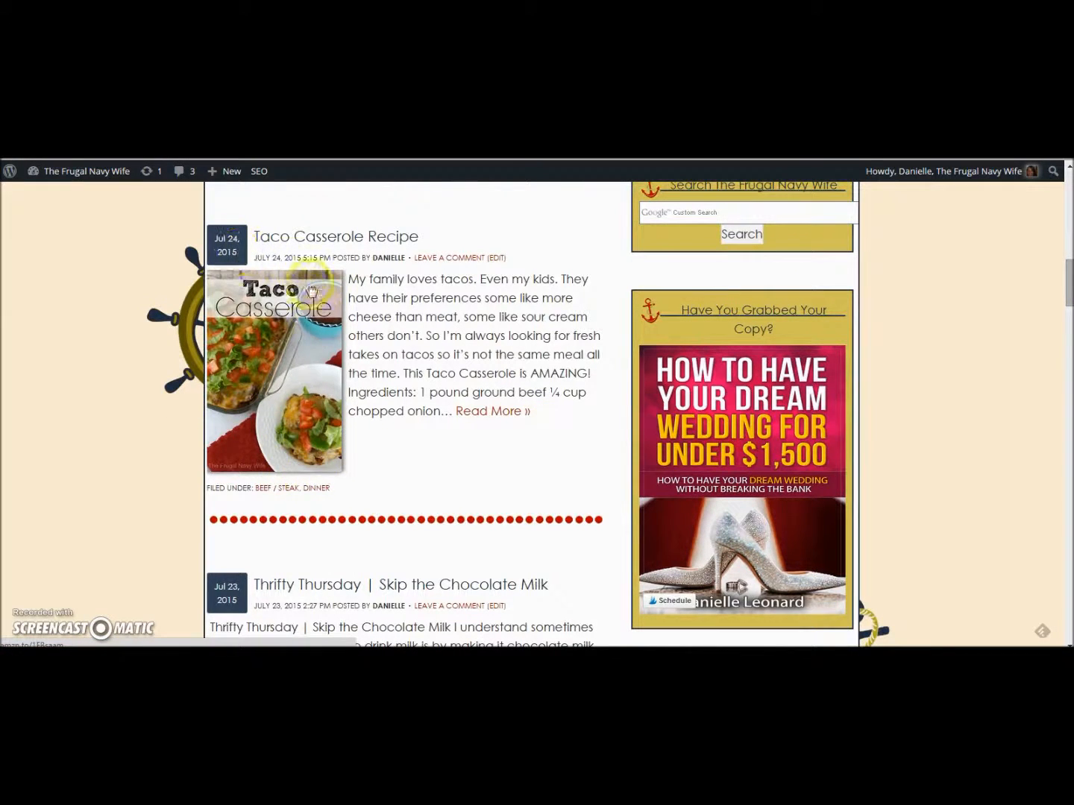
drag(1068, 273, 1069, 222)
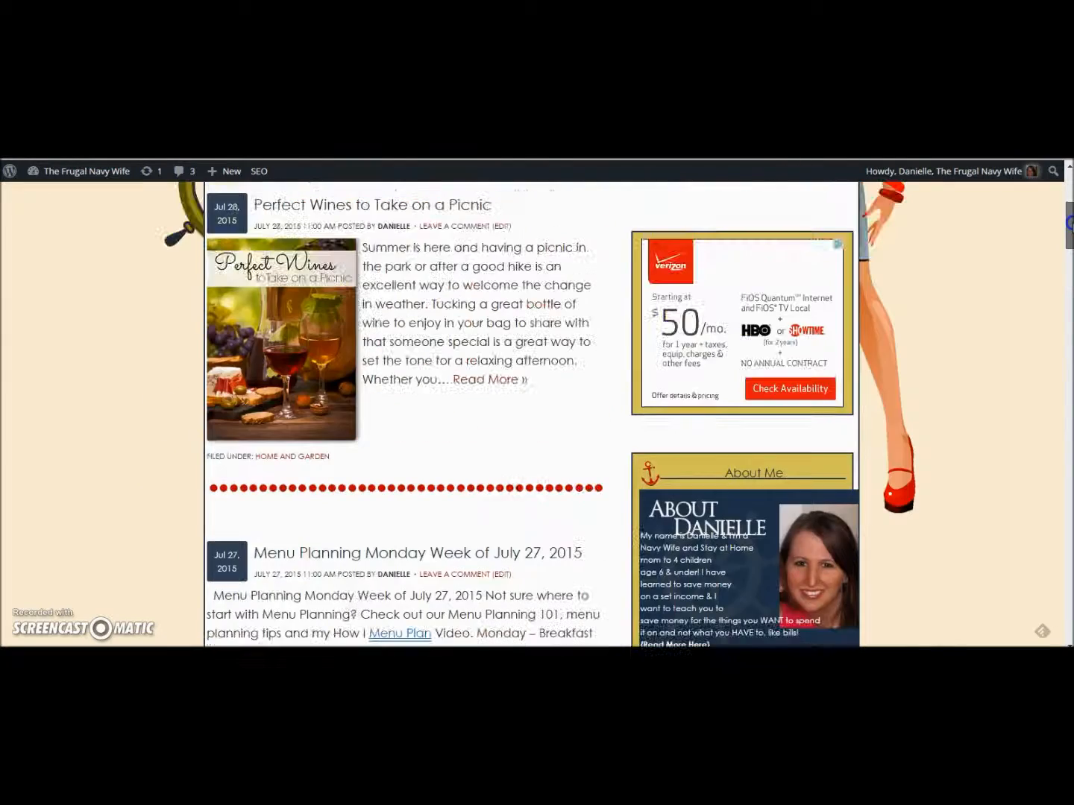
drag(1066, 197, 1070, 371)
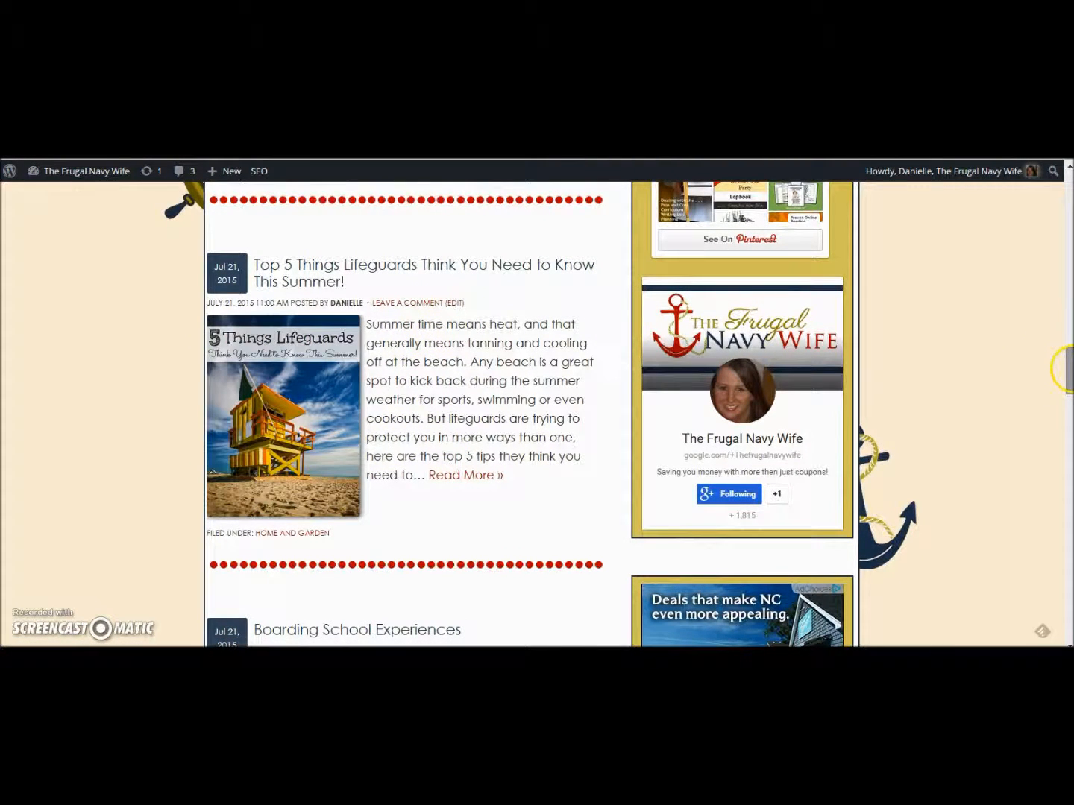
drag(1069, 380, 1069, 496)
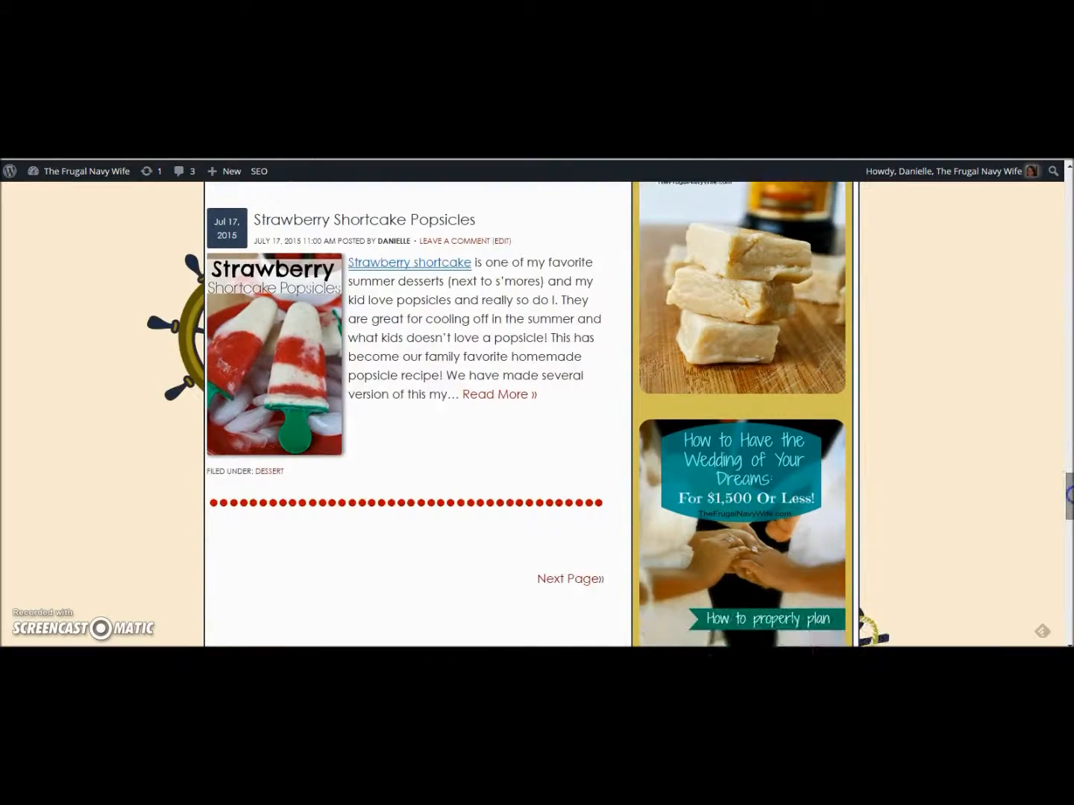
Return to the beginning of The Frugal Navy Wife homepage and open its Roadschooling site.
mouse_move(290, 308)
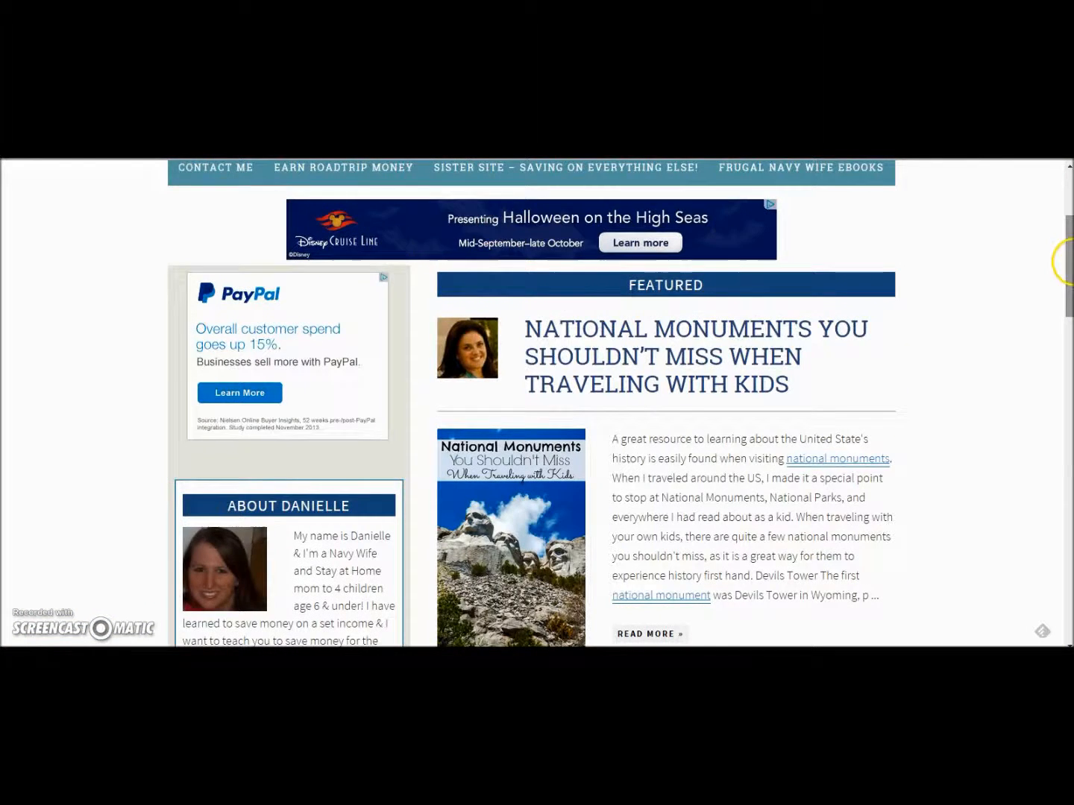
drag(1069, 261, 1070, 209)
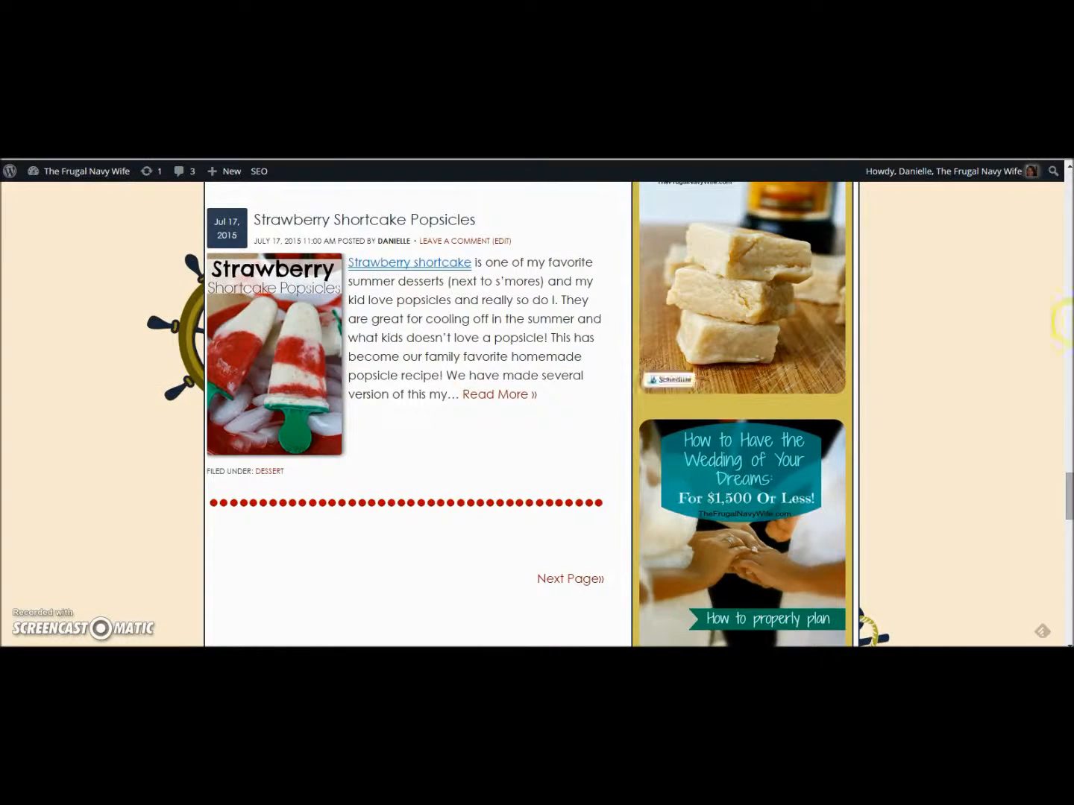
scroll(1054, 286, up, 4)
drag(1069, 469, 1070, 195)
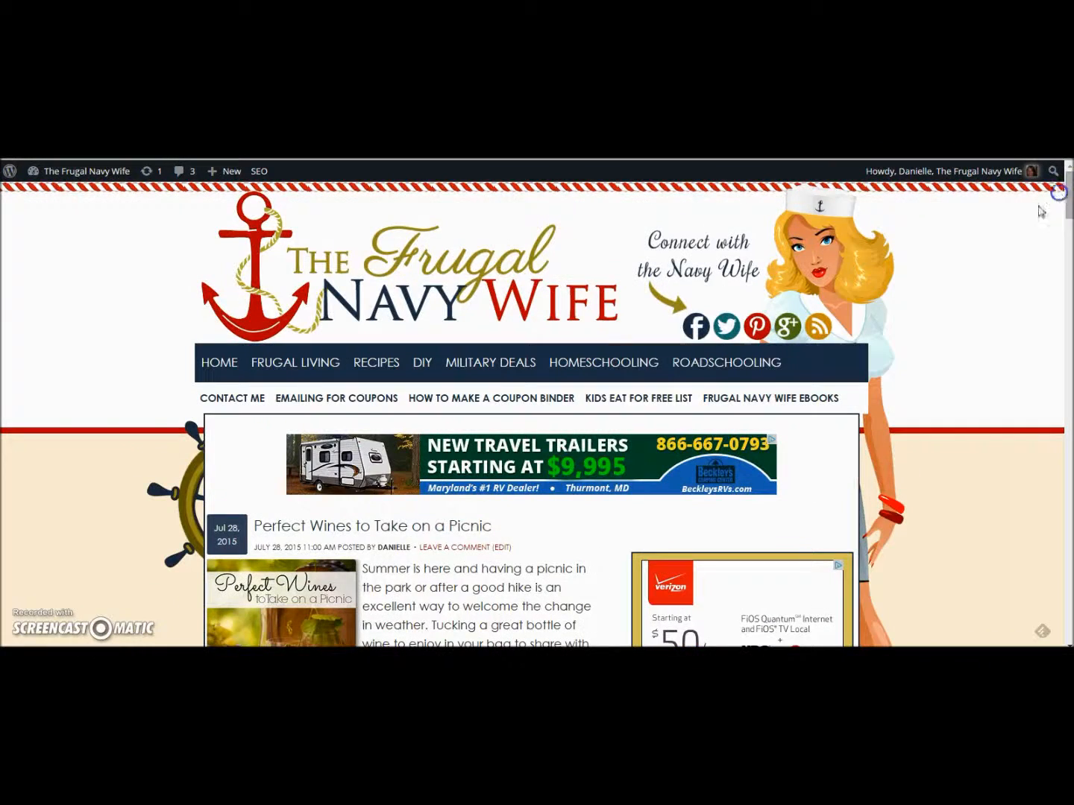
click(706, 366)
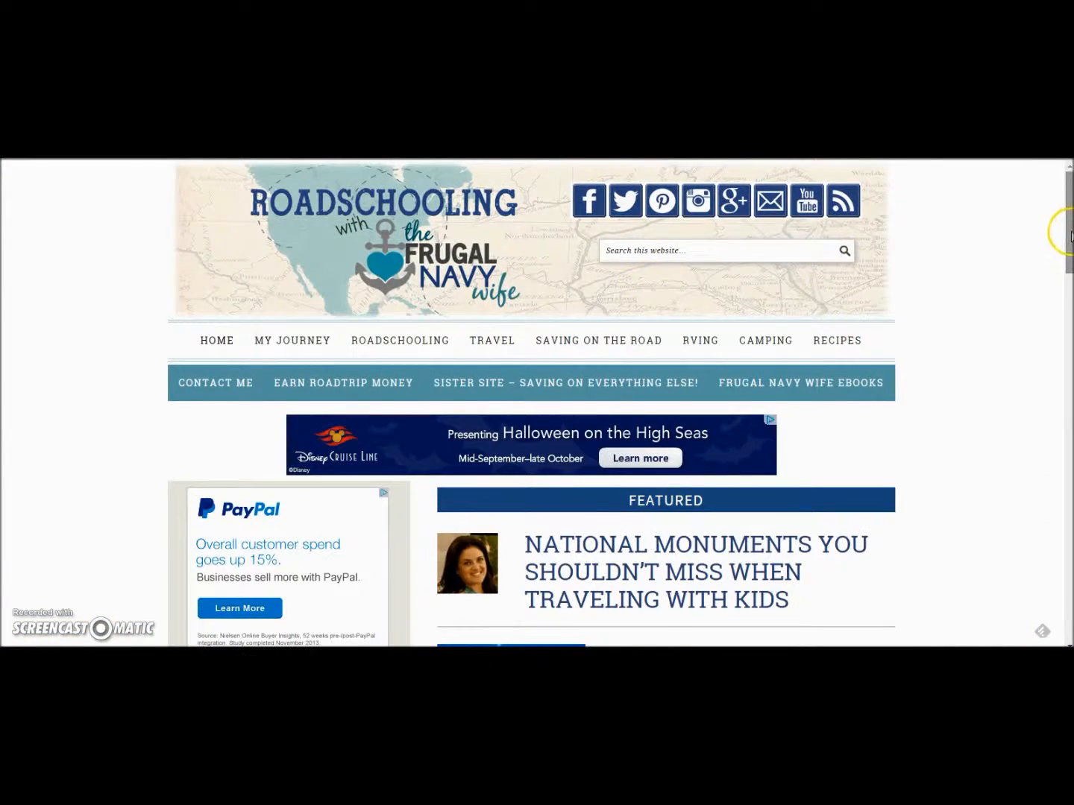
Examine the post images in the Roadschooling site's Featured, Traveling, How to Roadschool, Roadtrip Recipes and My Journey sections.
drag(1069, 237, 1068, 298)
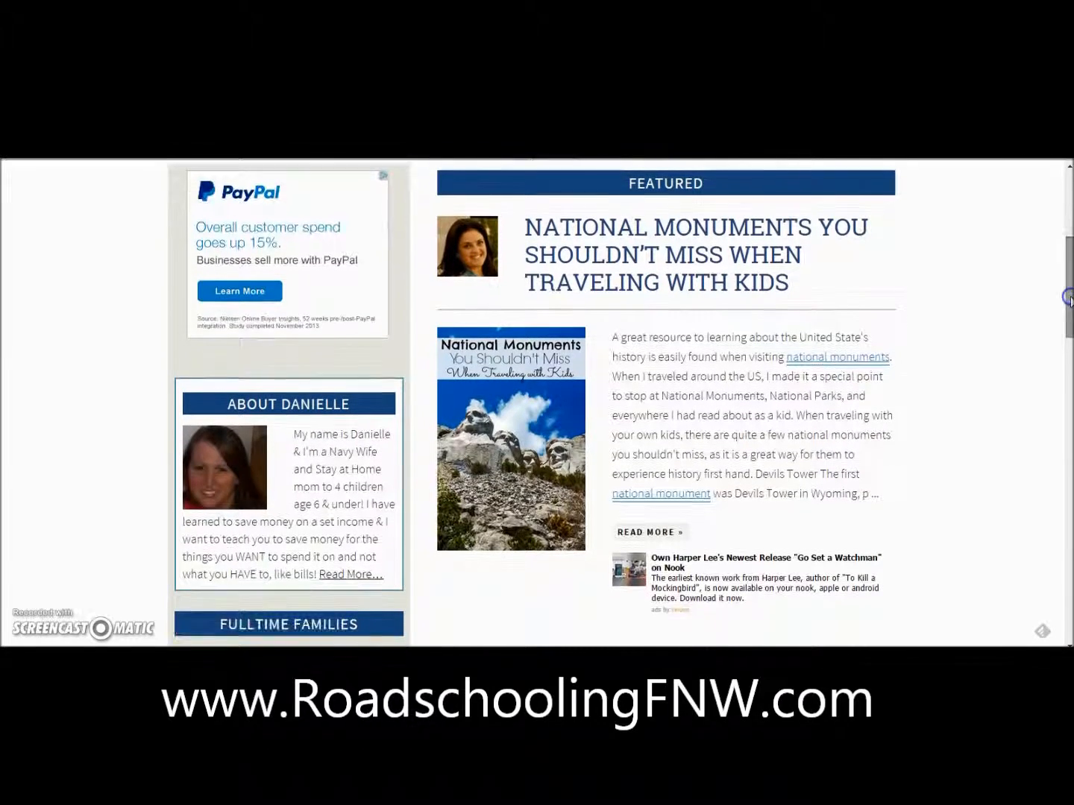
drag(1068, 276, 1069, 348)
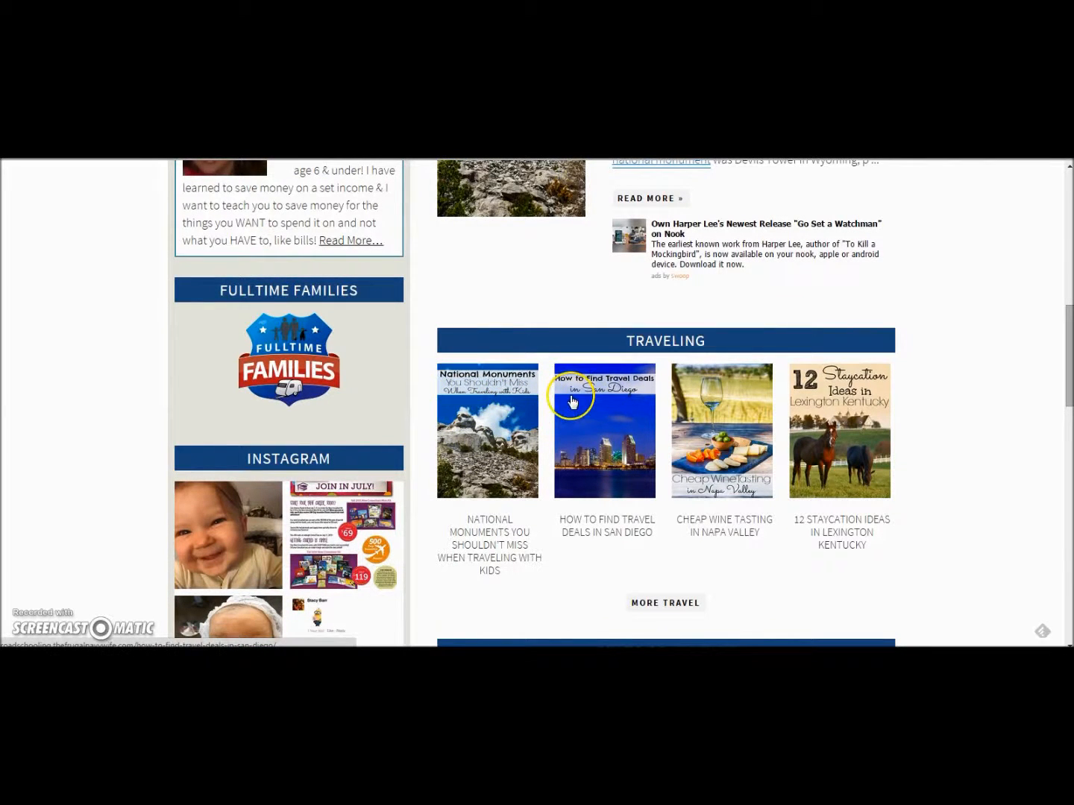
drag(1069, 357, 1071, 438)
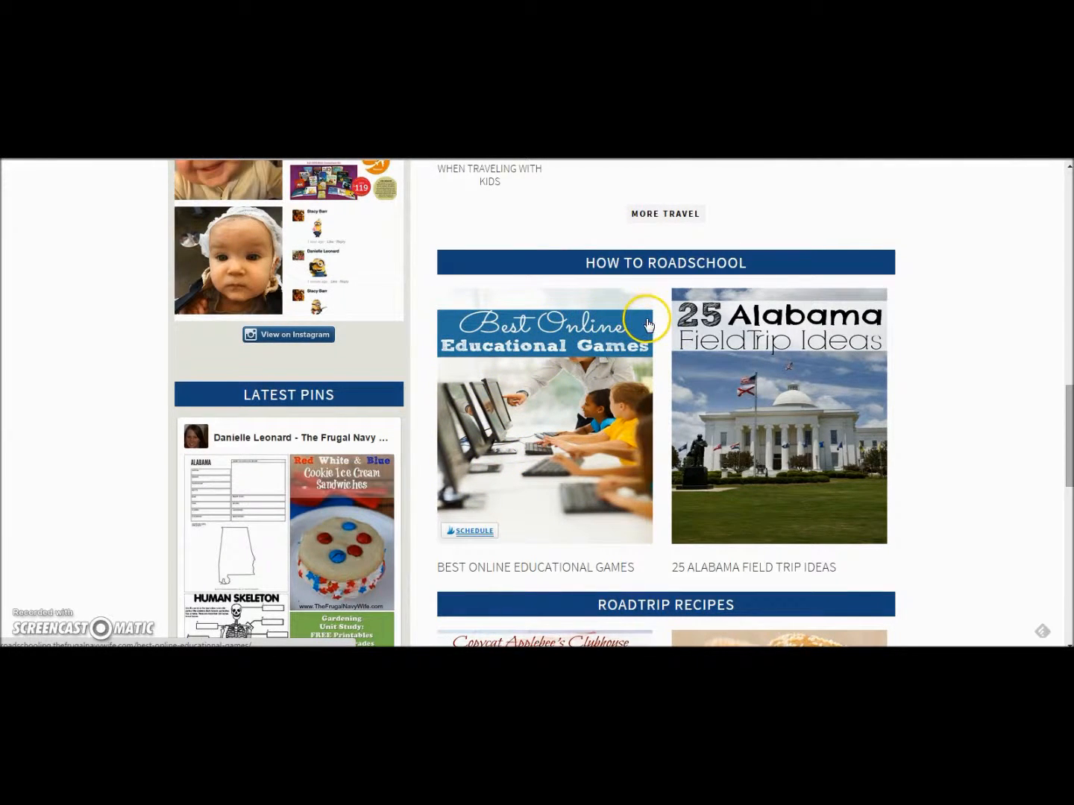
drag(1071, 391, 1071, 486)
drag(1068, 552, 1069, 615)
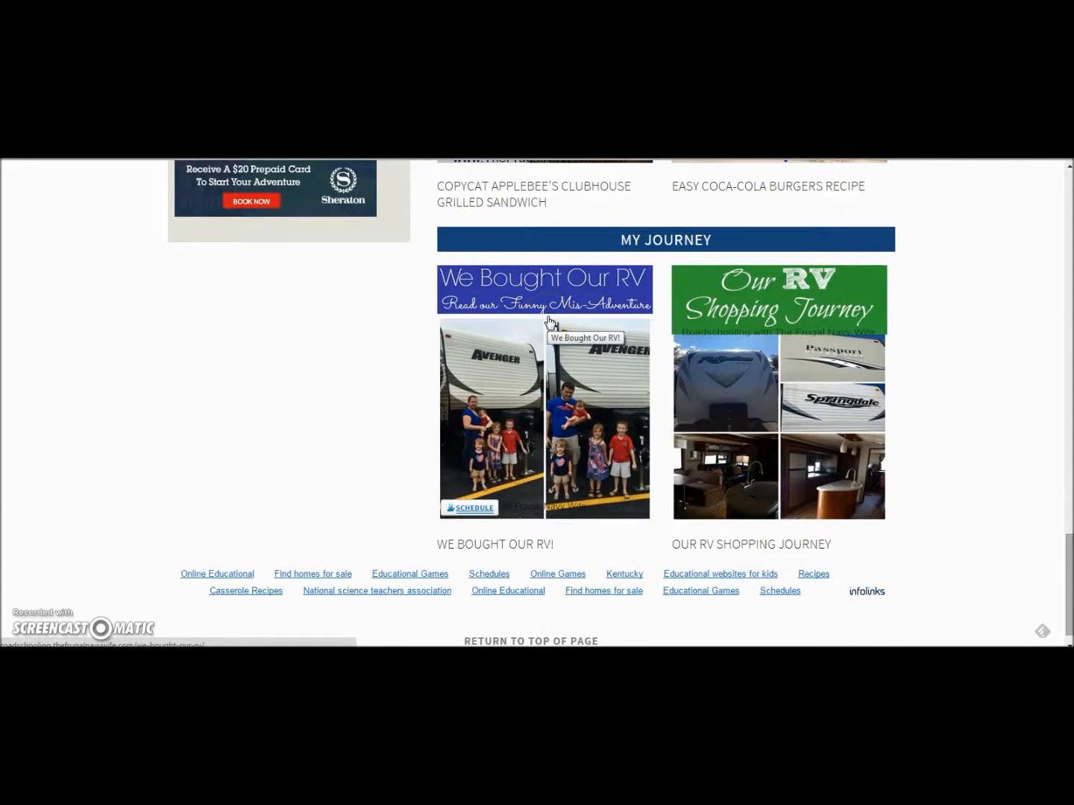
click(517, 243)
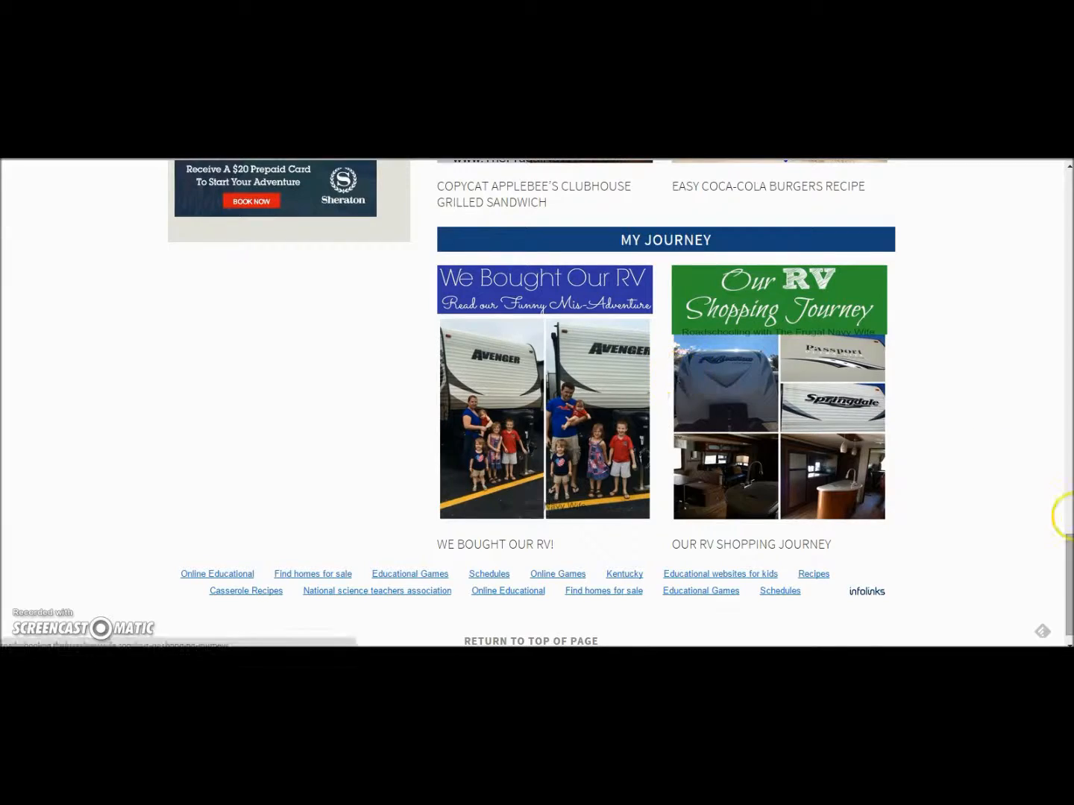
drag(1054, 580, 1059, 337)
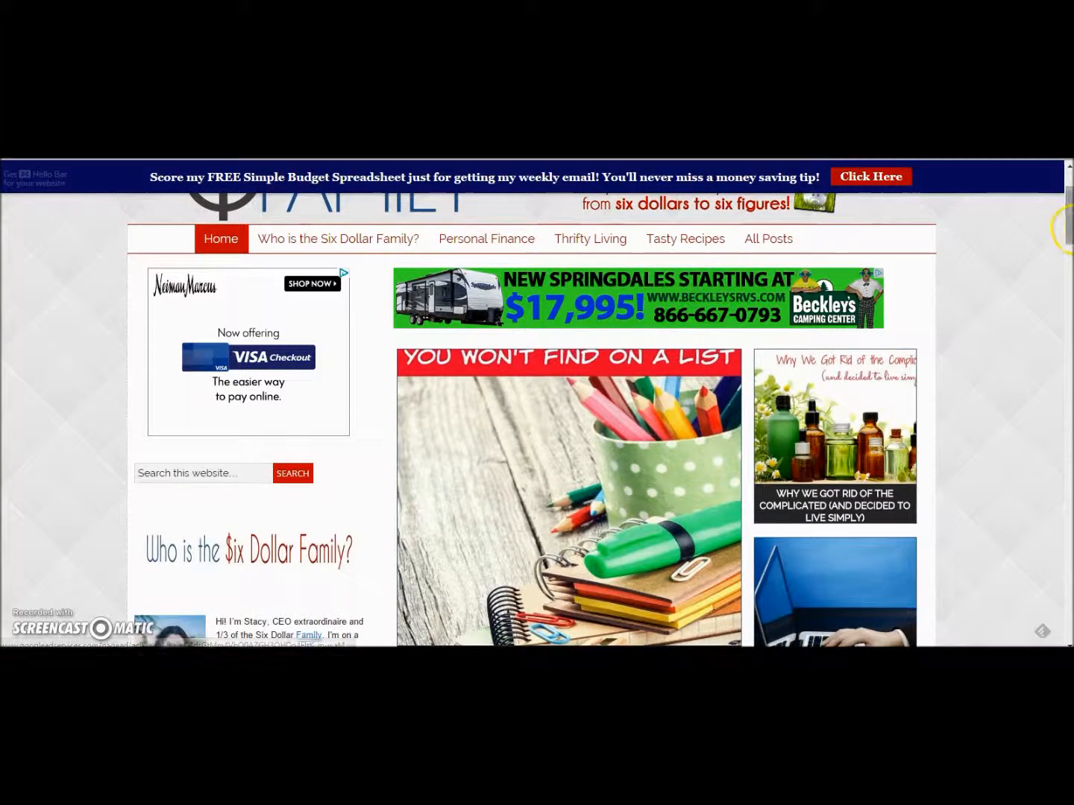
Review the grid of post images on the Six Dollar Family homepage.
drag(1068, 201, 1068, 239)
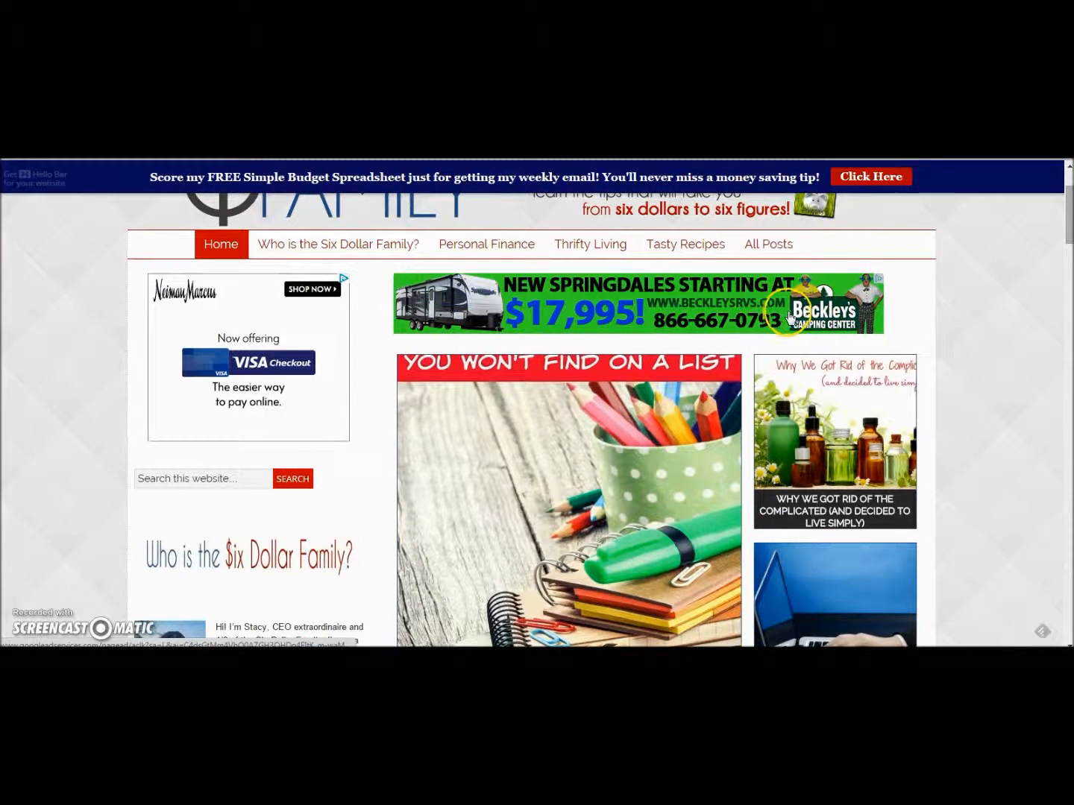
drag(1068, 214, 1068, 358)
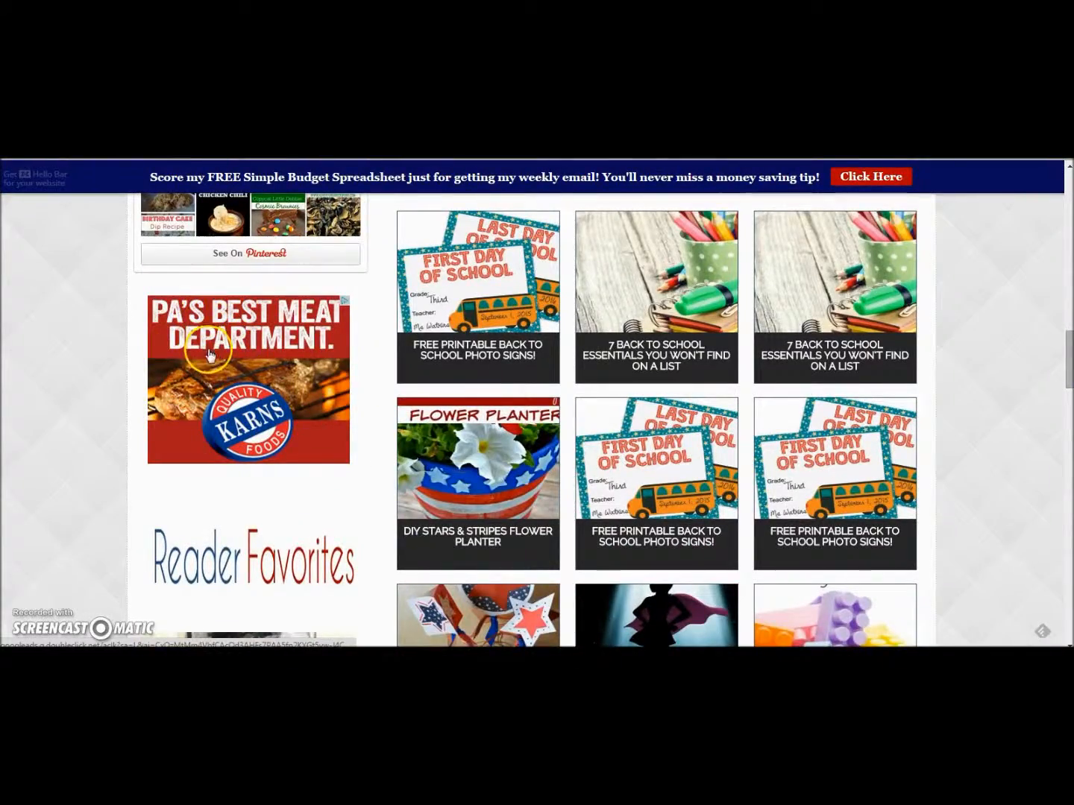
drag(1065, 359, 1059, 292)
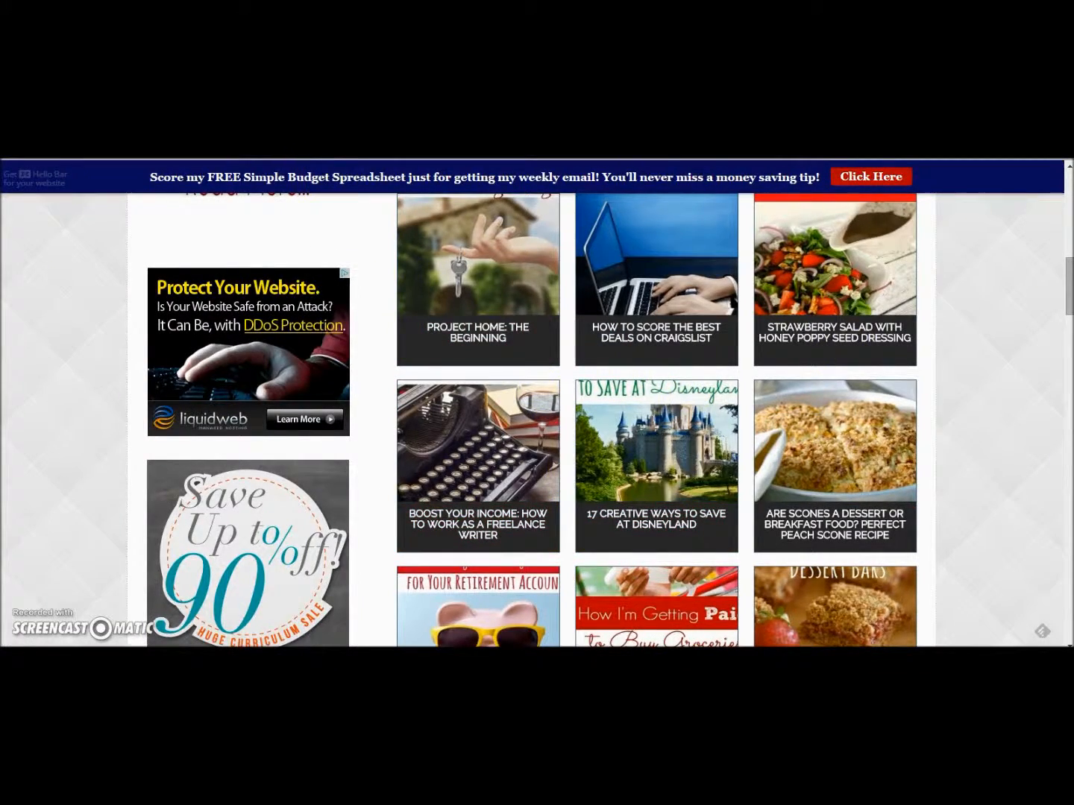
Compare the title images of the Six Dollar Family posts on reusable dryer sheets, thrift store shopping and Copycat Little Debbie Cosmic Brownies.
key(ctrl+Tab)
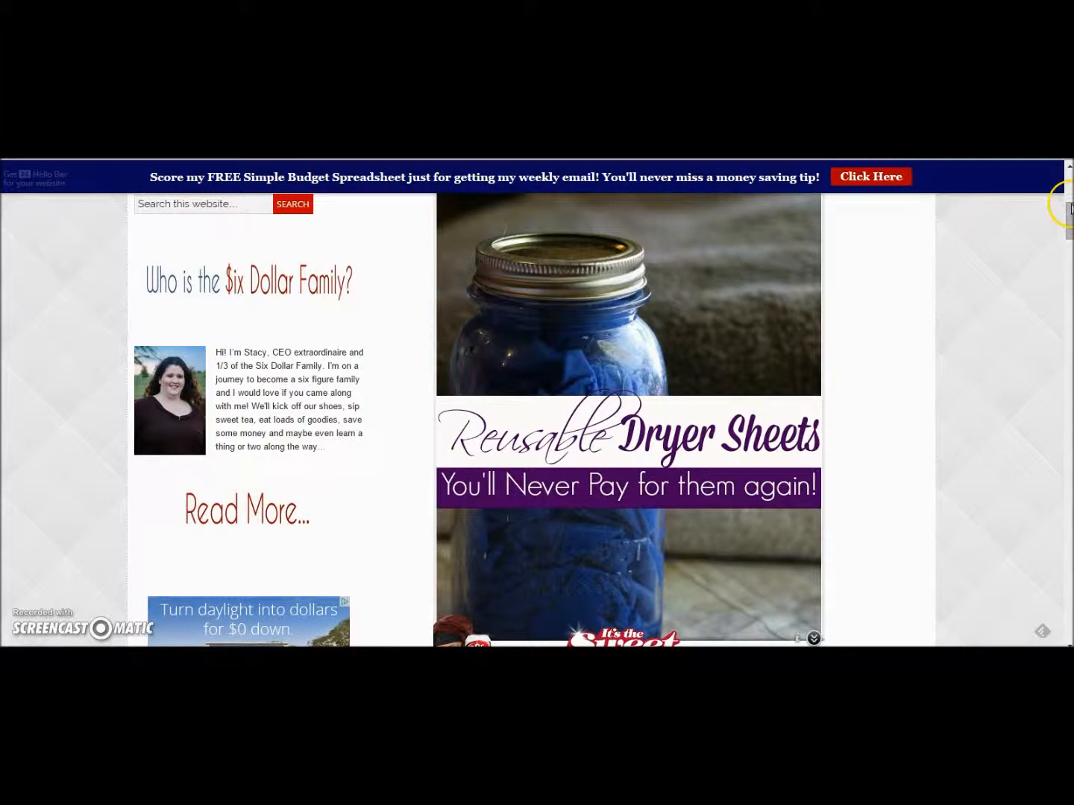
drag(1066, 222, 1066, 228)
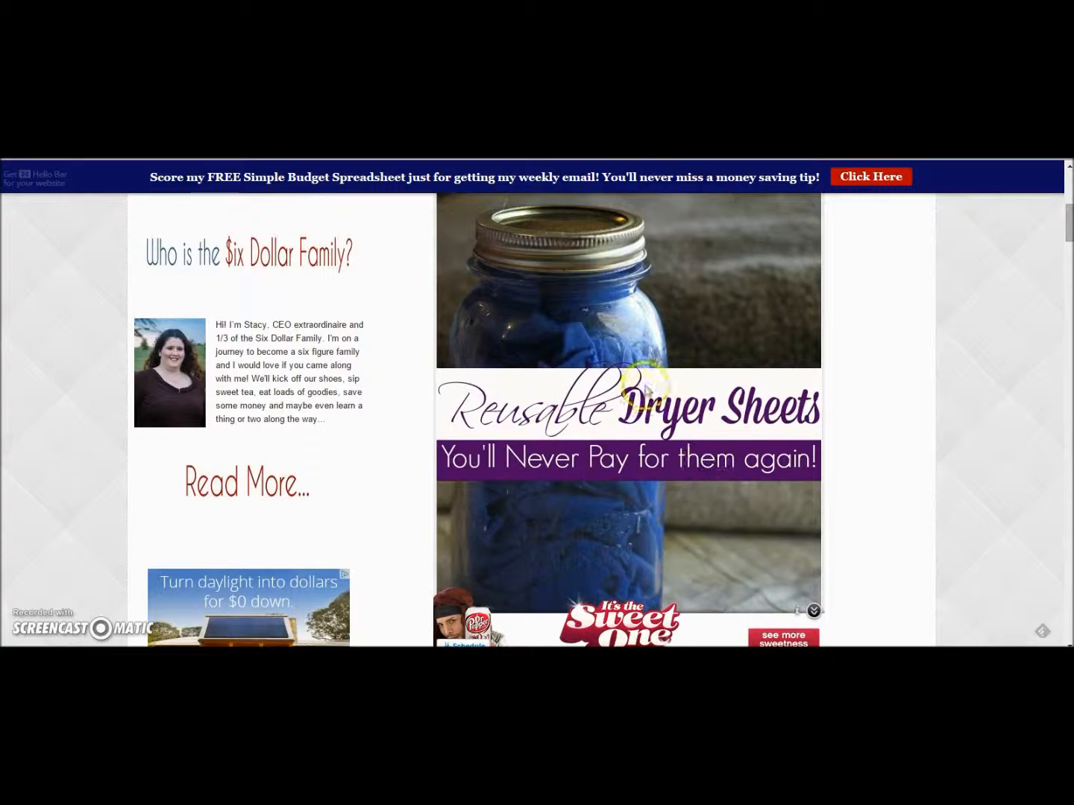
click(545, 339)
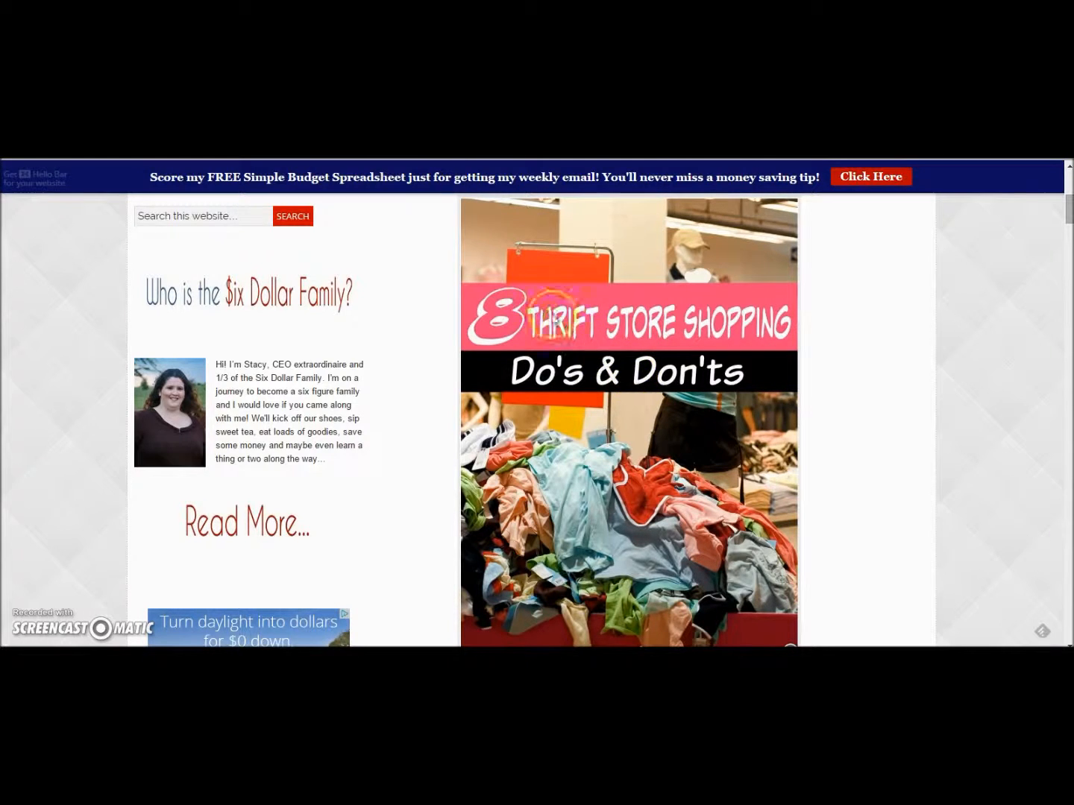
click(622, 361)
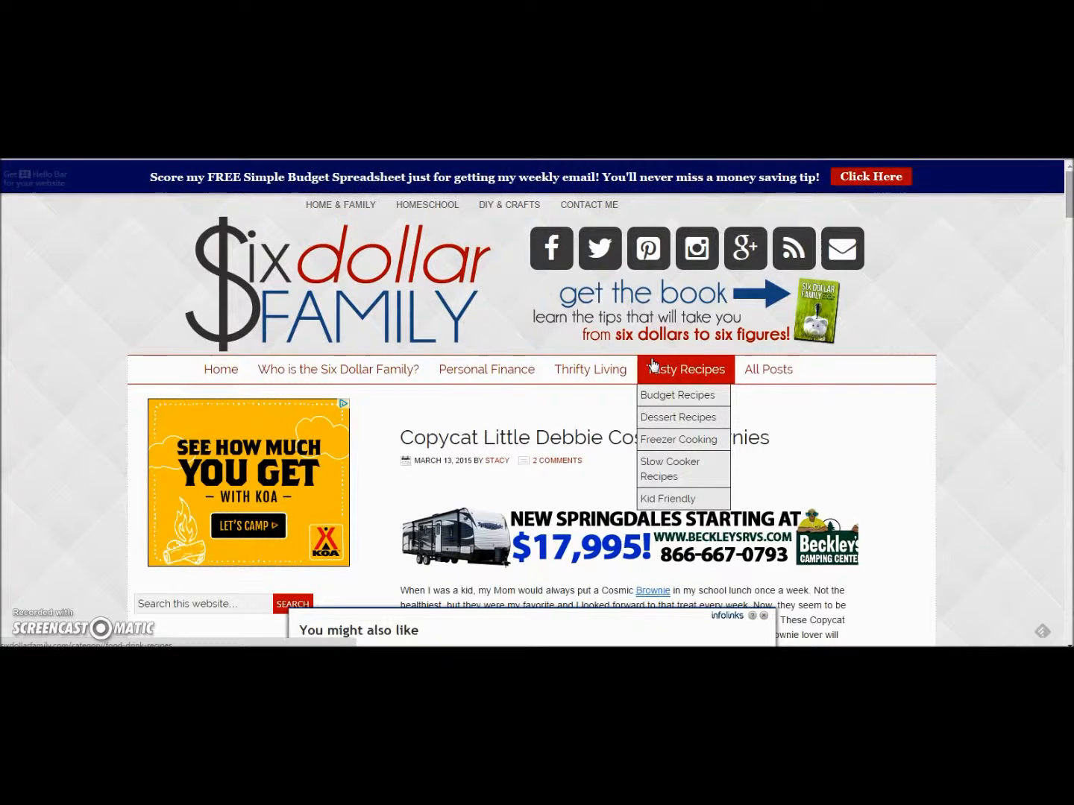
scroll(653, 365, down, 3)
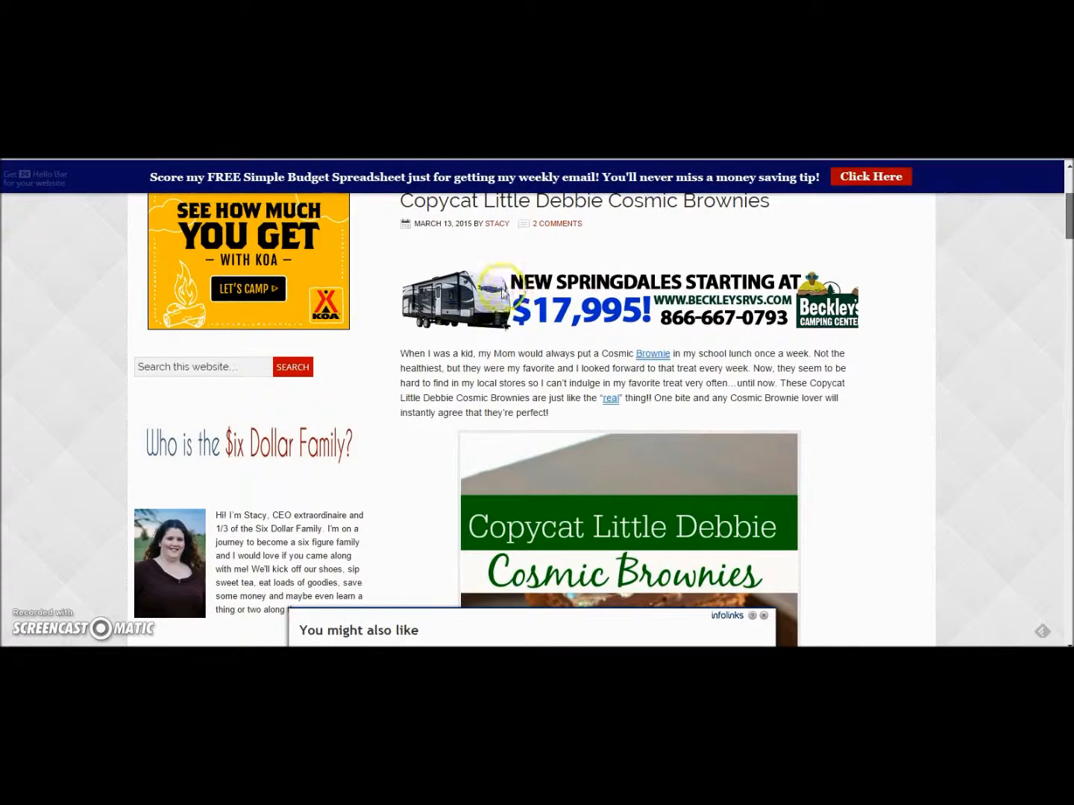
drag(1069, 223, 1070, 251)
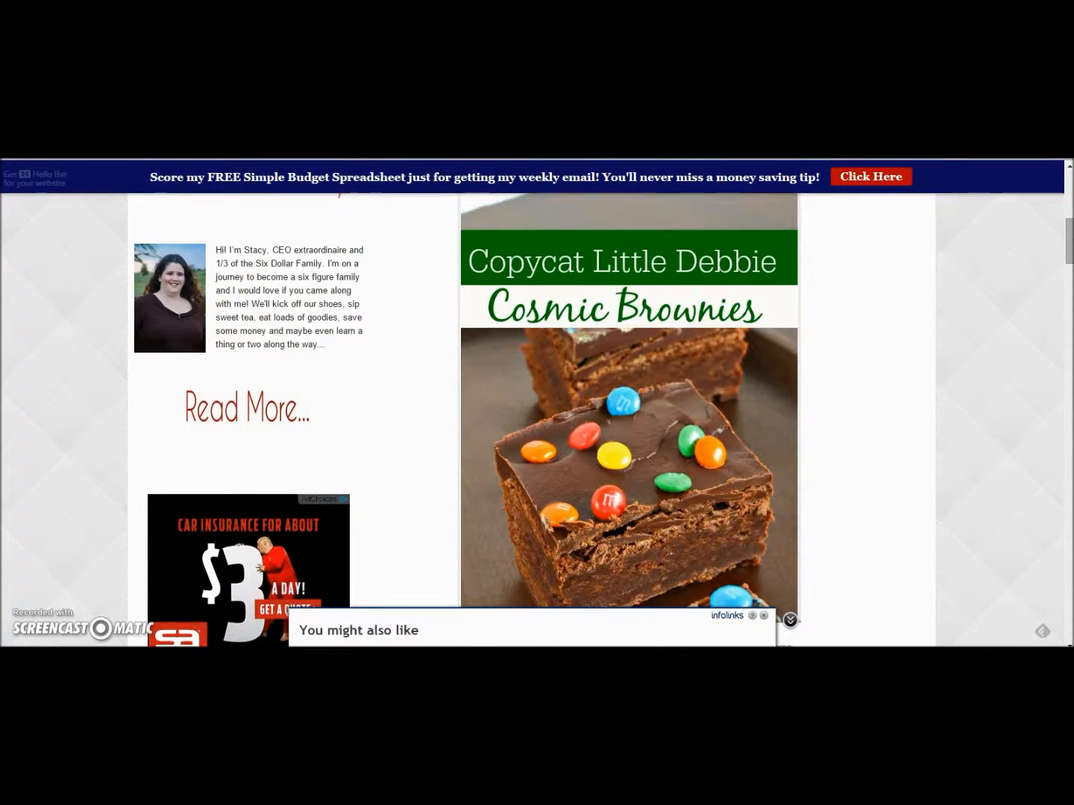
View the title images of the back-to-school essentials, Strawberry Walnut Salad, Project Home and Disneyland savings posts.
key(ctrl+Tab)
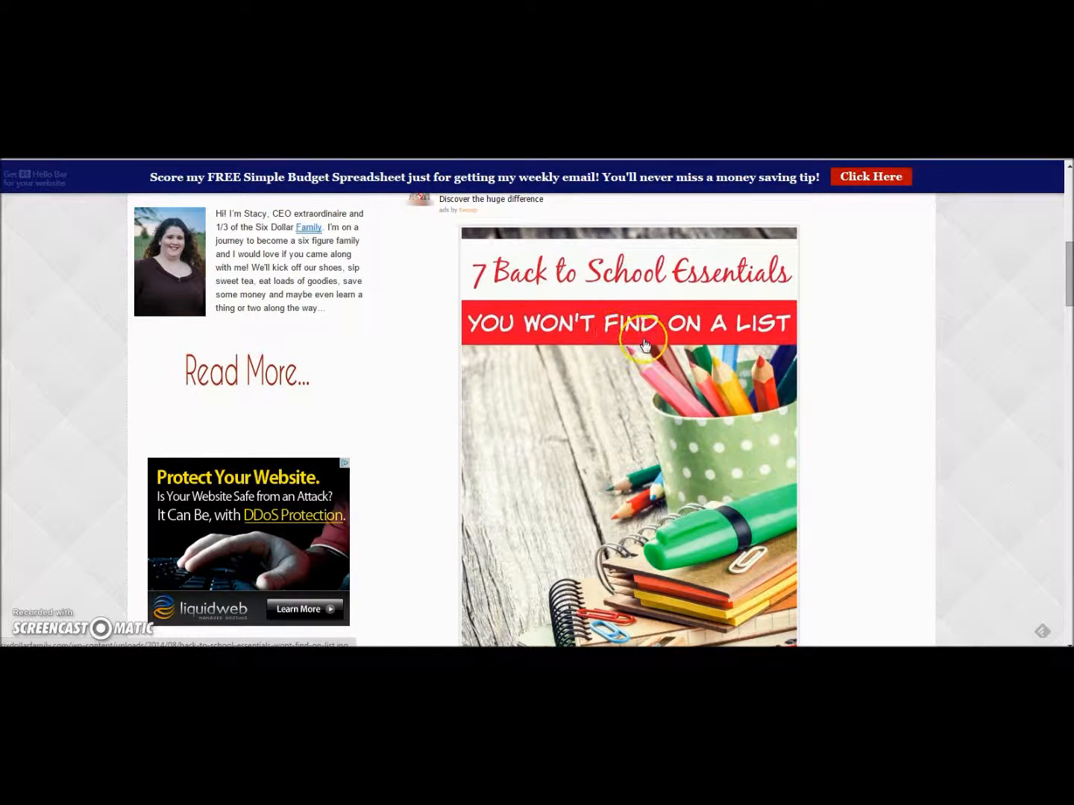
drag(1068, 263, 1068, 259)
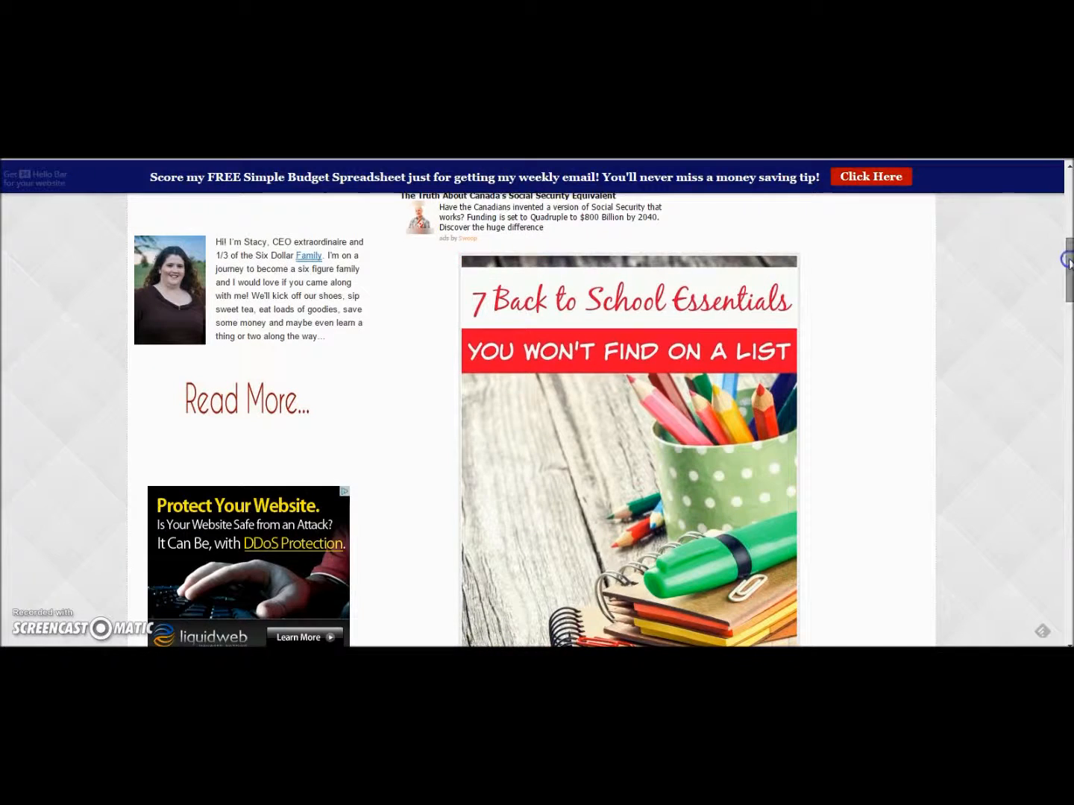
key(ctrl+Tab)
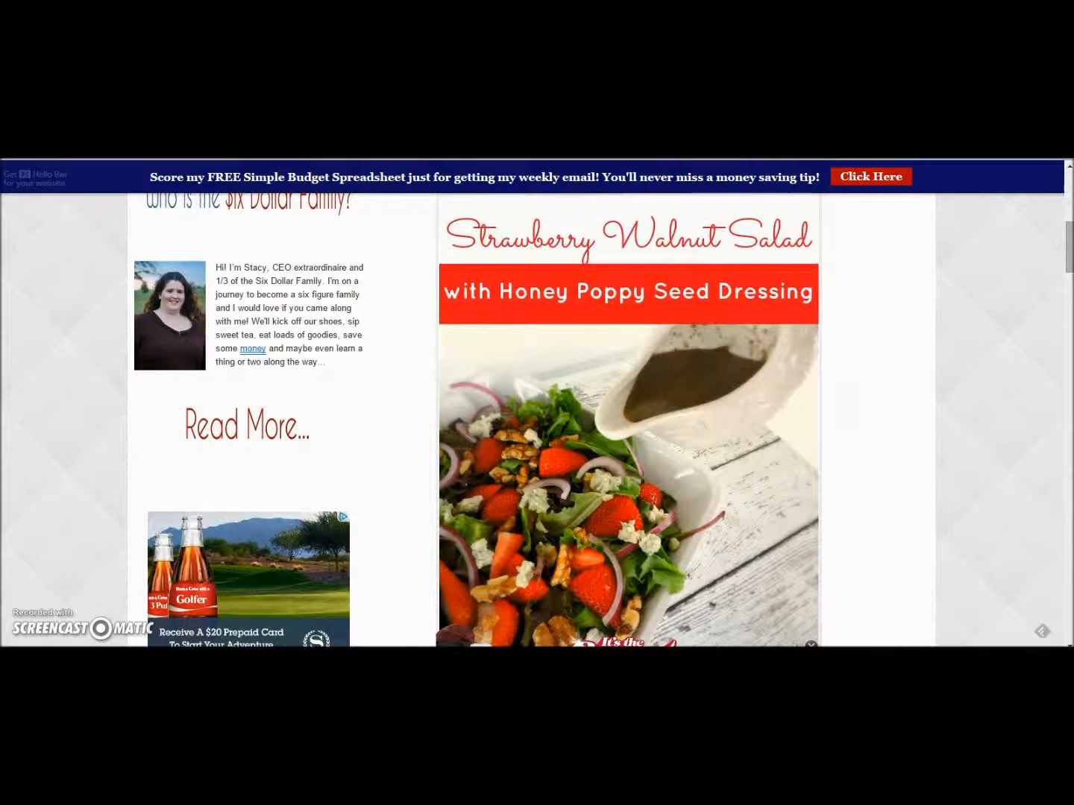
key(ctrl+Tab)
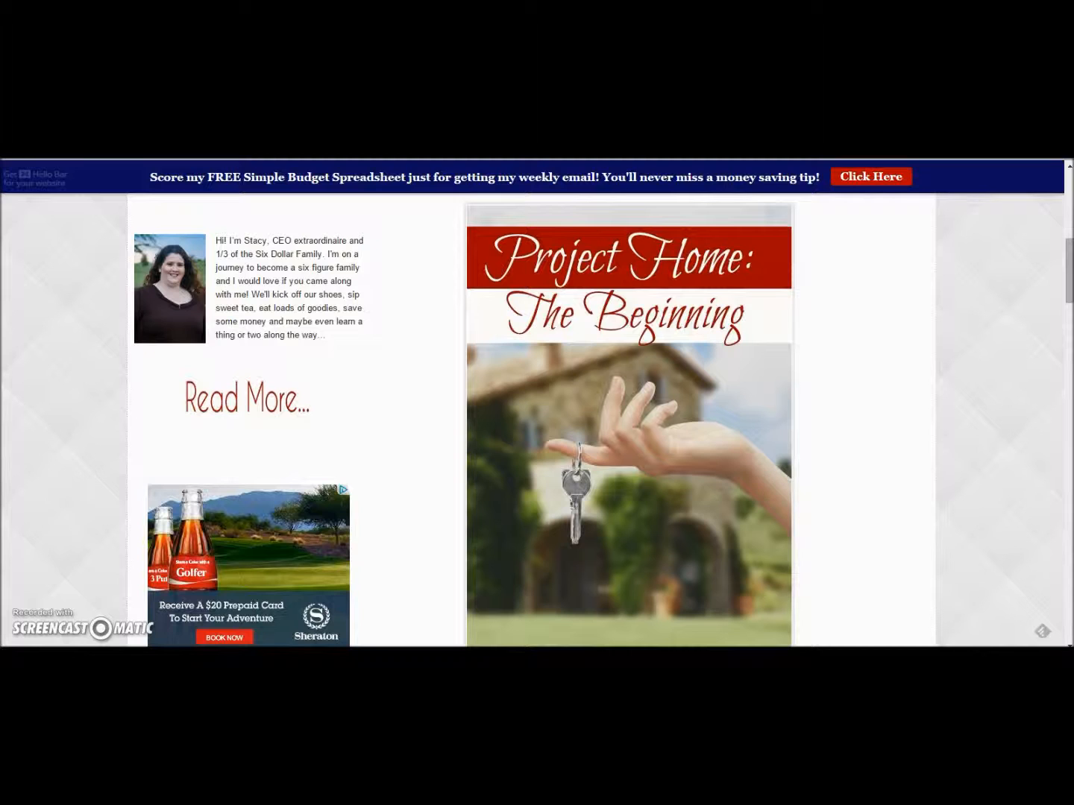
key(ctrl+Tab)
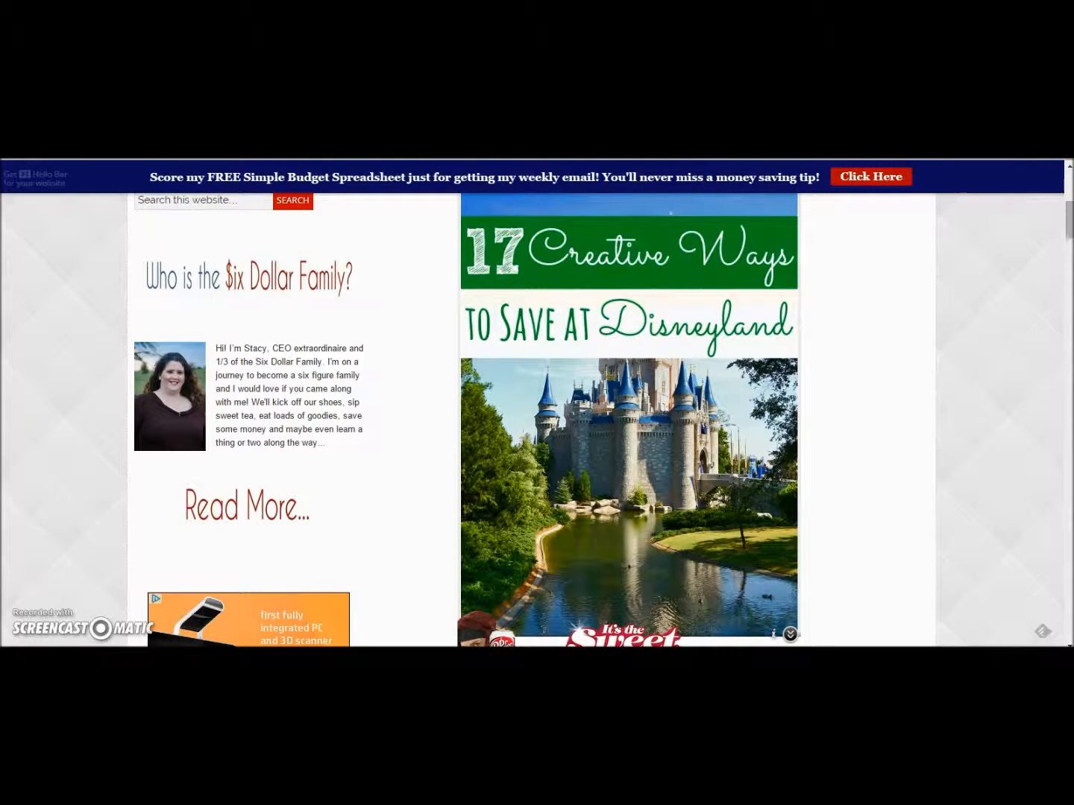
scroll(537, 418, down, 2)
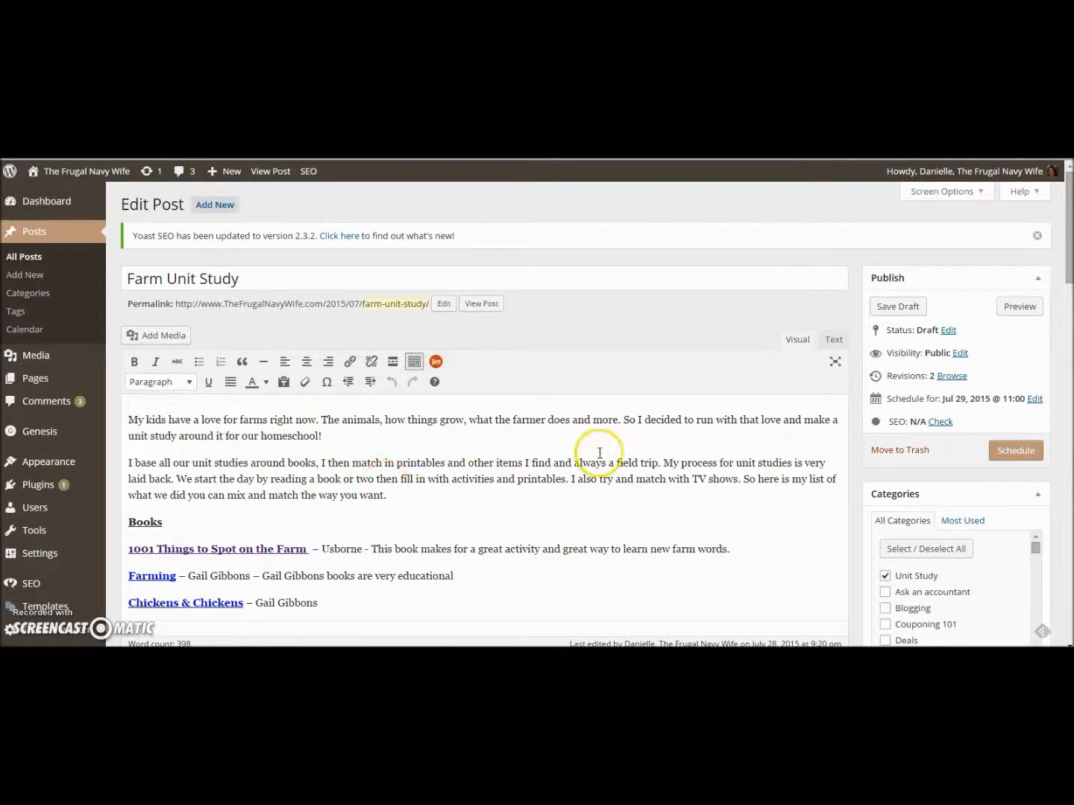
Switch to Dollar Photo Club, search for "farm" and limit the results to vertical images.
drag(1070, 239, 1058, 205)
key(ctrl+Tab)
click(41, 203)
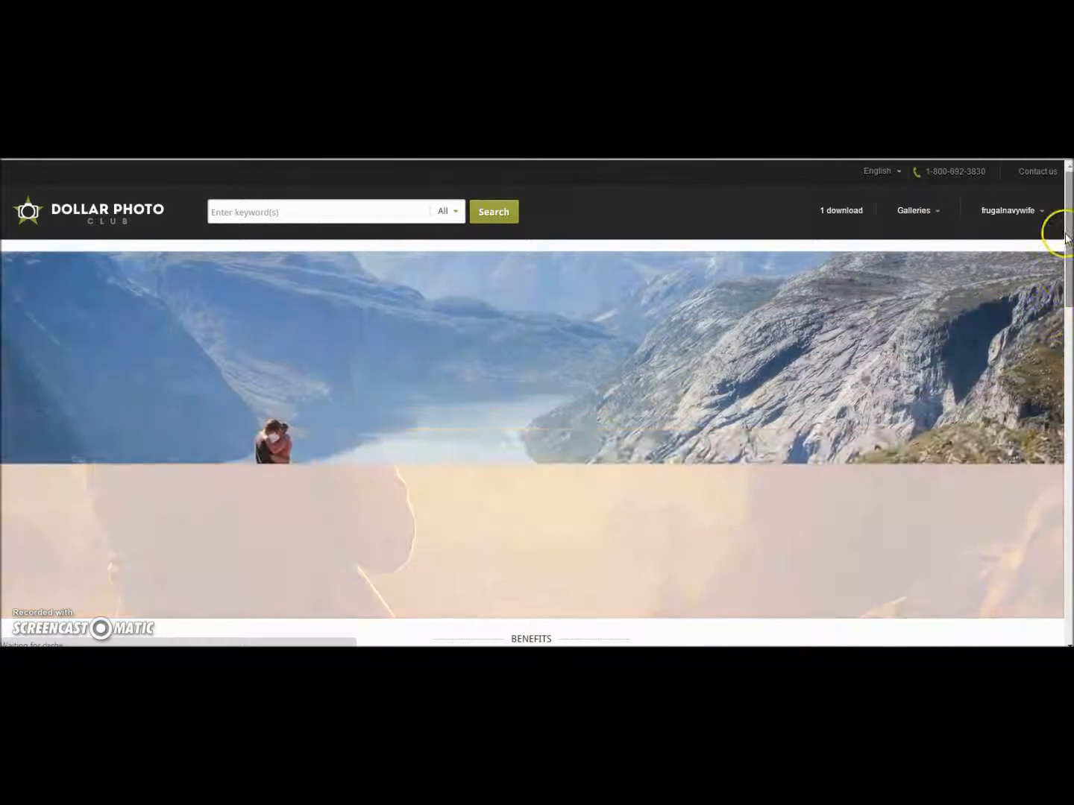
click(337, 212)
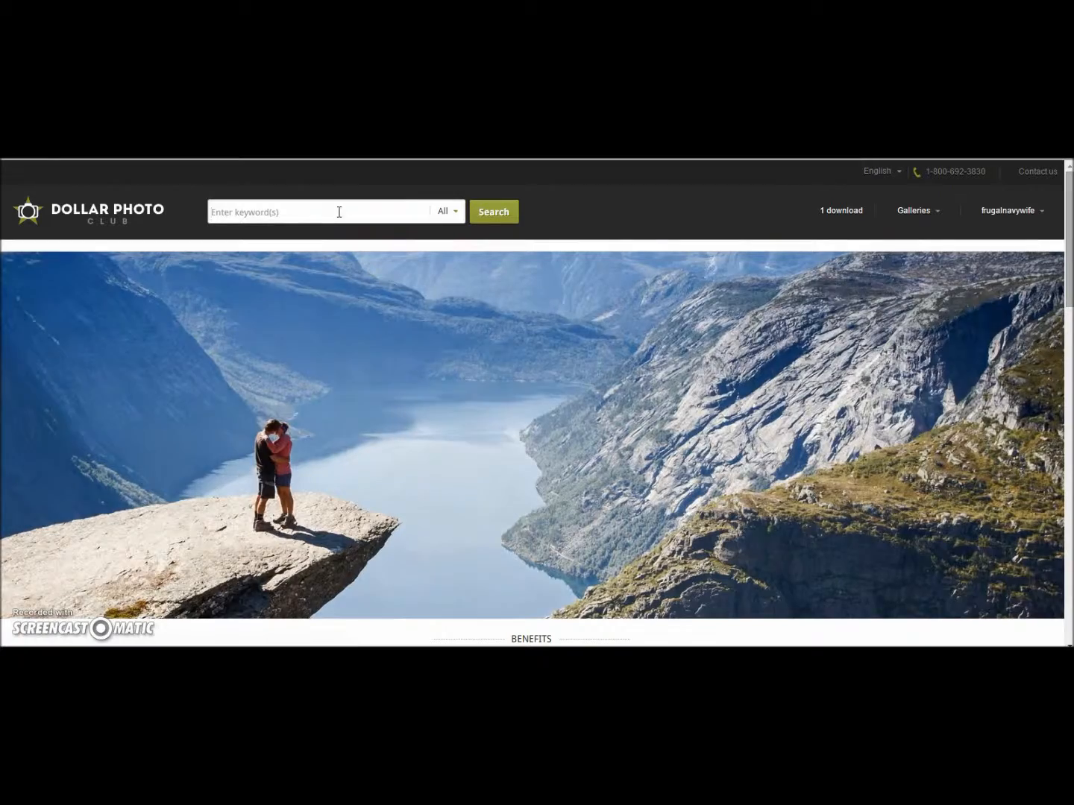
text(farm)
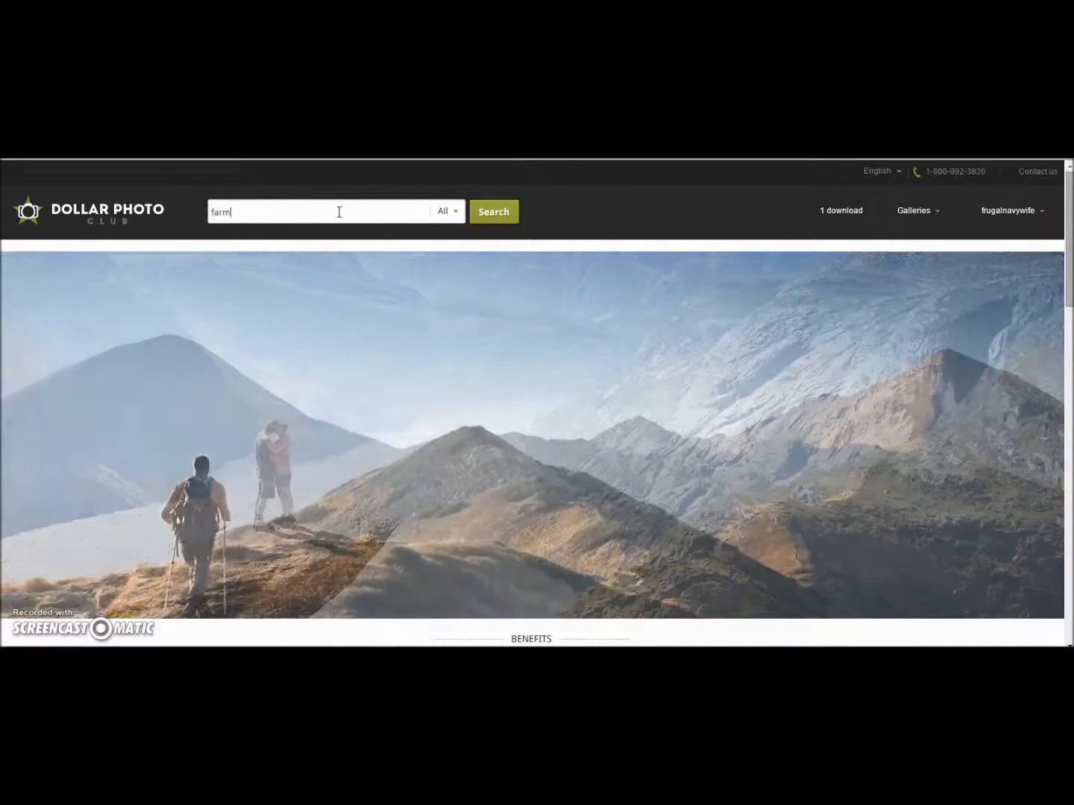
key(Return)
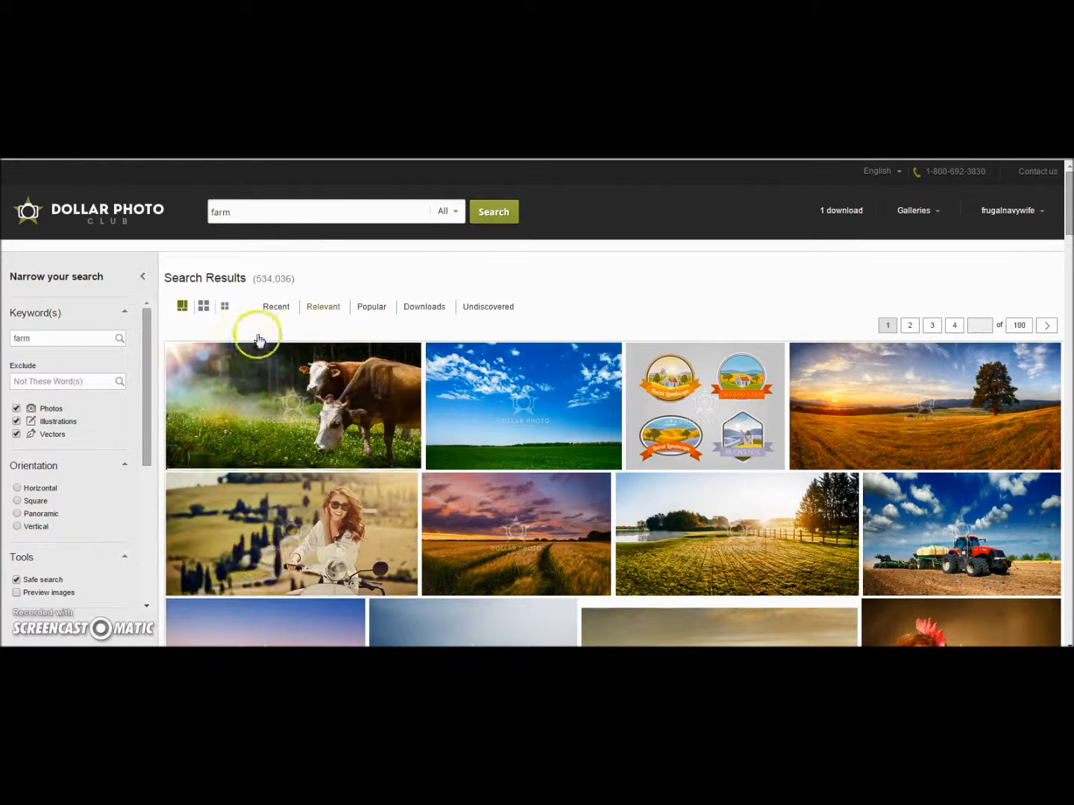
click(17, 527)
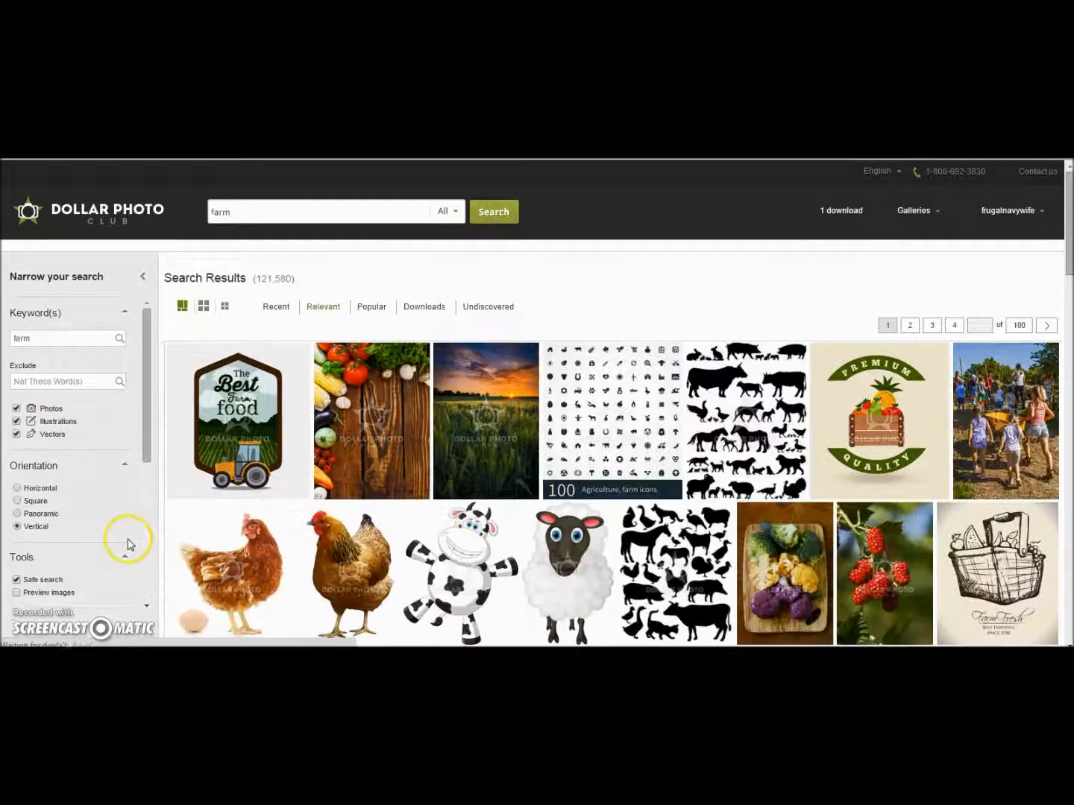
Preview the Farm with Windmill photo from the farm results and look at the related Farm Buildings photo.
drag(1067, 240, 1062, 332)
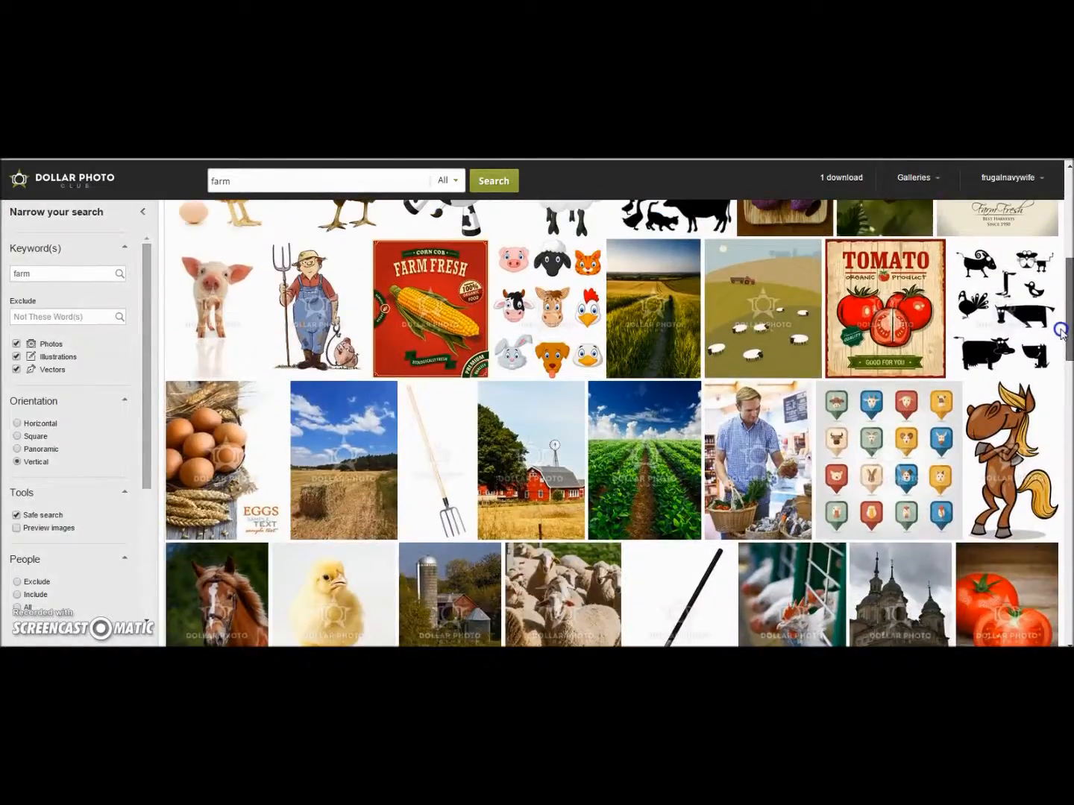
click(542, 457)
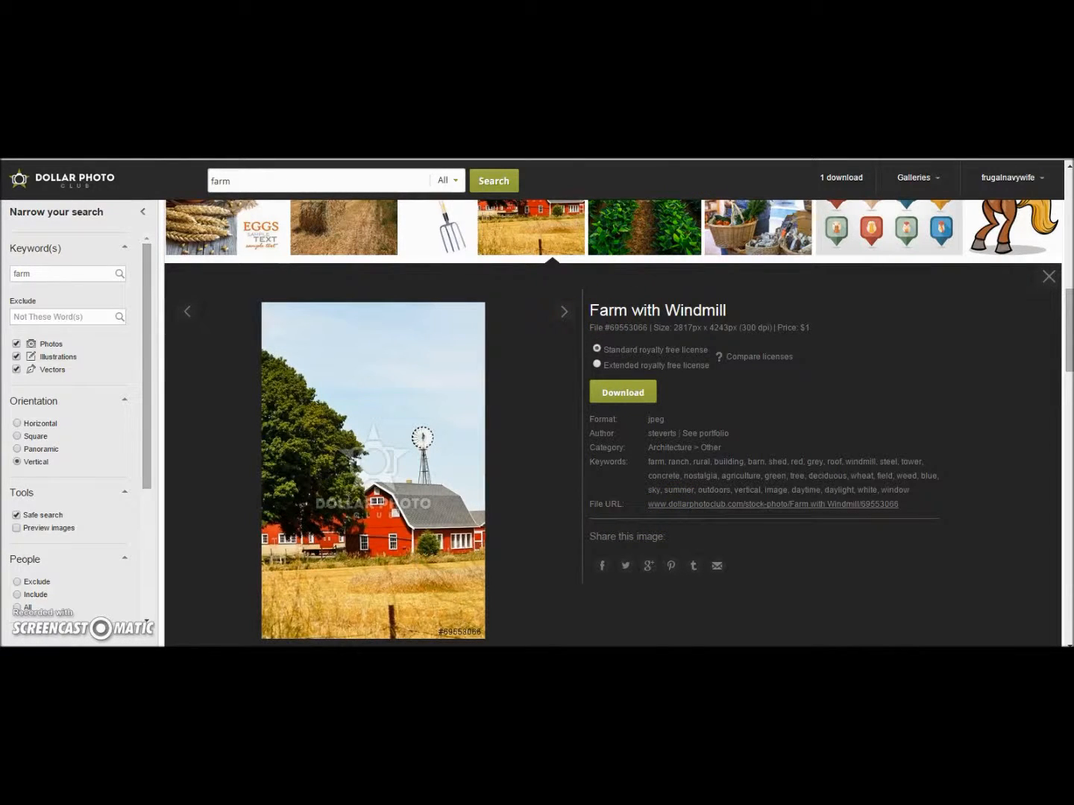
click(422, 437)
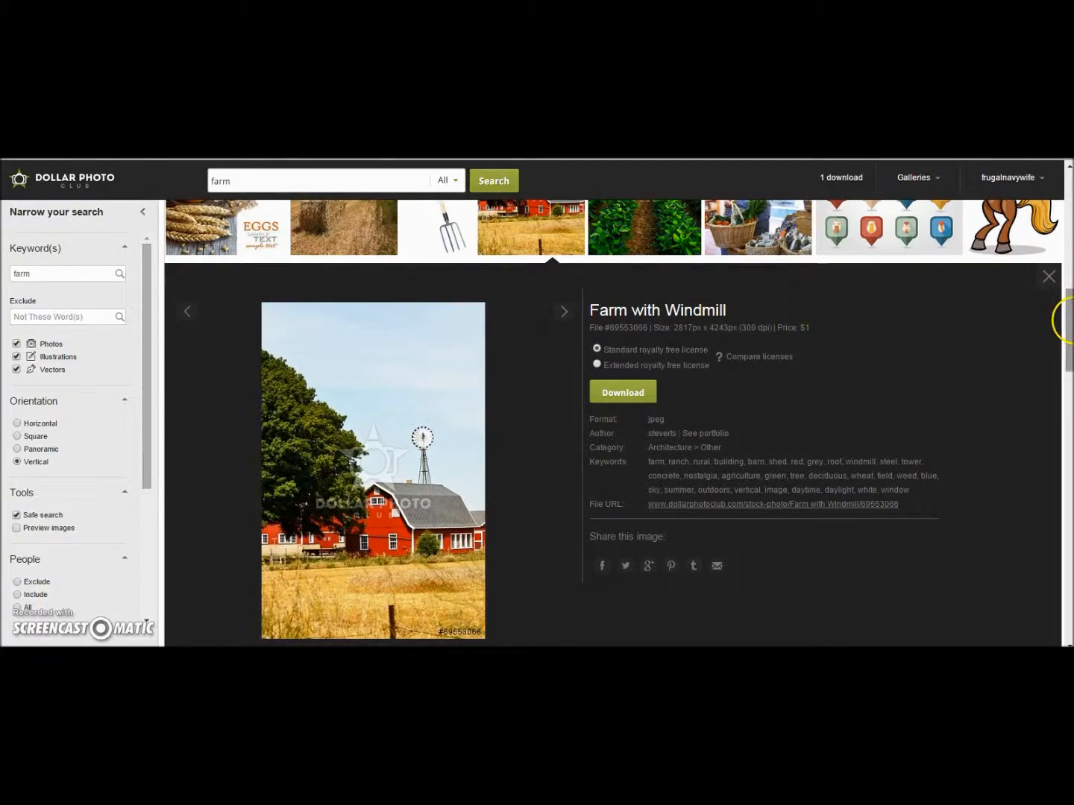
drag(1065, 320, 1070, 543)
click(926, 417)
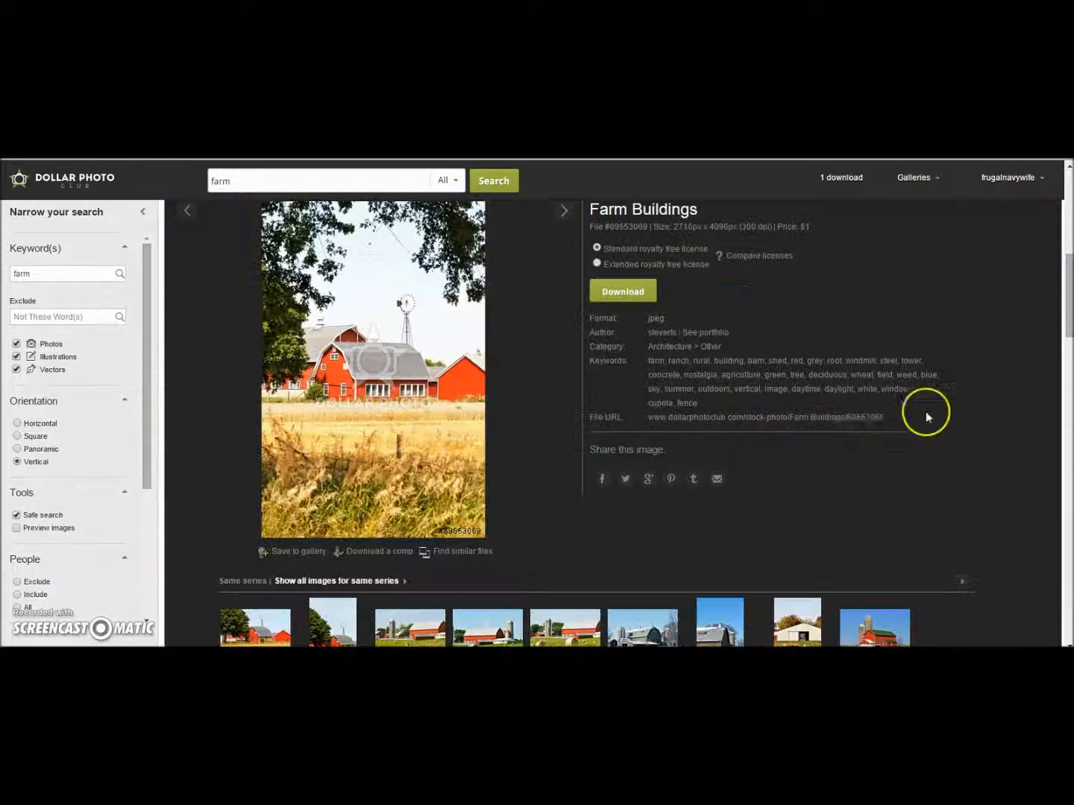
Review the Farm Buildings photo and its same-series images, and bring the Farm with Windmill preview back up.
mouse_move(1069, 314)
mouse_down()
mouse_move(1069, 328)
mouse_move(1069, 308)
mouse_up()
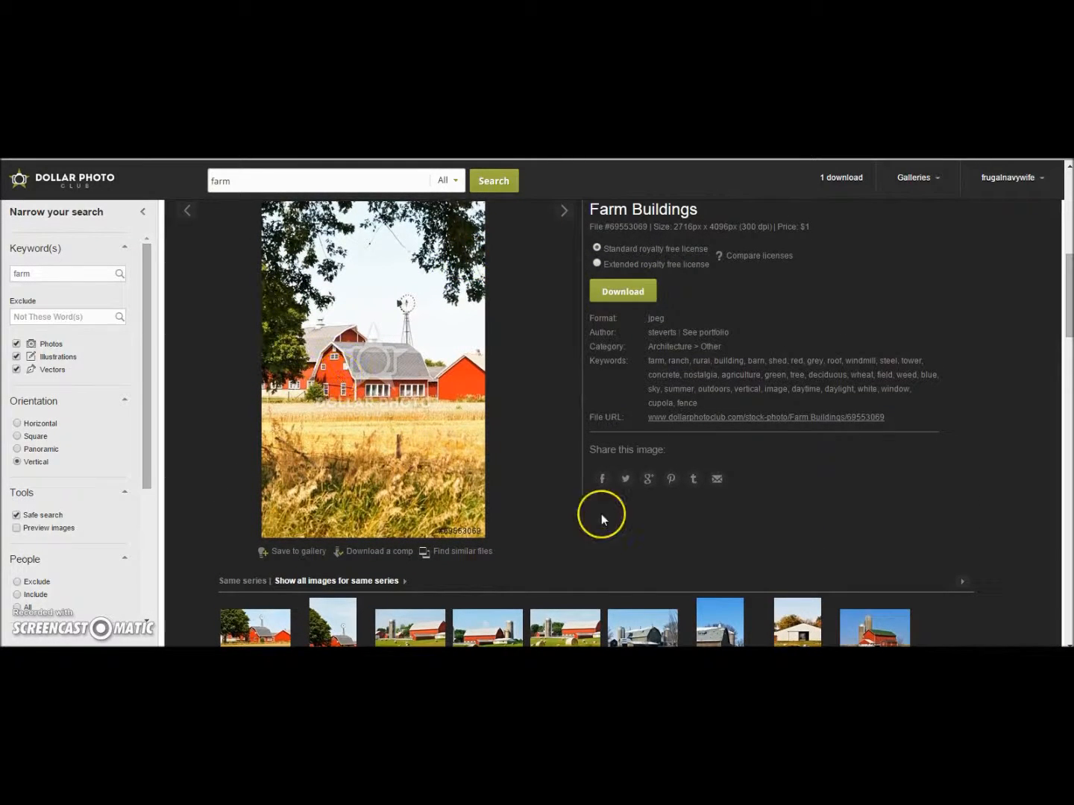
mouse_move(1069, 329)
mouse_down()
mouse_move(1069, 276)
mouse_move(1069, 341)
mouse_up()
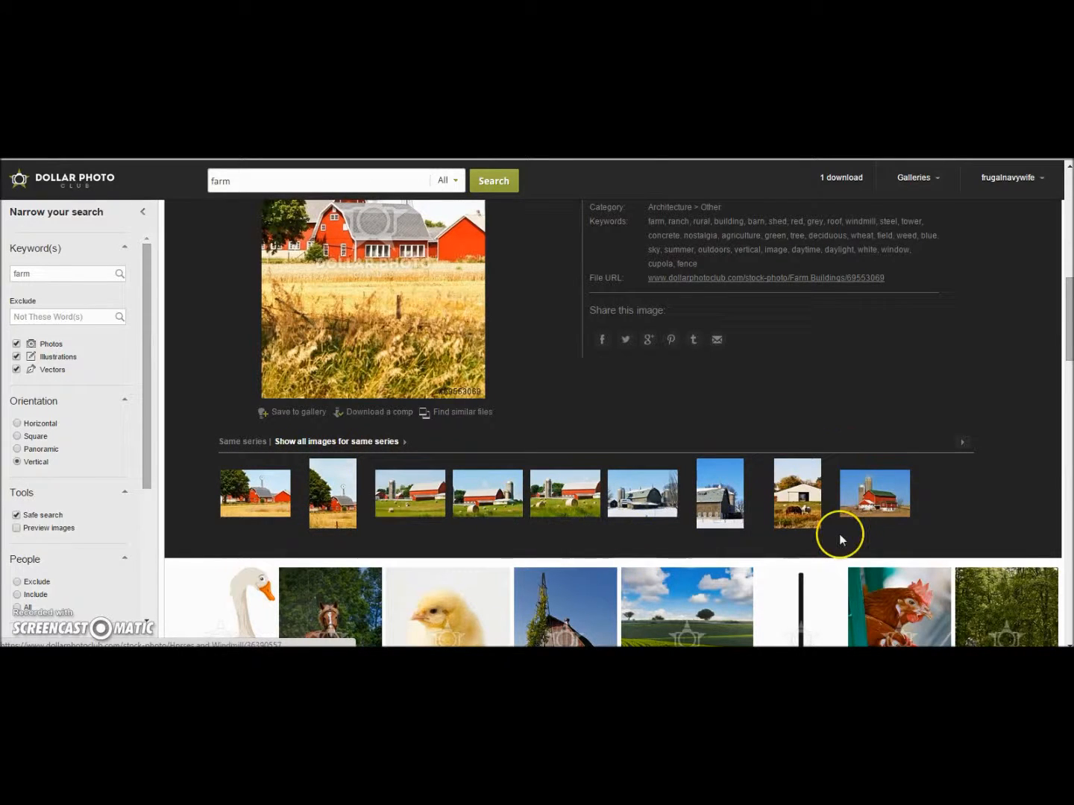
drag(1069, 326, 1069, 306)
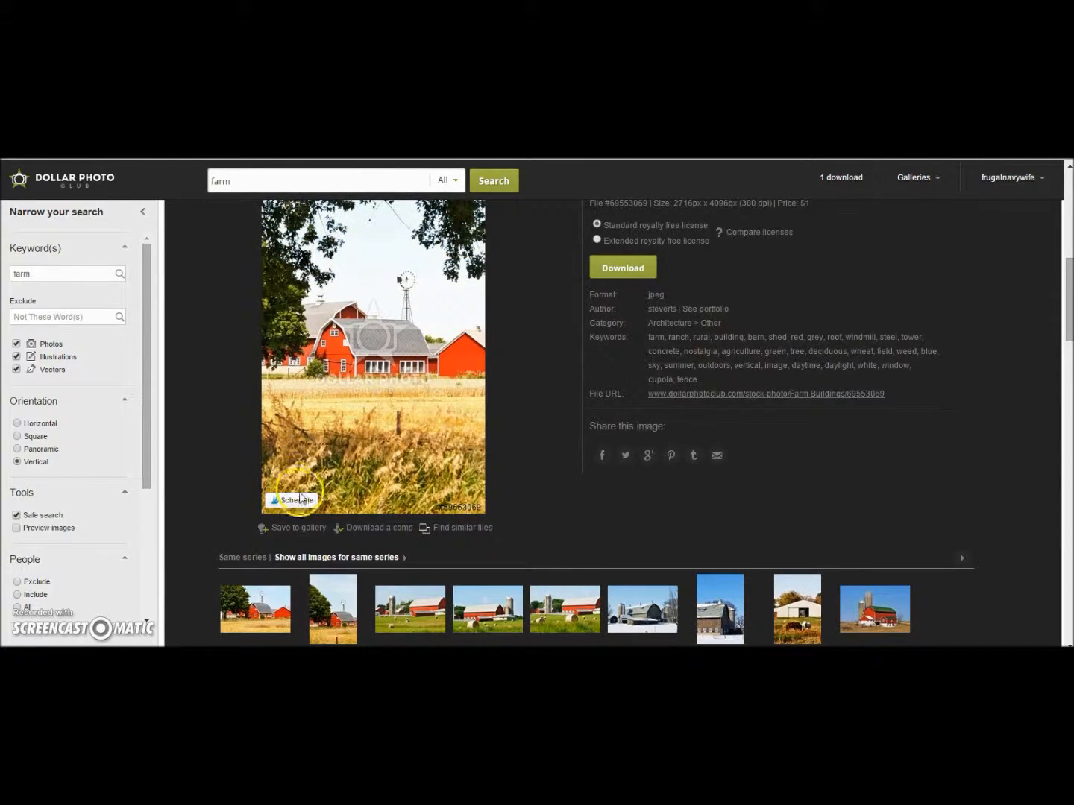
click(328, 619)
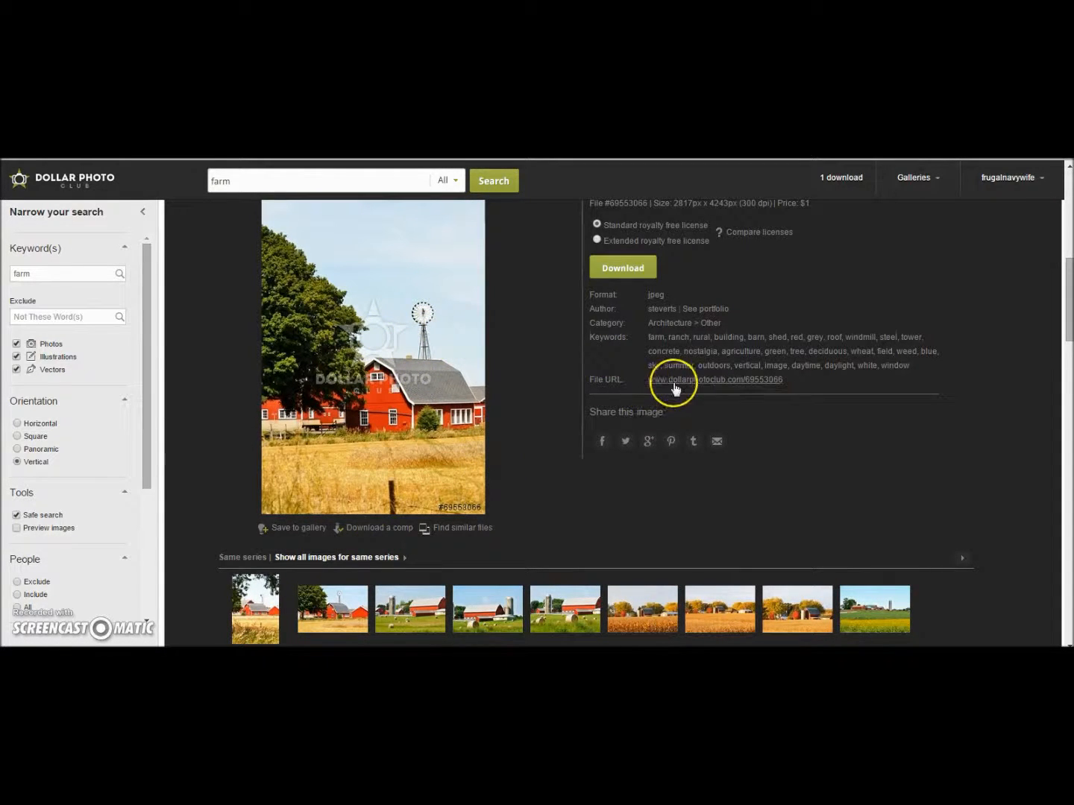
Browse through further pages of the vertical farm results for alternative photos.
scroll(1070, 291, down, 1)
drag(1071, 286, 1071, 581)
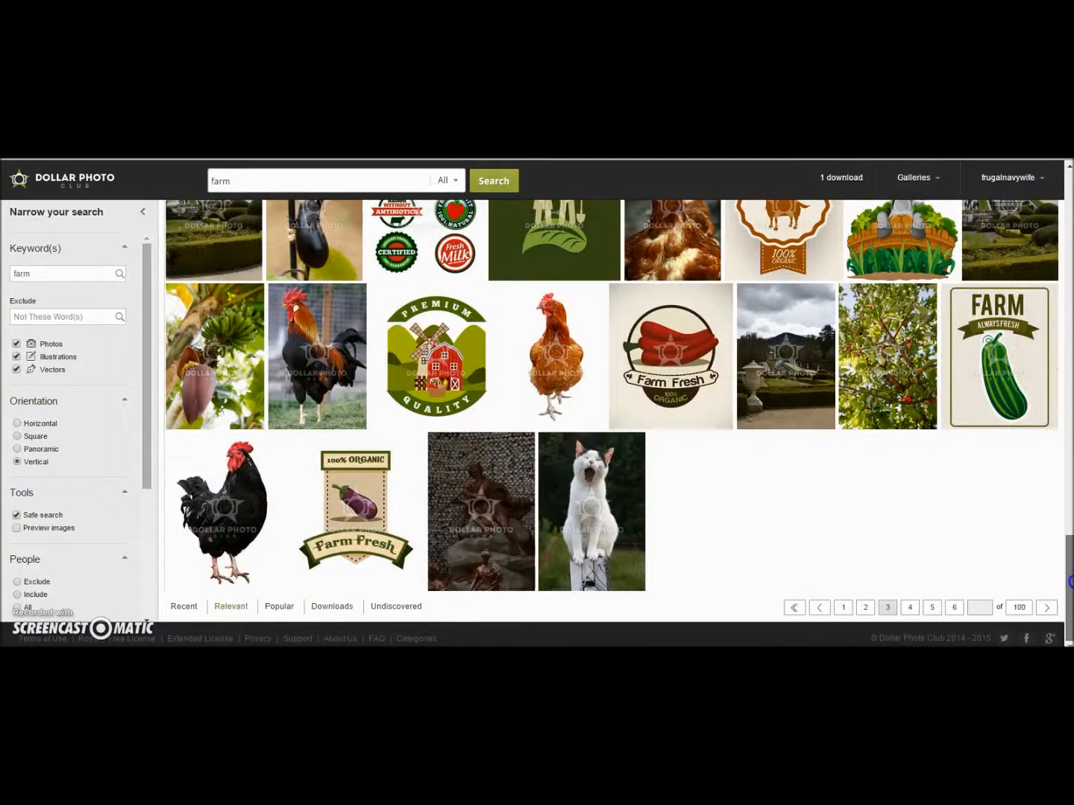
click(929, 607)
drag(1064, 589, 1062, 200)
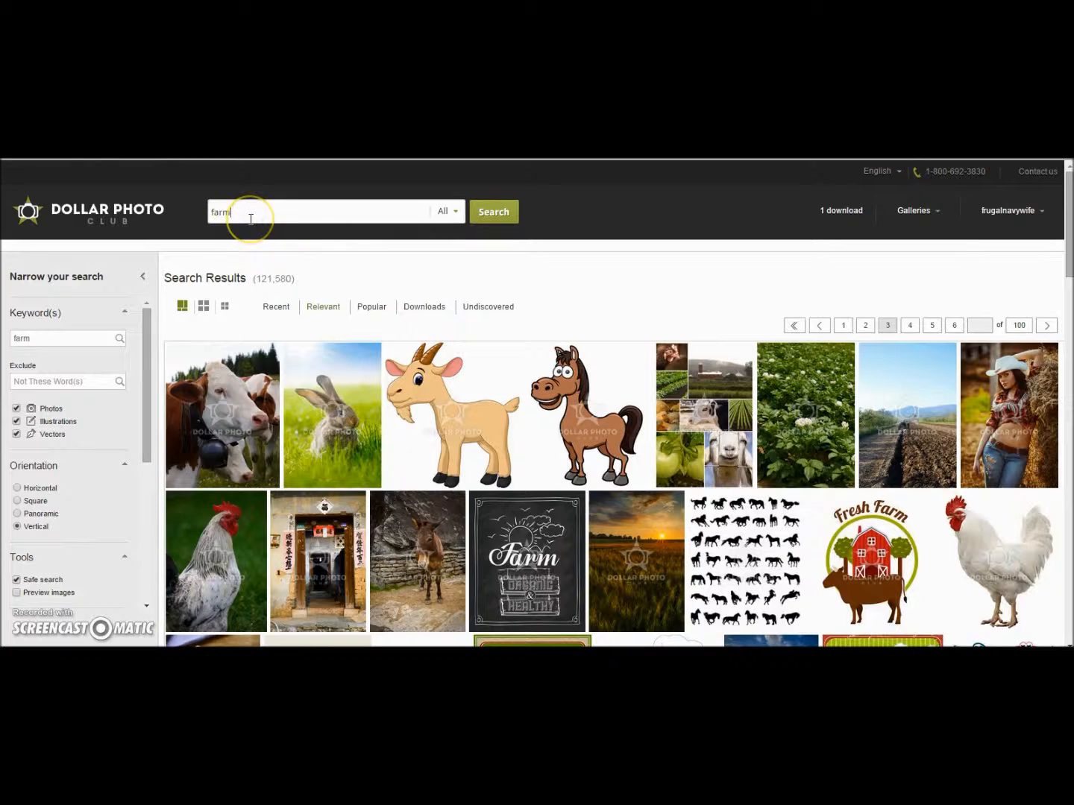
Search the stock photos for "barns" and limit the results to vertical images.
double_click(221, 212)
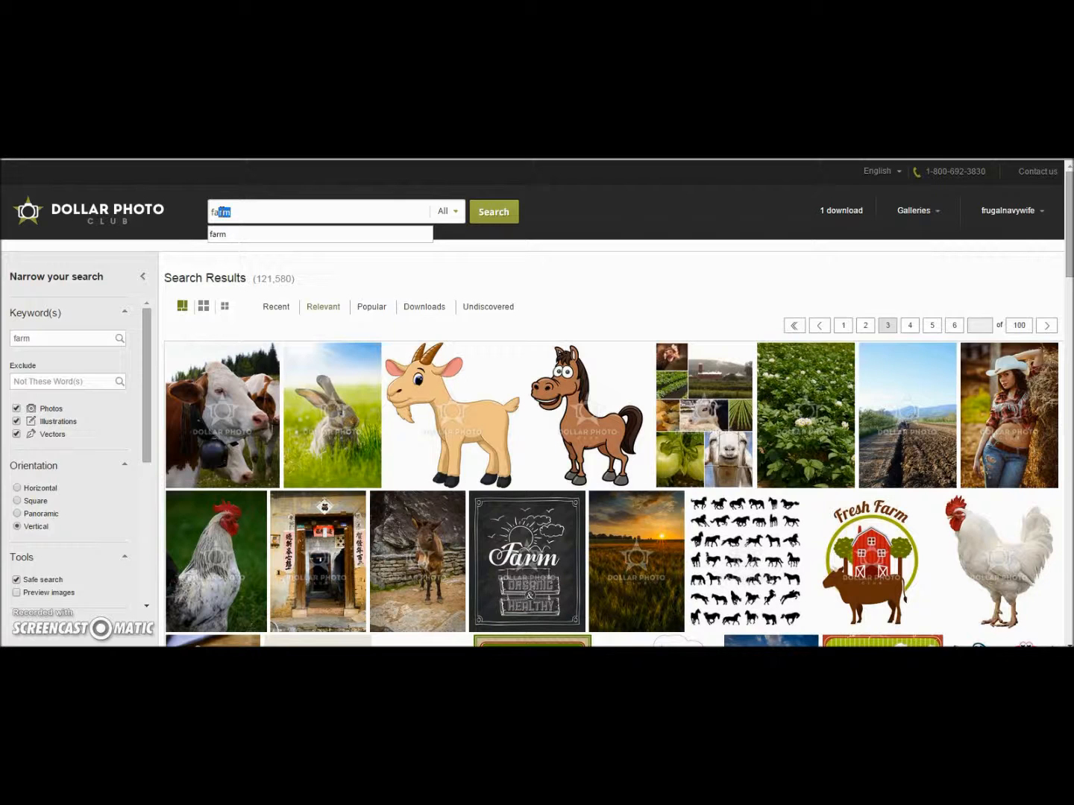
drag(244, 212, 189, 219)
text(bar)
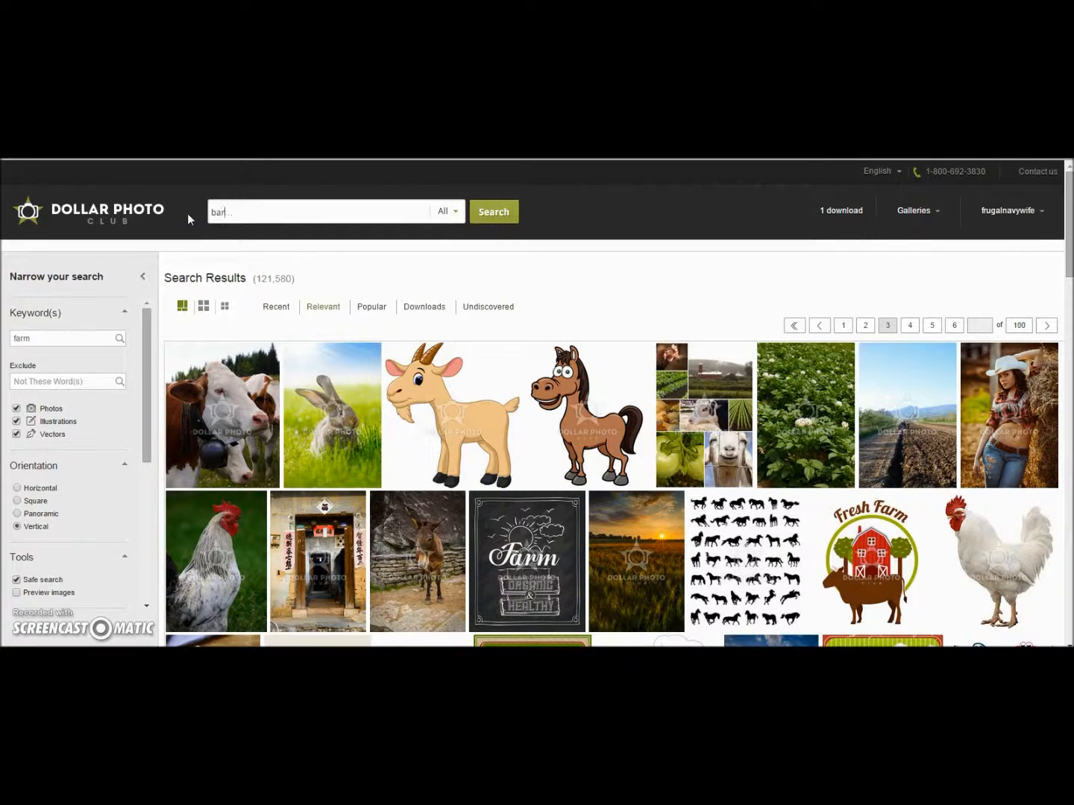
text(ns)
key(Return)
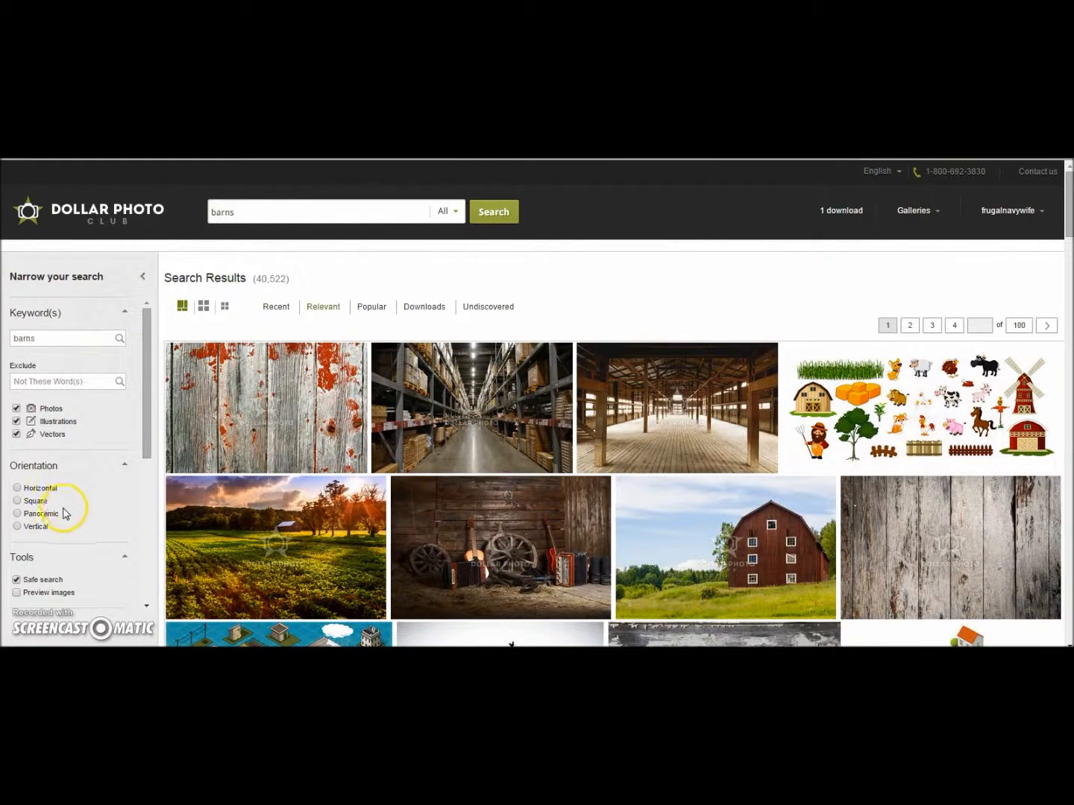
click(18, 527)
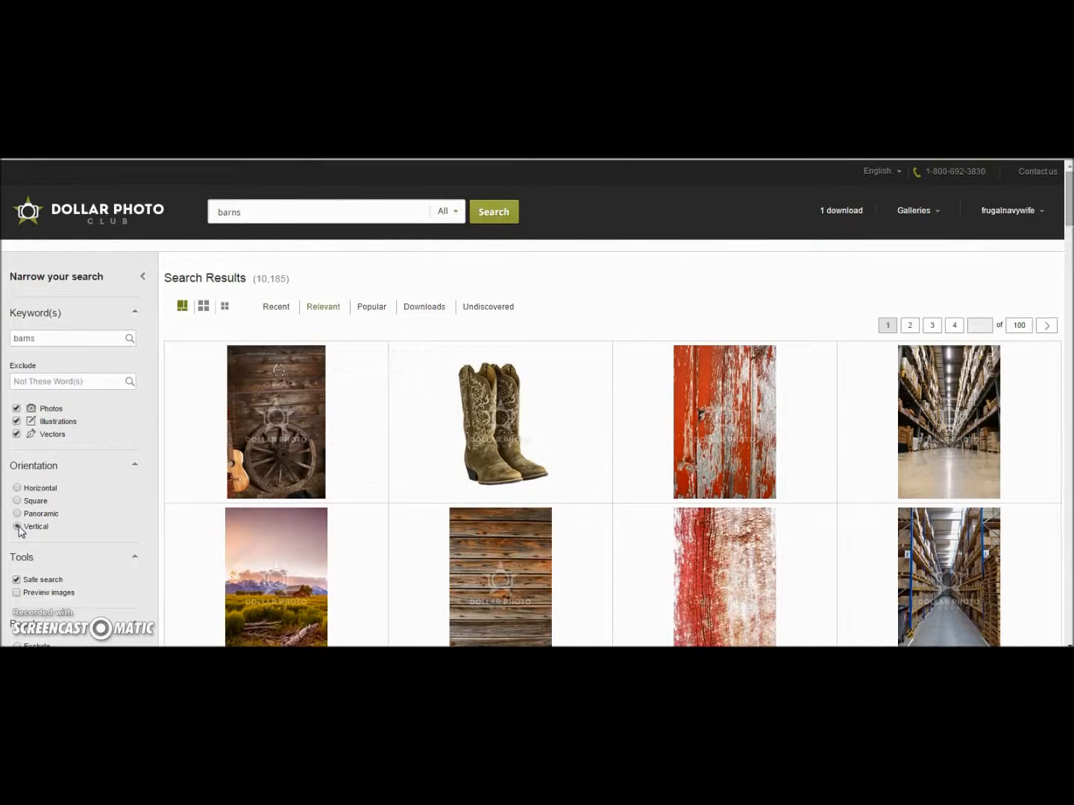
Browse the vertical barn images and the results for "farming" for other candidate photos.
click(427, 576)
mouse_move(427, 575)
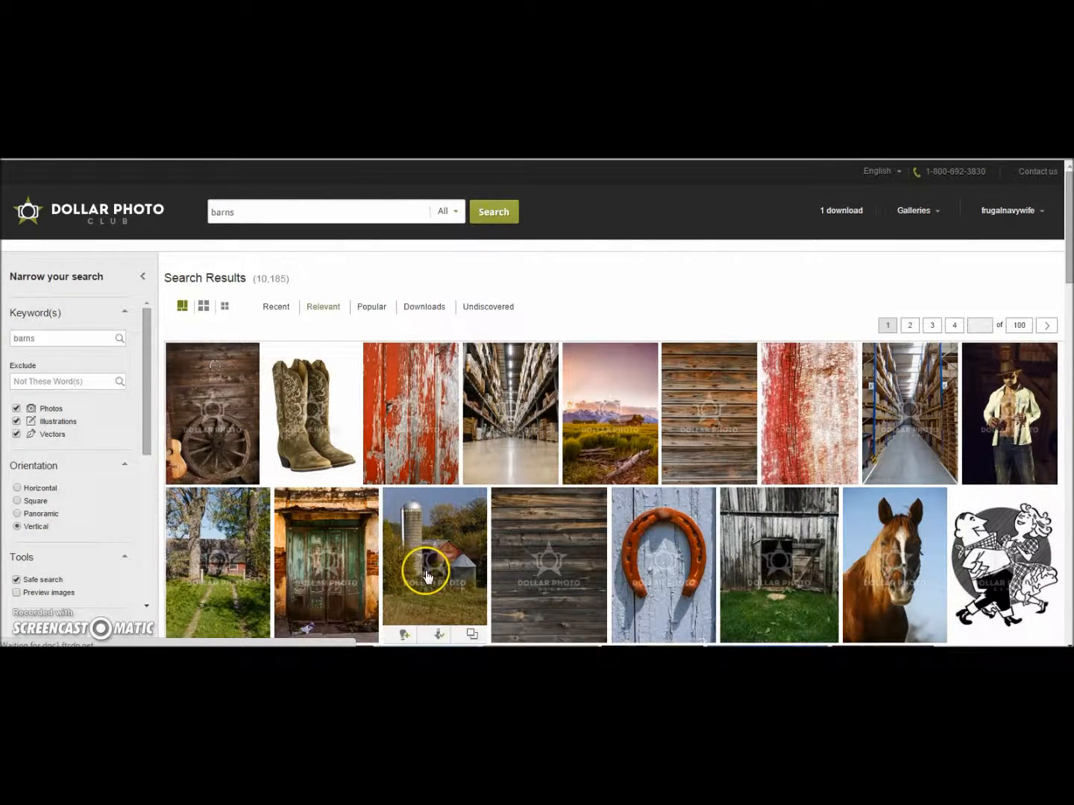
drag(1068, 290, 1070, 463)
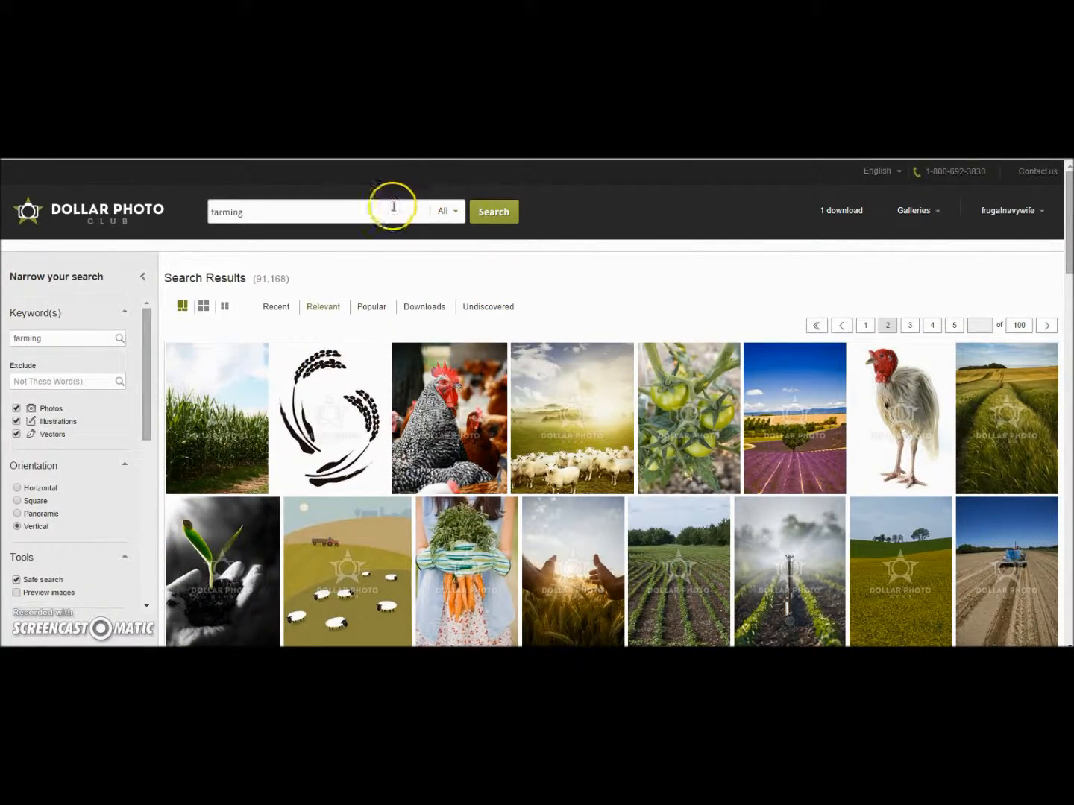
click(291, 223)
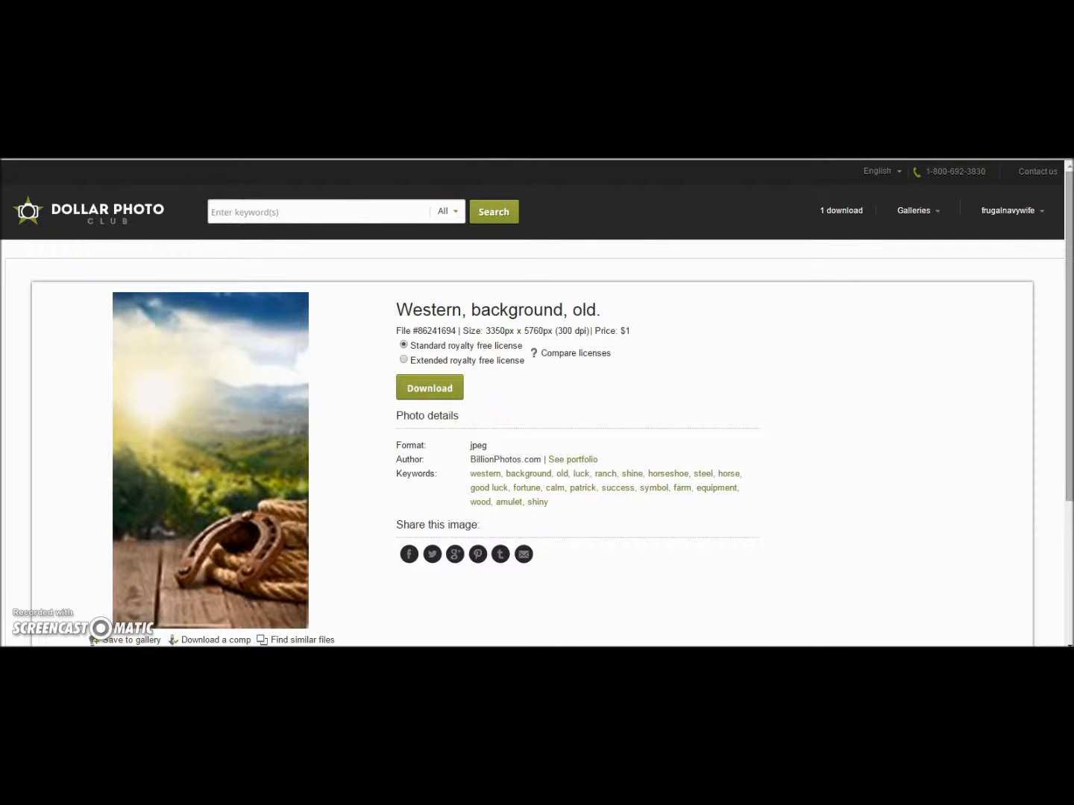
Compare the Western background, fall hay bail and Farm with Windmill photos, and download Farm with Windmill under the standard royalty free license.
key(ctrl+Tab)
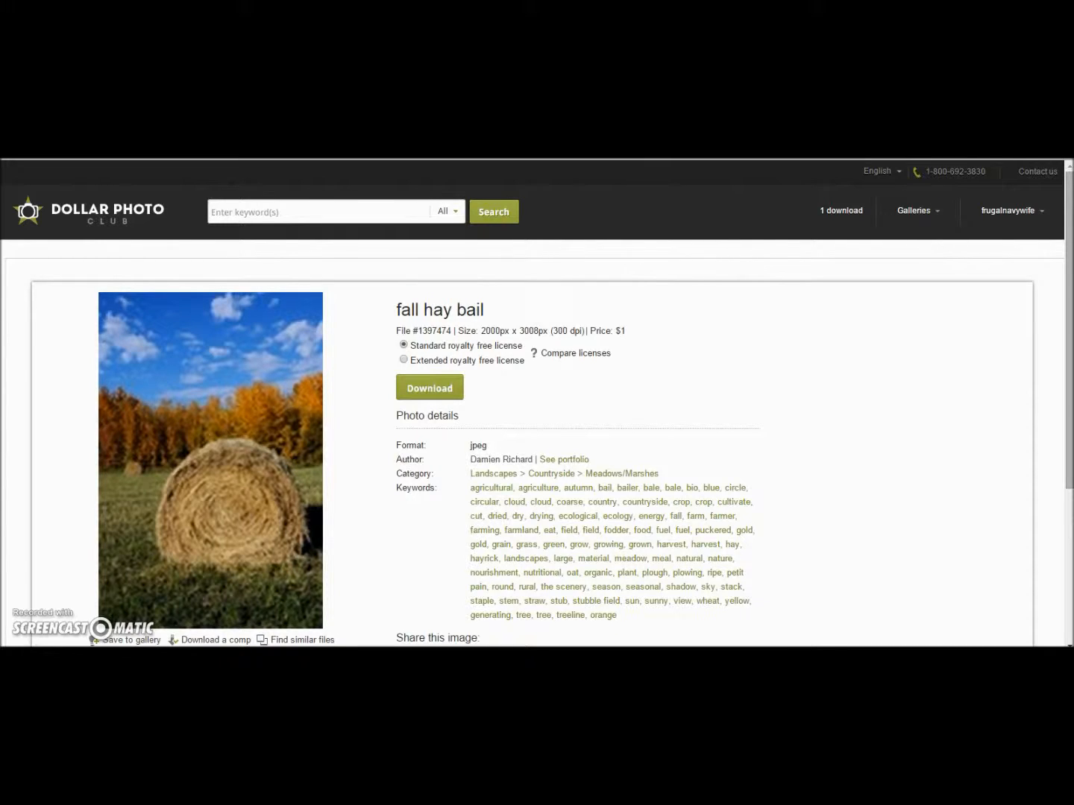
key(ctrl+Tab)
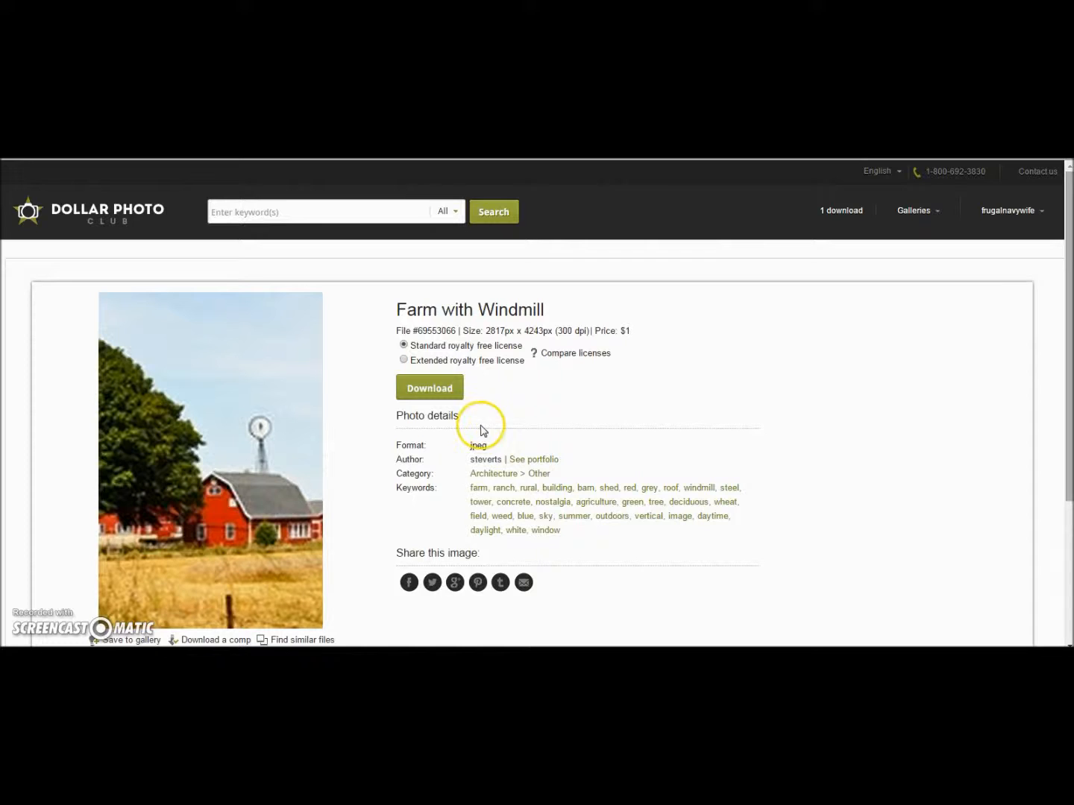
click(423, 391)
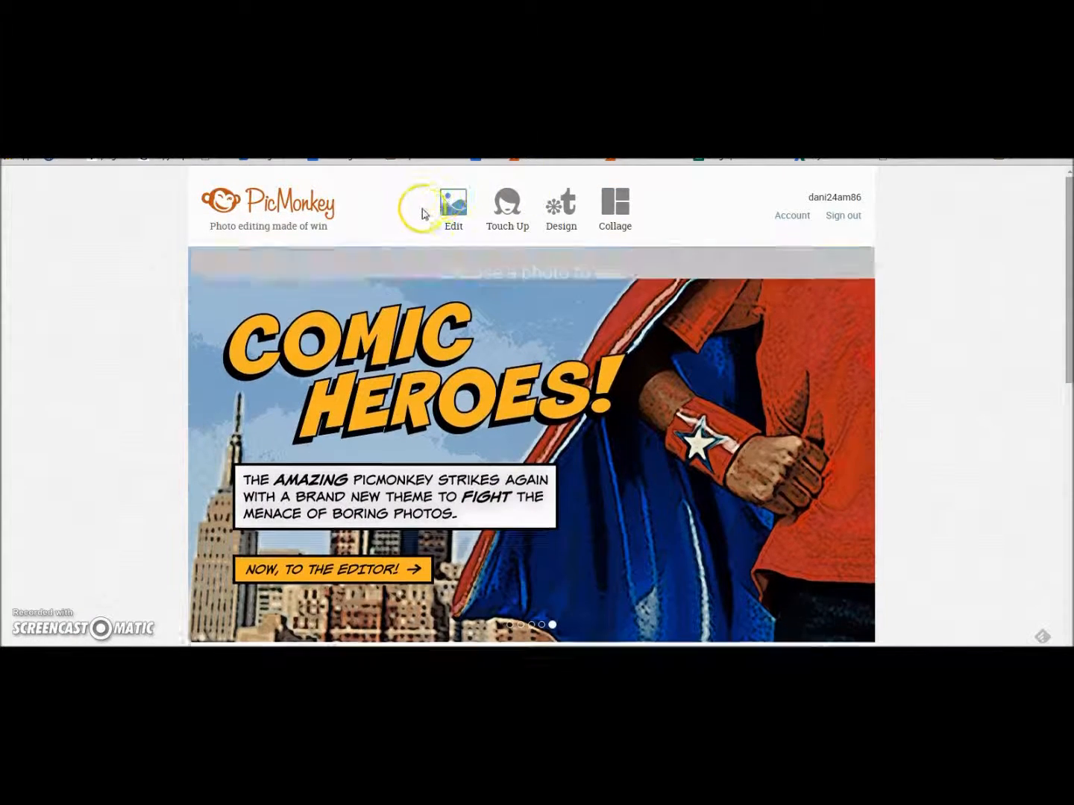
Open the downloaded Dollarphotoclub_69553066 photo from the computer in the PicMonkey editor.
click(447, 214)
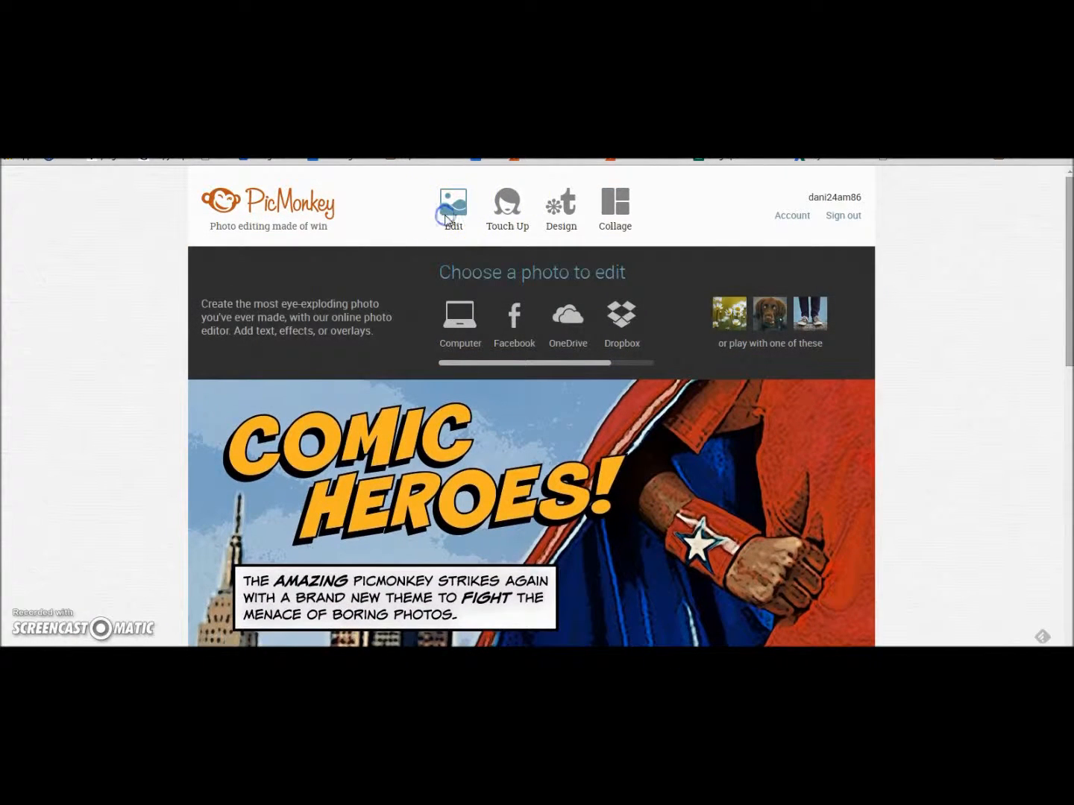
click(450, 317)
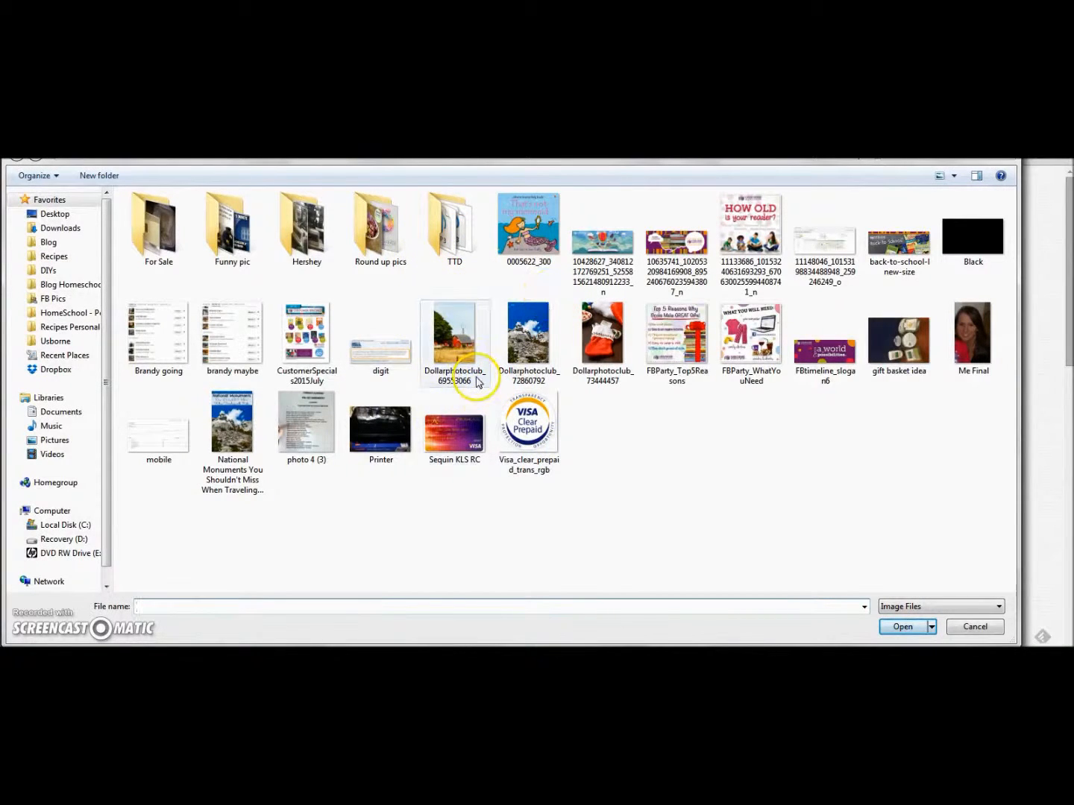
click(63, 228)
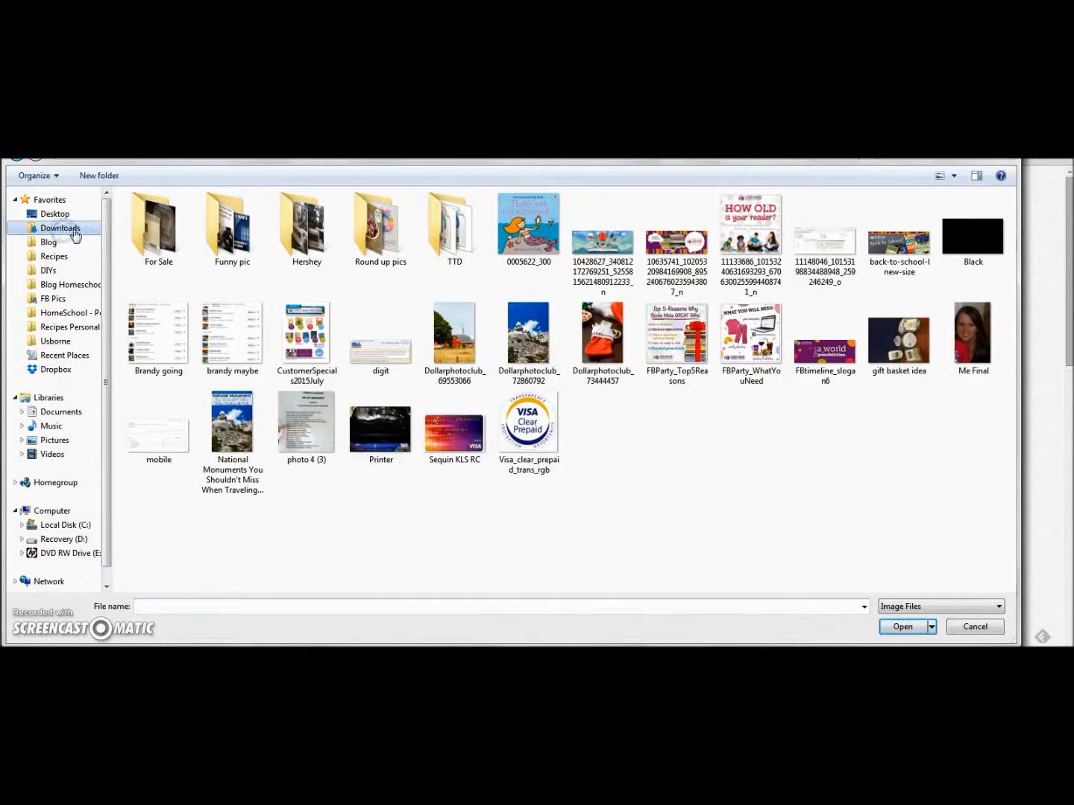
double_click(475, 364)
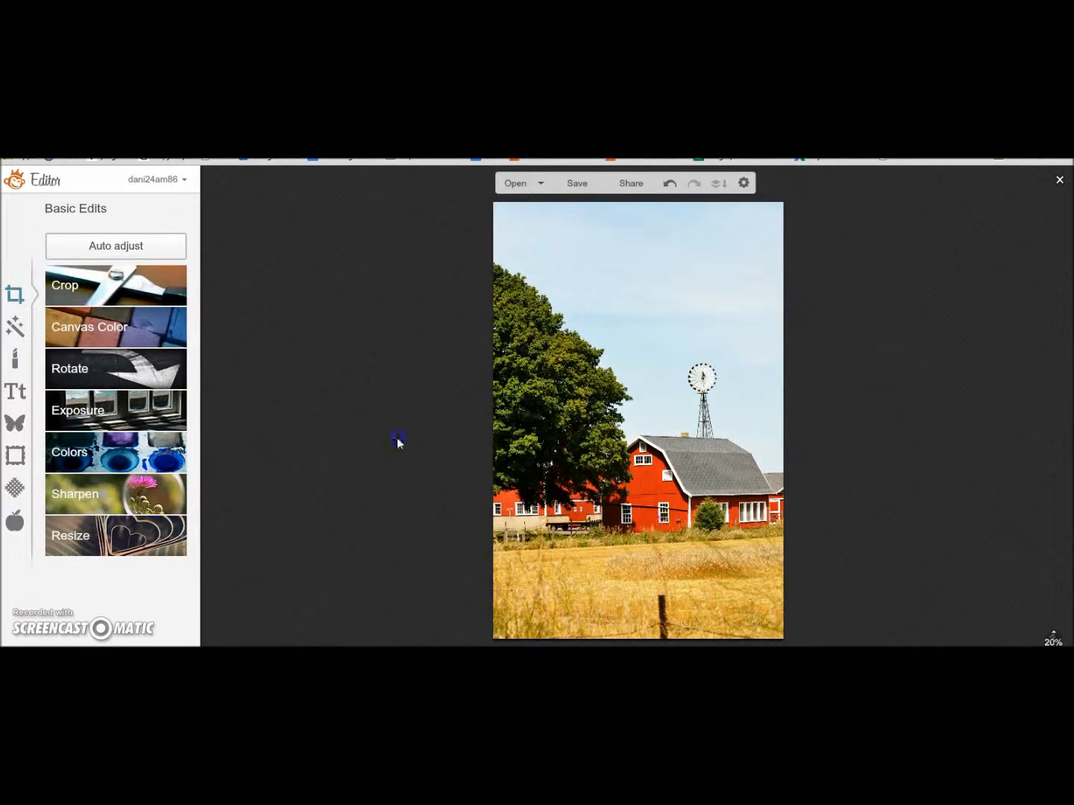
Resize the farm photo to a height of 700, keeping its proportions.
click(133, 548)
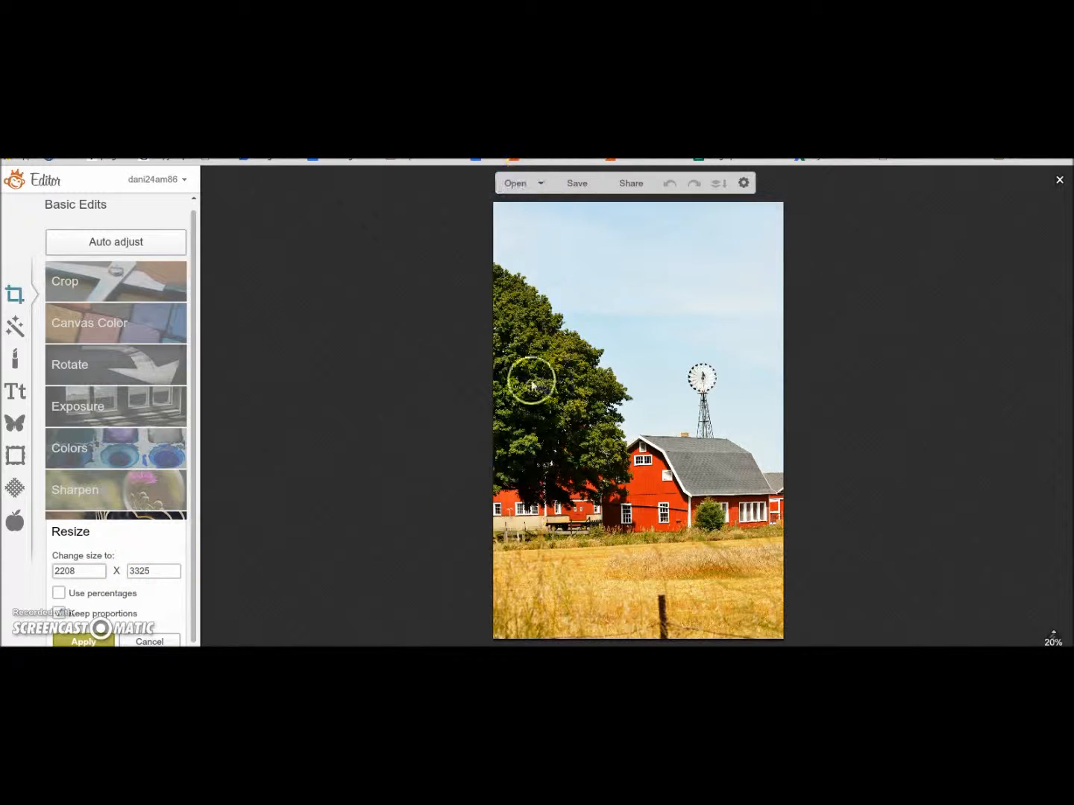
drag(159, 567, 134, 568)
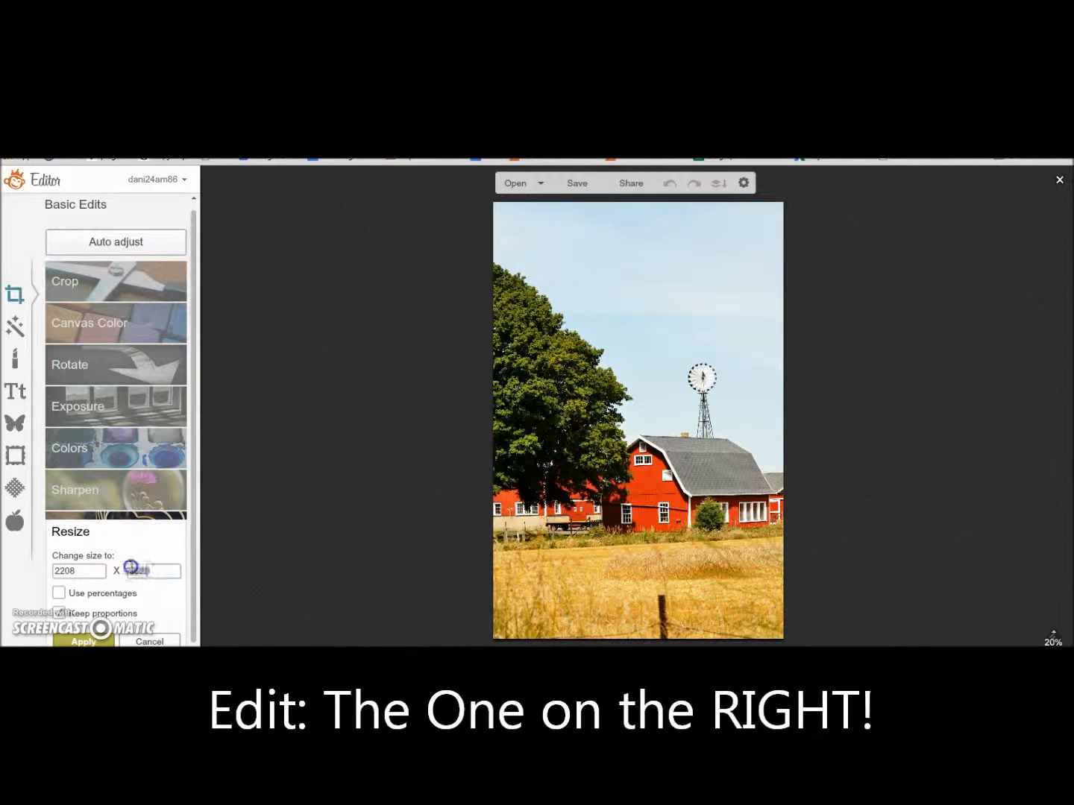
text(700)
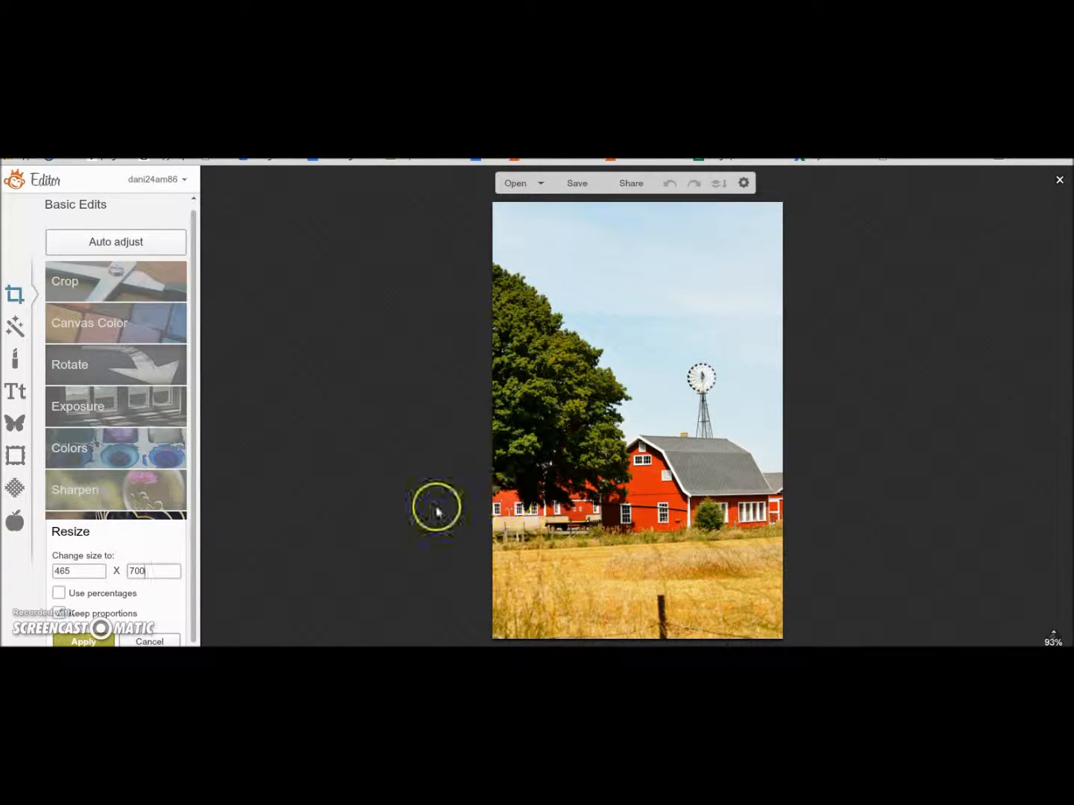
click(83, 640)
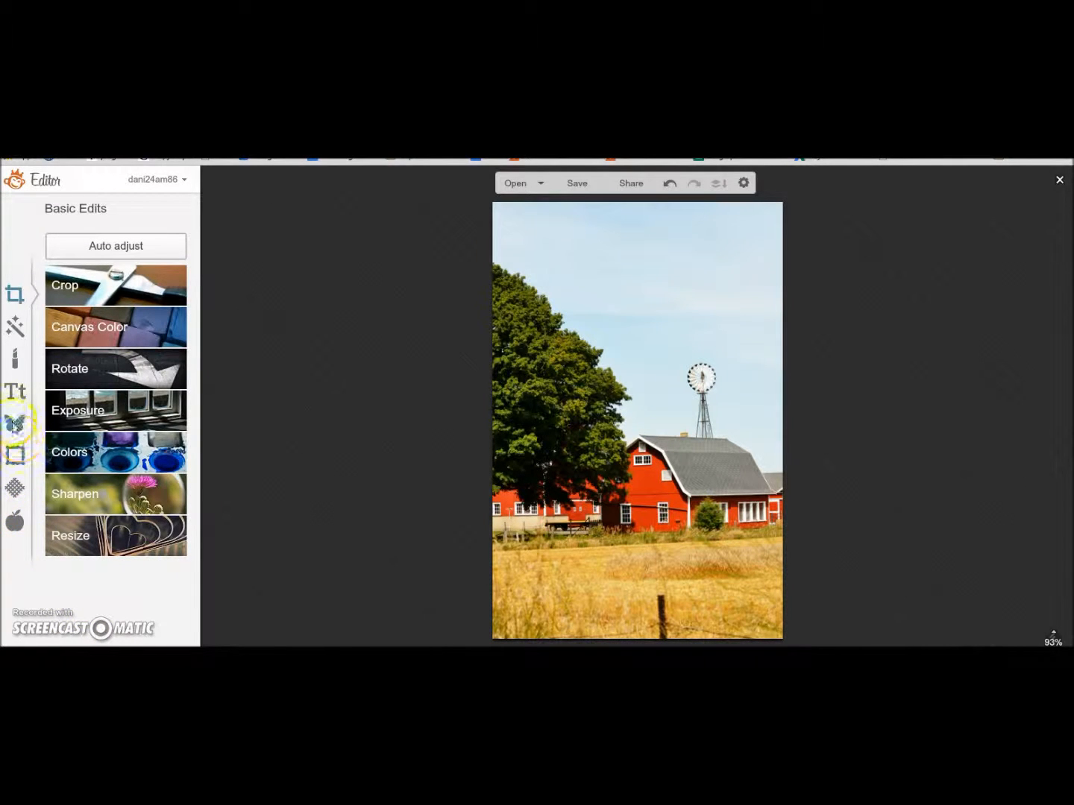
Add a rectangle overlay near the top of the photo and stretch it into a tall band spanning beyond both side edges.
click(15, 423)
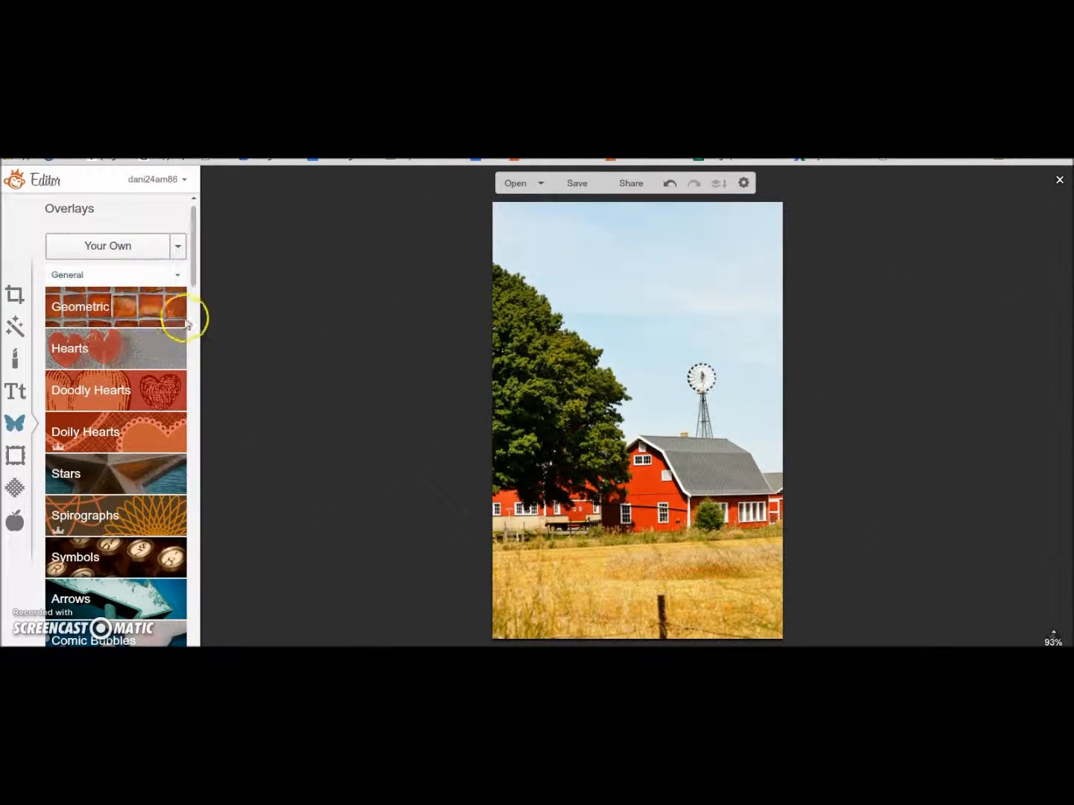
drag(192, 233, 213, 197)
click(90, 310)
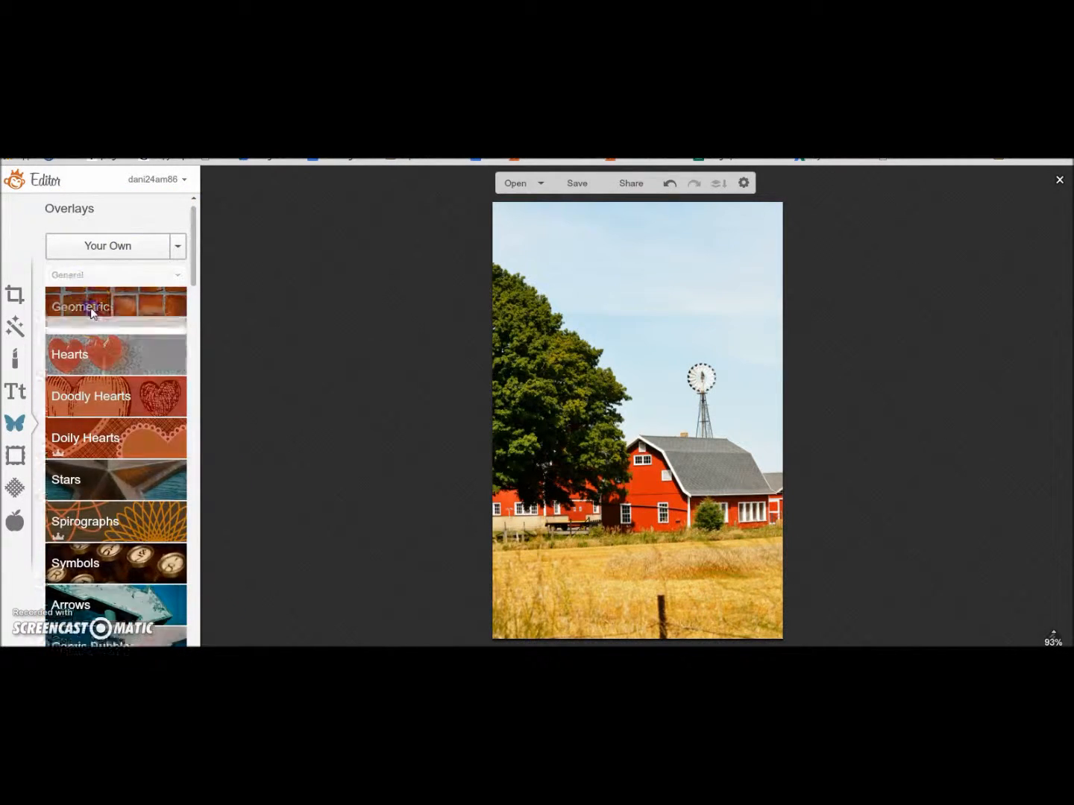
click(64, 347)
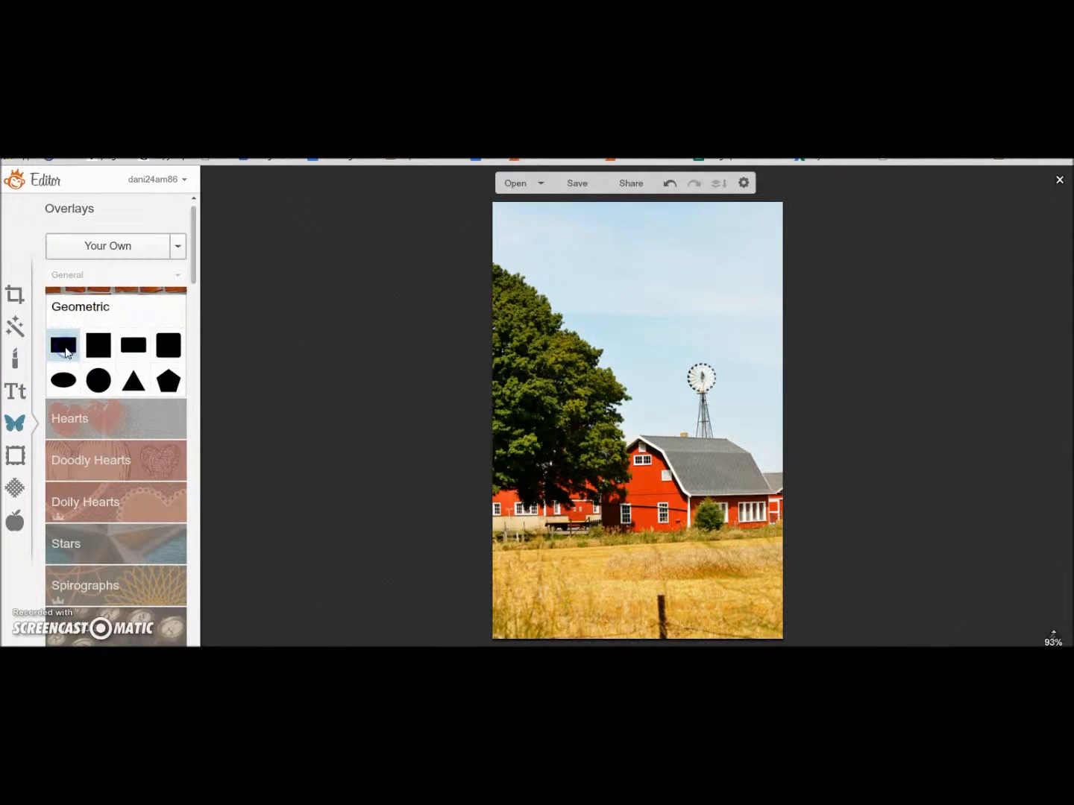
drag(681, 422, 548, 235)
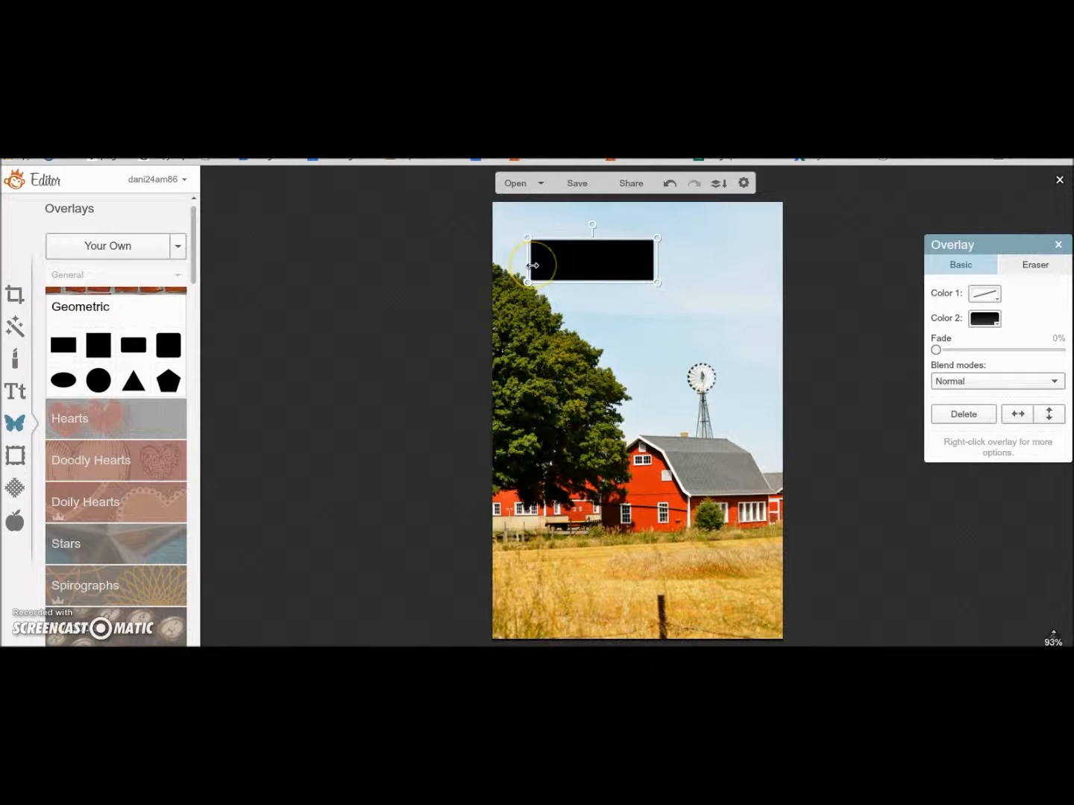
drag(529, 260, 479, 261)
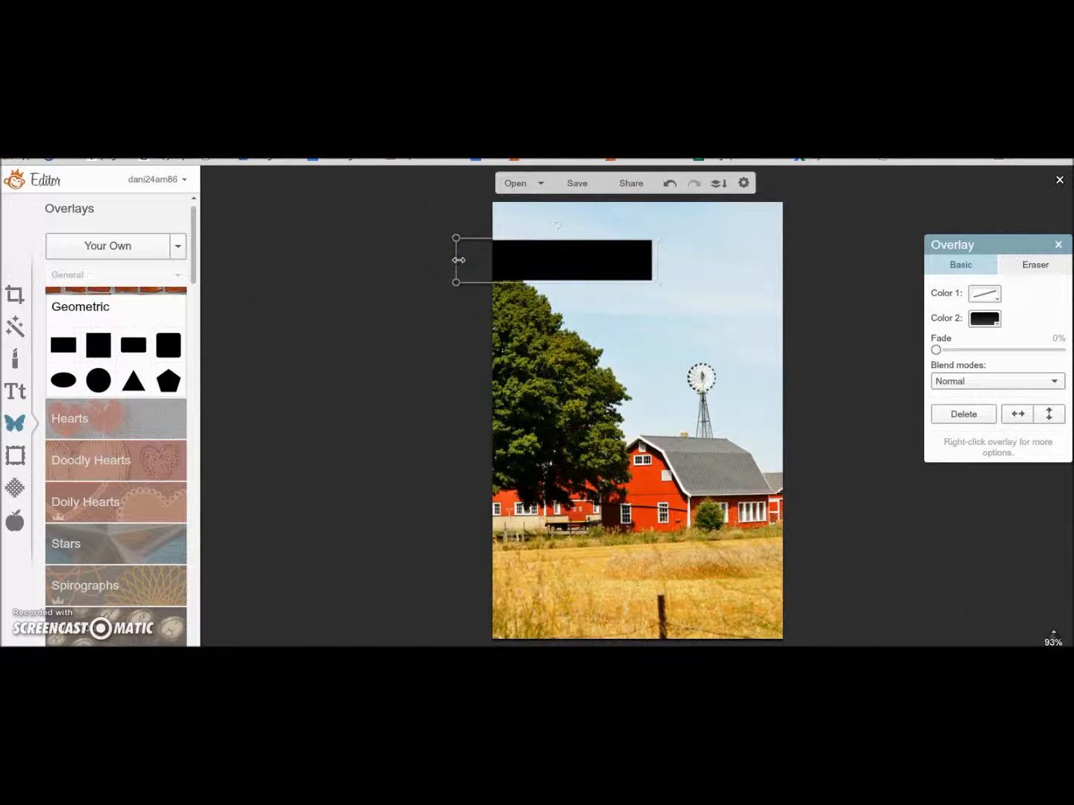
drag(654, 266, 825, 244)
drag(726, 270, 738, 316)
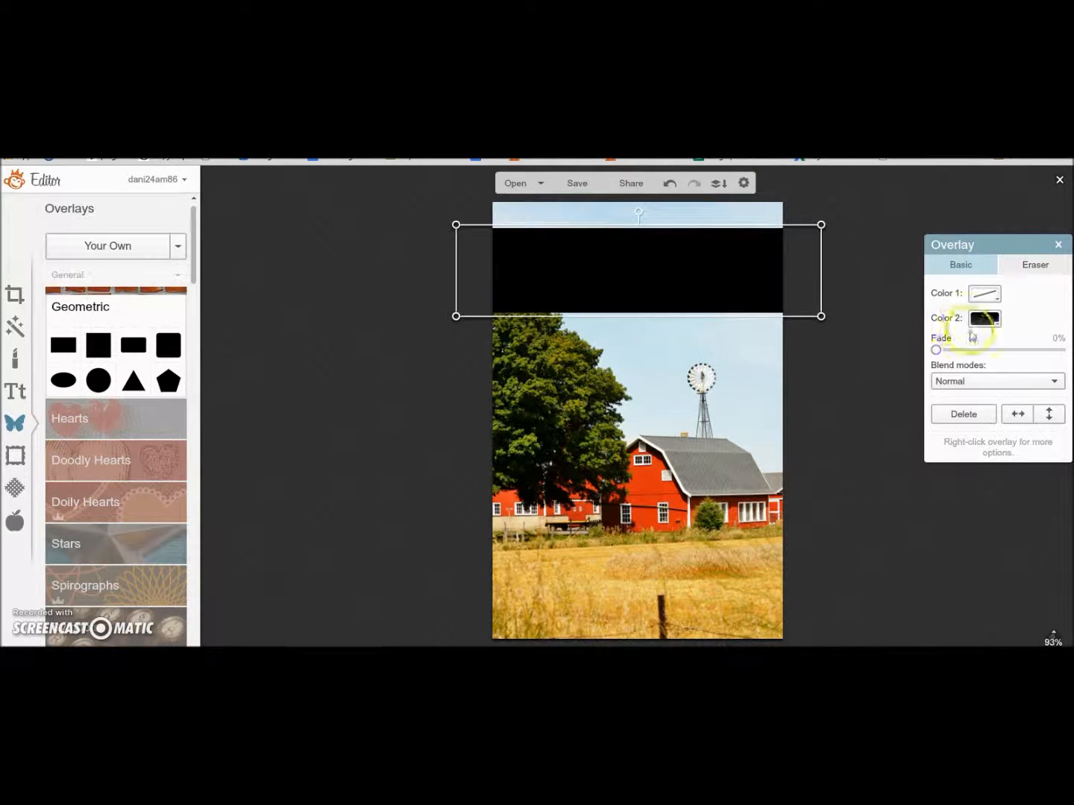
Change the rectangle band's fill color to white.
click(997, 323)
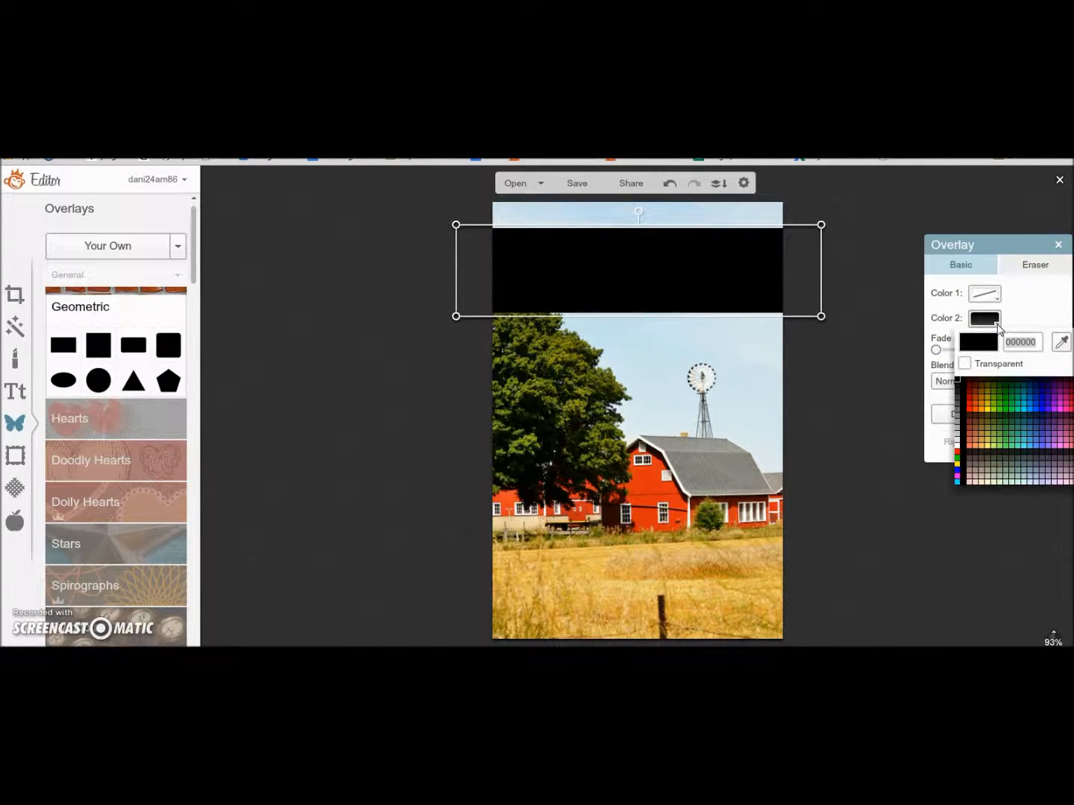
click(960, 445)
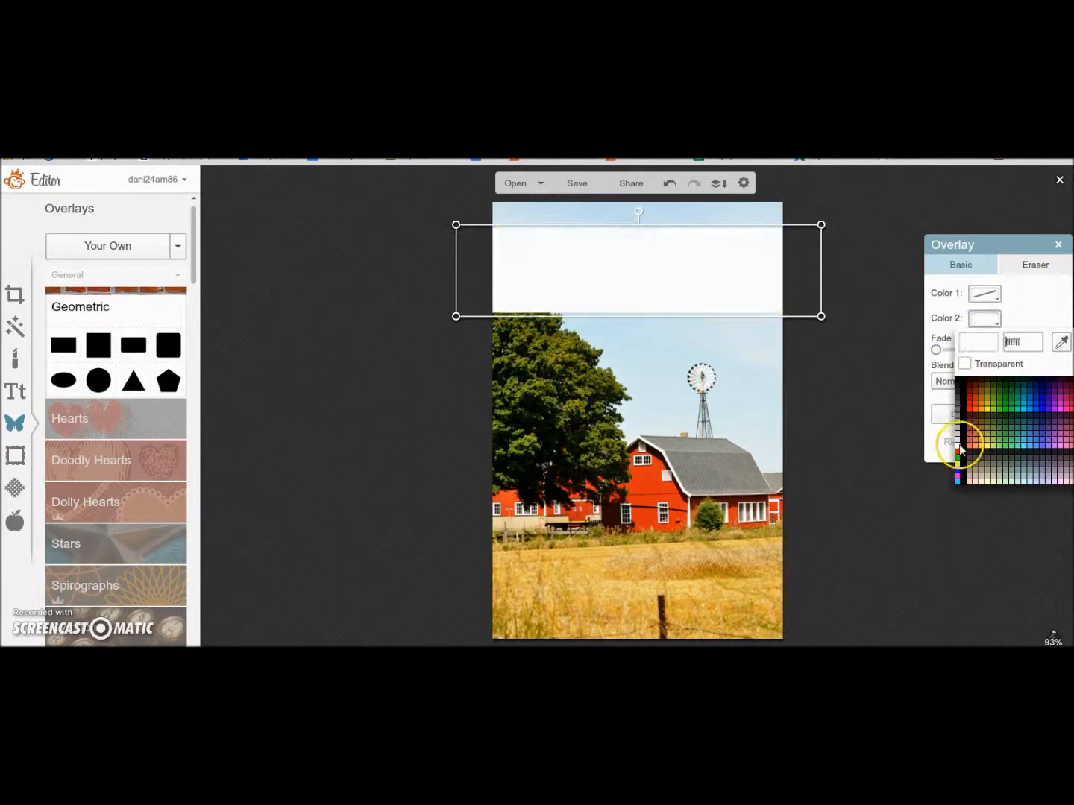
click(960, 447)
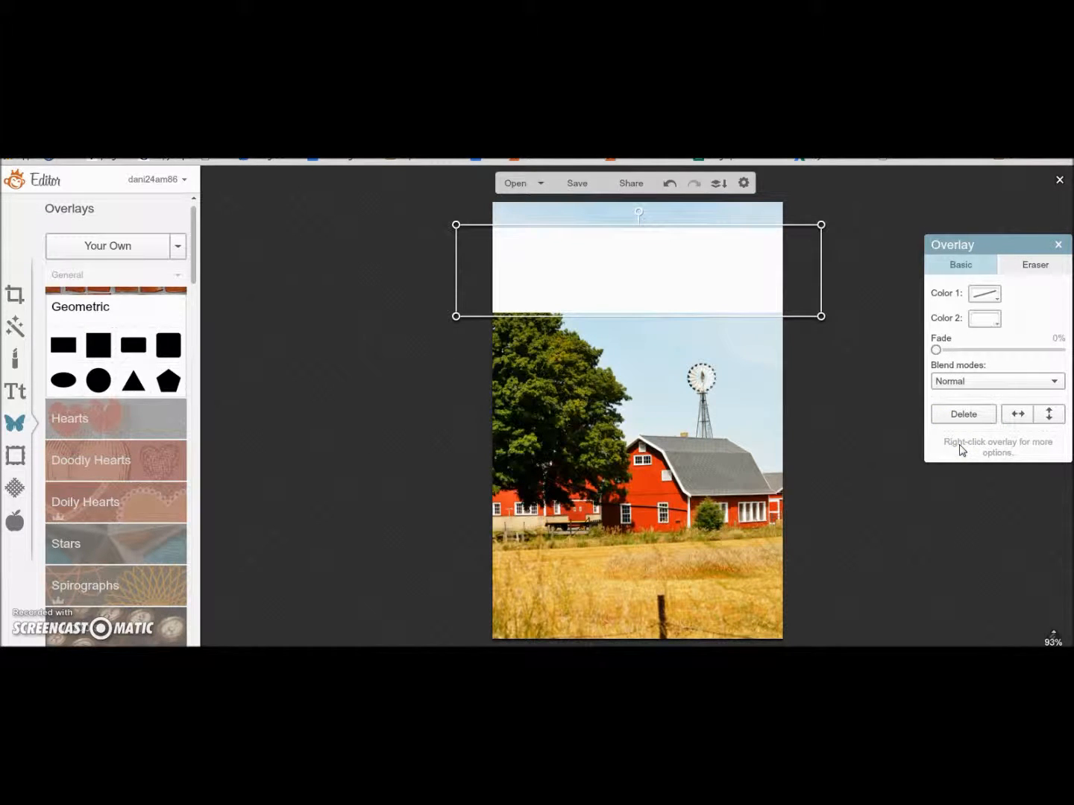
click(972, 402)
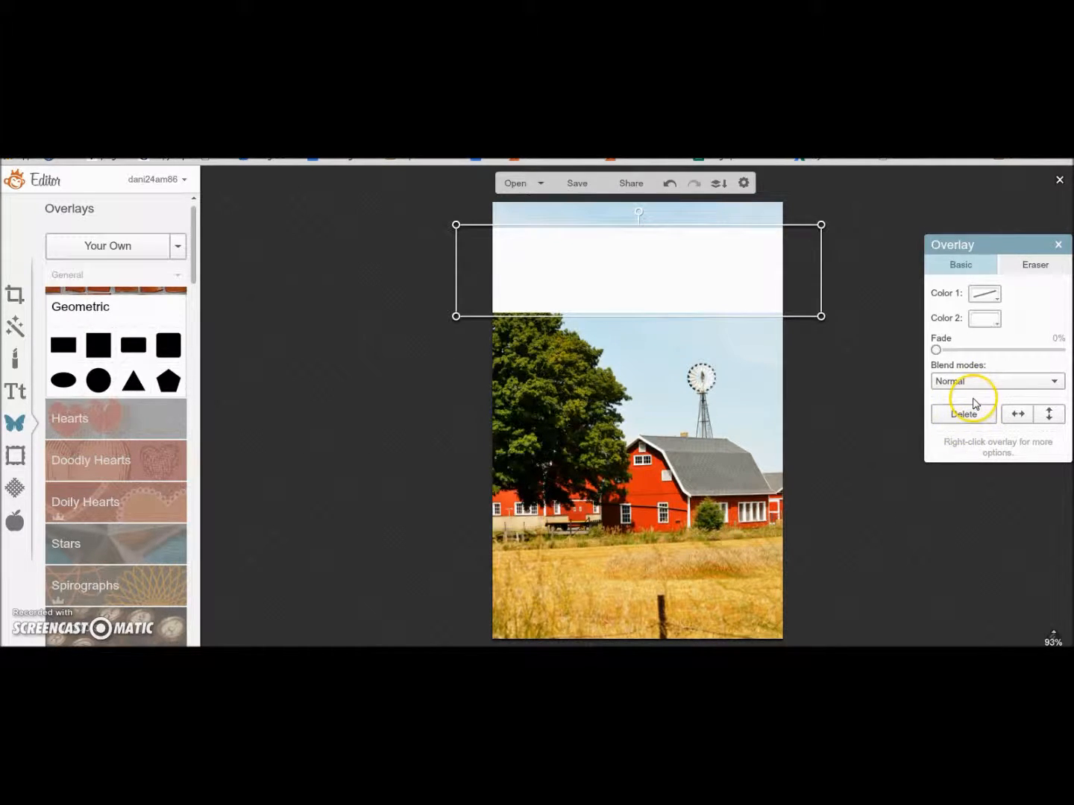
click(999, 325)
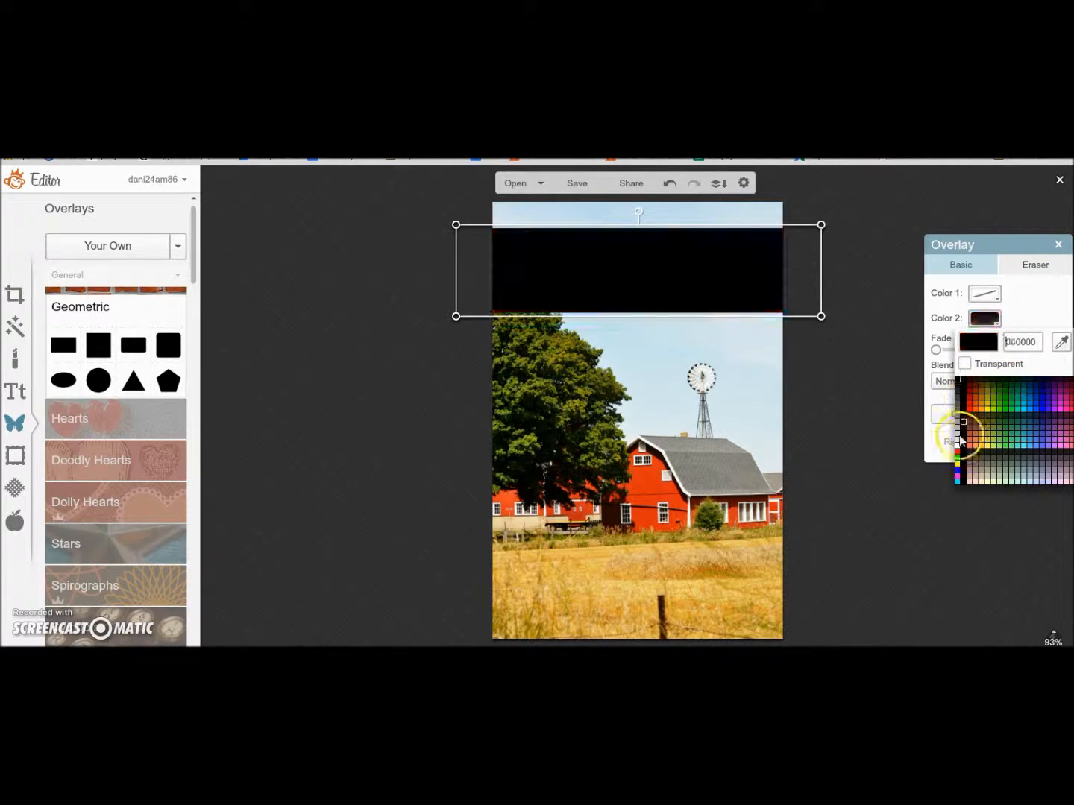
click(958, 444)
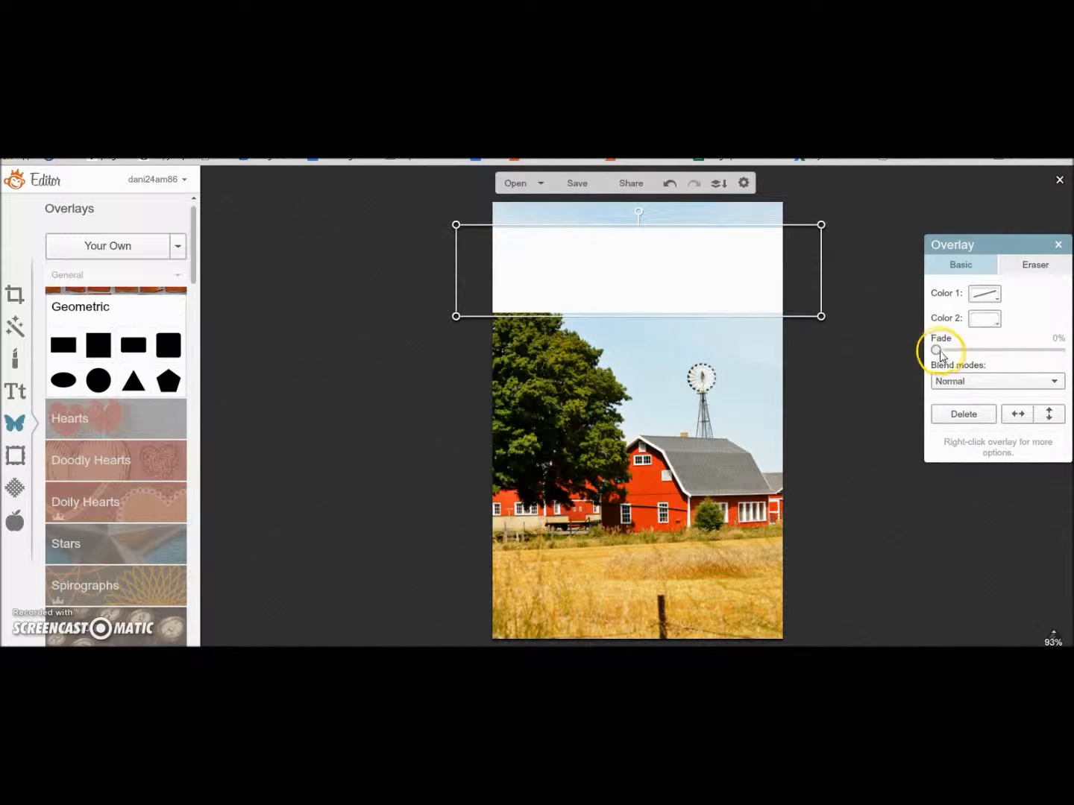
Fade the white band to 14% and move it slightly higher on the photo.
drag(936, 349, 953, 352)
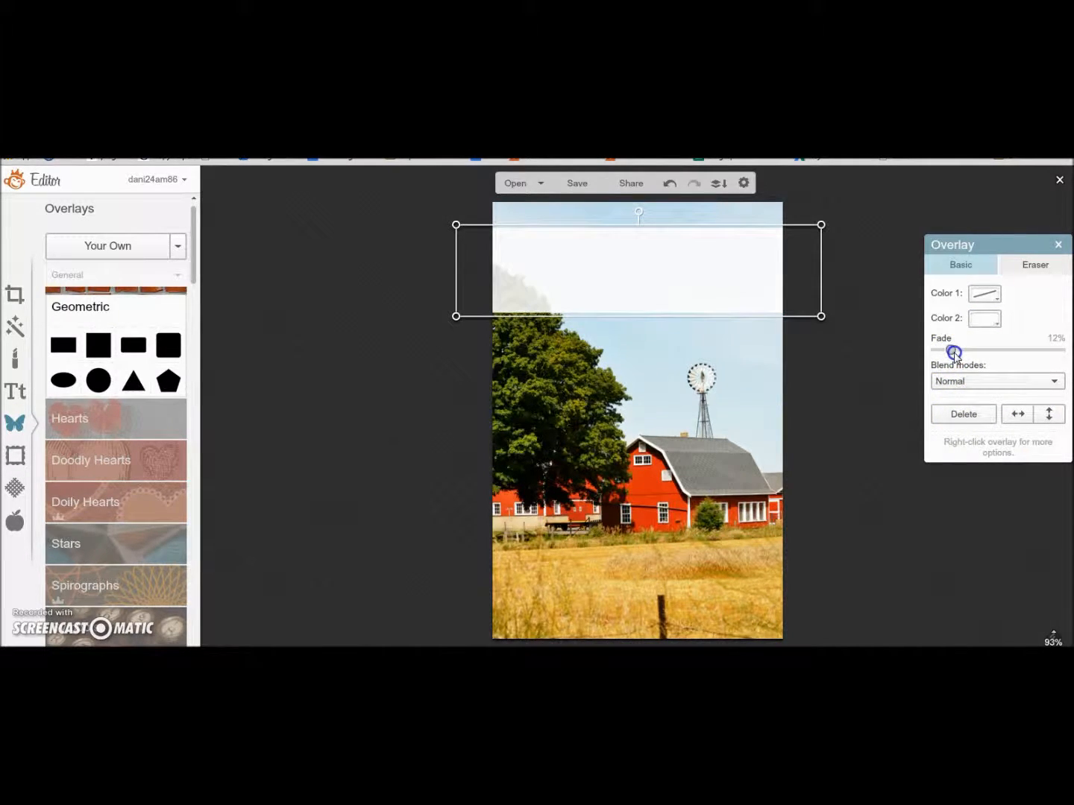
mouse_move(958, 355)
mouse_down()
mouse_move(1027, 354)
mouse_move(958, 353)
mouse_up()
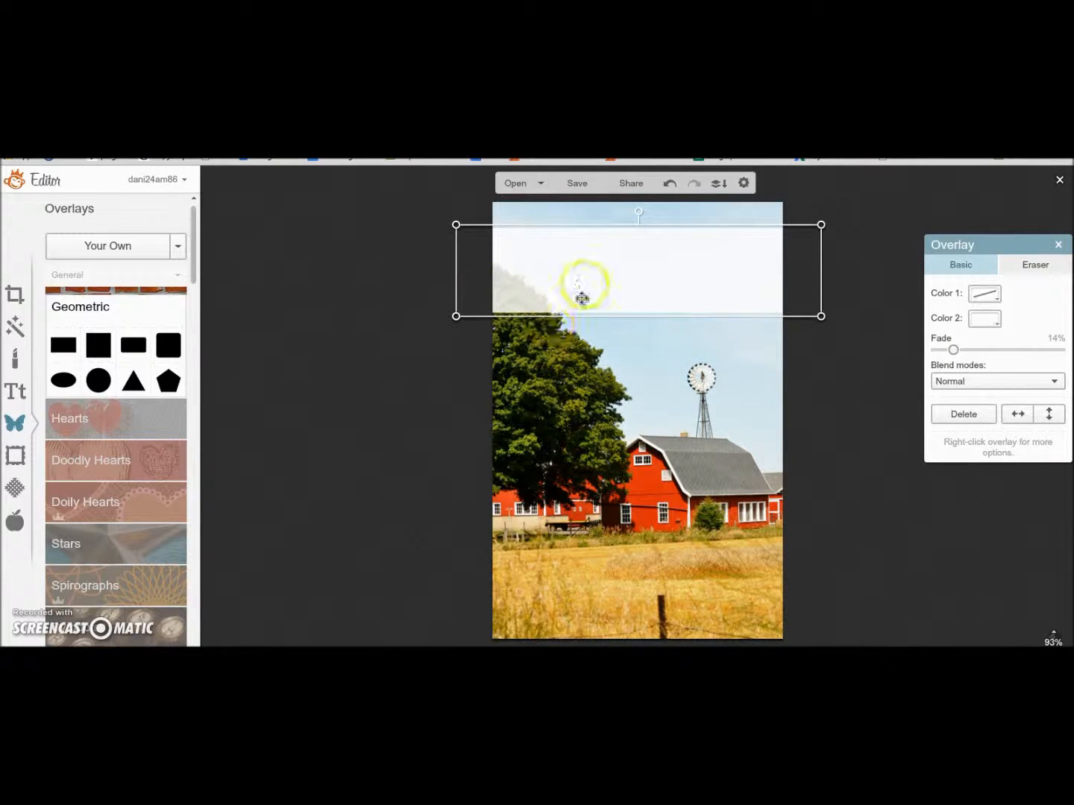
click(618, 348)
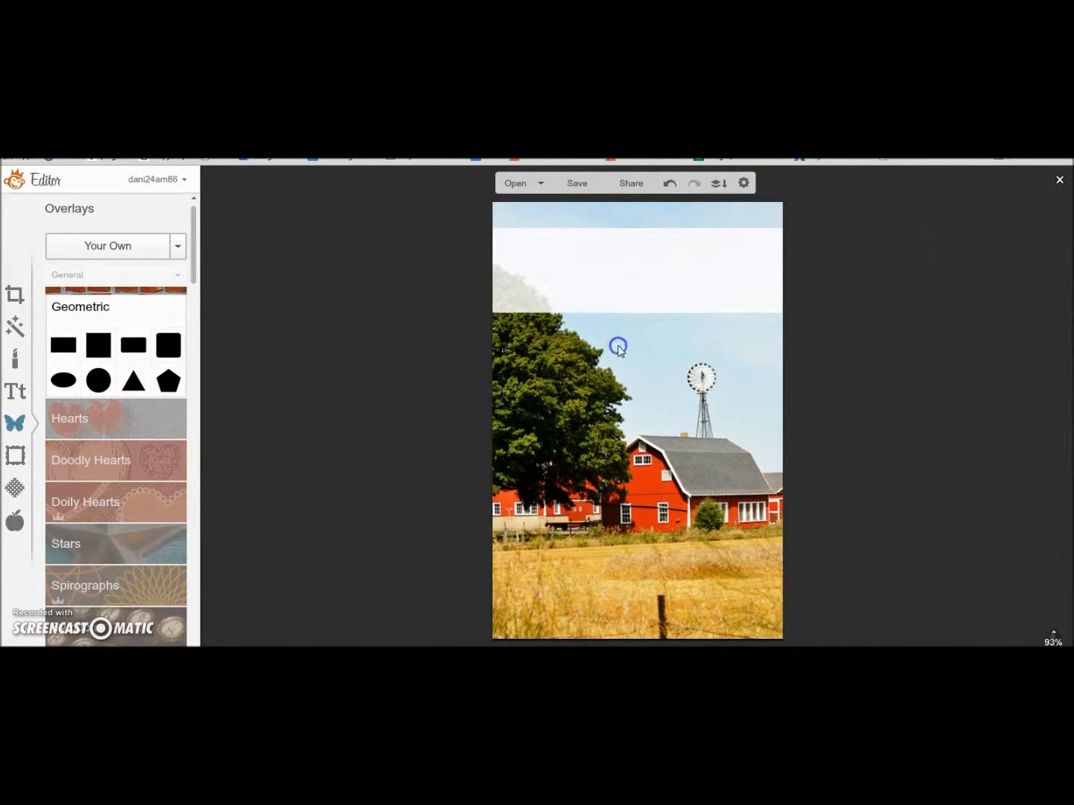
mouse_move(632, 276)
mouse_down()
mouse_move(630, 264)
mouse_move(638, 436)
mouse_move(627, 244)
mouse_move(628, 255)
mouse_up()
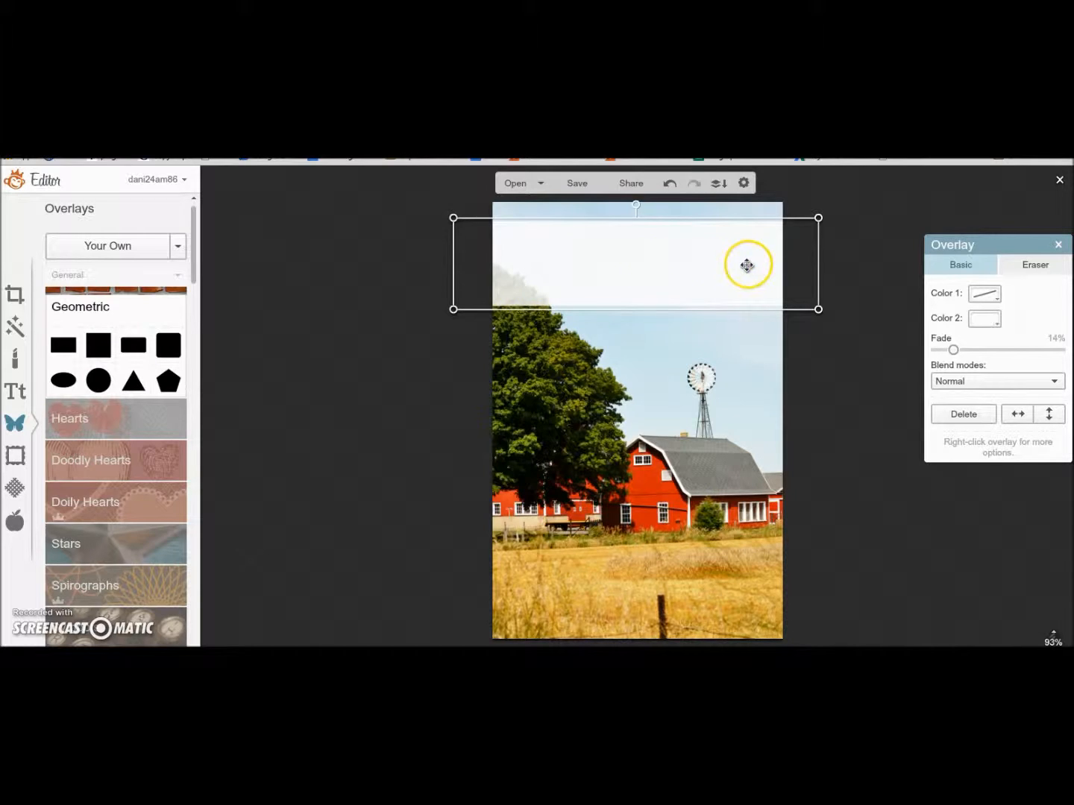
click(583, 265)
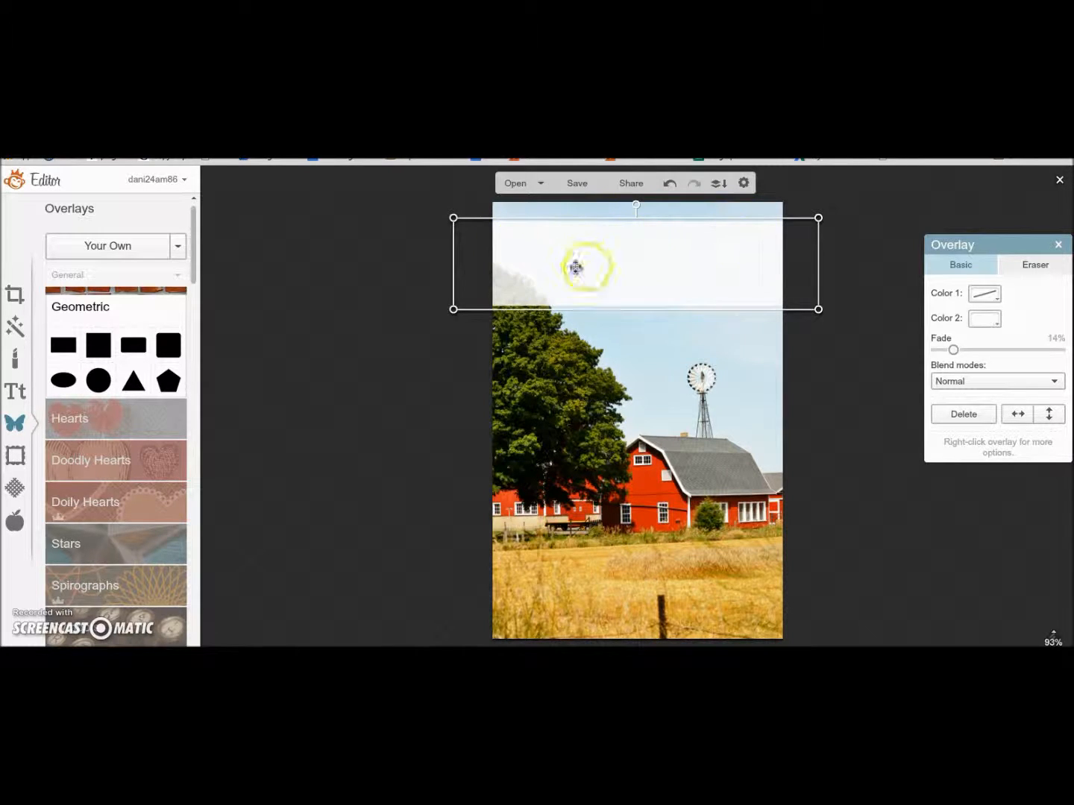
Examine the text fonts on offer, both the editor's own collection and the fonts installed on the computer.
click(14, 395)
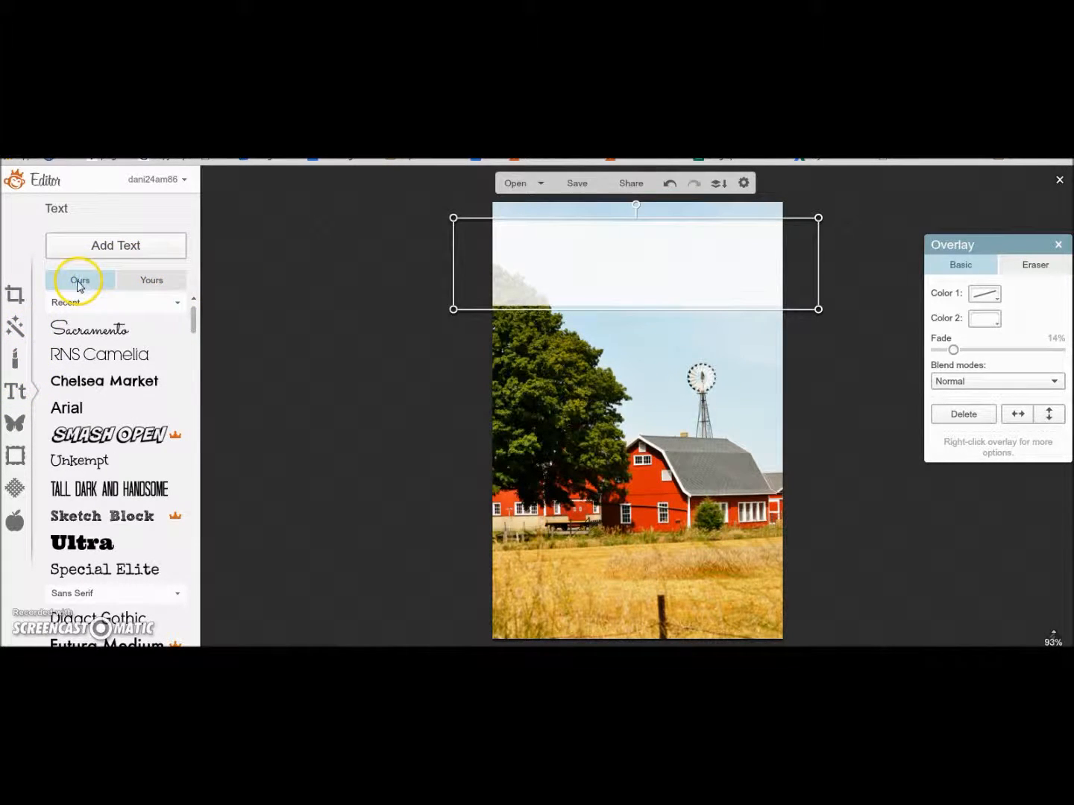
click(191, 317)
mouse_move(192, 317)
mouse_down()
mouse_move(196, 559)
mouse_move(195, 326)
mouse_up()
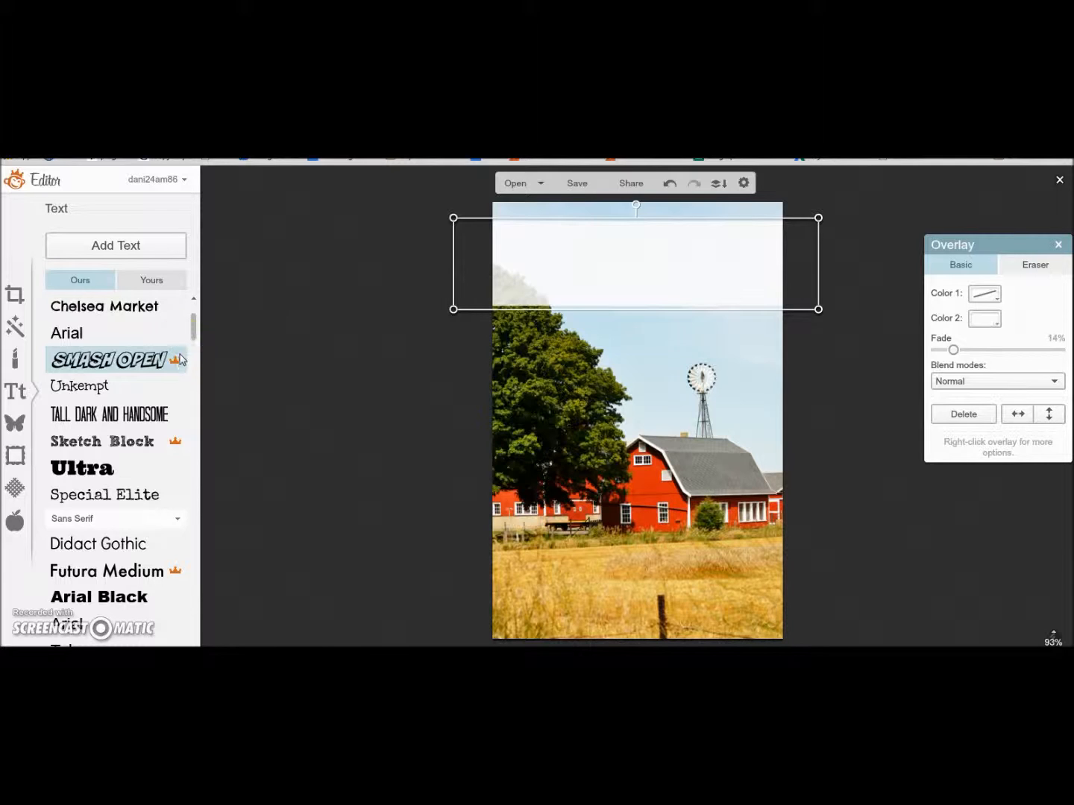
click(190, 335)
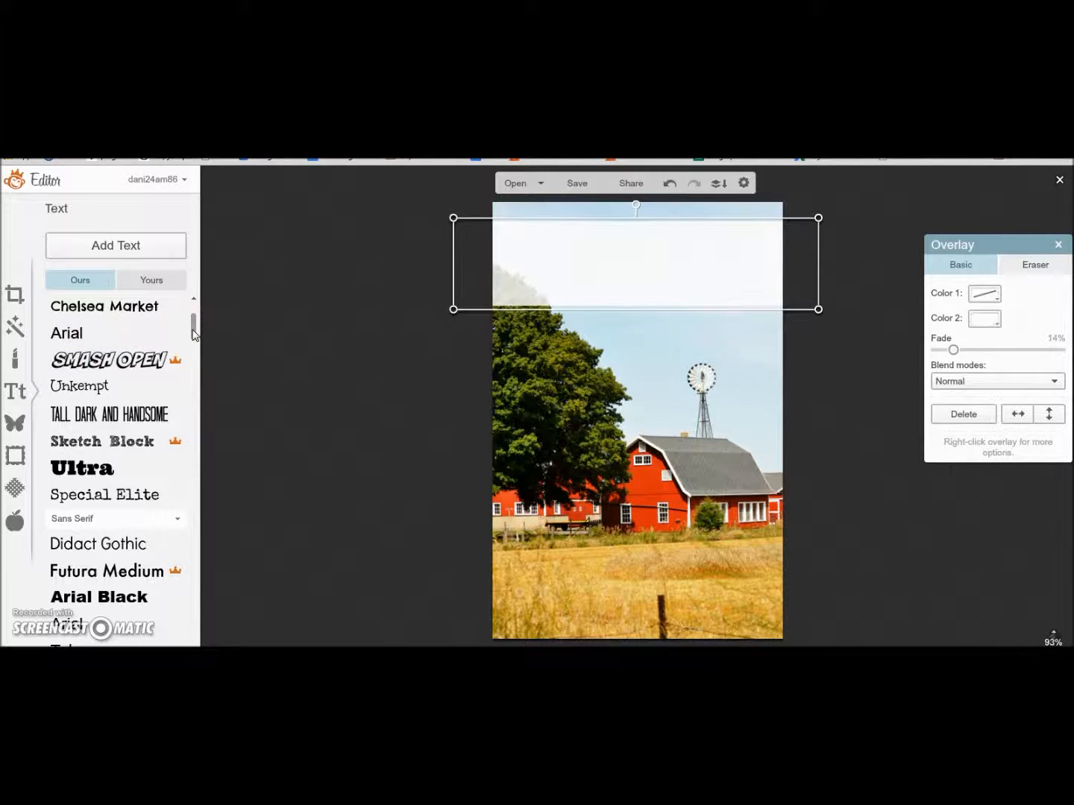
drag(193, 334, 193, 316)
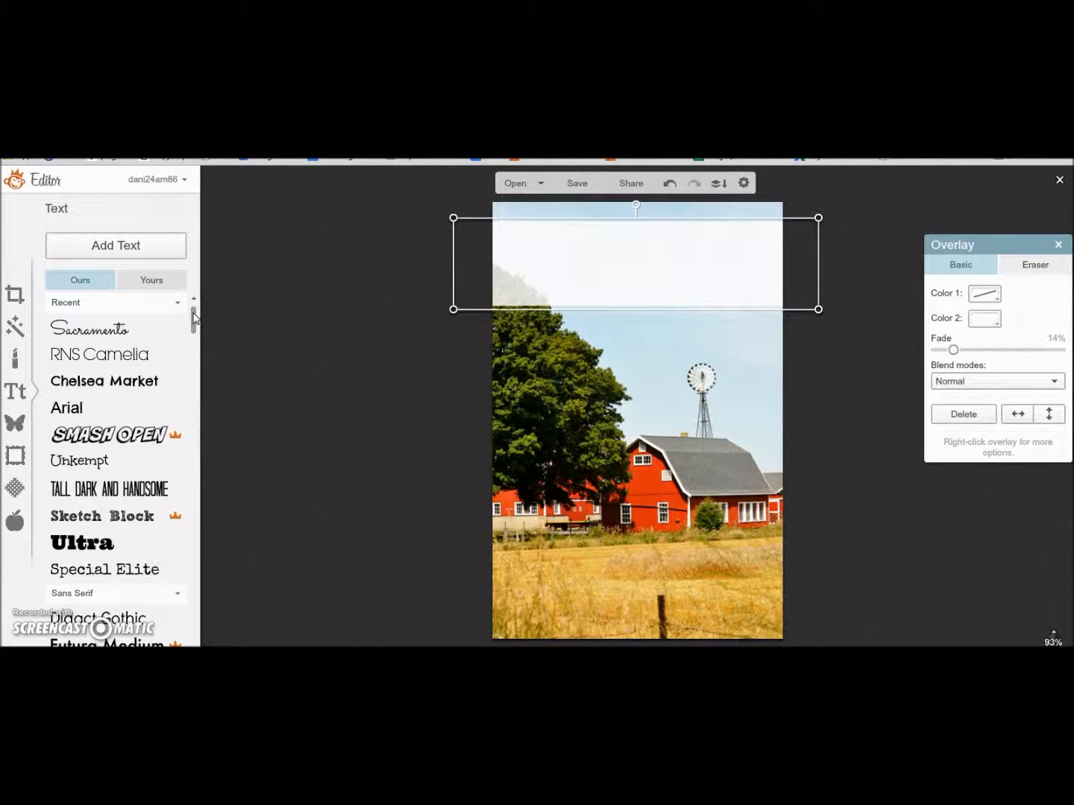
drag(193, 317, 194, 398)
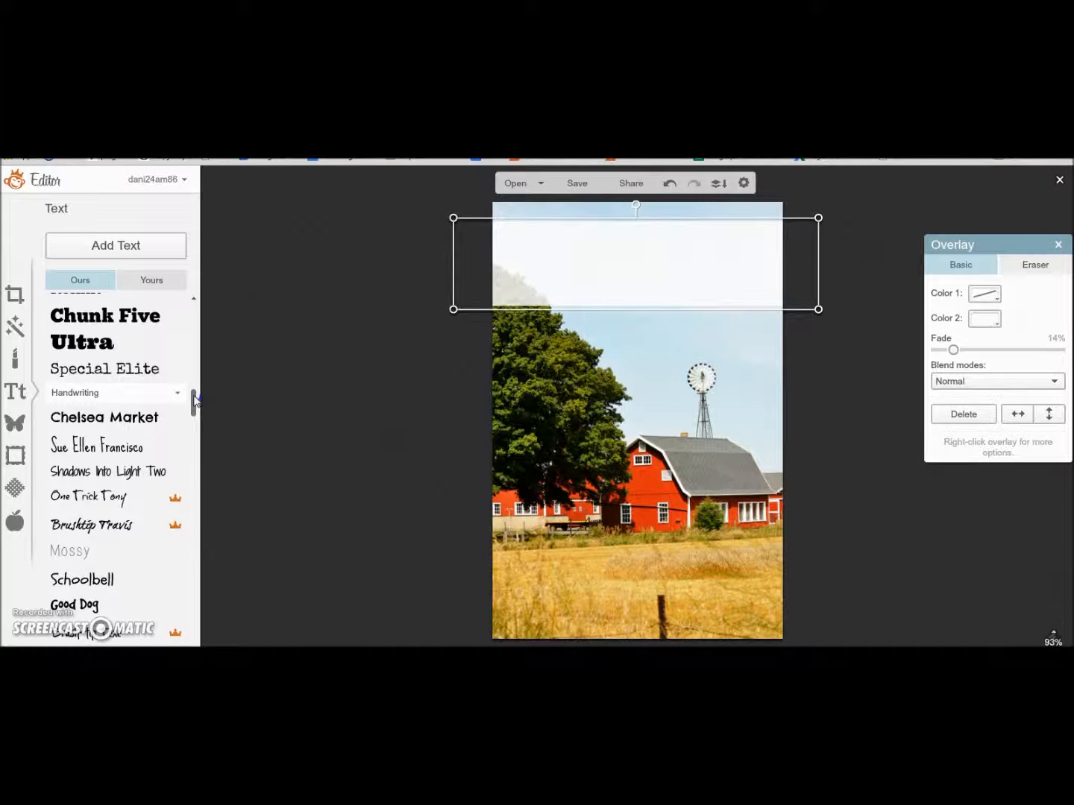
drag(195, 401, 192, 302)
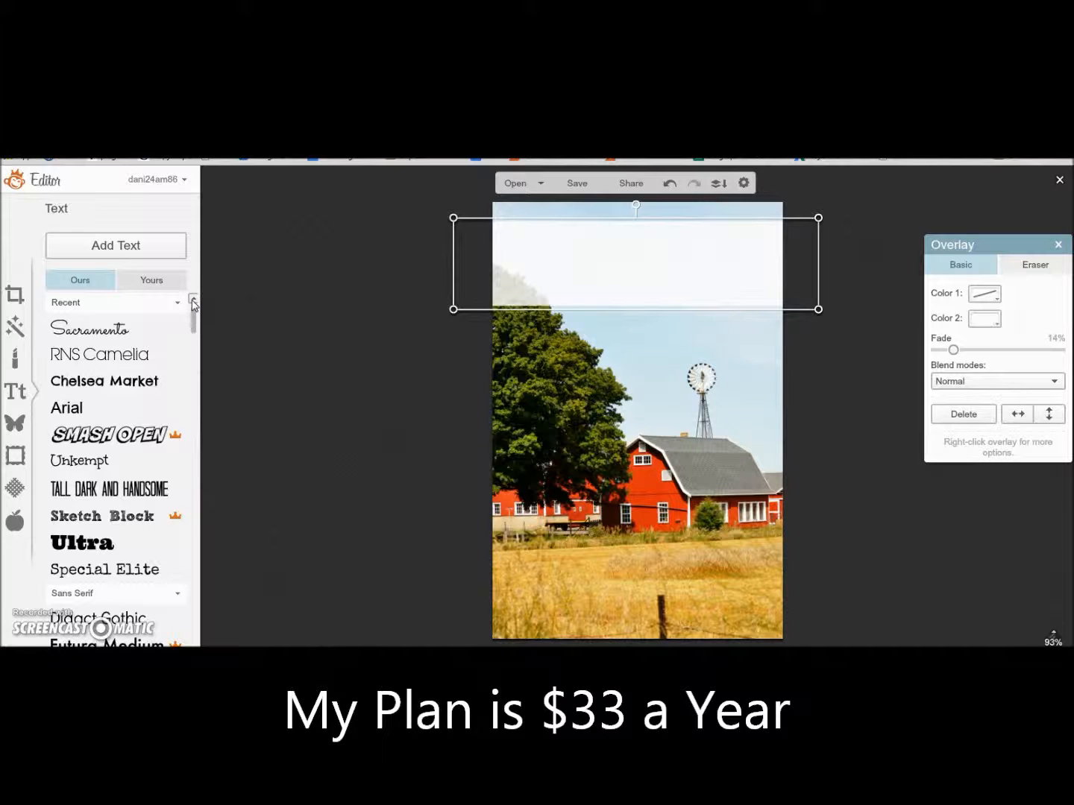
click(152, 282)
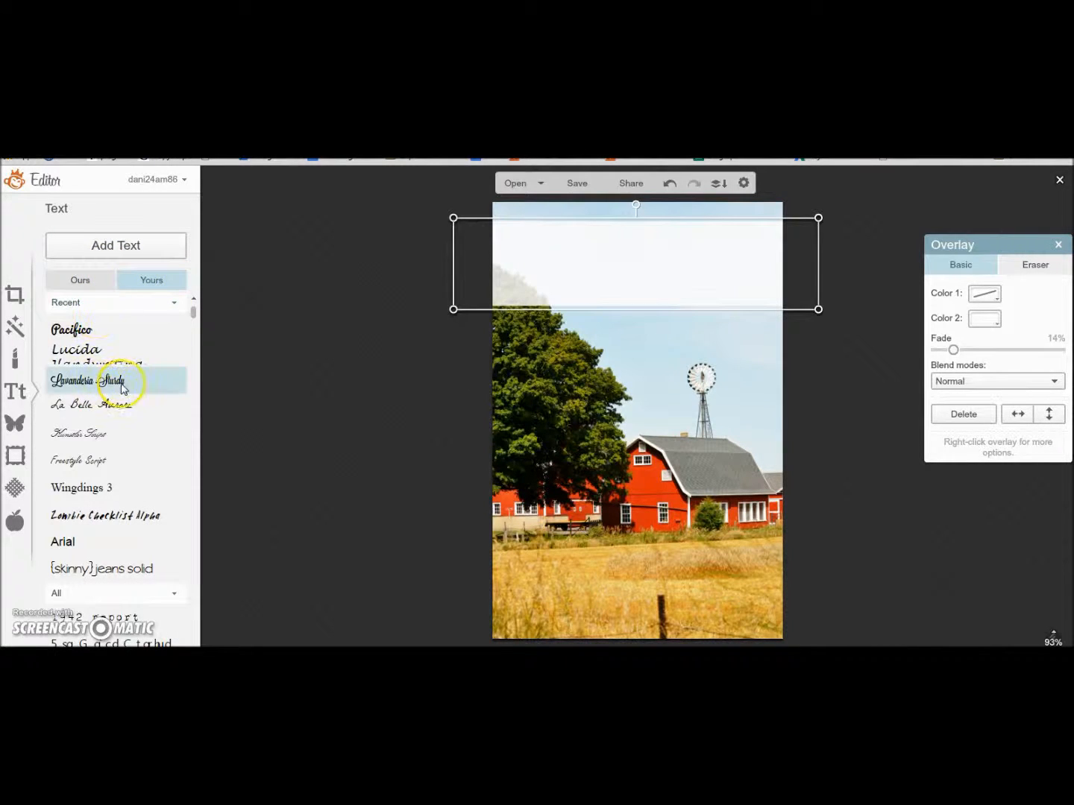
drag(193, 314, 200, 584)
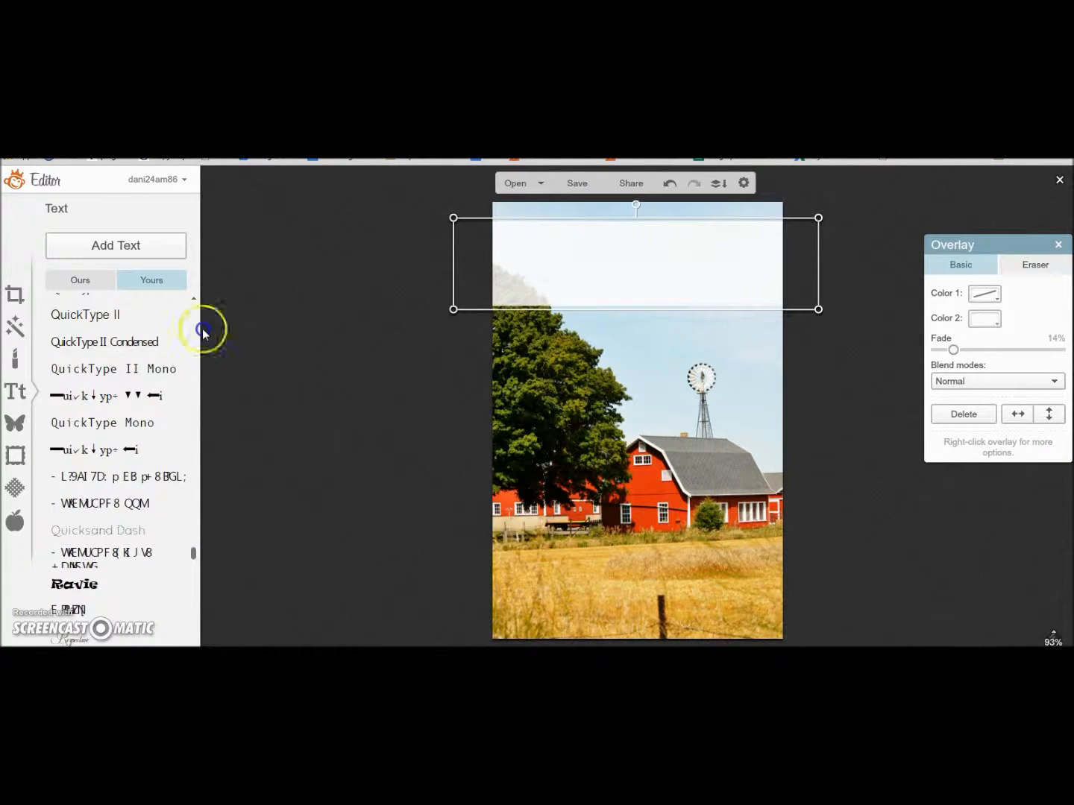
drag(203, 332, 198, 304)
click(98, 278)
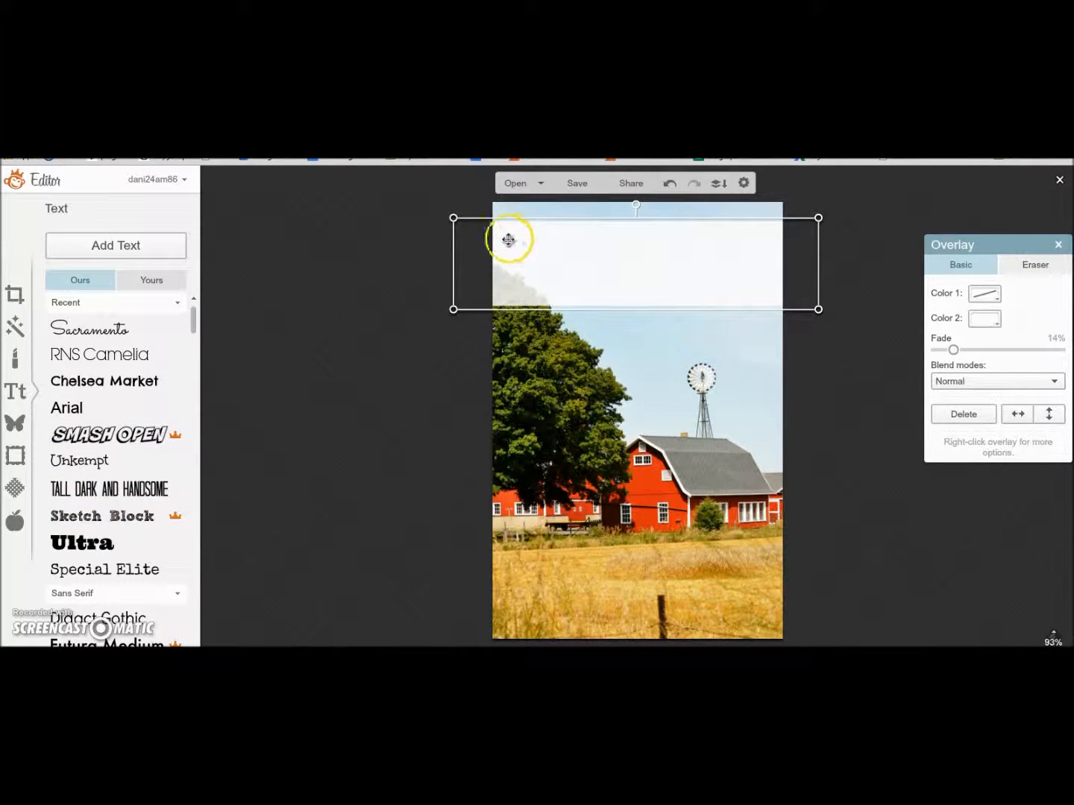
click(135, 444)
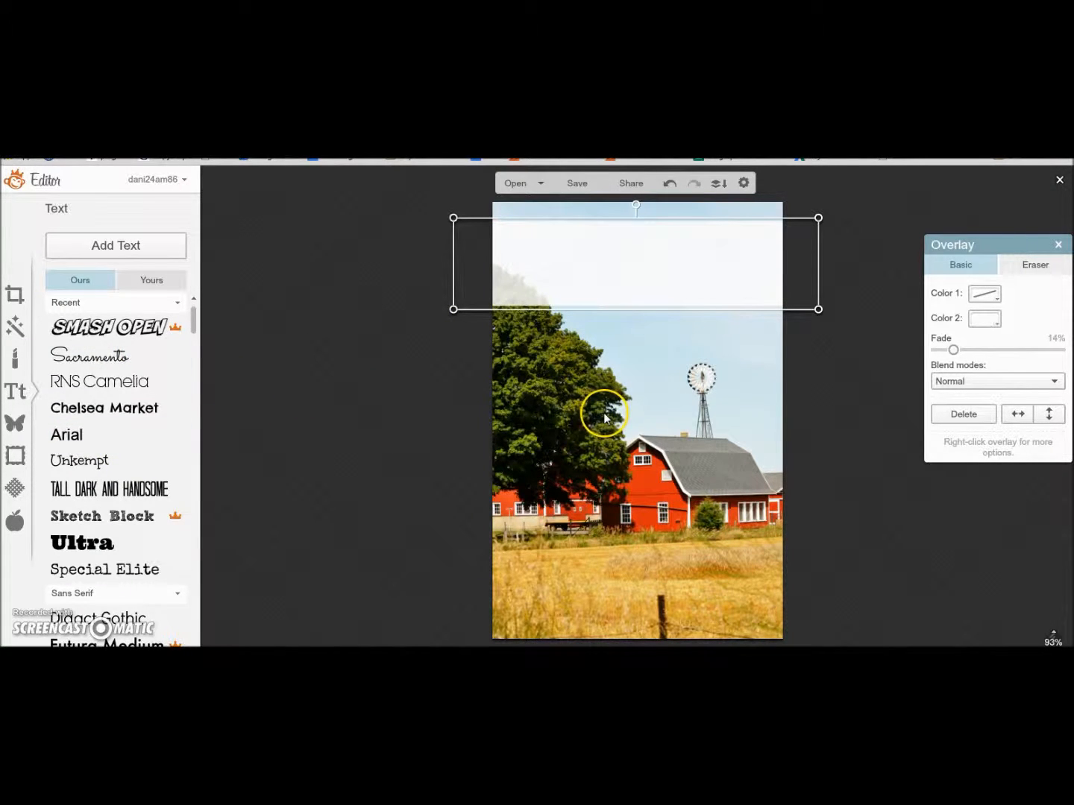
click(112, 244)
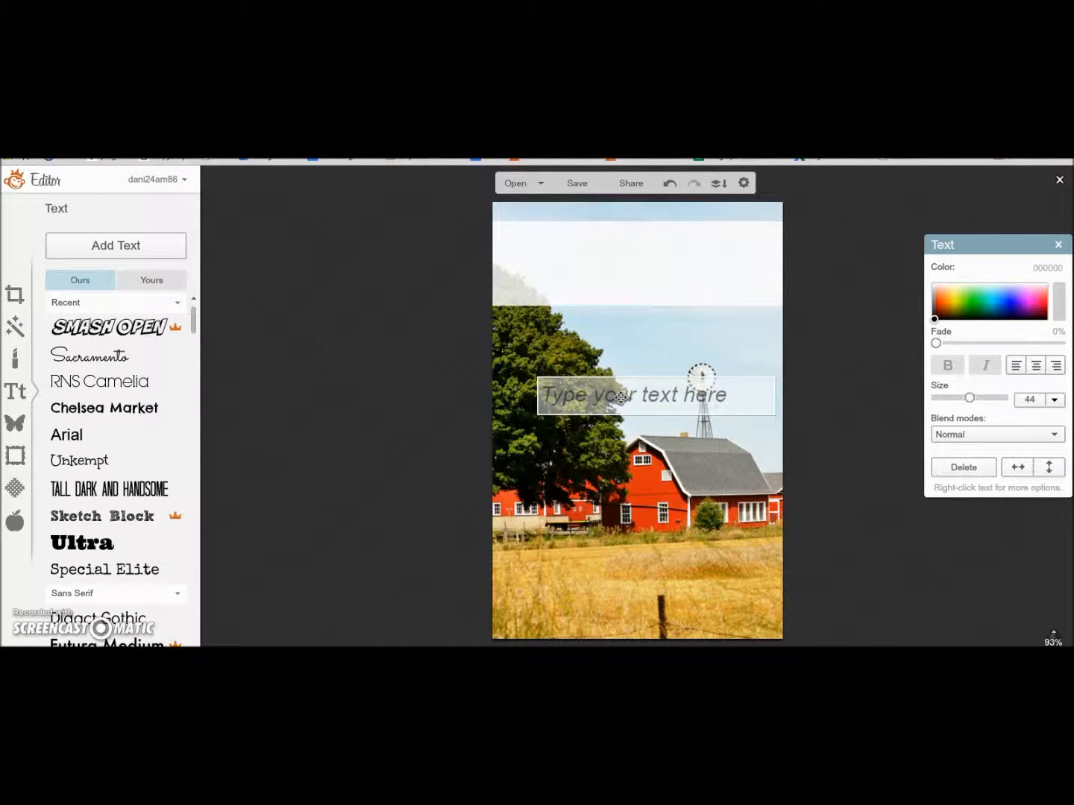
text(10)
drag(621, 397, 526, 244)
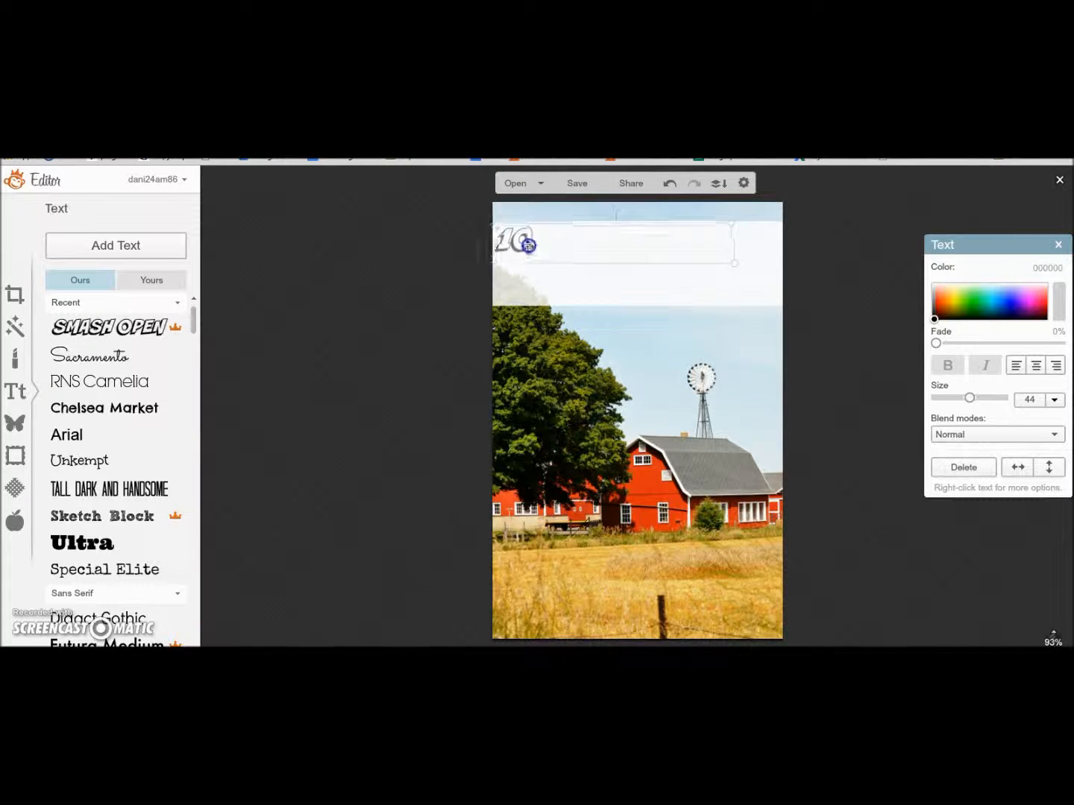
mouse_move(736, 264)
mouse_down()
mouse_move(854, 327)
mouse_move(820, 309)
mouse_up()
click(175, 515)
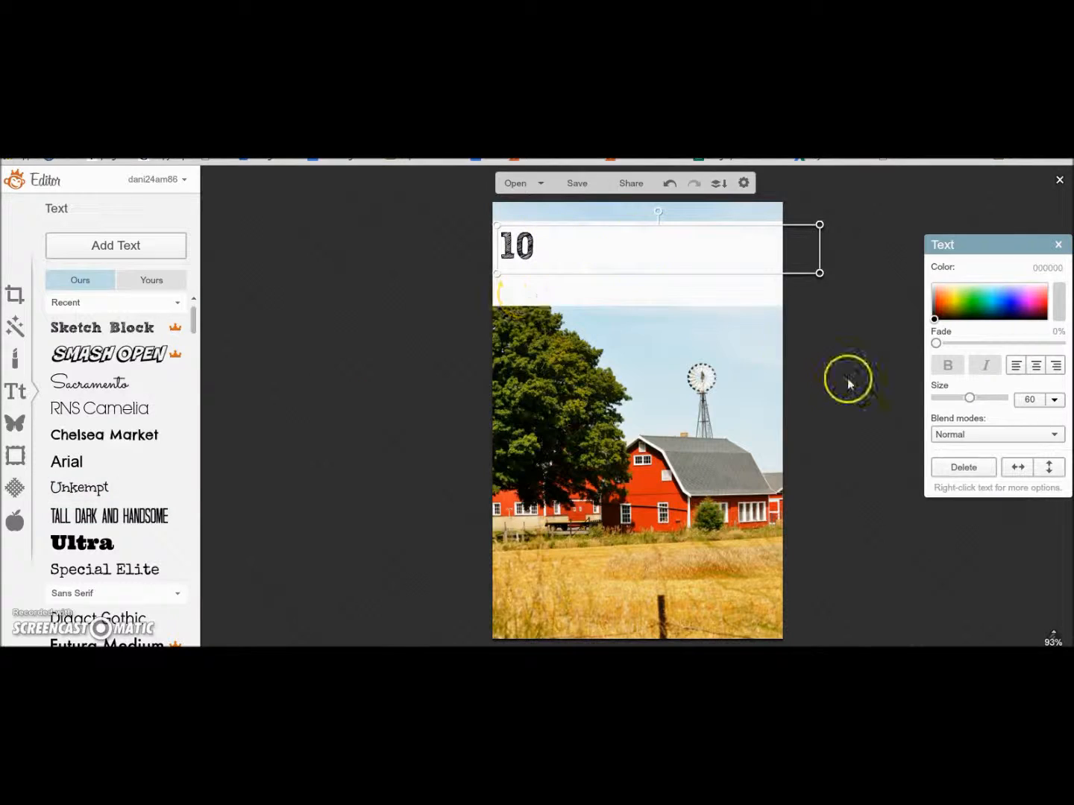
click(959, 467)
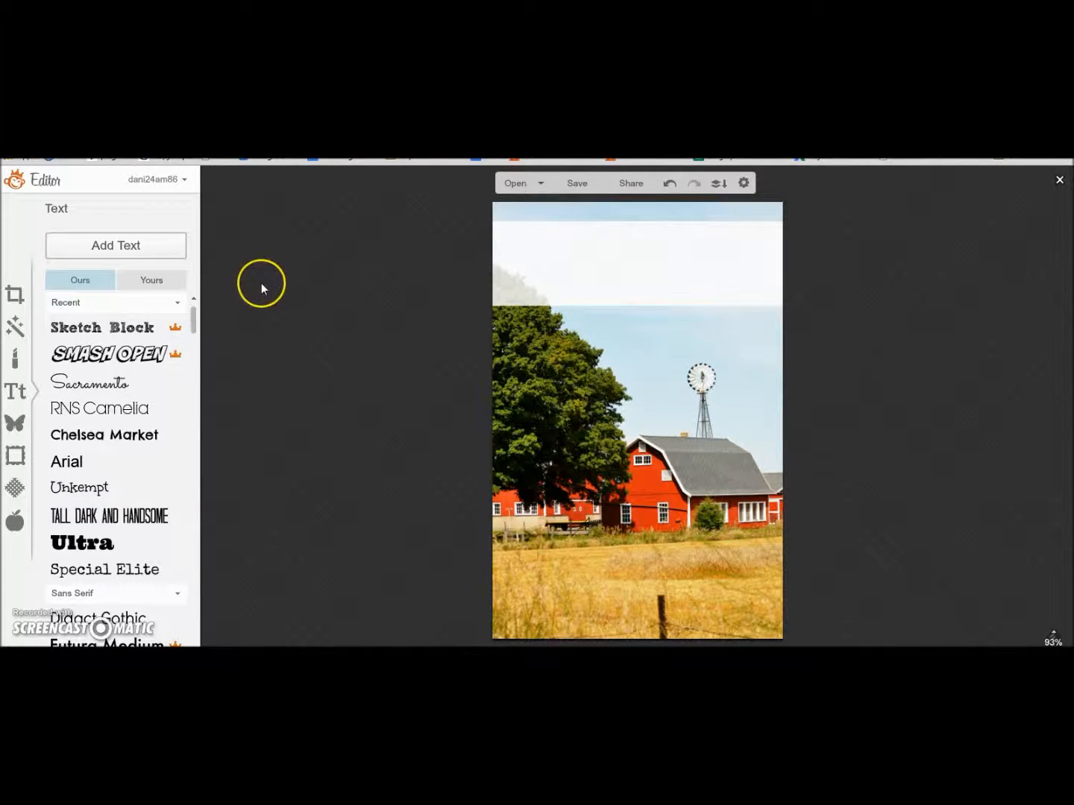
Add the title text "Farm Unit Study" and place it on the white band.
click(164, 256)
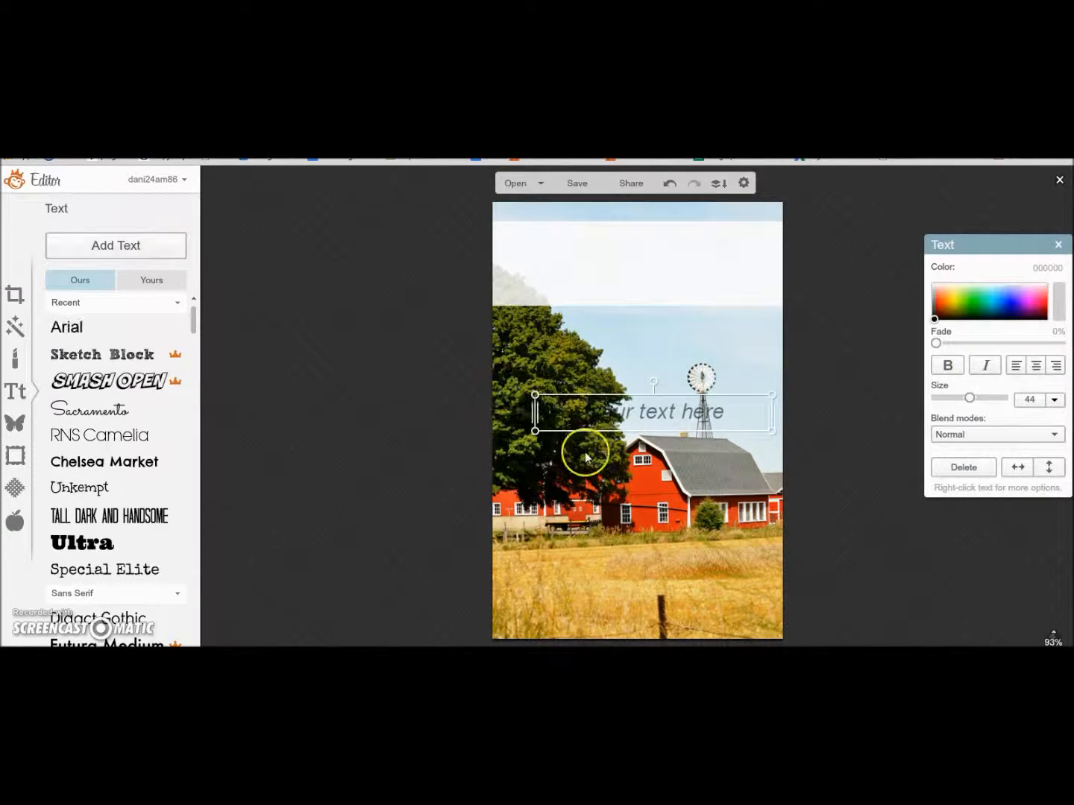
text(Farm Unit)
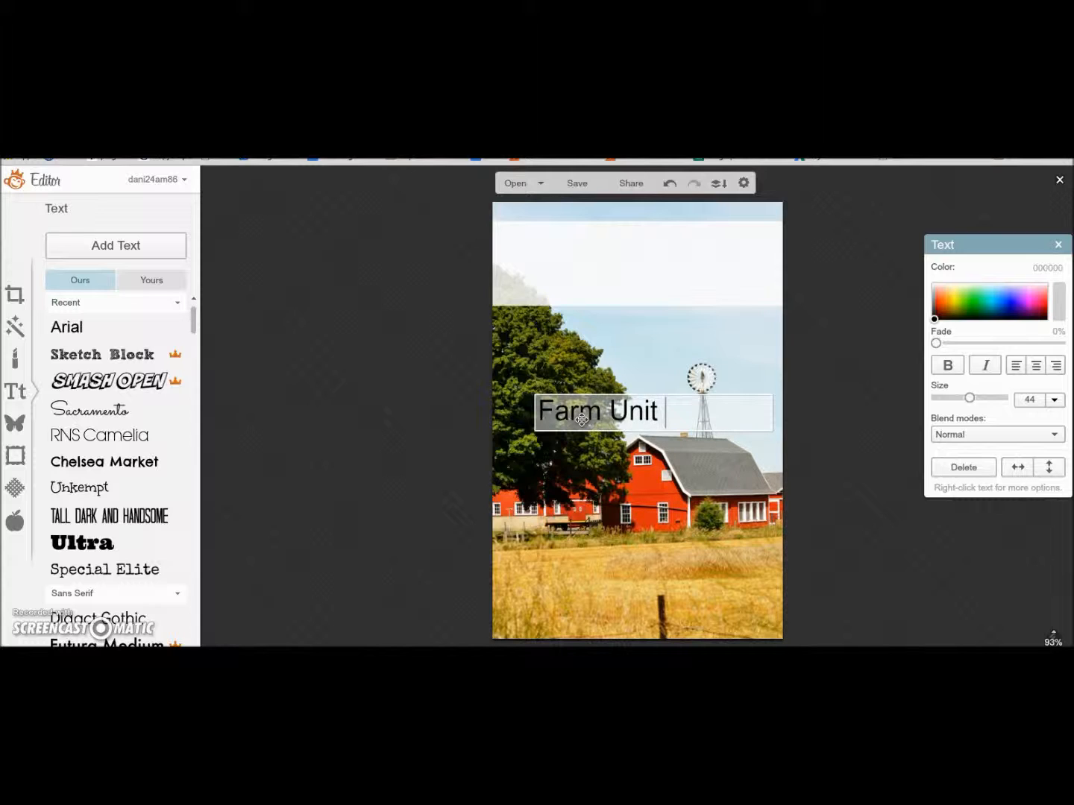
drag(593, 440, 565, 268)
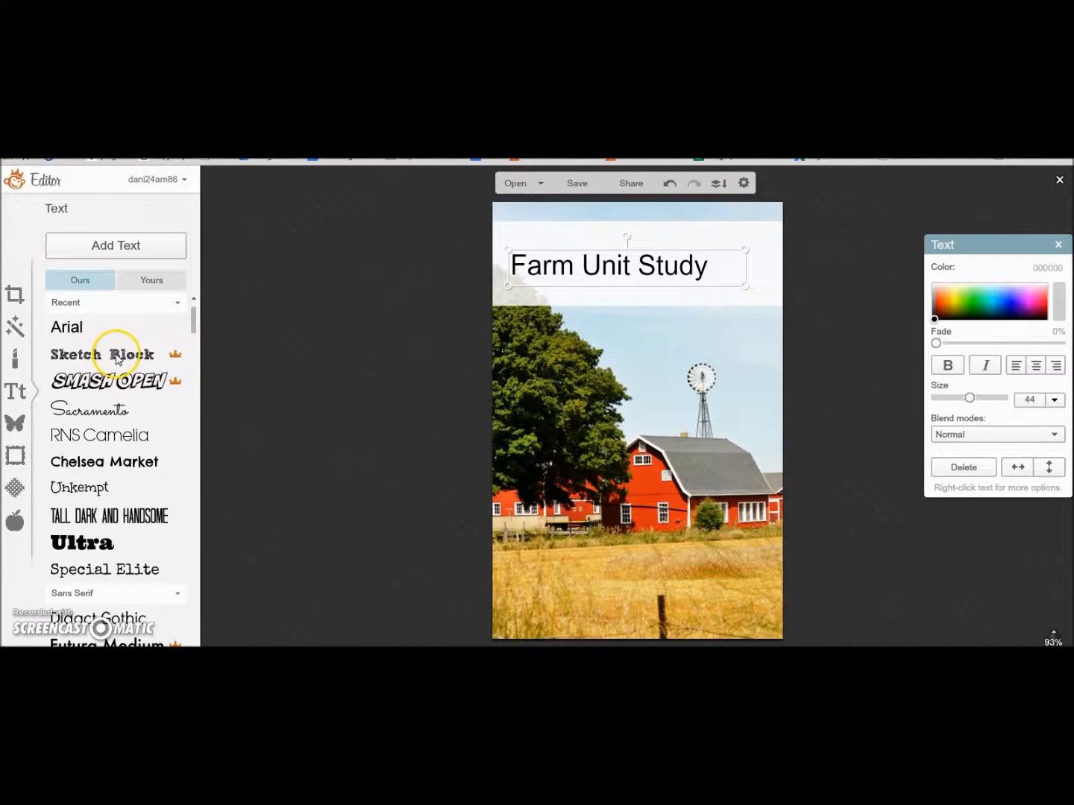
Set the title's font to Chelsea Market and enlarge it to size 56 so it spans the white band.
click(107, 472)
drag(572, 261, 555, 241)
drag(727, 267, 795, 279)
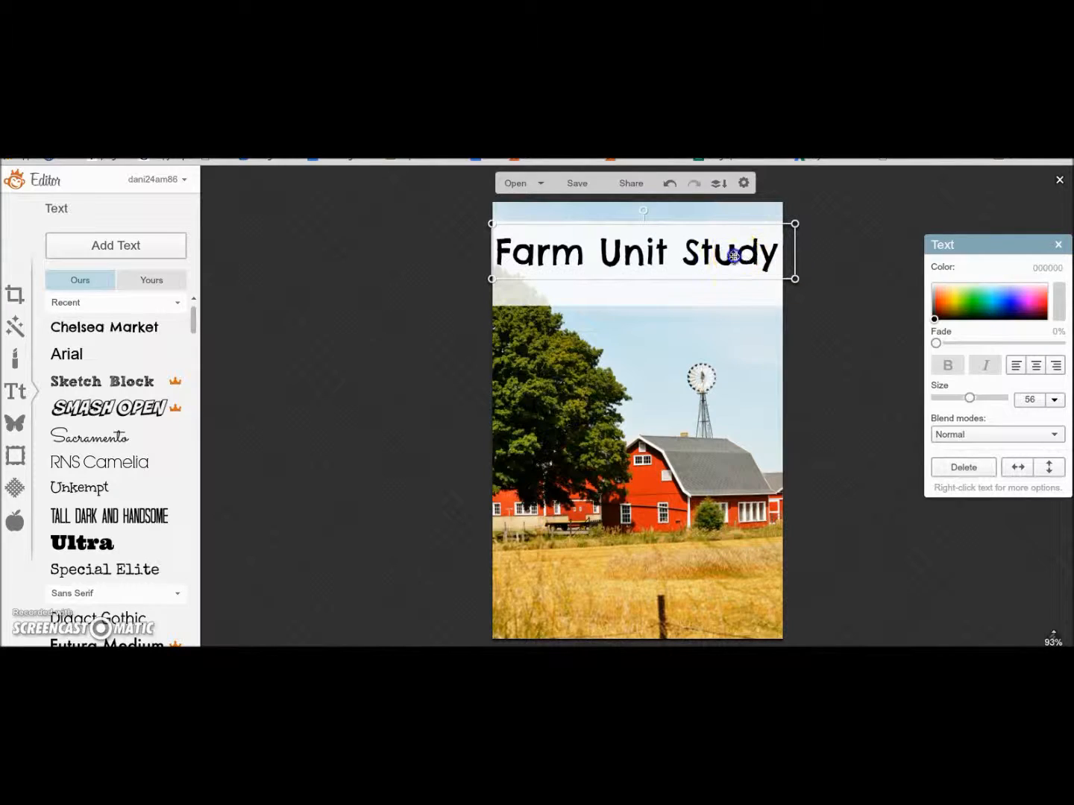
Nudge the title slightly lower and adjust the white band's upper and lower edges so it extends around the title.
drag(726, 259, 726, 288)
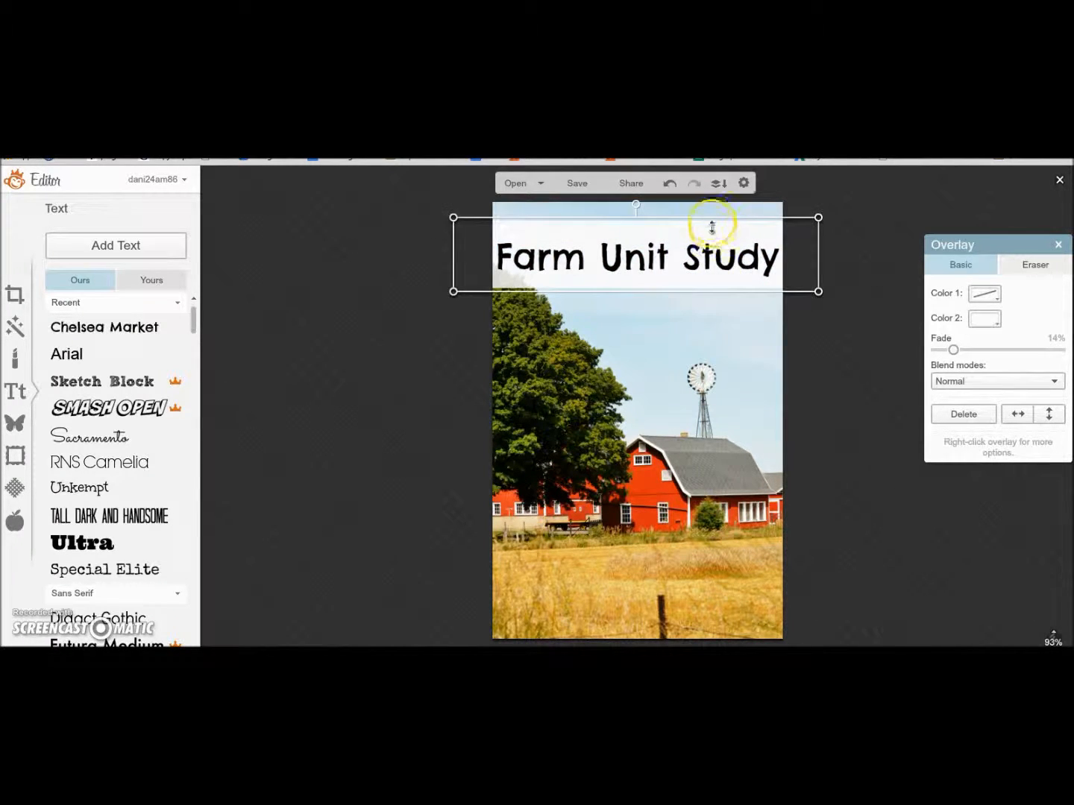
drag(711, 218, 709, 226)
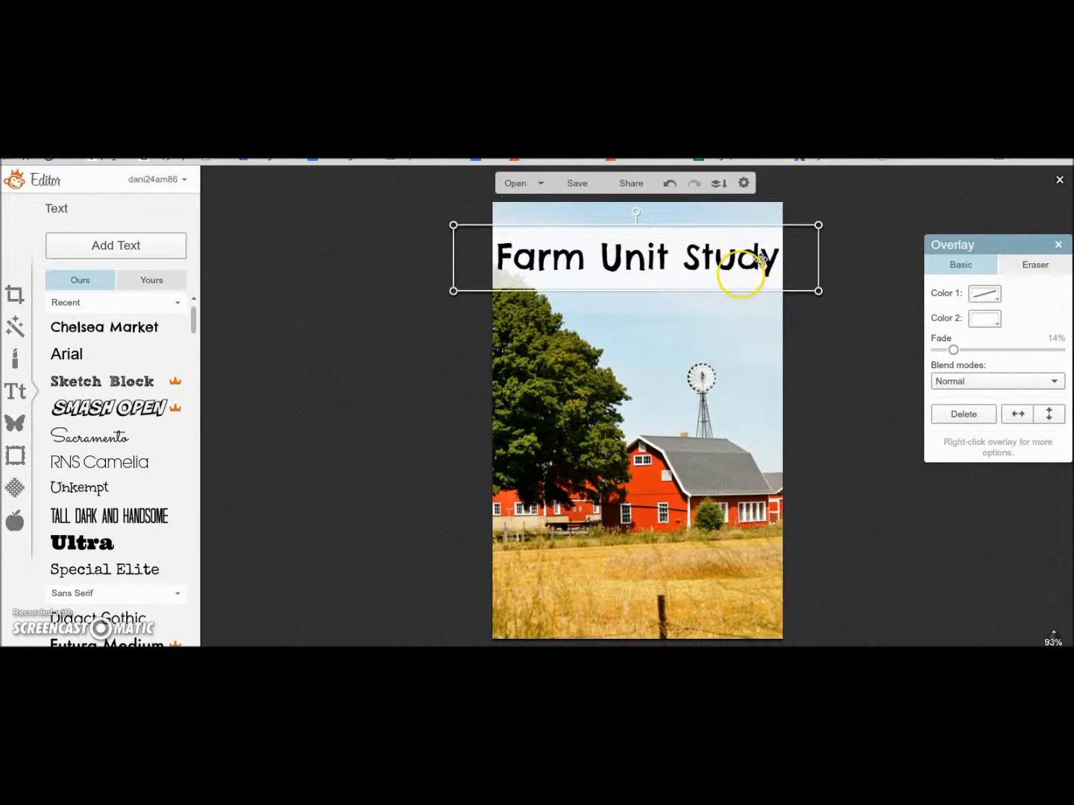
drag(682, 292, 684, 308)
drag(673, 221, 672, 214)
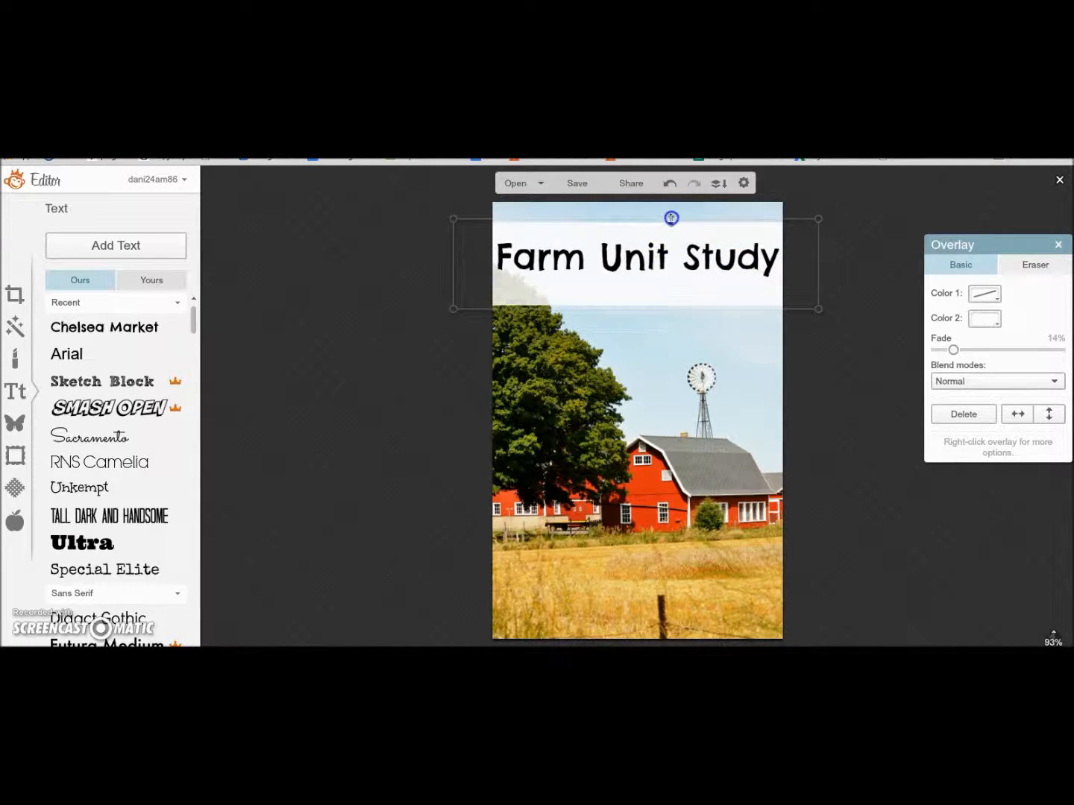
Move the white band lower on the photo, widen the title's text box past the photo's edge and place the title on the band.
click(772, 255)
drag(766, 270, 746, 289)
drag(821, 279, 807, 280)
drag(750, 290, 750, 304)
click(733, 247)
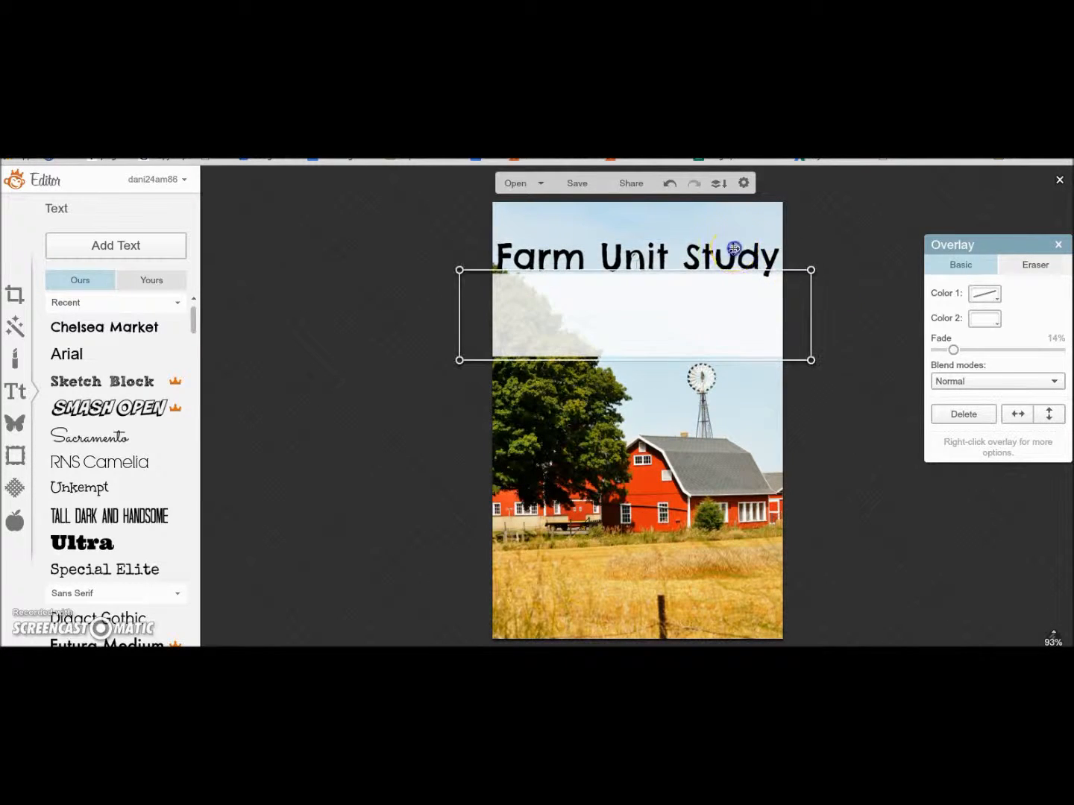
drag(733, 247, 874, 226)
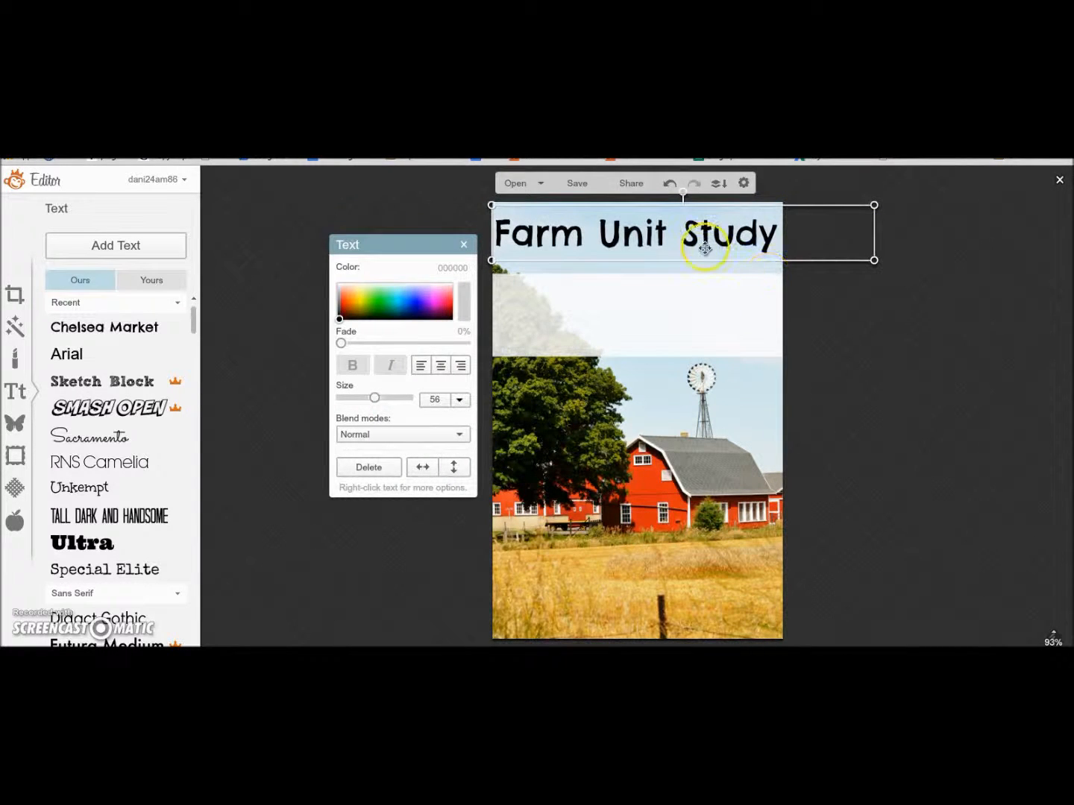
drag(705, 242, 700, 322)
click(753, 398)
click(716, 295)
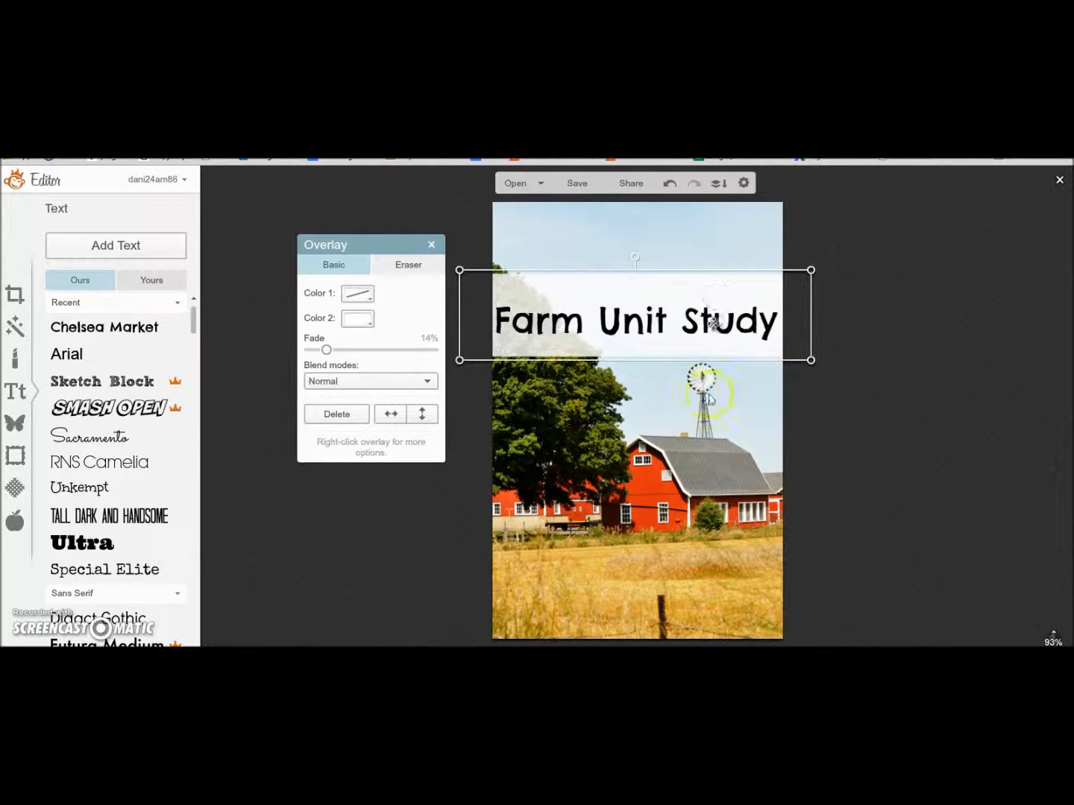
click(708, 414)
click(845, 319)
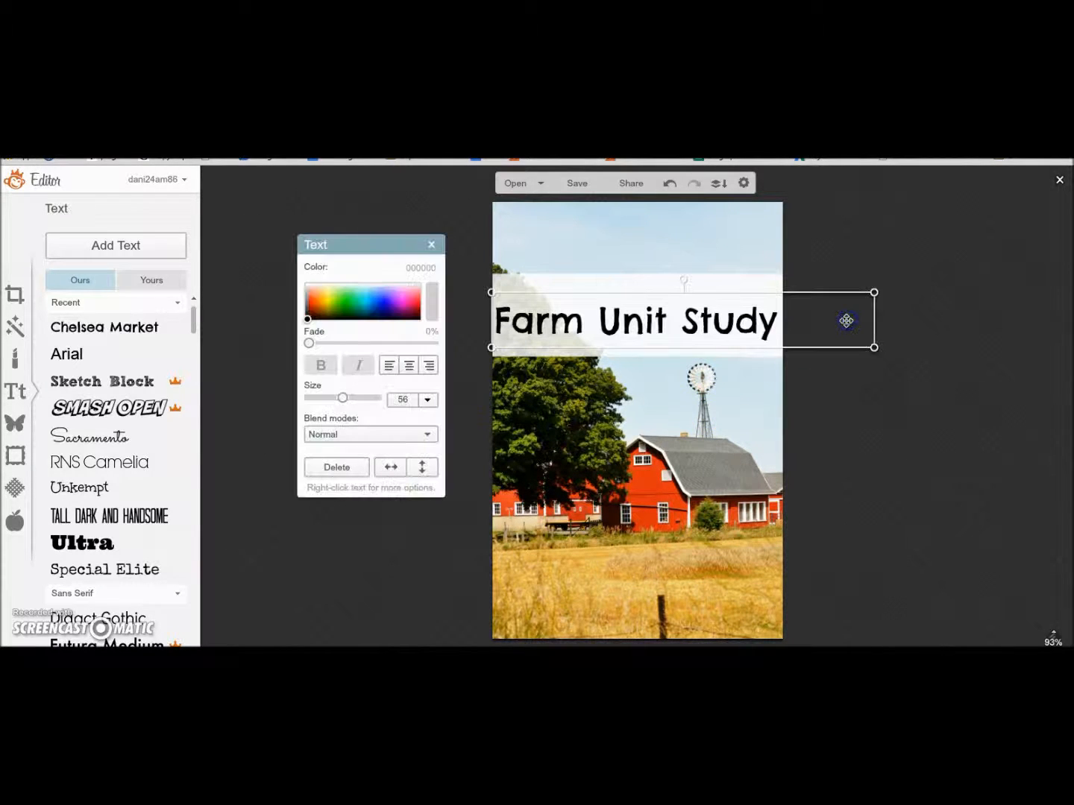
Move the title off the white band to just beneath it and shift the band up near the photo's upper edge.
drag(846, 321, 845, 391)
click(762, 314)
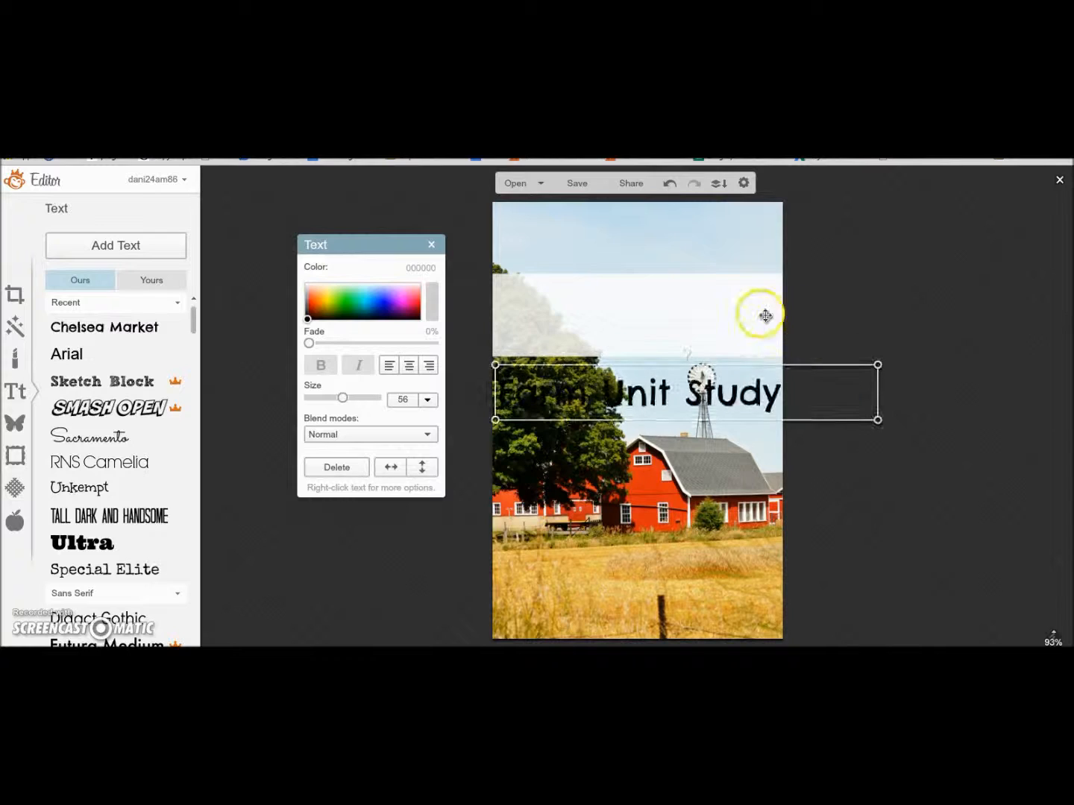
drag(754, 309, 753, 256)
drag(754, 397, 750, 360)
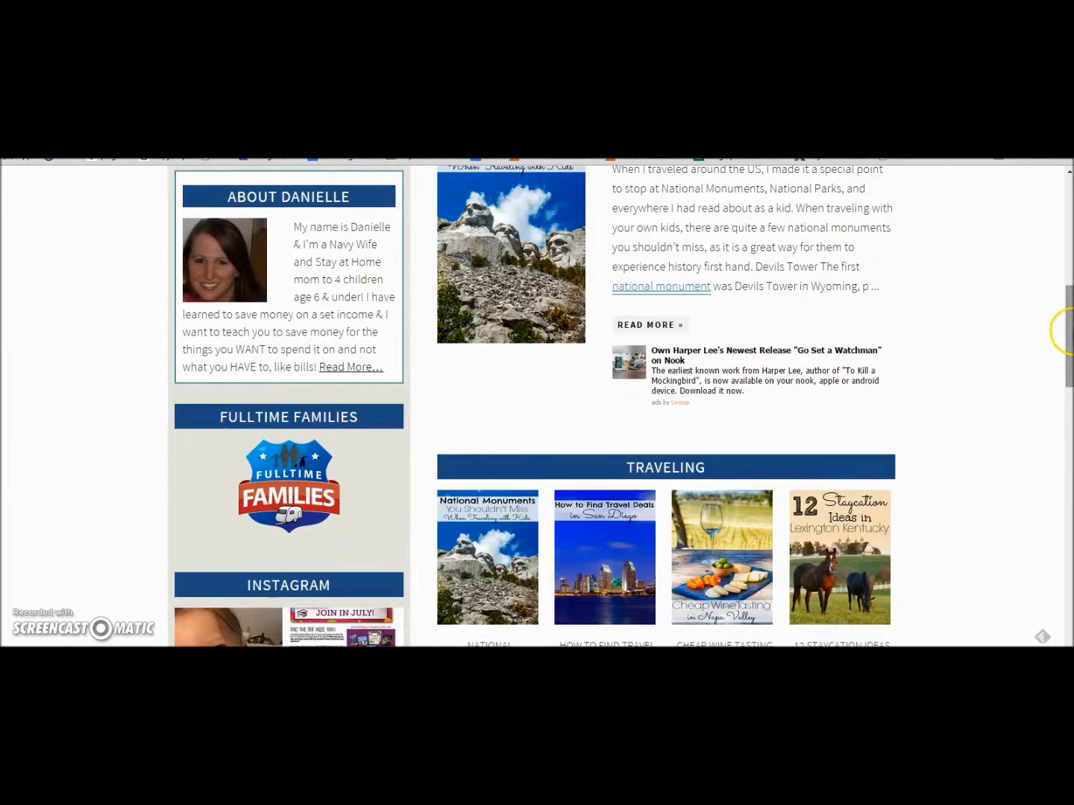
Replace the title text with "12", right-align it and place it at the left end of the white band.
scroll(1066, 327, down, 1)
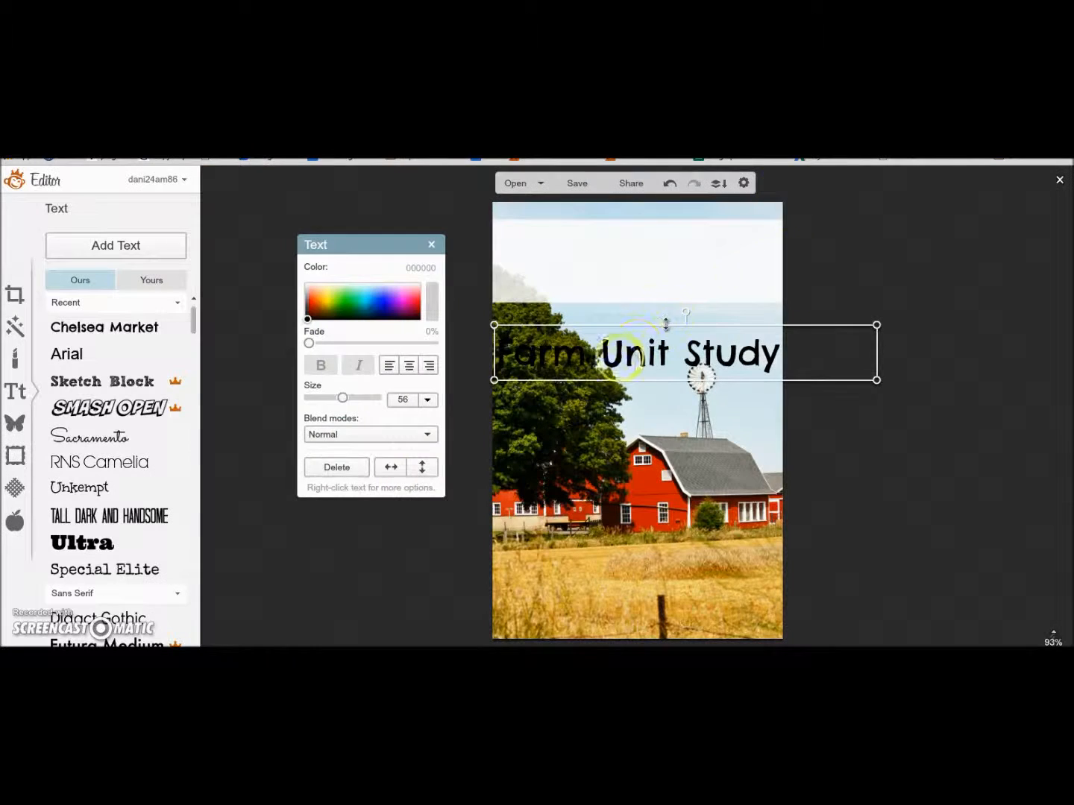
double_click(595, 367)
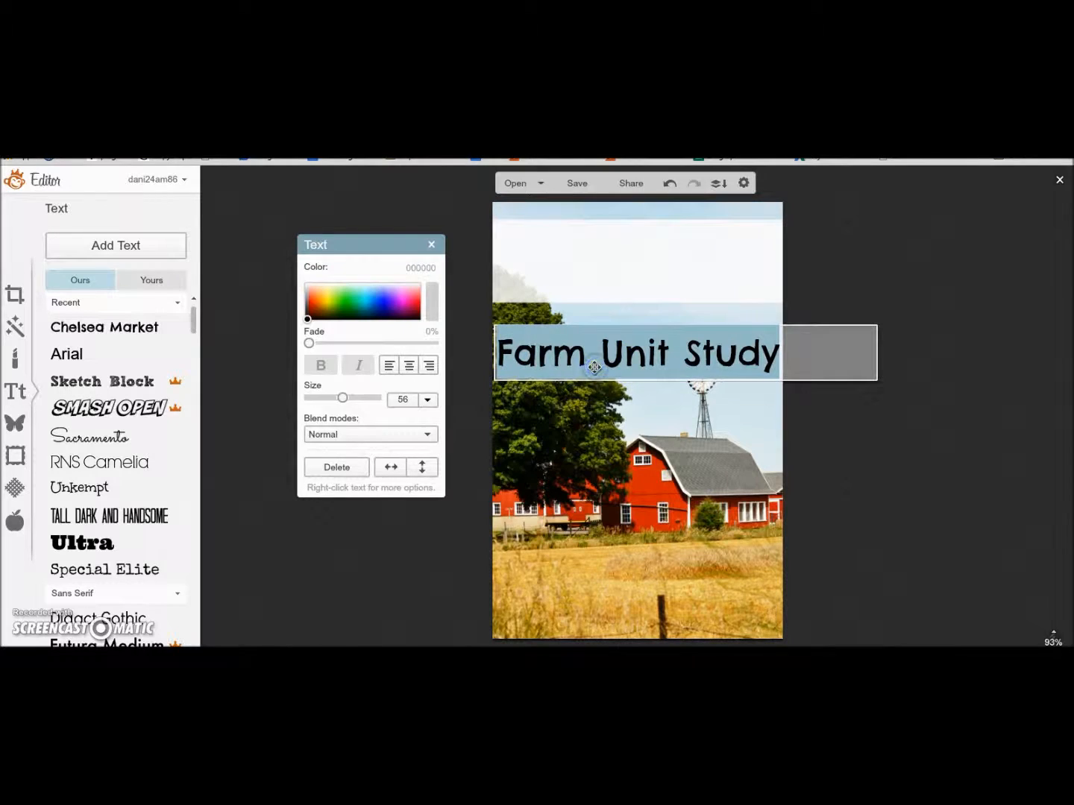
text(12)
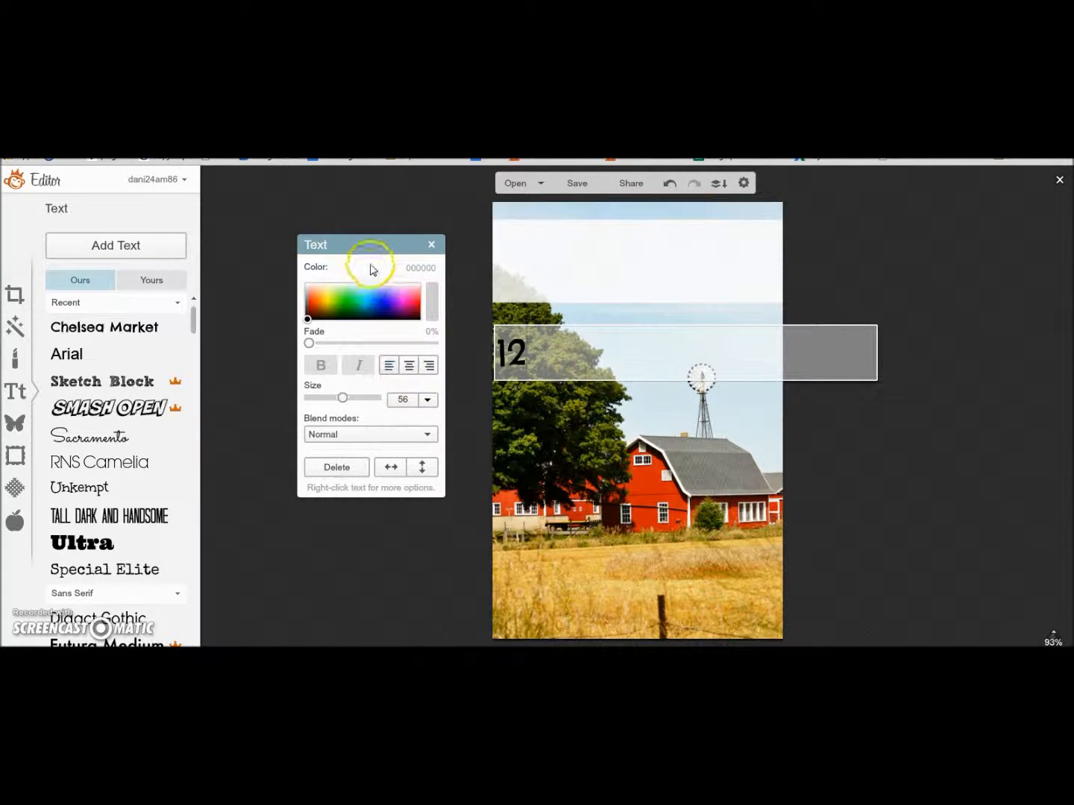
drag(359, 246, 285, 335)
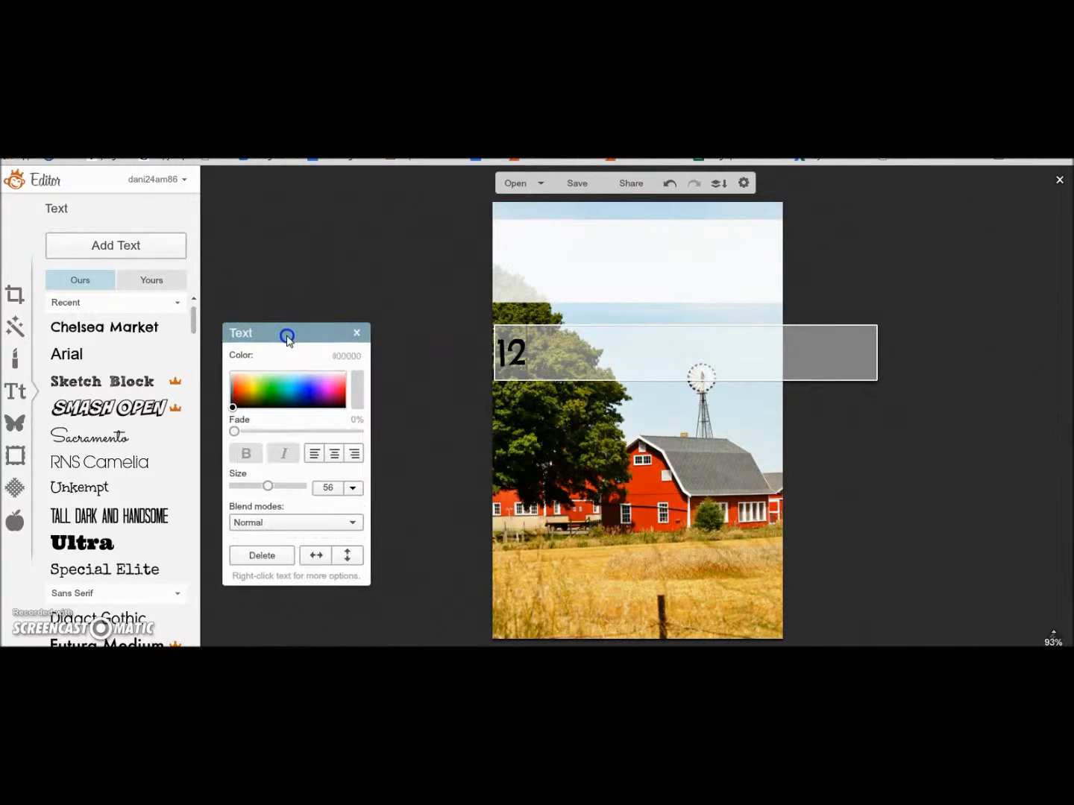
click(349, 452)
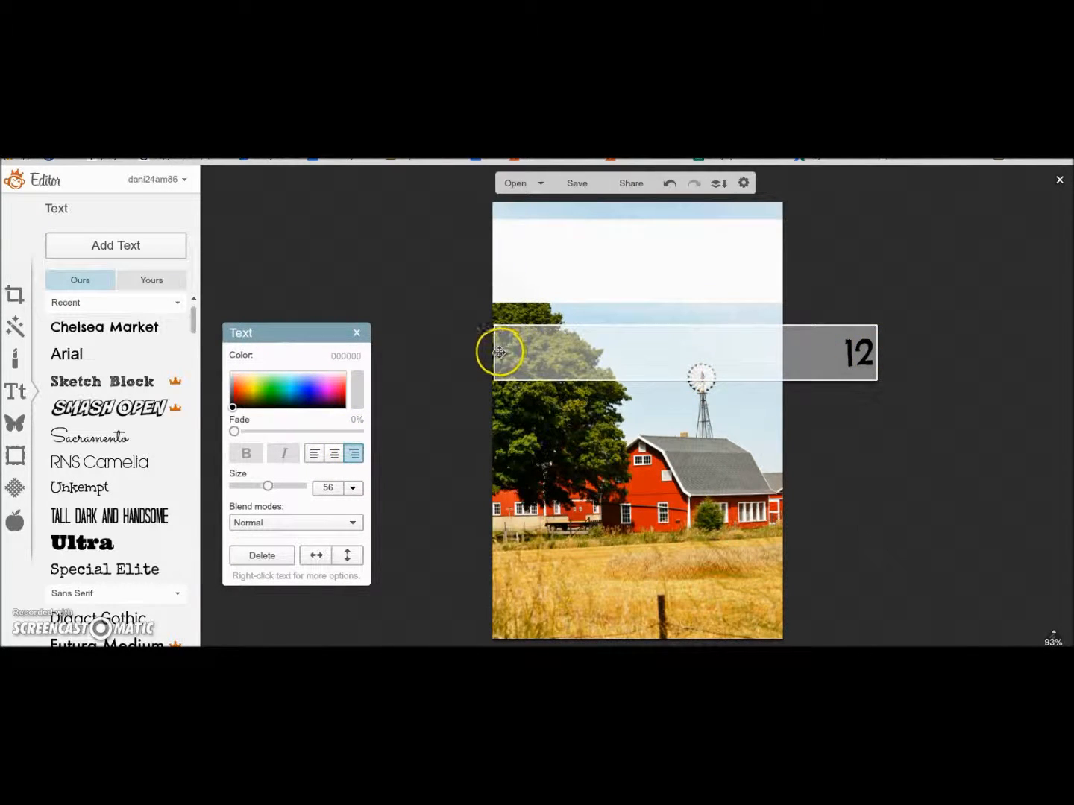
drag(494, 352, 366, 249)
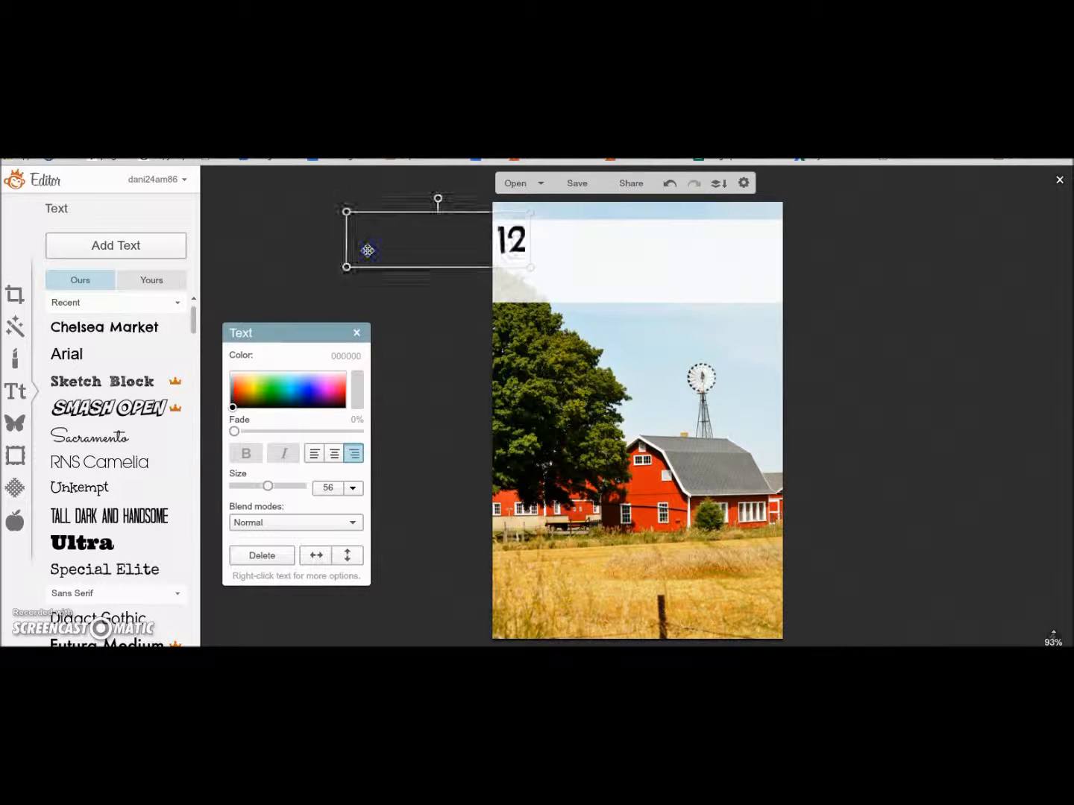
Set the "12" to the Sketch Block font at size 80 and reposition it at the left end of the white band.
click(118, 409)
drag(367, 245, 382, 251)
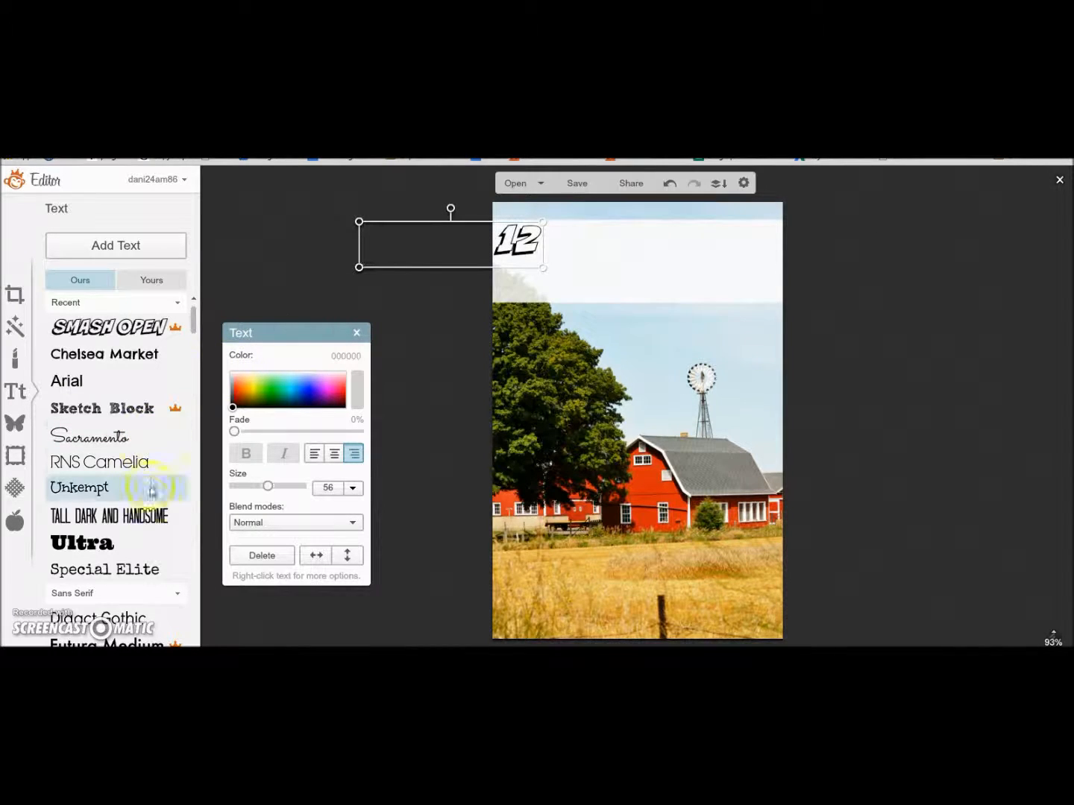
click(135, 413)
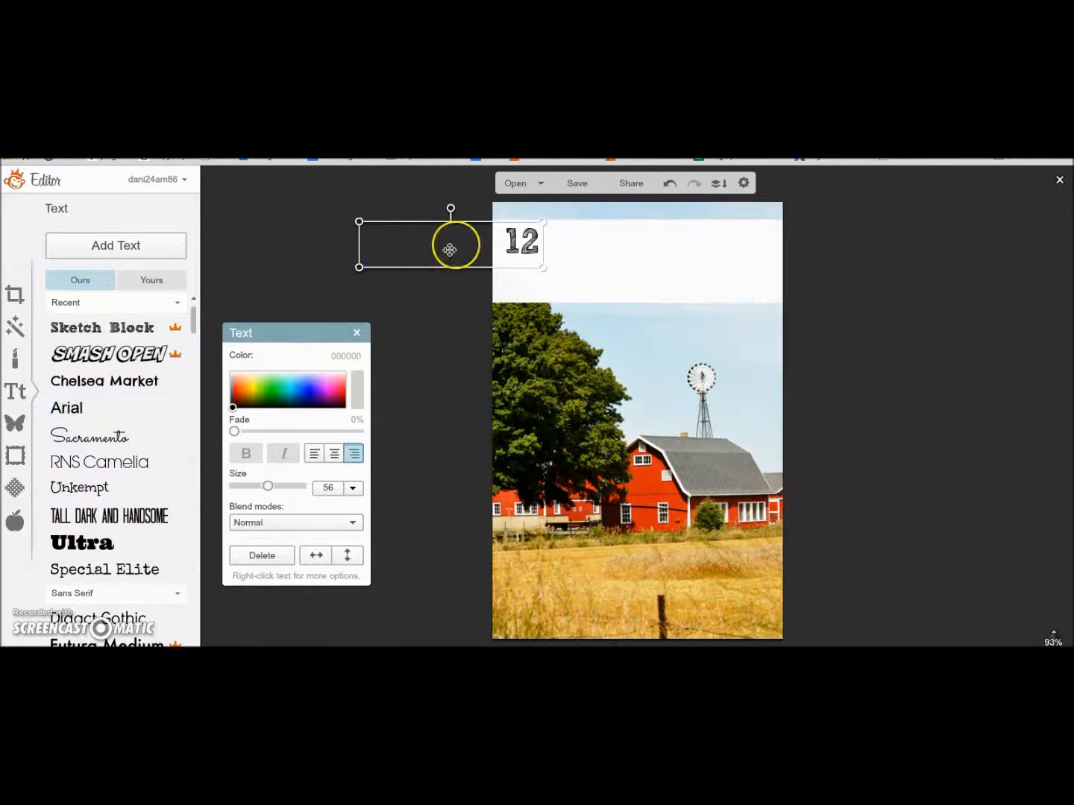
drag(543, 267, 523, 244)
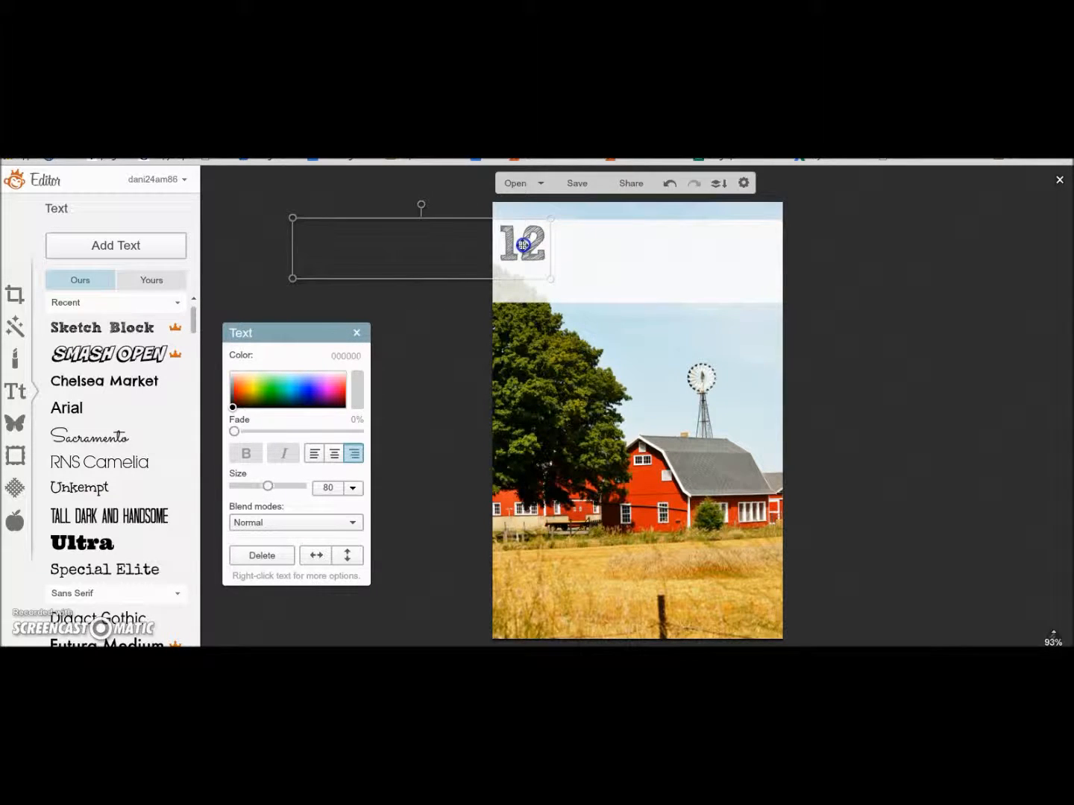
Add the text "Staycation Ideas" beside the "12" in the RNS Camelia font at size 46.
click(447, 369)
click(114, 247)
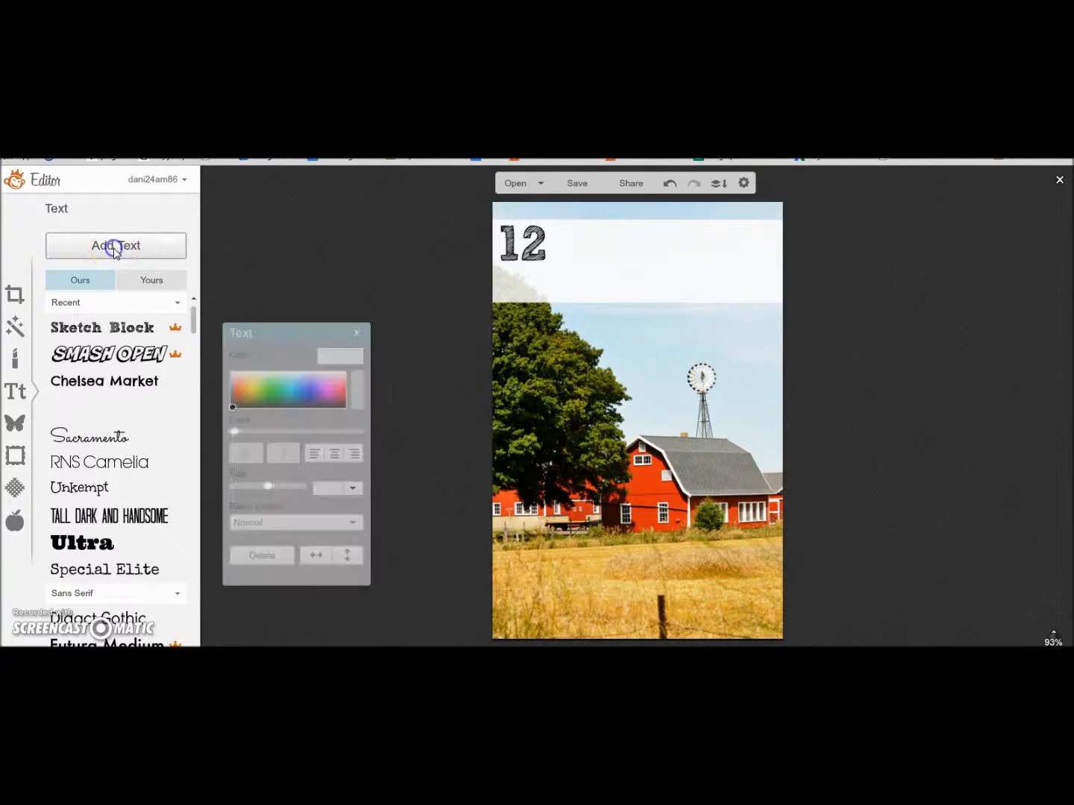
text(Staycation Ideas)
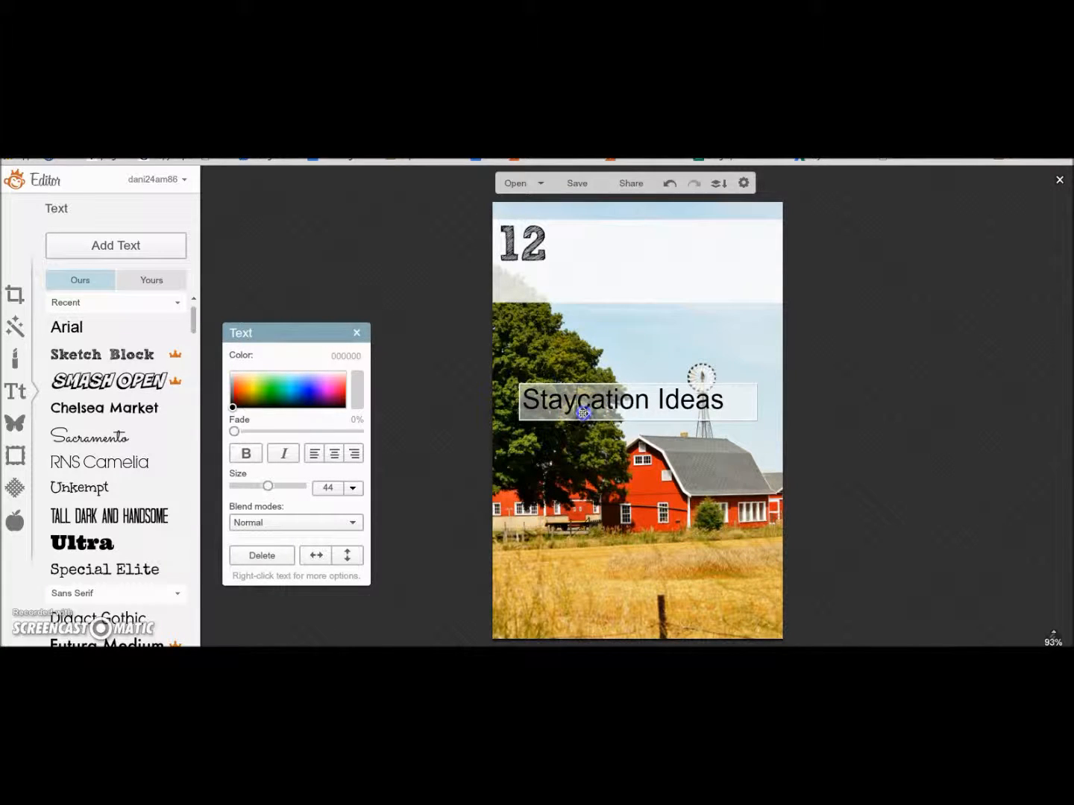
drag(584, 412, 626, 247)
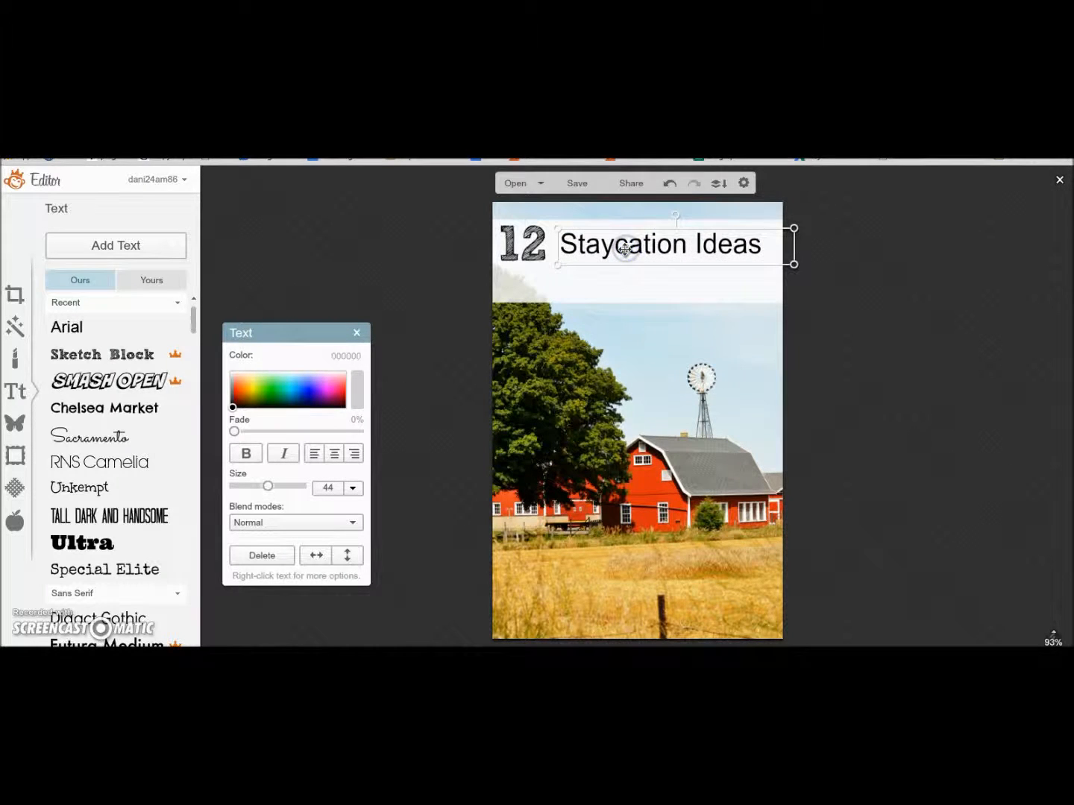
click(135, 463)
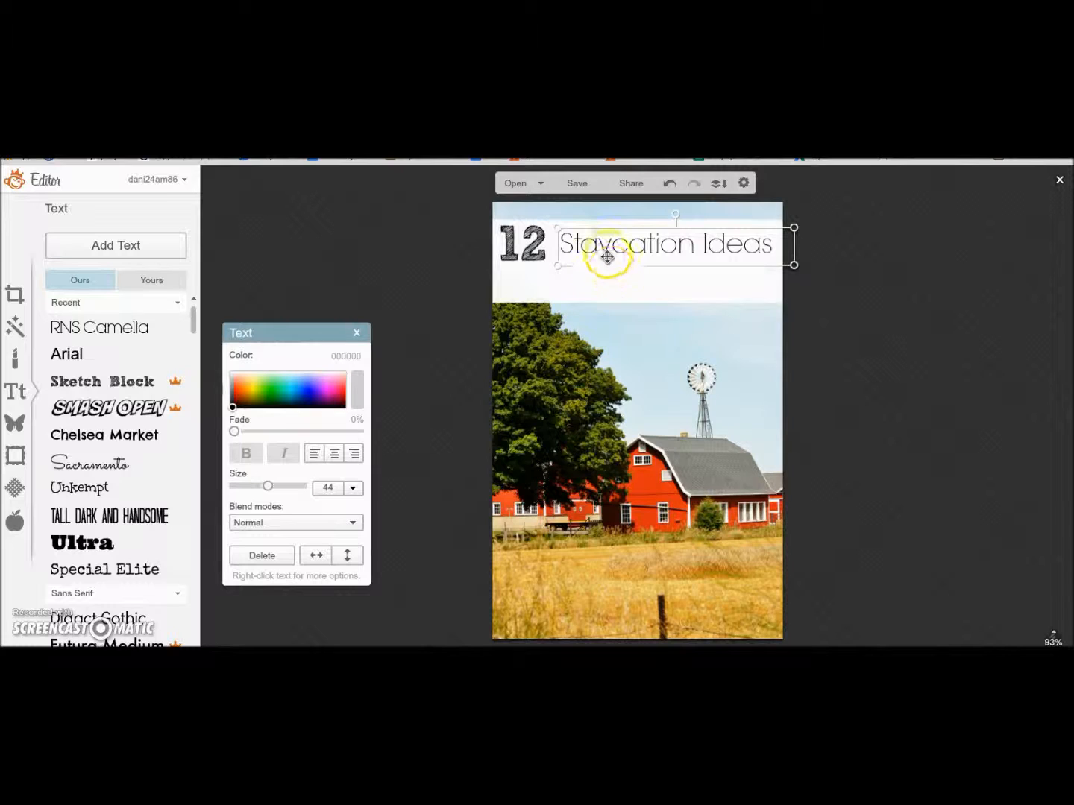
drag(604, 249, 599, 246)
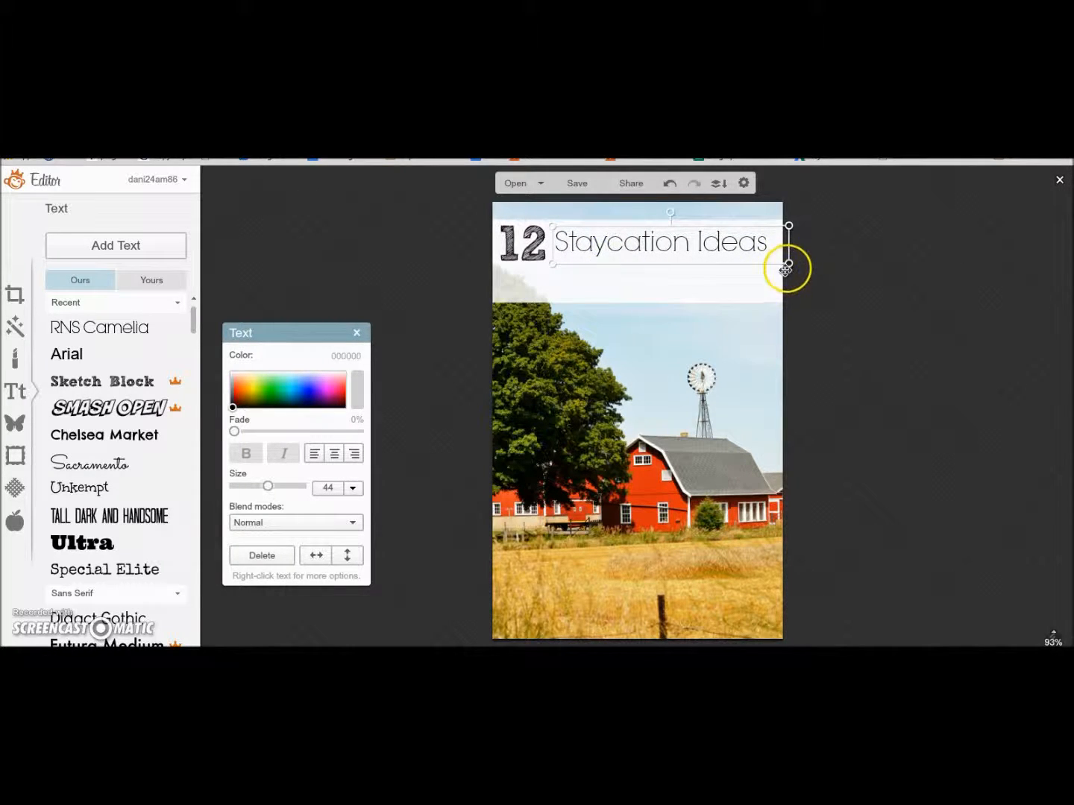
drag(789, 264, 799, 265)
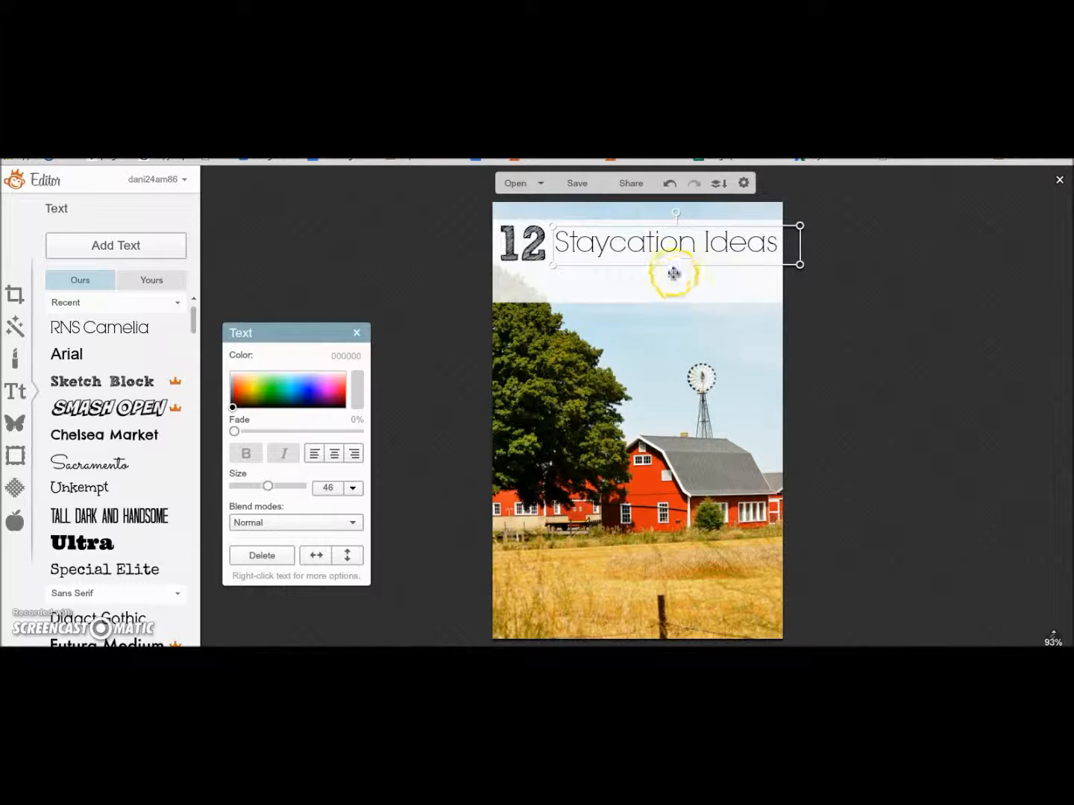
Add the text "in Lexington KY" in Chelsea Market at size 57 as a second line on the white band.
click(142, 254)
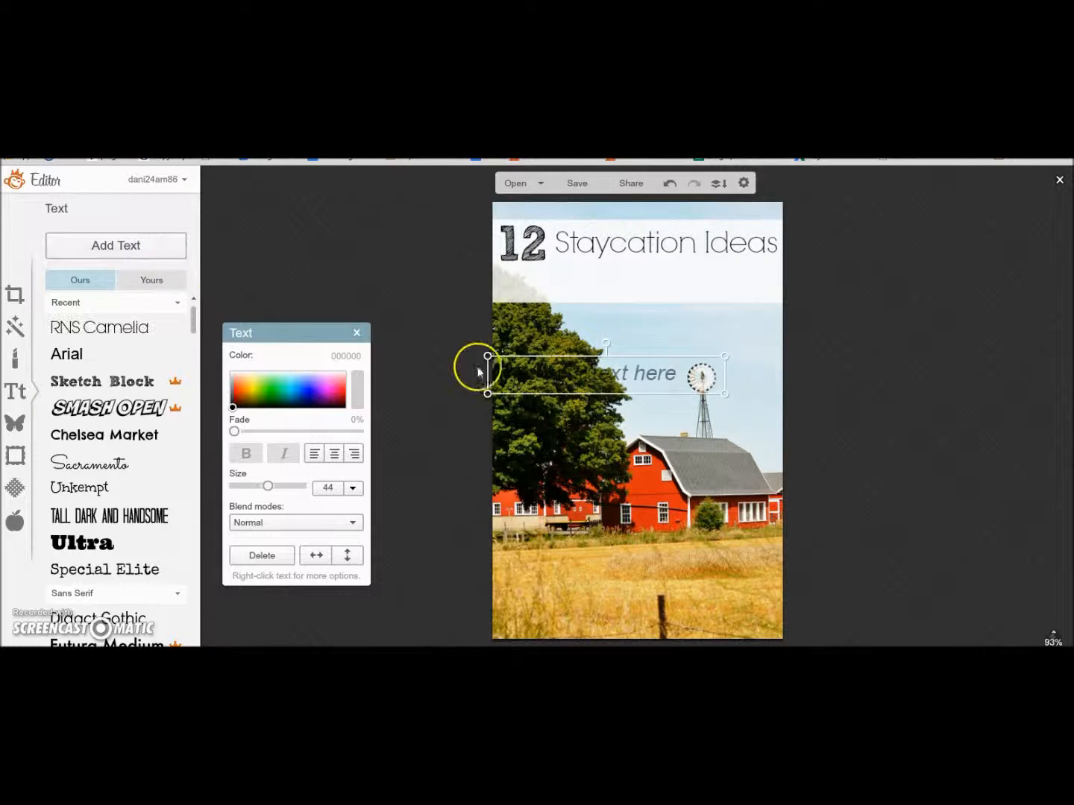
click(498, 364)
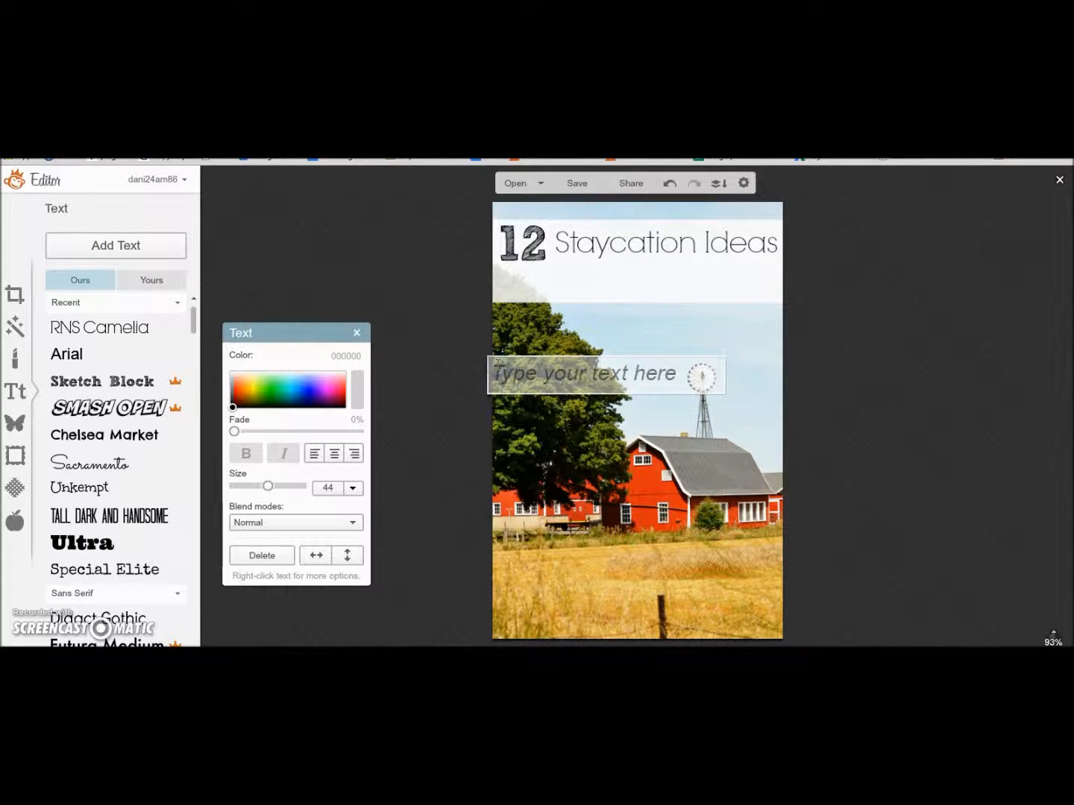
text(in Lexington KY)
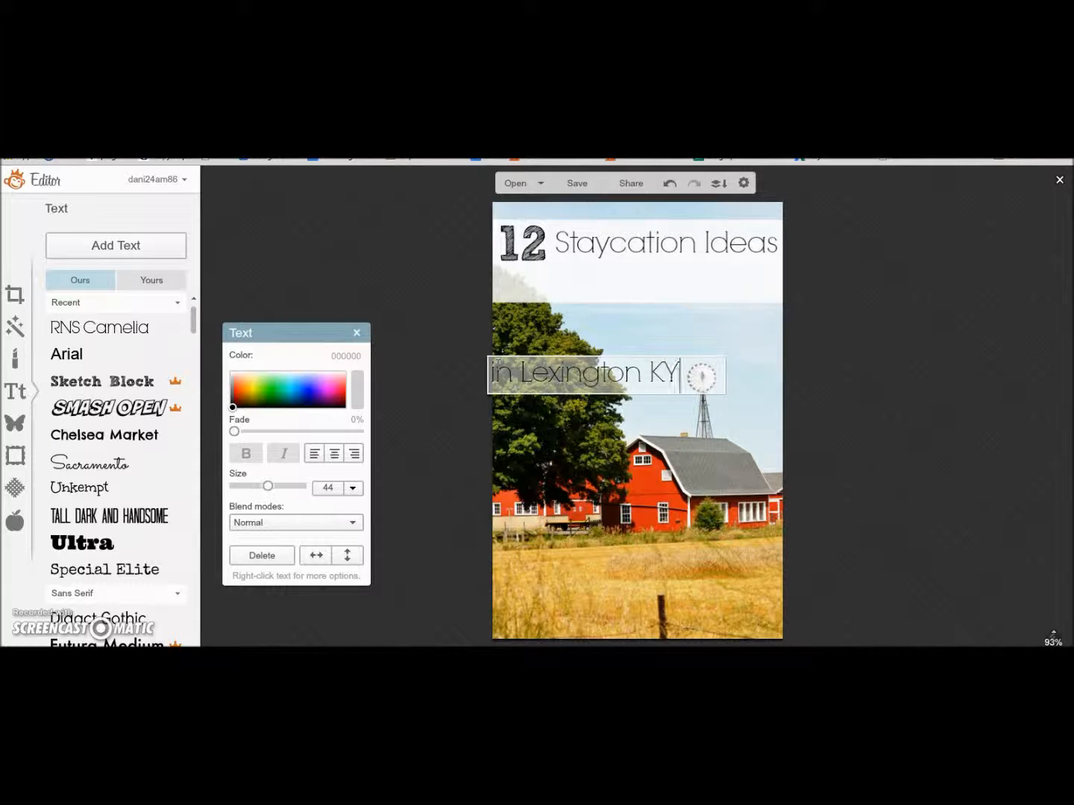
drag(689, 375, 490, 385)
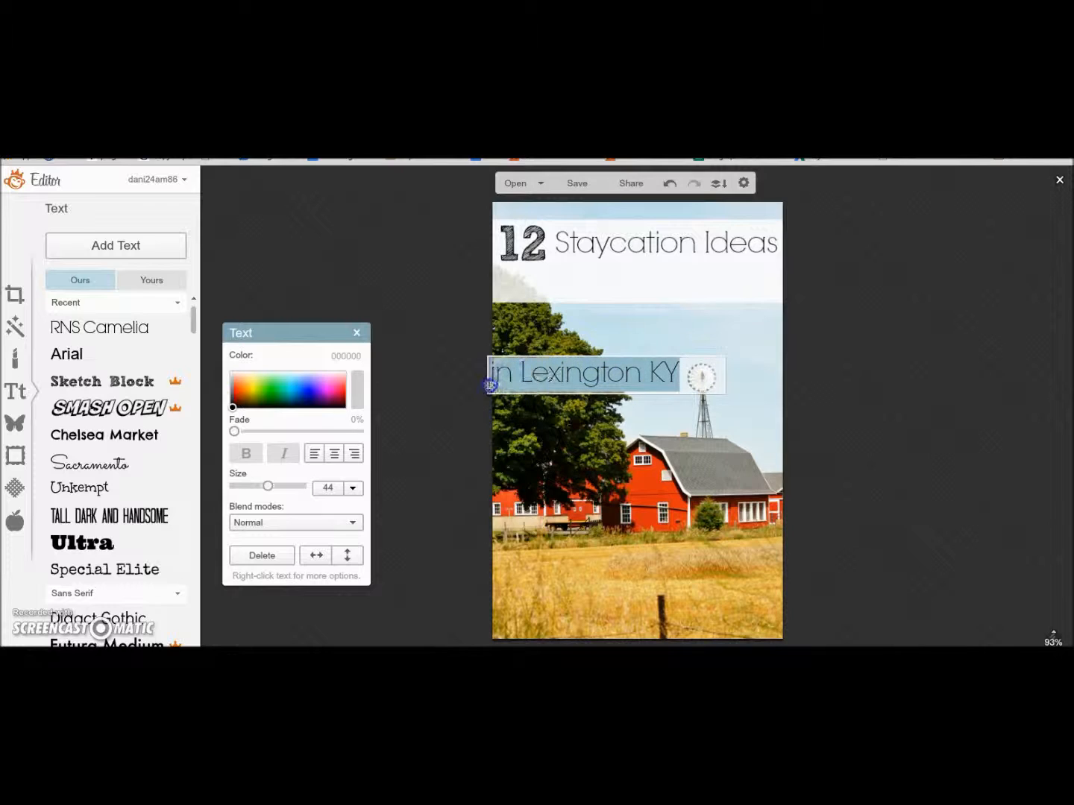
click(84, 435)
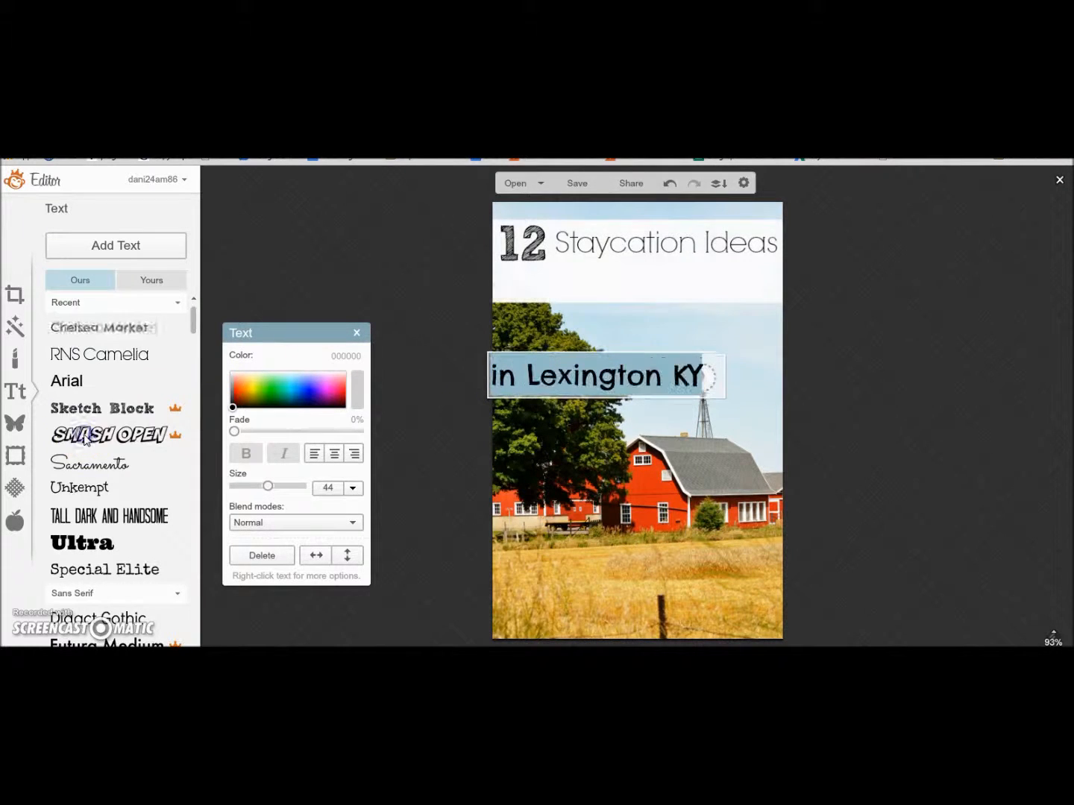
mouse_move(551, 382)
mouse_down()
mouse_move(569, 311)
mouse_move(560, 280)
mouse_up()
drag(743, 294, 803, 308)
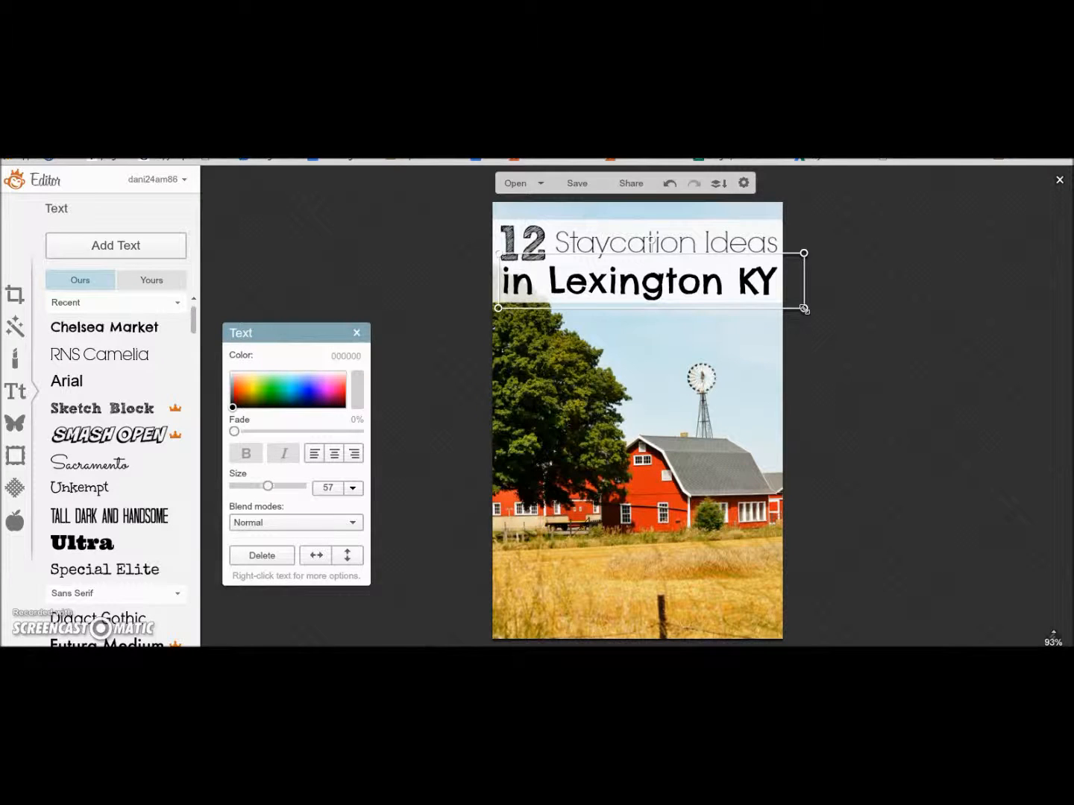
Widen the "Staycation Ideas" text box well beyond the photo's right edge.
click(716, 240)
click(829, 242)
click(807, 235)
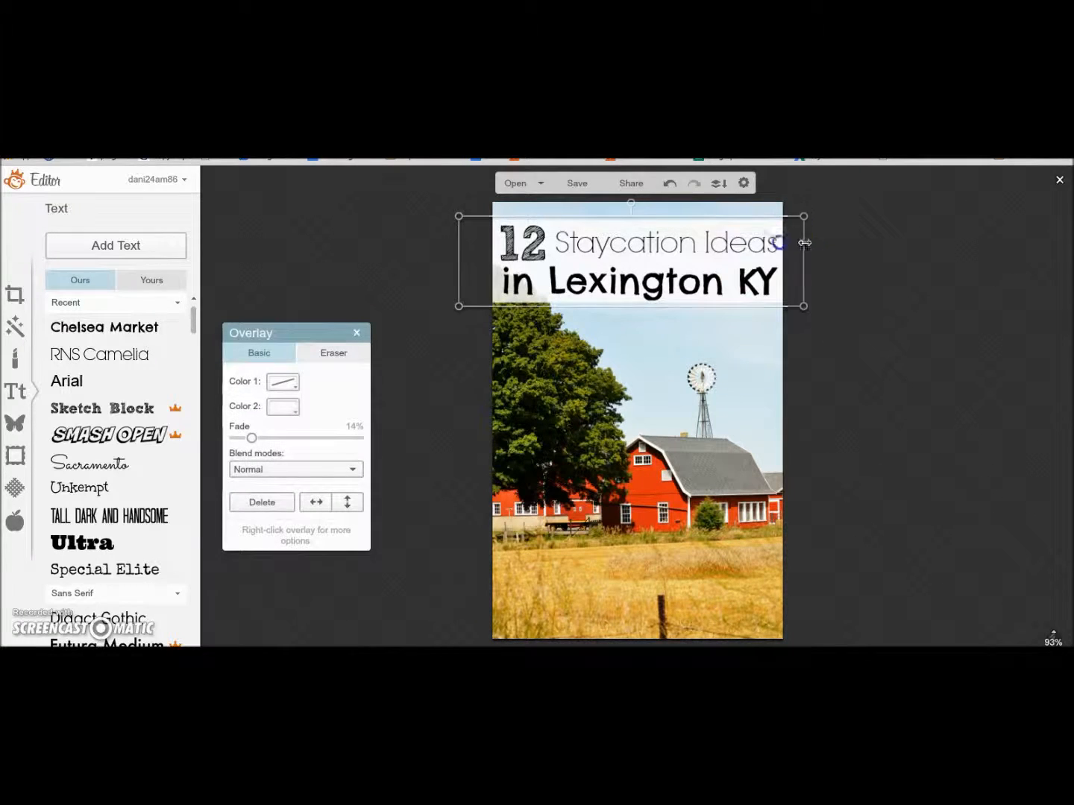
click(804, 243)
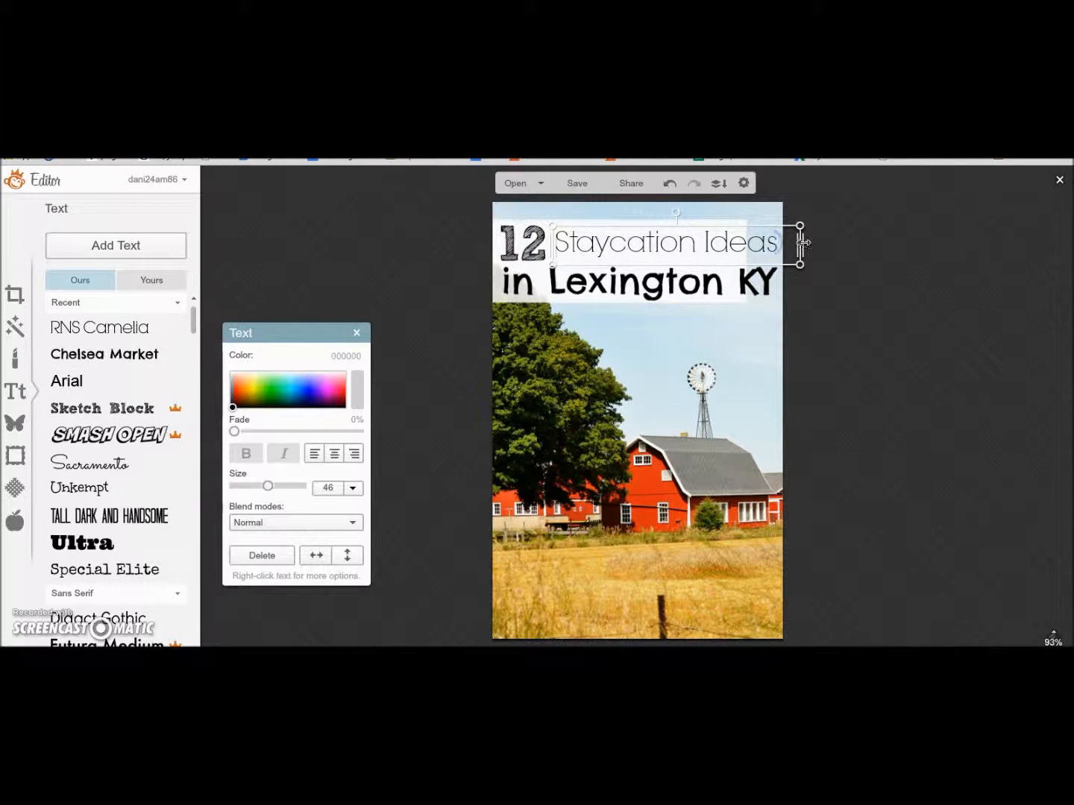
click(725, 302)
drag(754, 285, 798, 289)
click(822, 243)
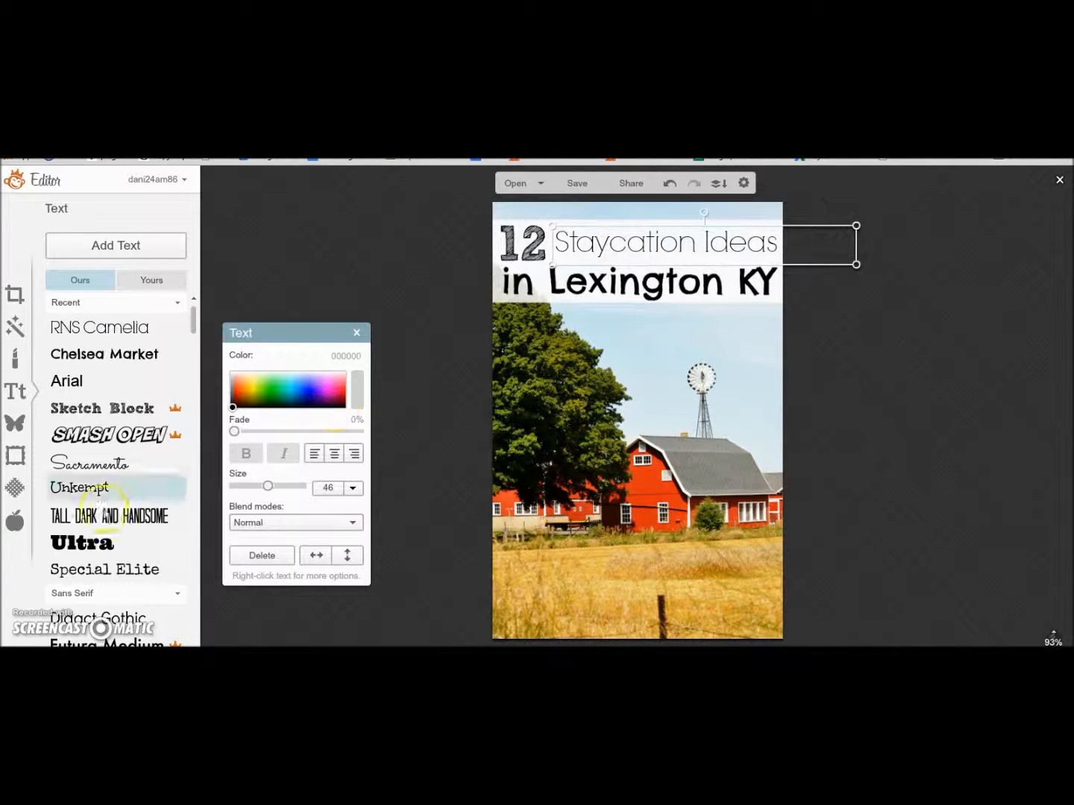
Change "Staycation Ideas" to the Sacramento font at size 58 and center it in the space beside the "12".
click(89, 463)
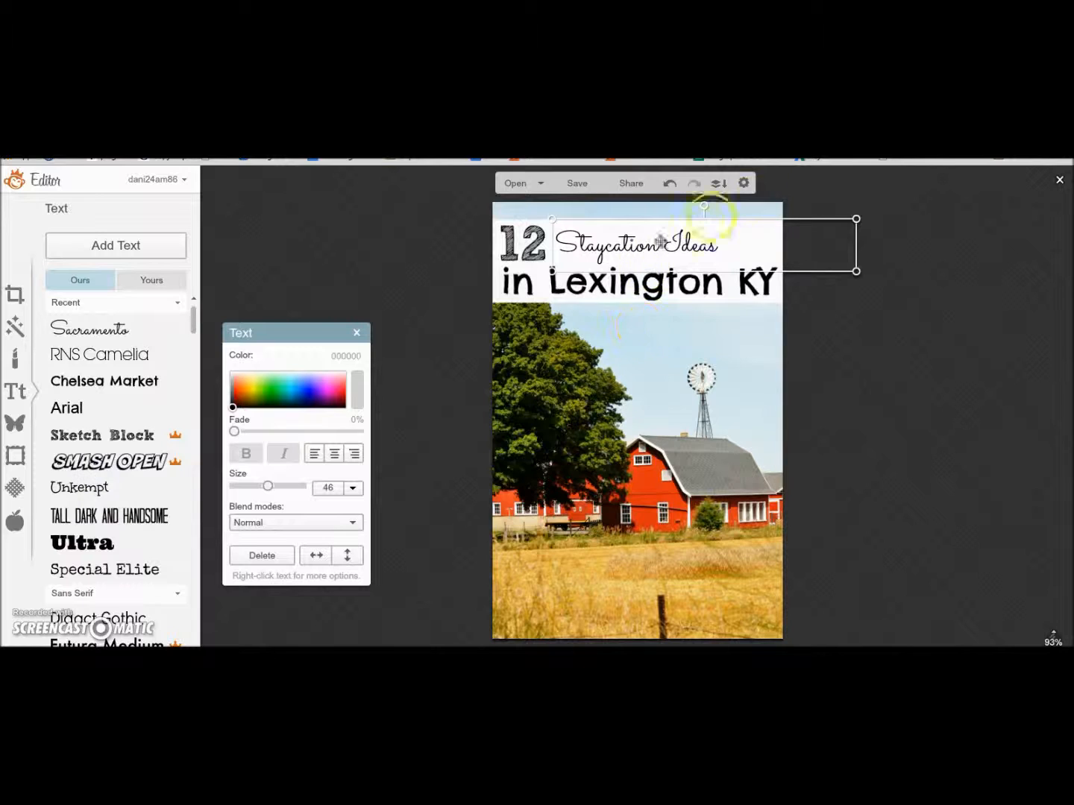
drag(853, 270, 936, 282)
drag(725, 248, 736, 240)
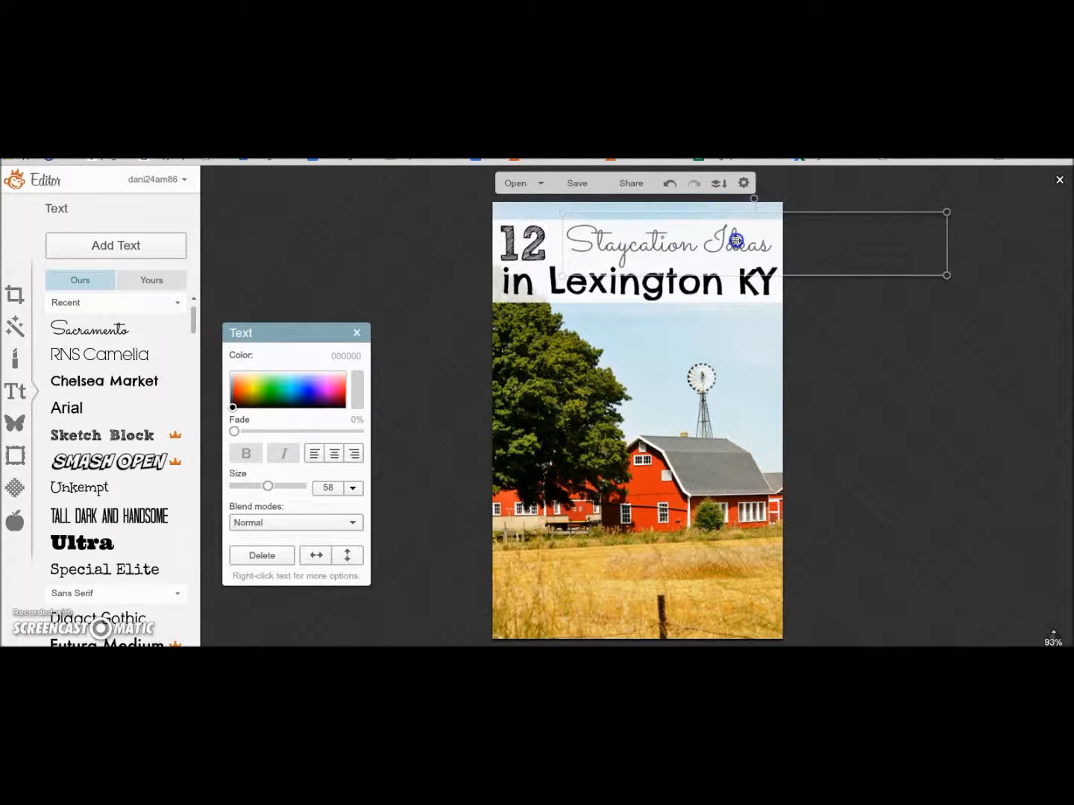
Try the Tall Dark and Handsome and Ultra fonts on the "Staycation Ideas" text.
click(825, 363)
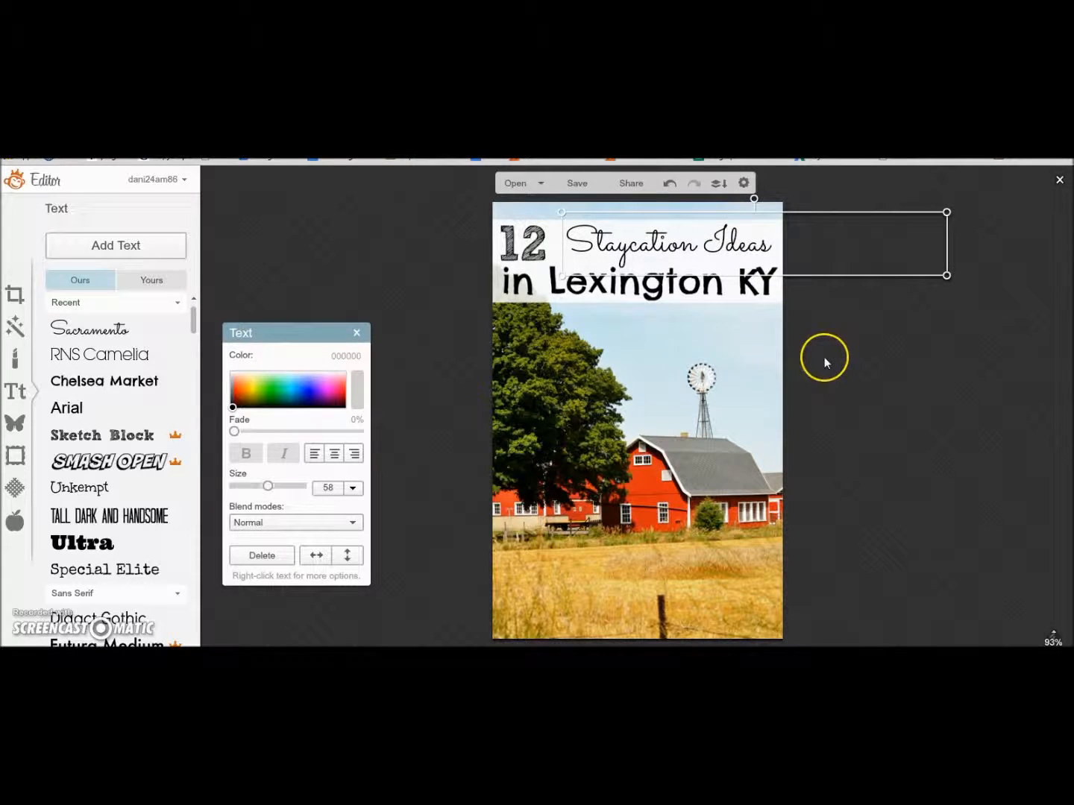
drag(196, 318, 197, 331)
click(75, 462)
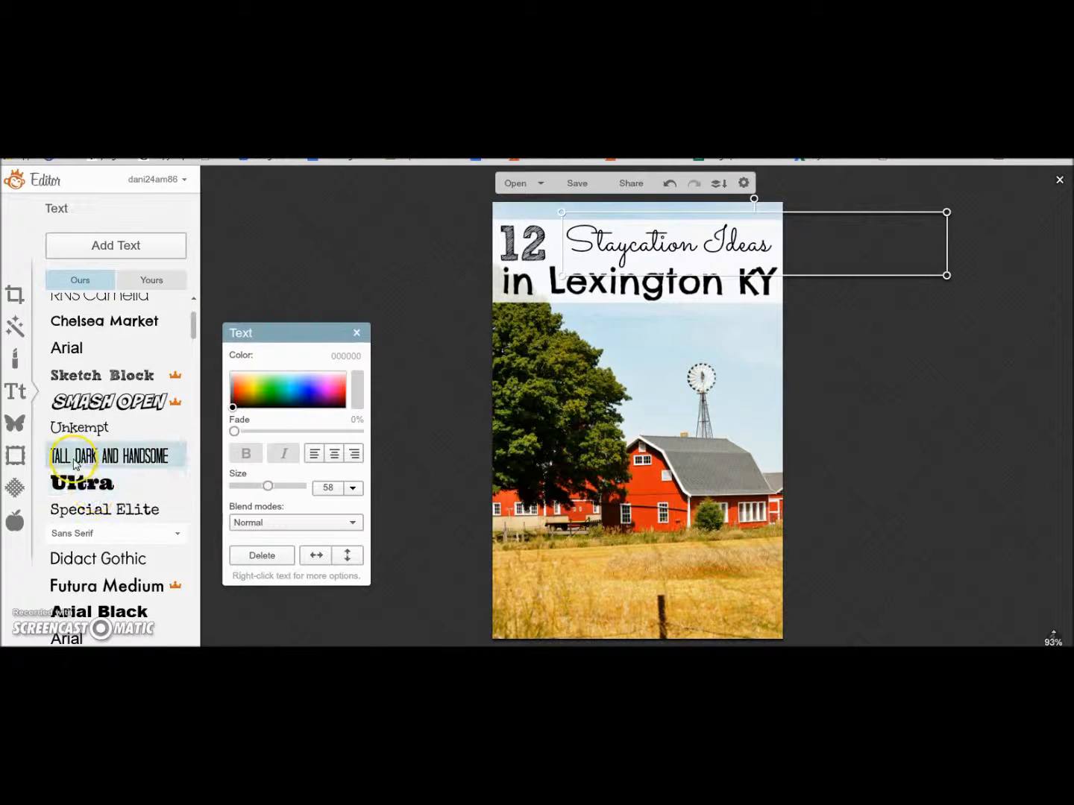
click(627, 242)
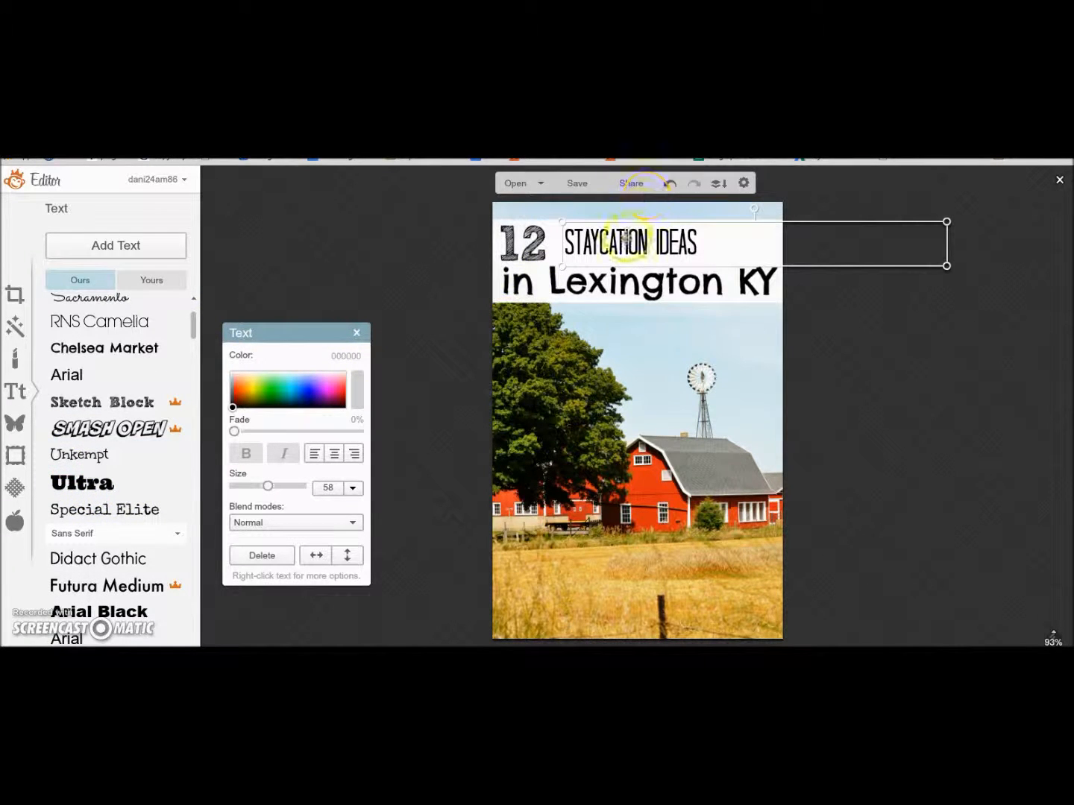
click(611, 248)
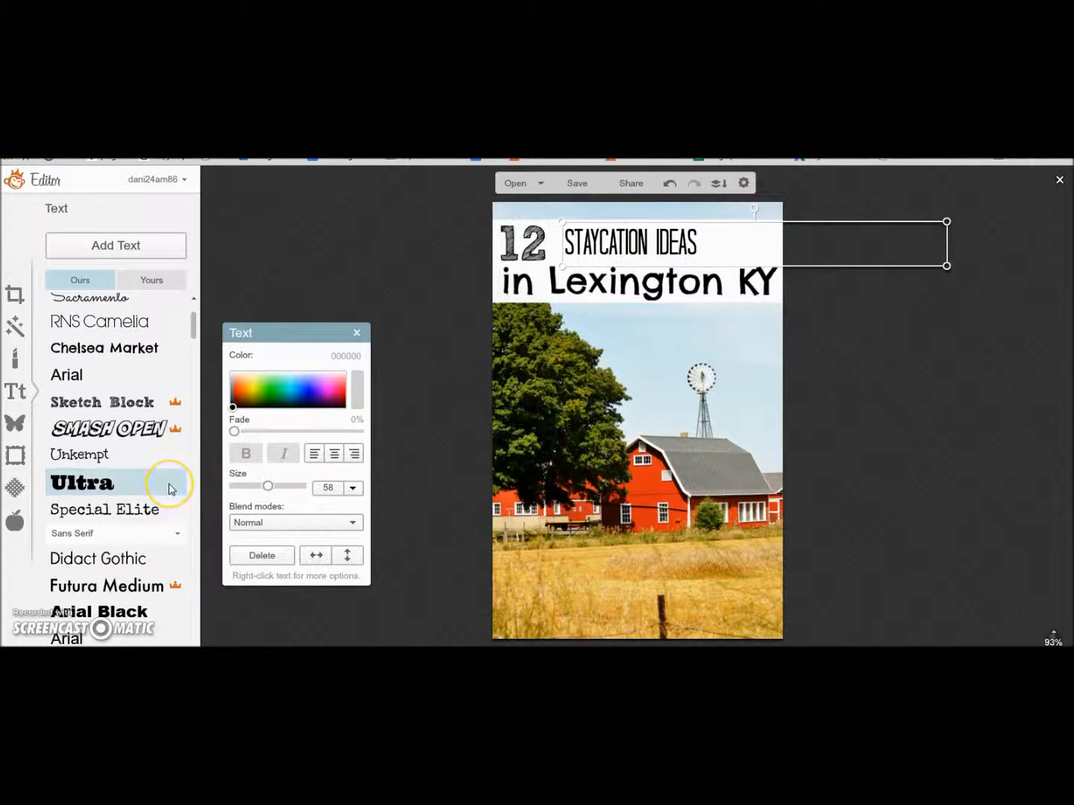
click(164, 508)
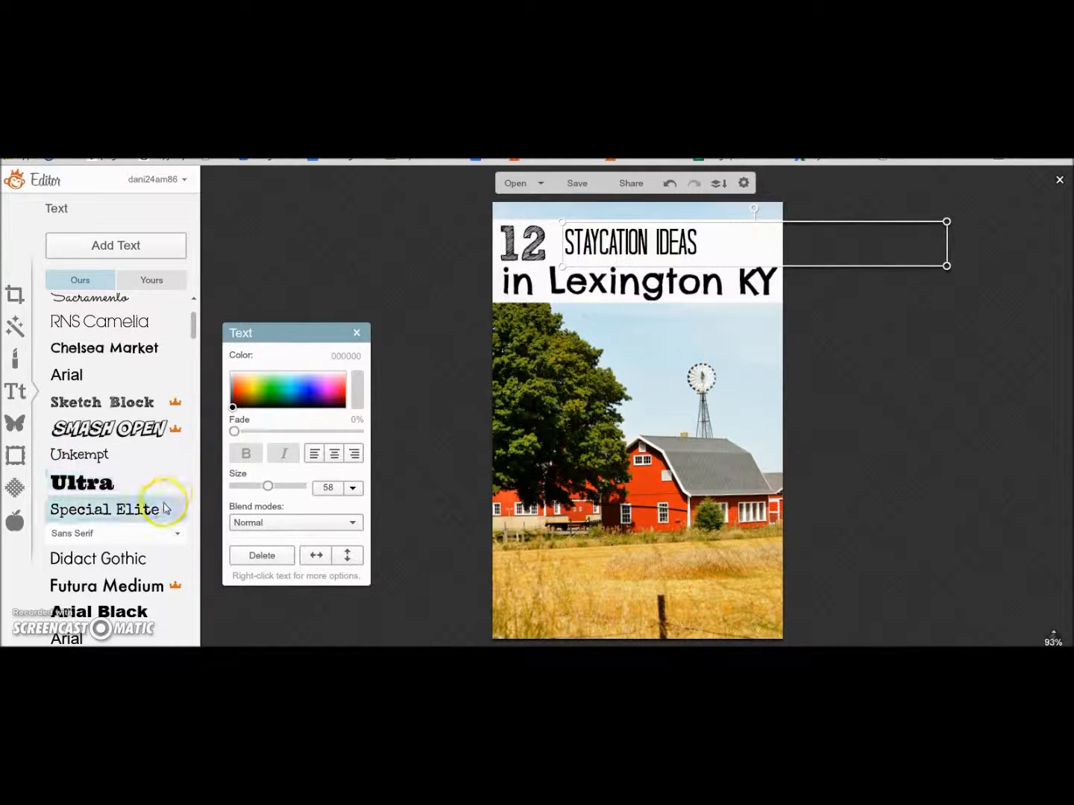
click(124, 489)
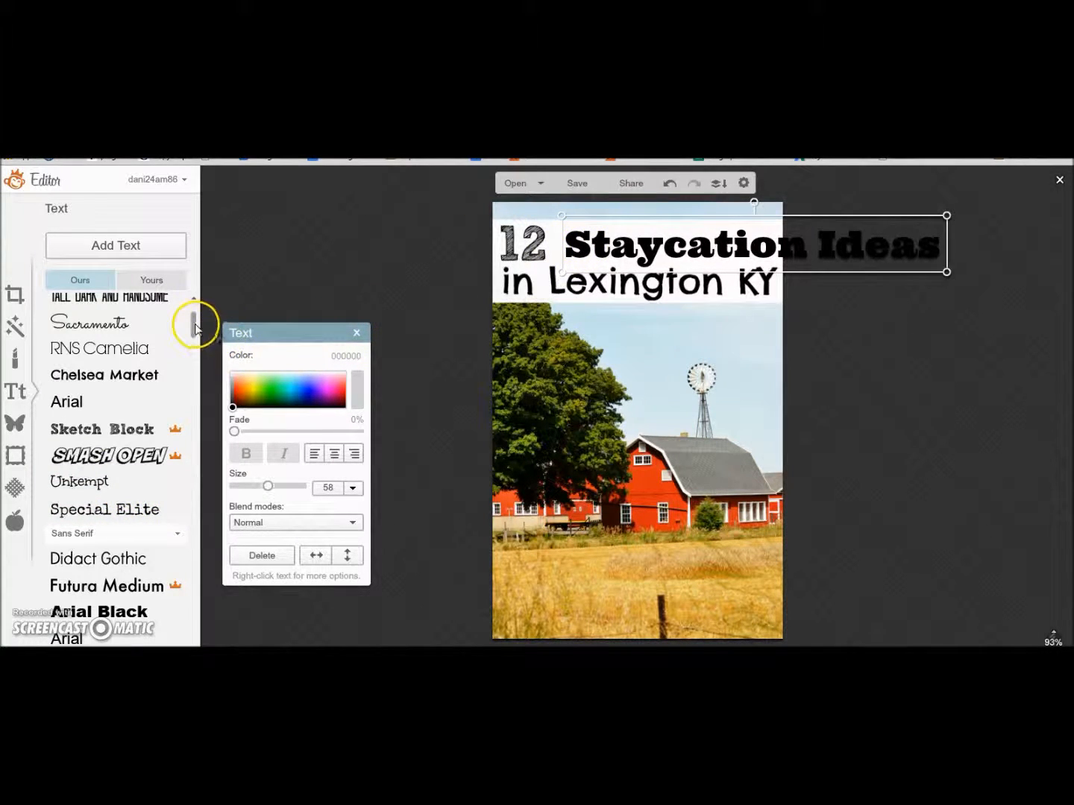
Try the handwriting fonts Sue Ellen Francisco and Shadows Into Light Two on "Staycation Ideas".
drag(195, 328, 195, 329)
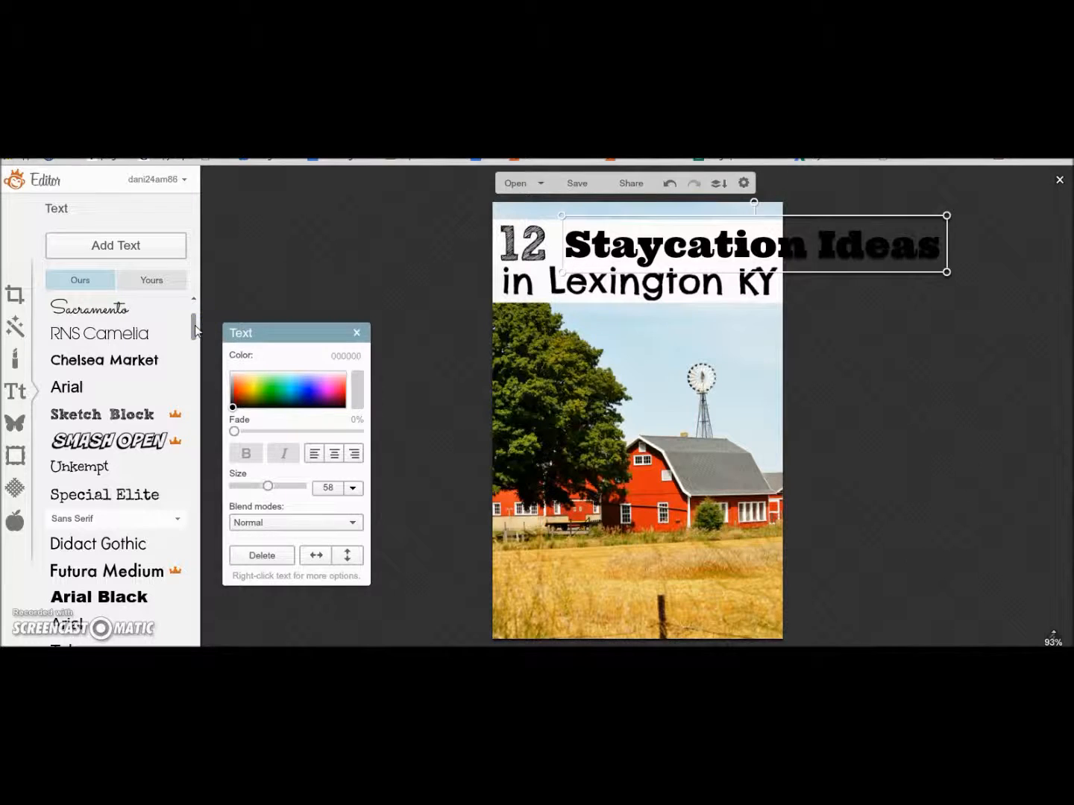
drag(195, 328, 201, 406)
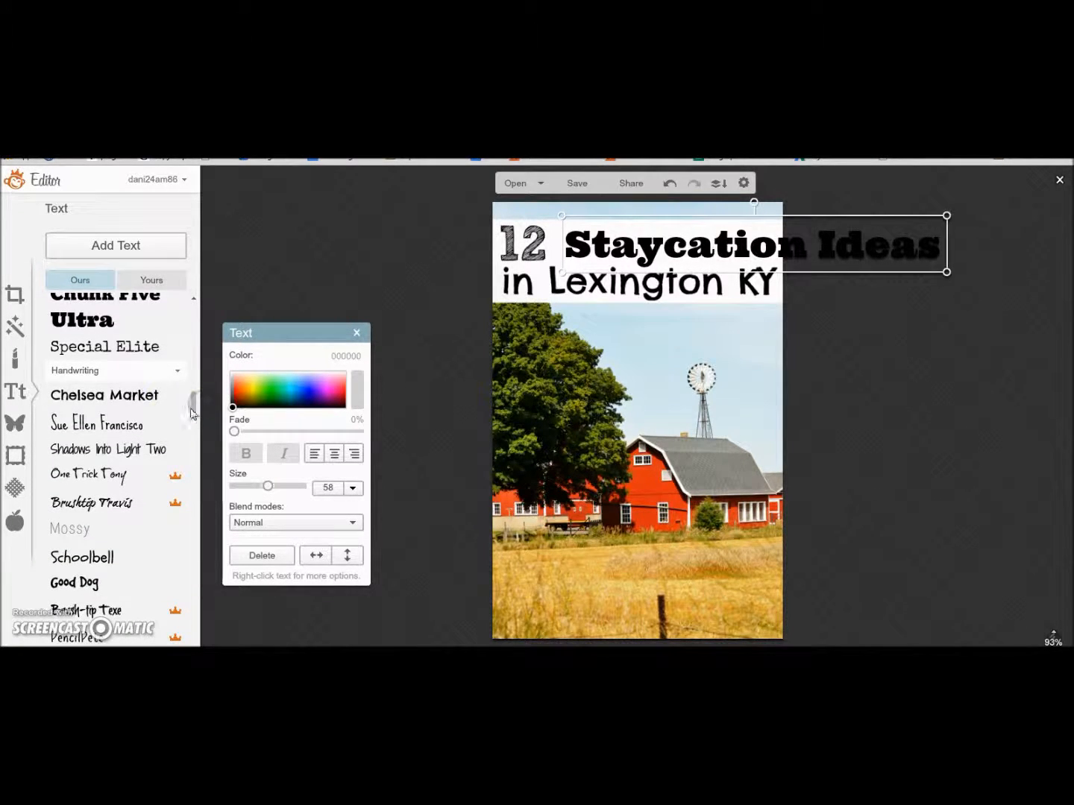
click(123, 424)
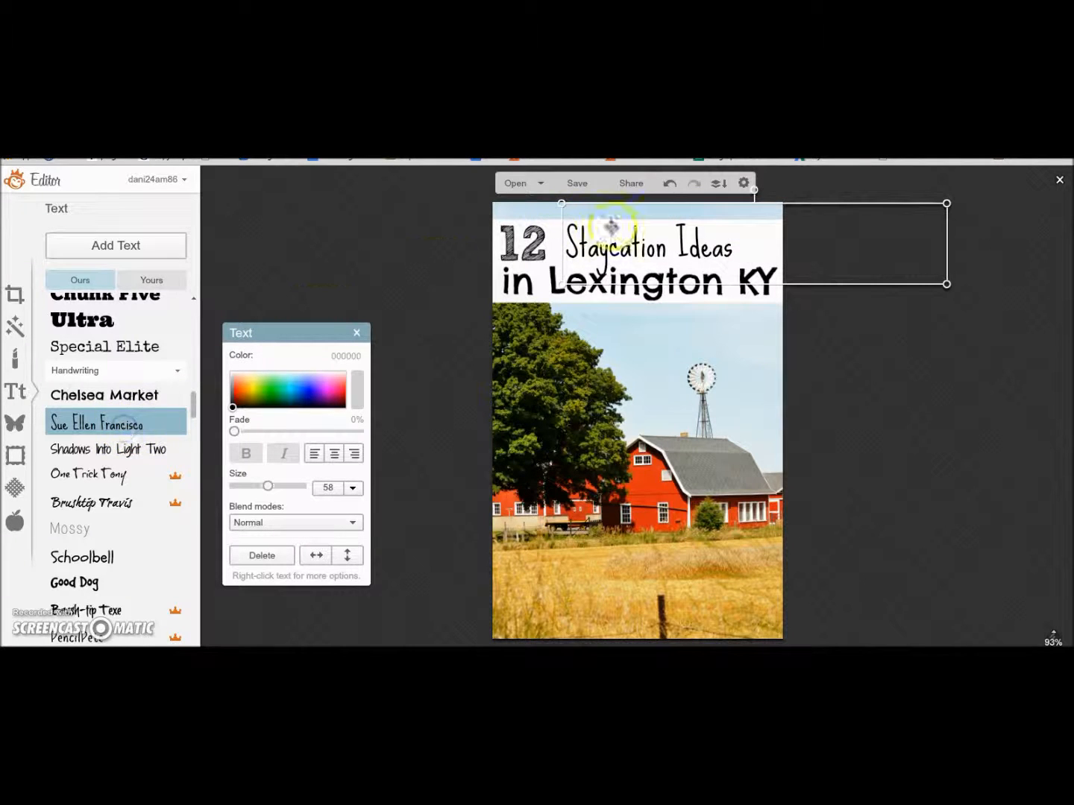
drag(627, 252, 624, 249)
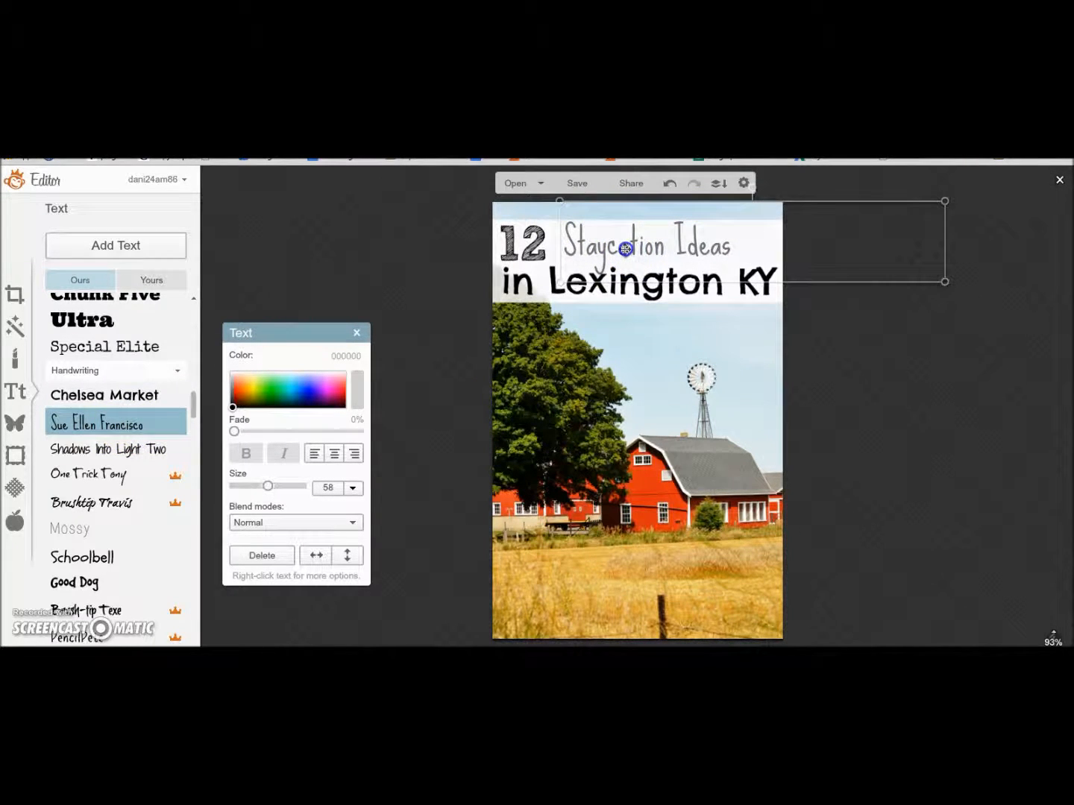
double_click(625, 249)
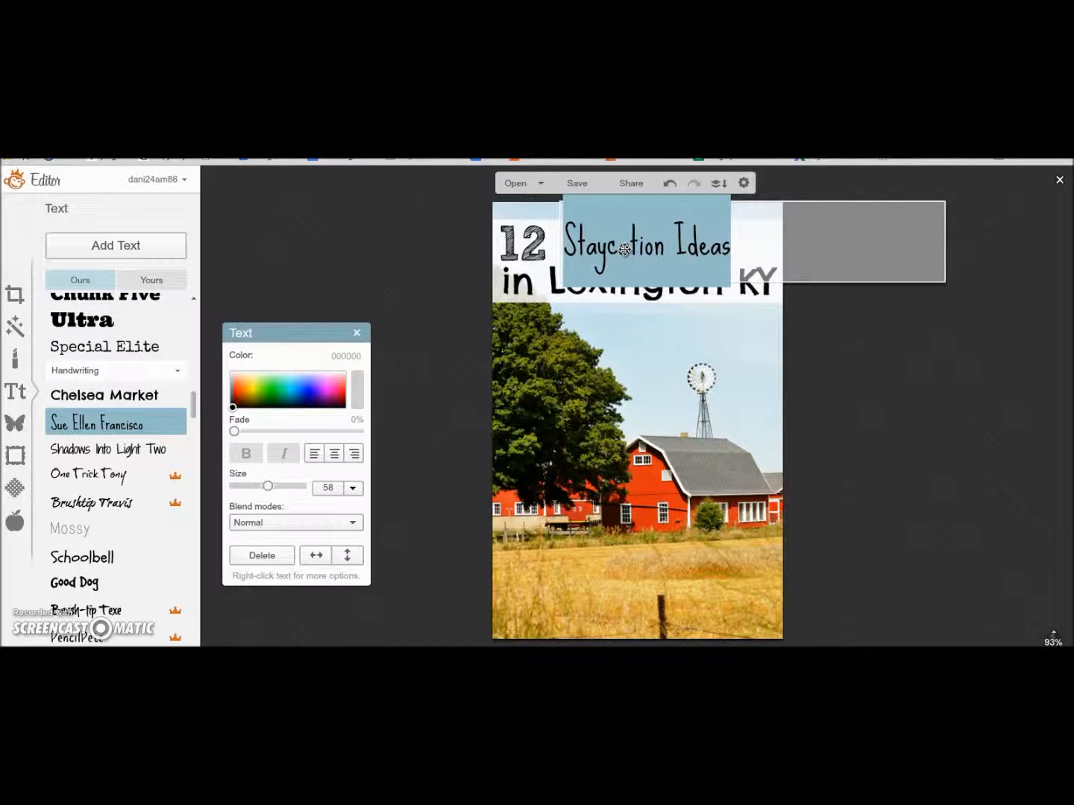
click(138, 453)
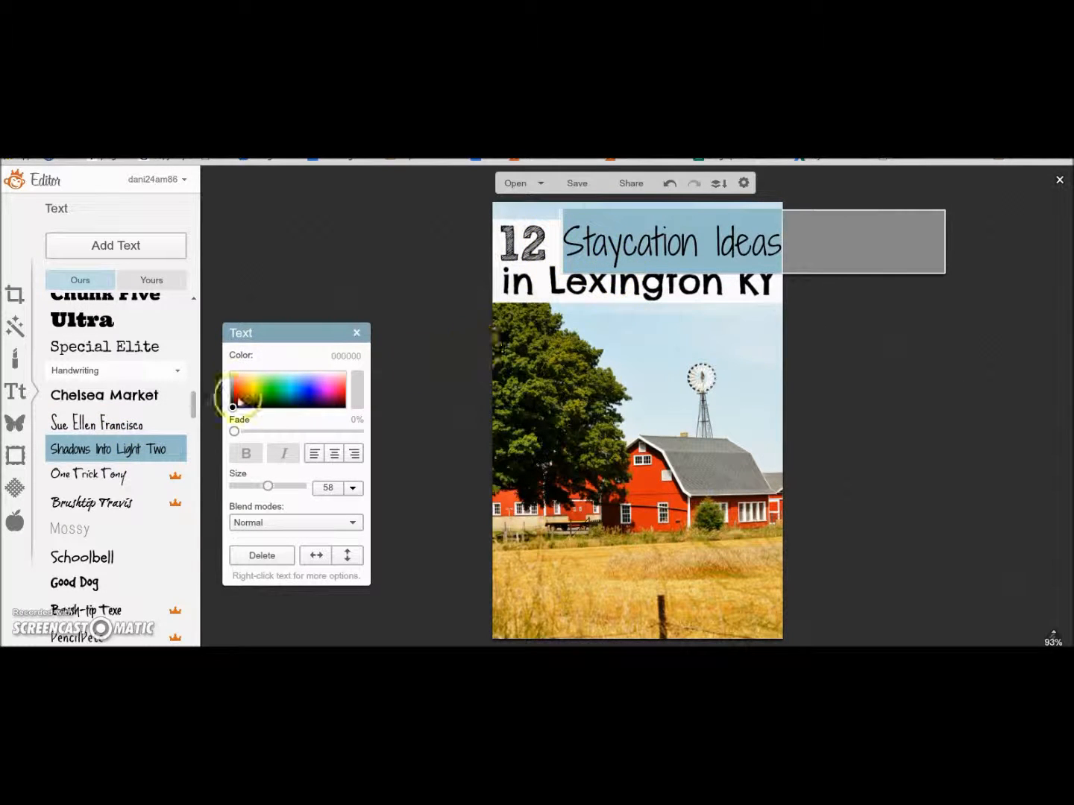
click(464, 394)
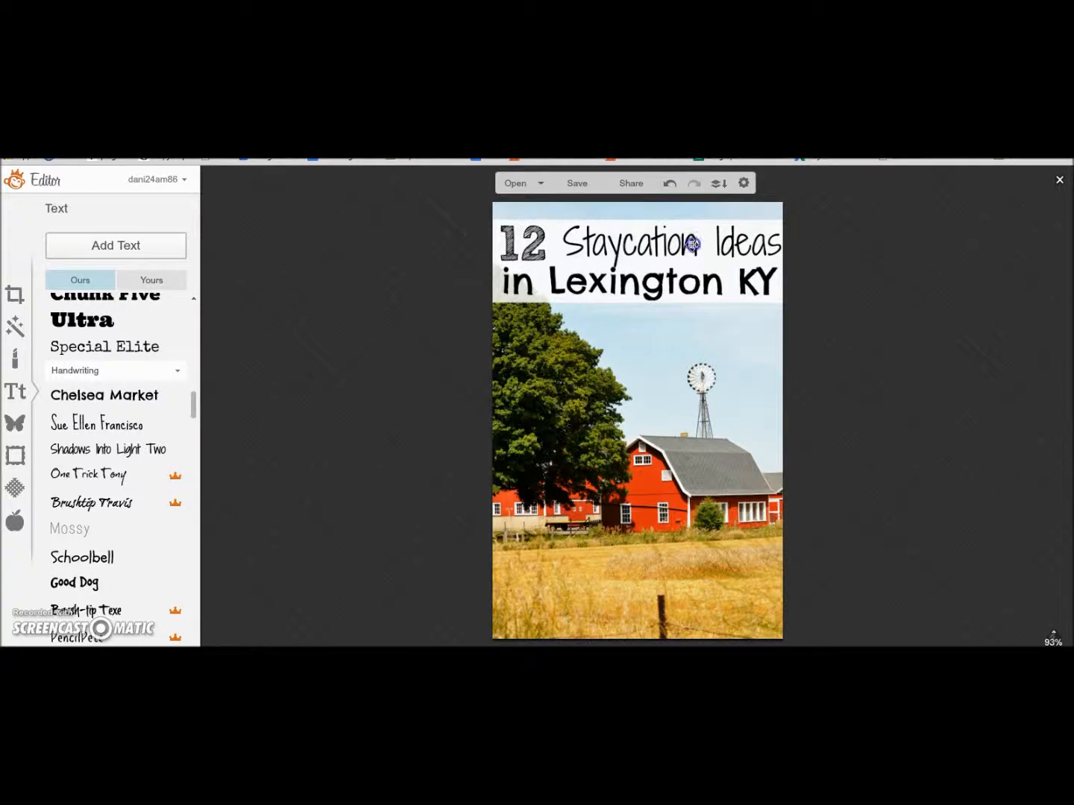
Try the Brushtip Travis font on "Staycation Ideas" and reposition the text beside the "12".
click(692, 242)
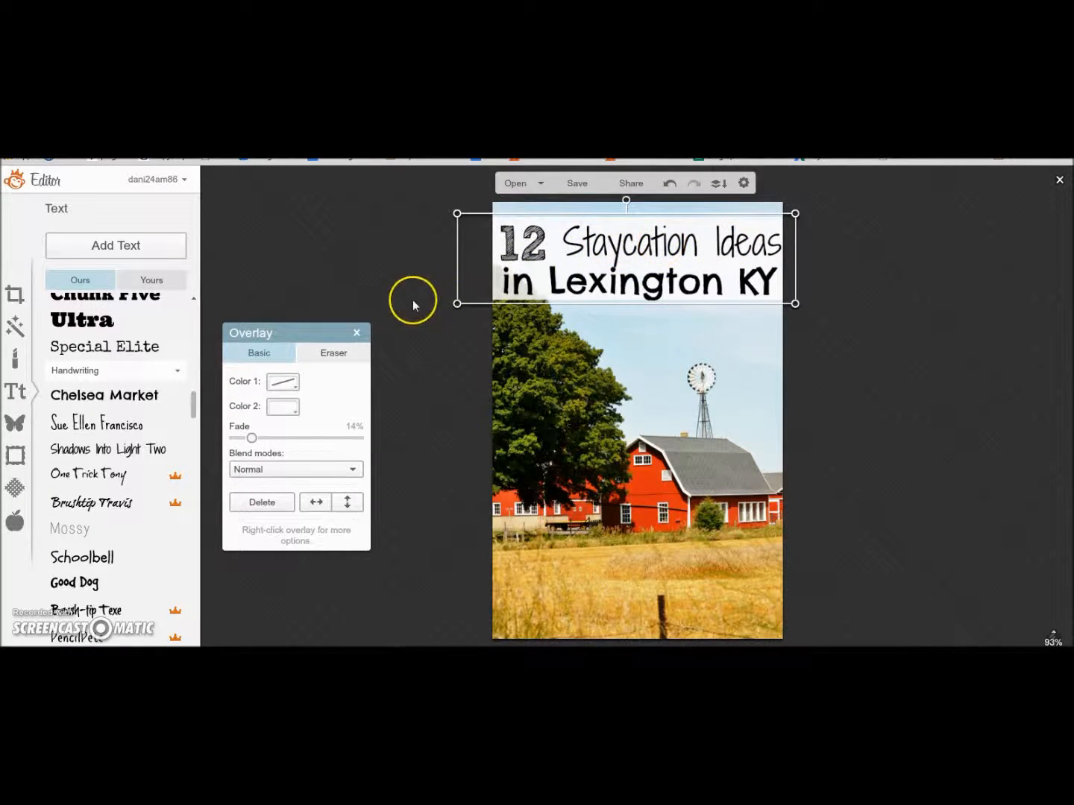
scroll(195, 407, down, 2)
click(121, 449)
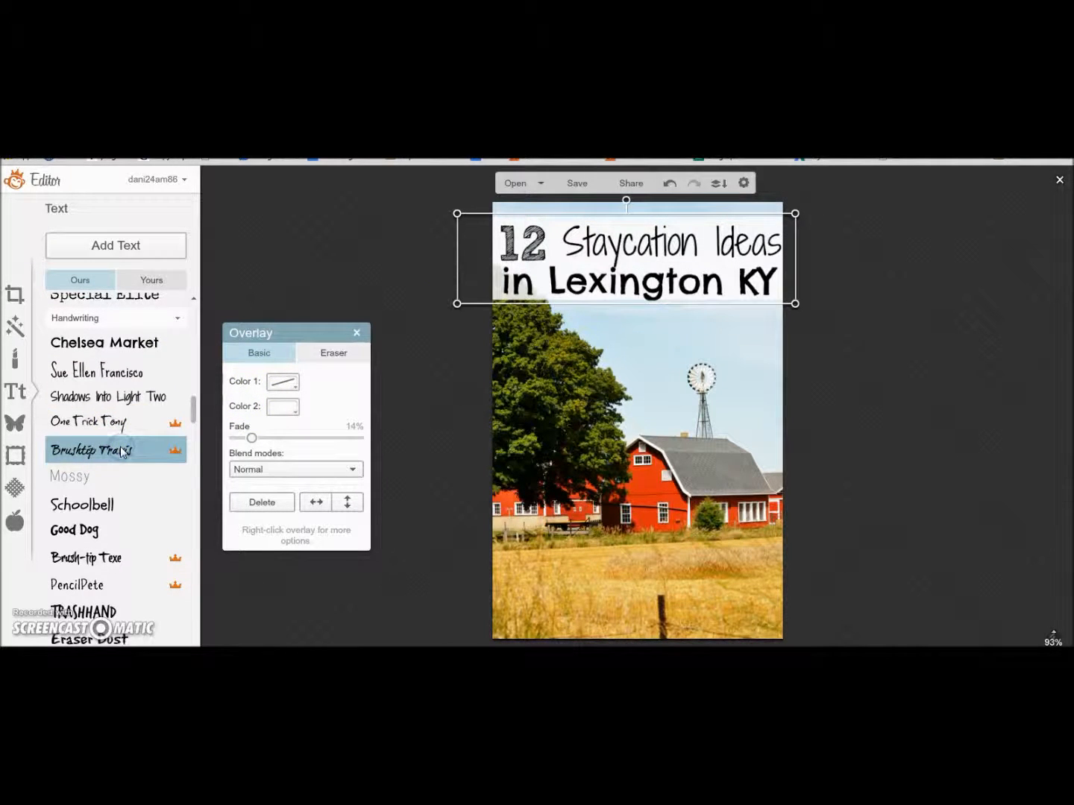
click(494, 308)
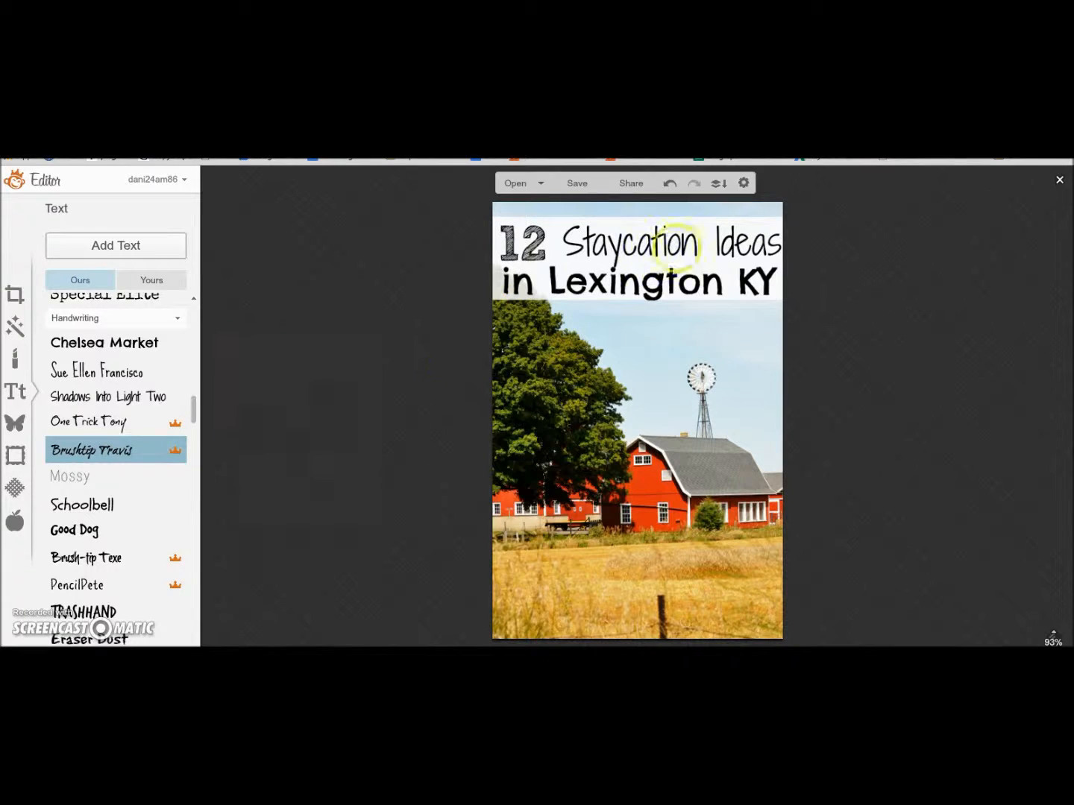
click(806, 243)
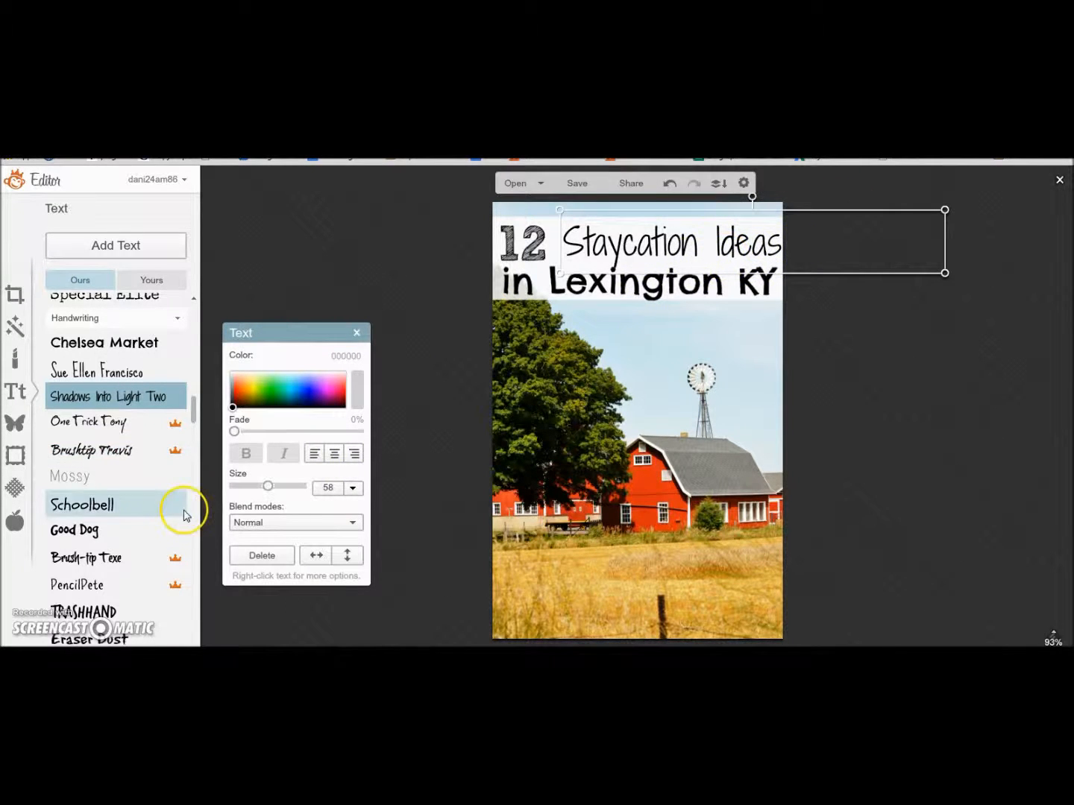
click(134, 448)
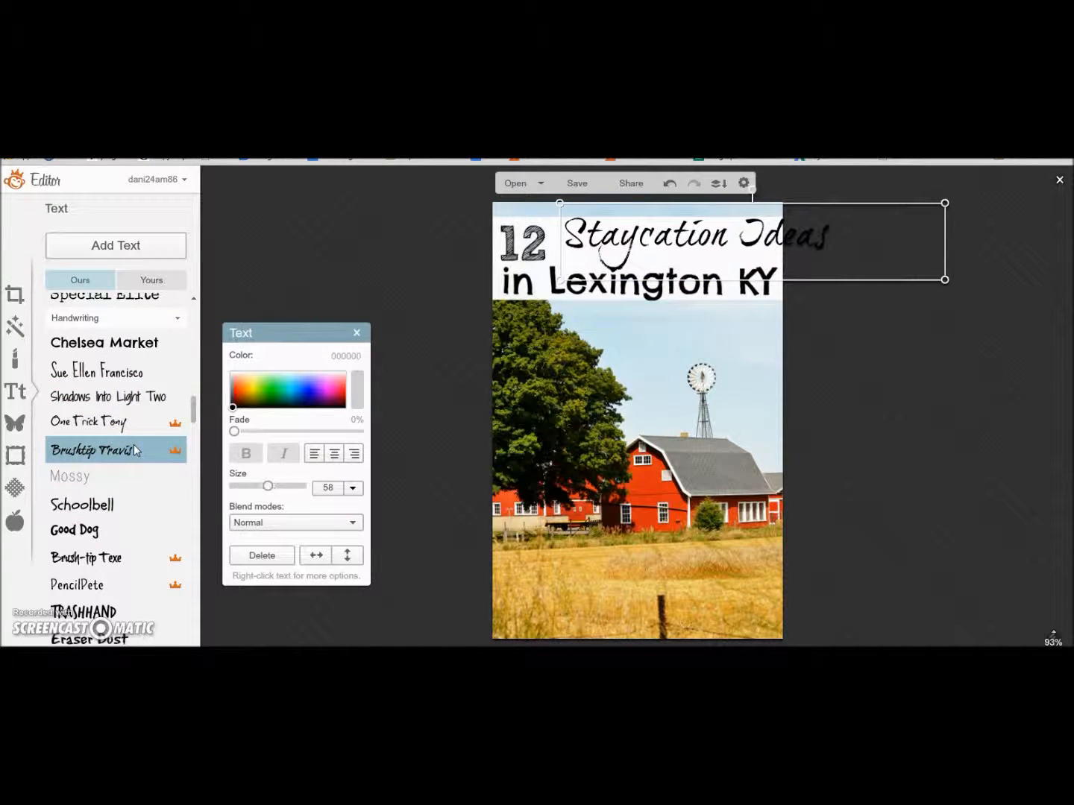
drag(656, 234, 646, 241)
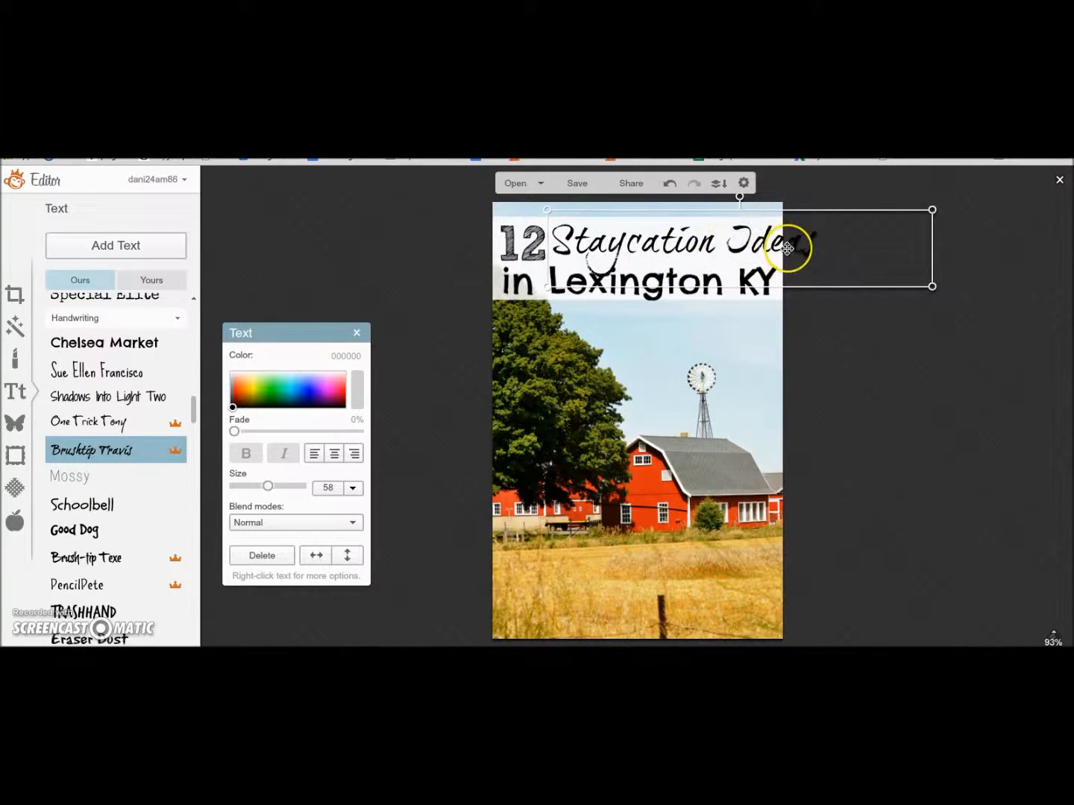
drag(739, 246, 747, 240)
Try the Trashhand and Bilbo Swash Caps fonts on "Staycation Ideas".
drag(187, 407, 194, 428)
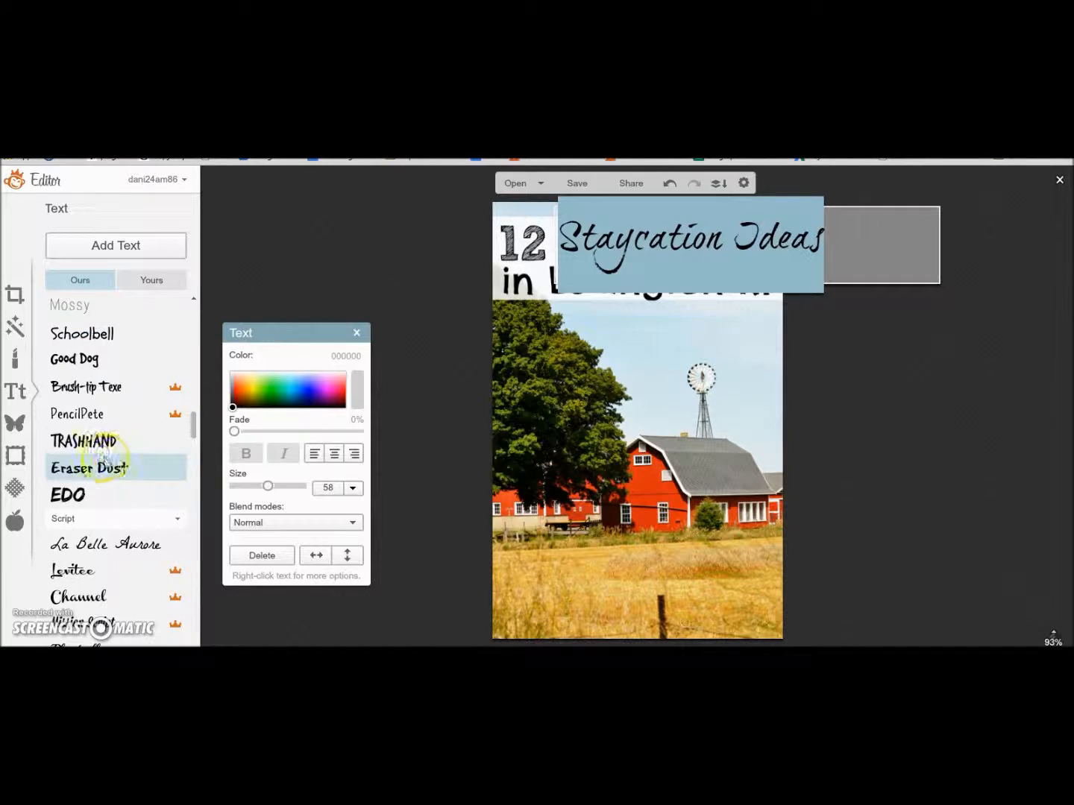
click(101, 443)
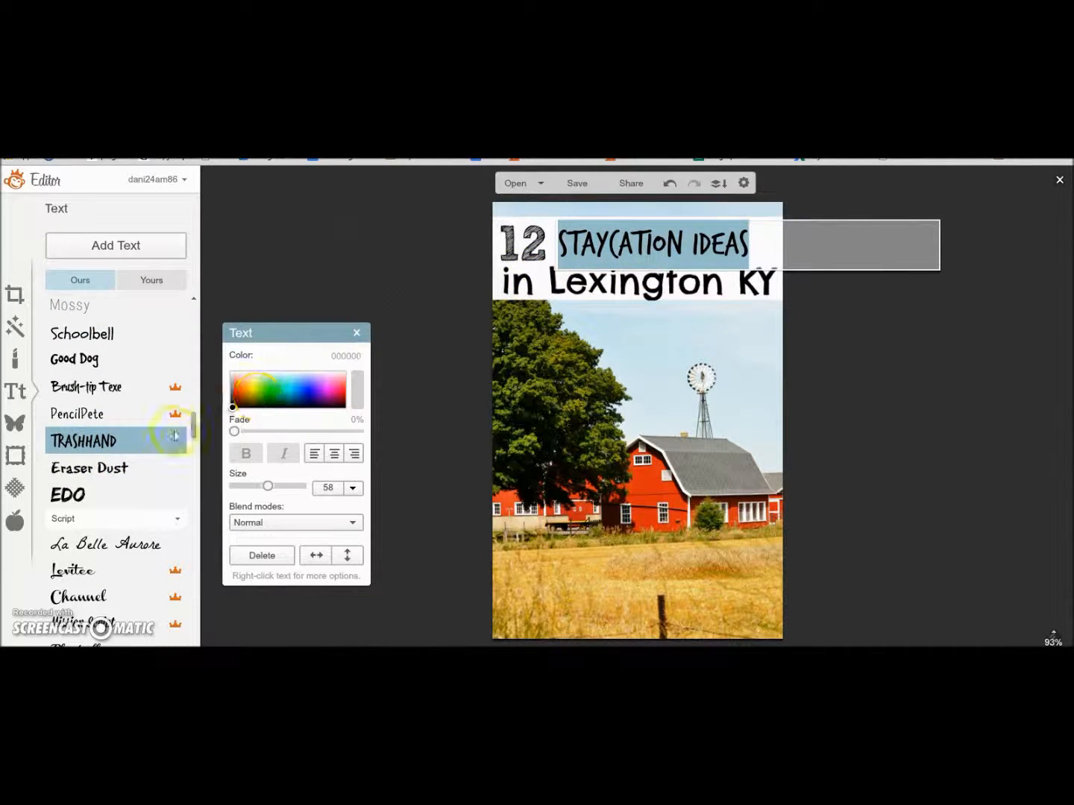
drag(194, 424, 197, 443)
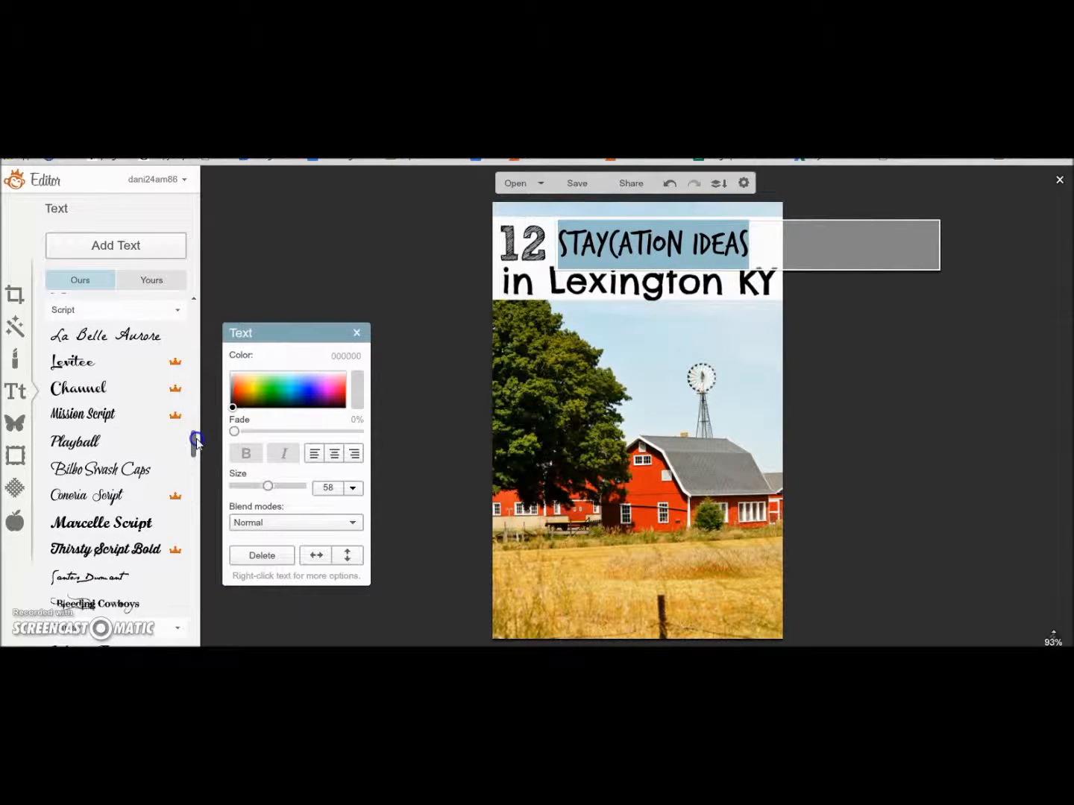
click(93, 470)
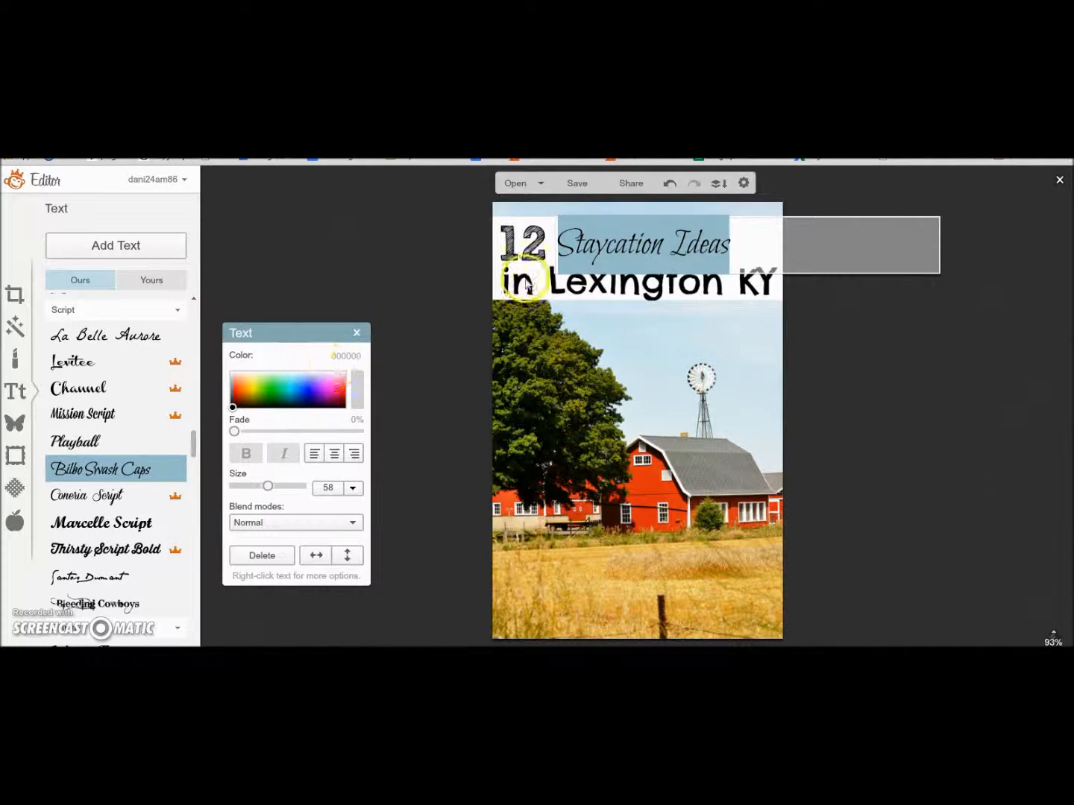
Try the script fonts Playball and Channel on "Staycation Ideas".
click(160, 445)
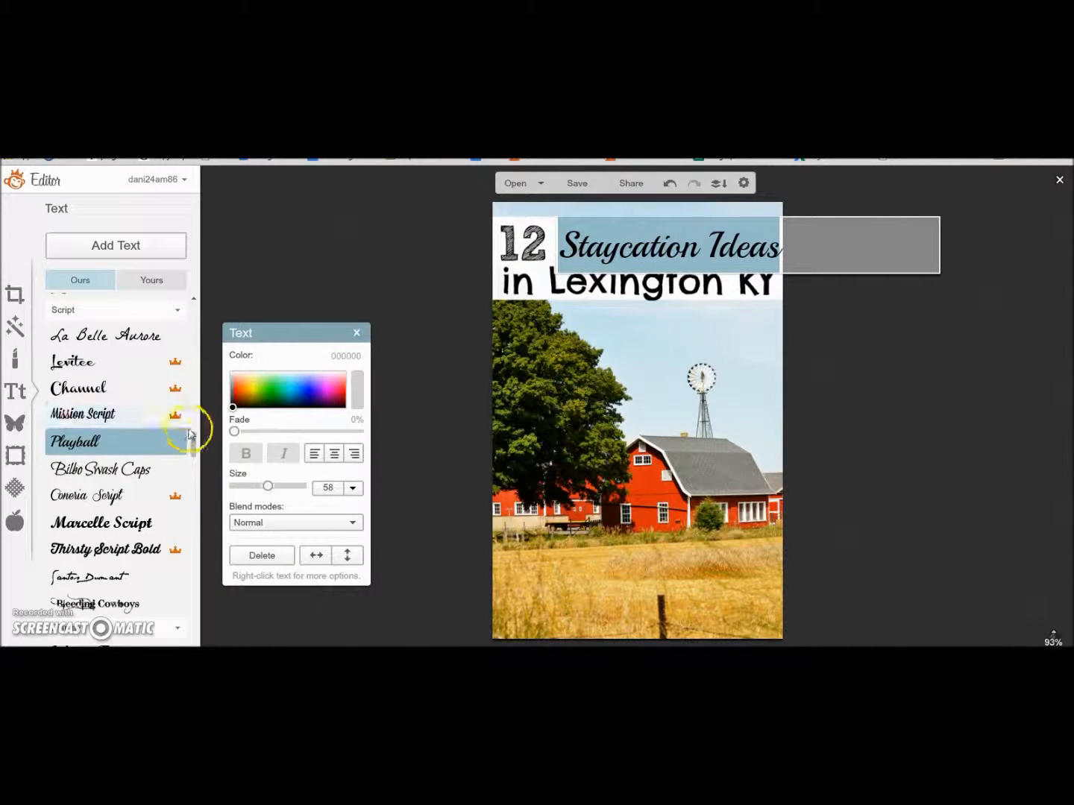
scroll(194, 445, down, 1)
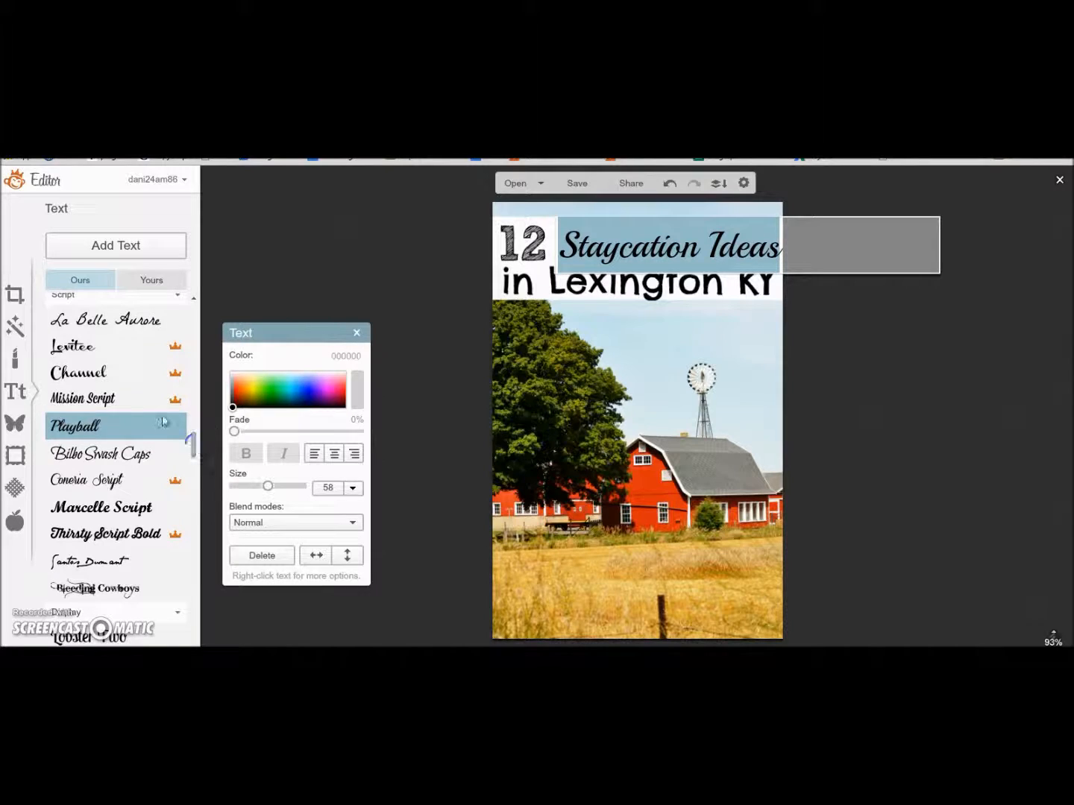
click(110, 381)
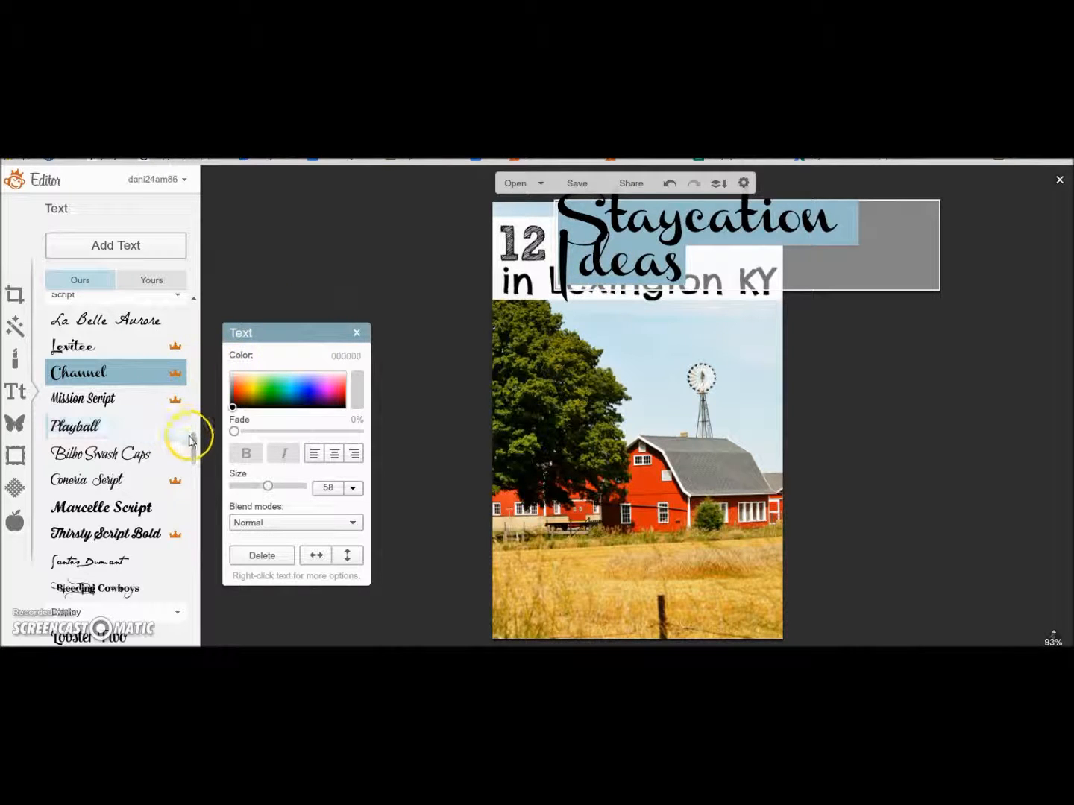
Try the display fonts Backspacer and Budmo Jiggler on "Staycation Ideas".
scroll(192, 444, down, 1)
drag(192, 443, 196, 472)
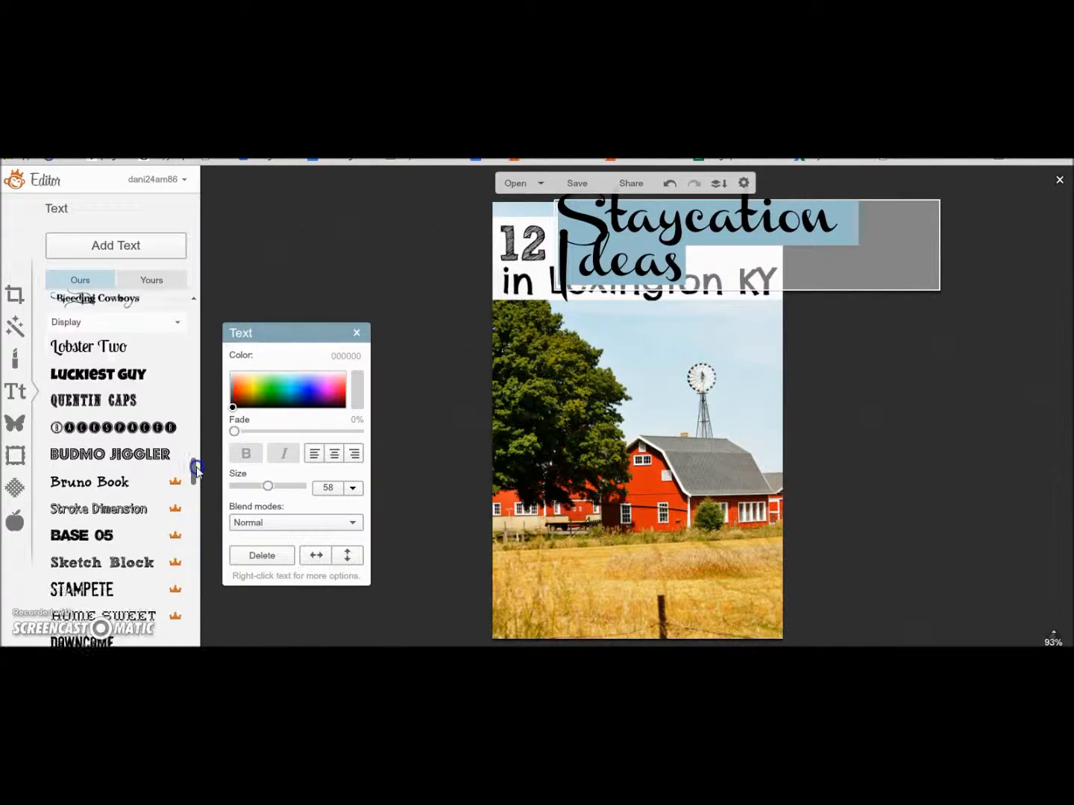
click(97, 431)
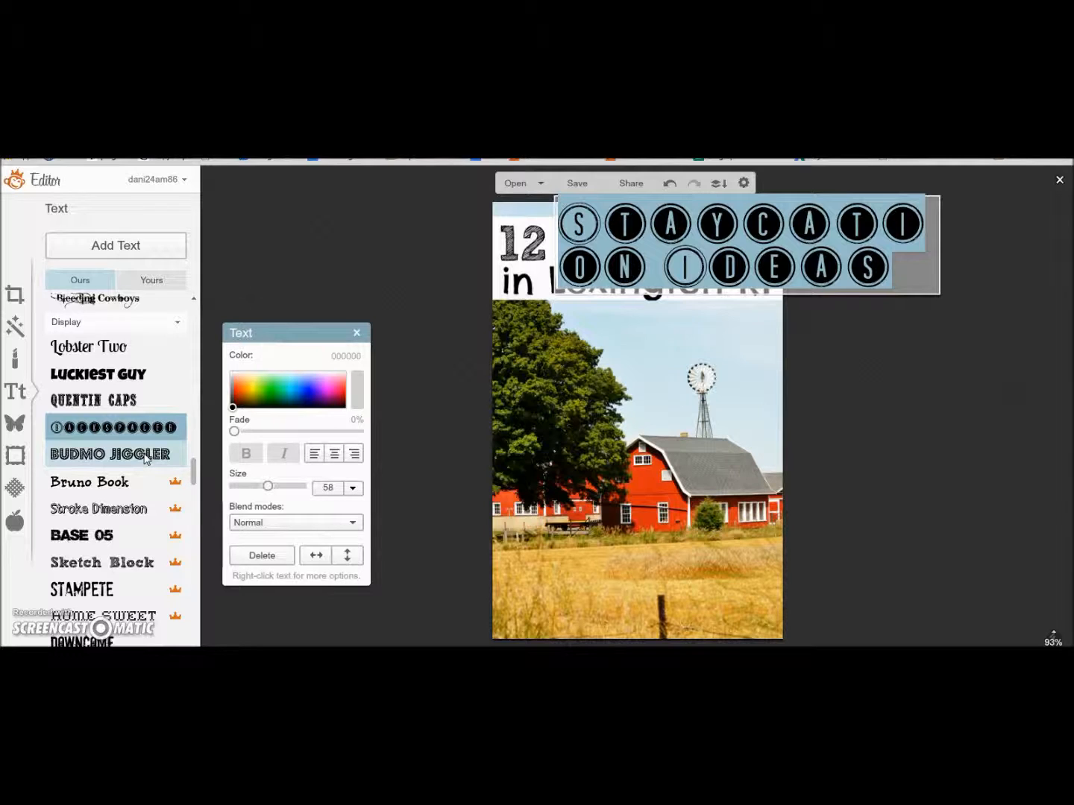
click(144, 456)
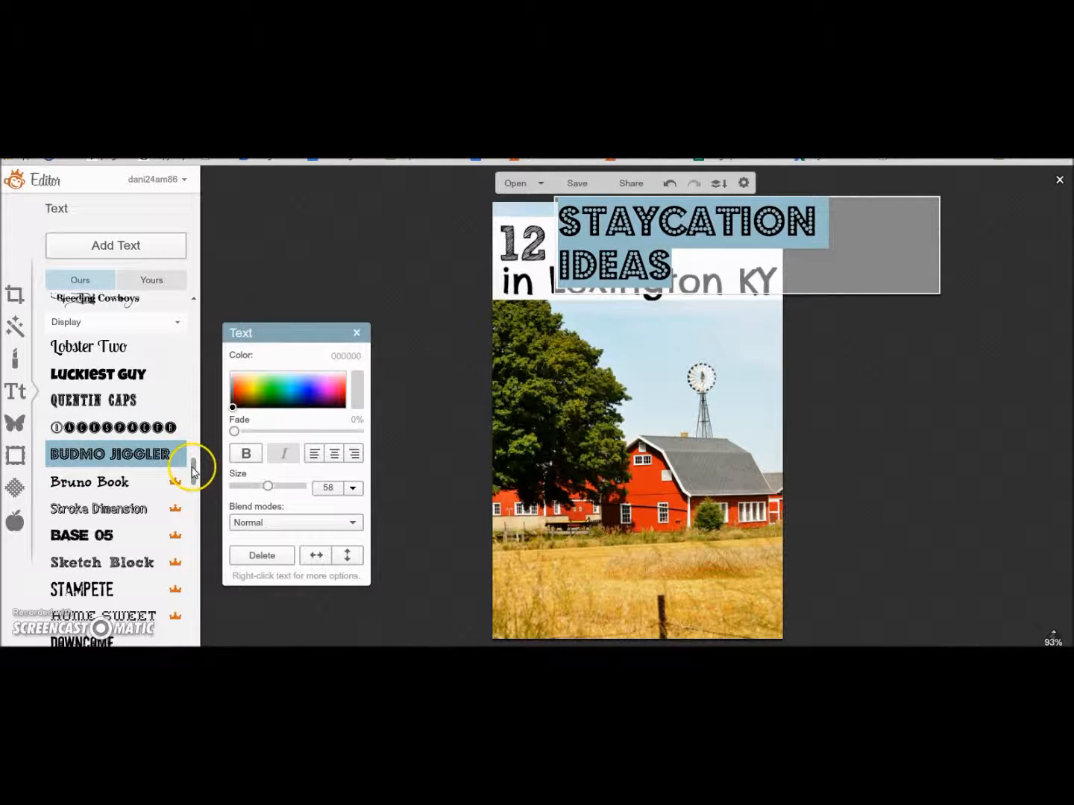
Change "Staycation Ideas" to the Stroke Dimension font and move it closer to the "12".
scroll(193, 470, down, 2)
click(141, 455)
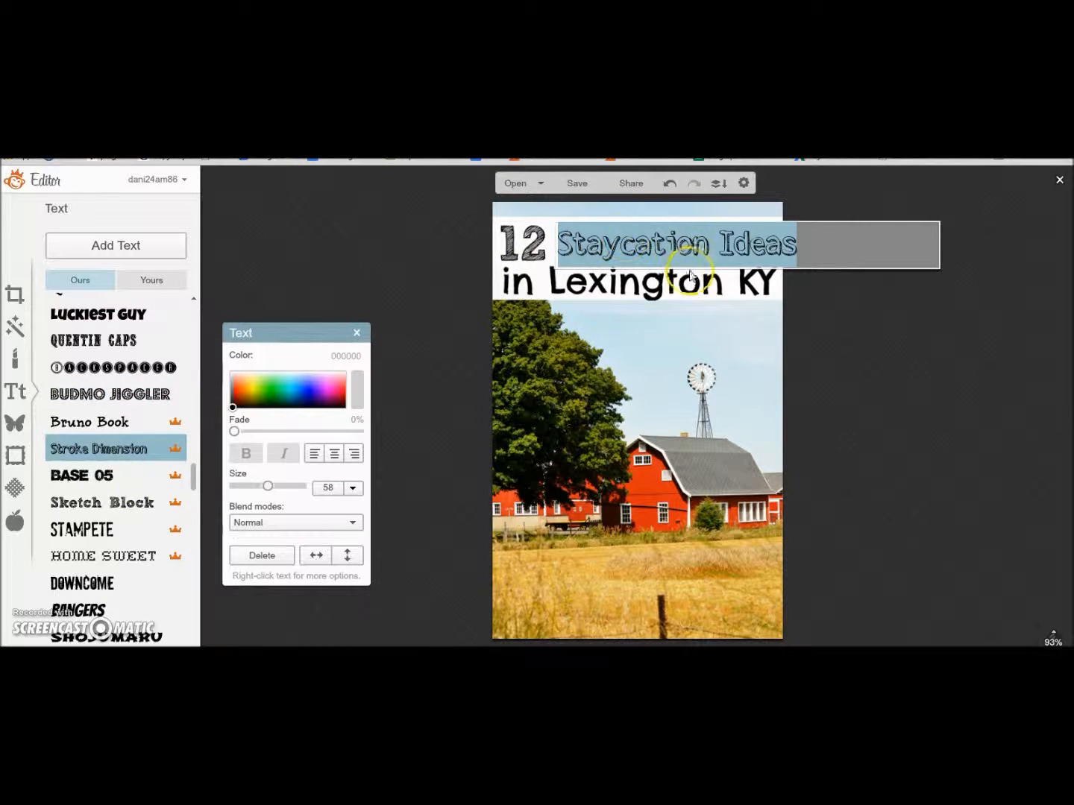
click(672, 243)
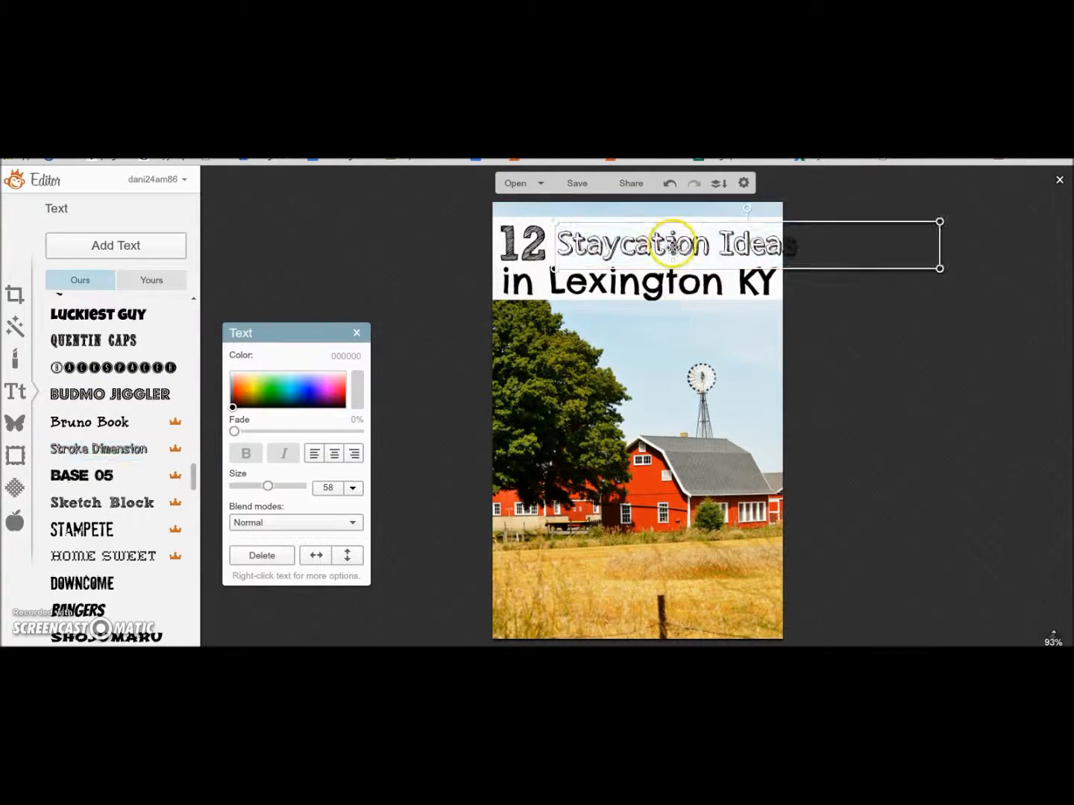
drag(670, 241, 664, 240)
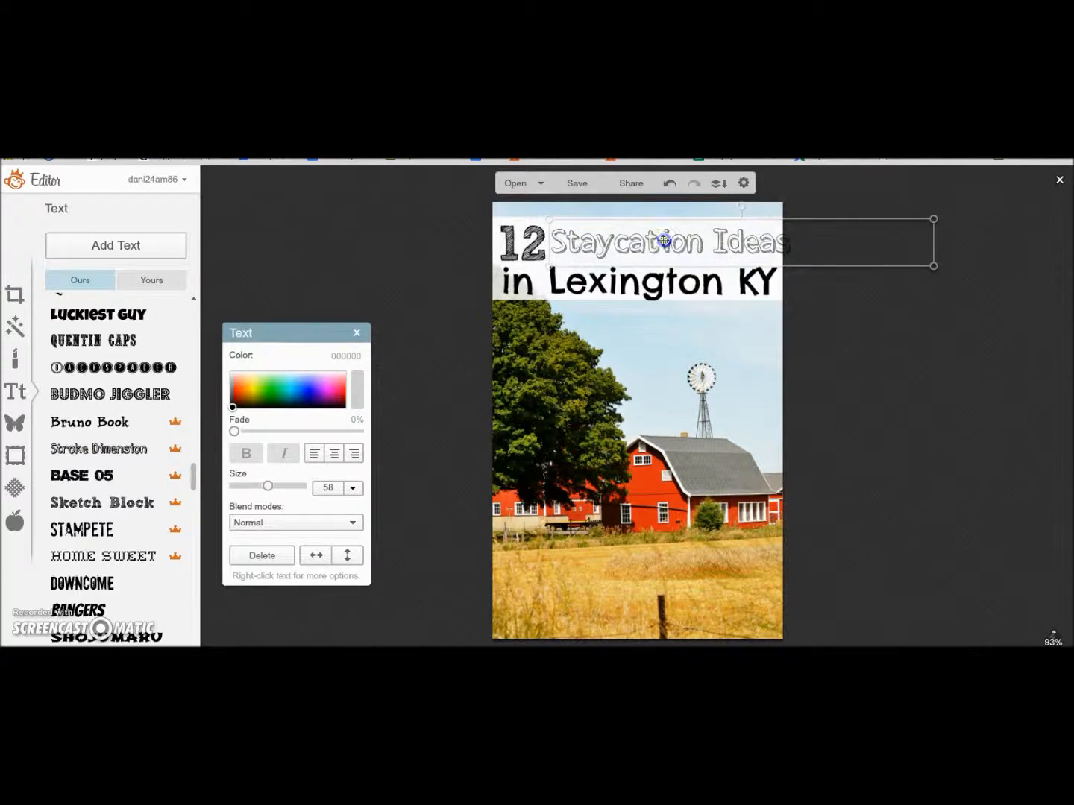
double_click(663, 240)
click(612, 243)
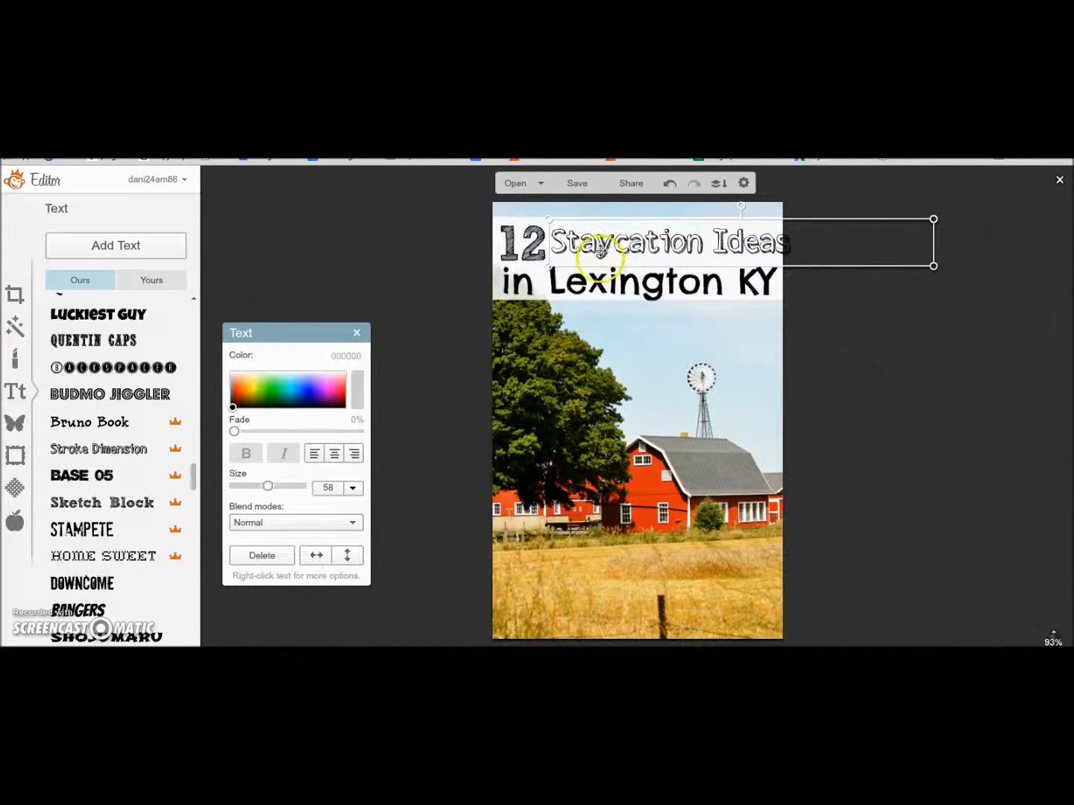
Try orange (ffaa00), white and red (ff0000) as the fill color of the title band.
click(539, 285)
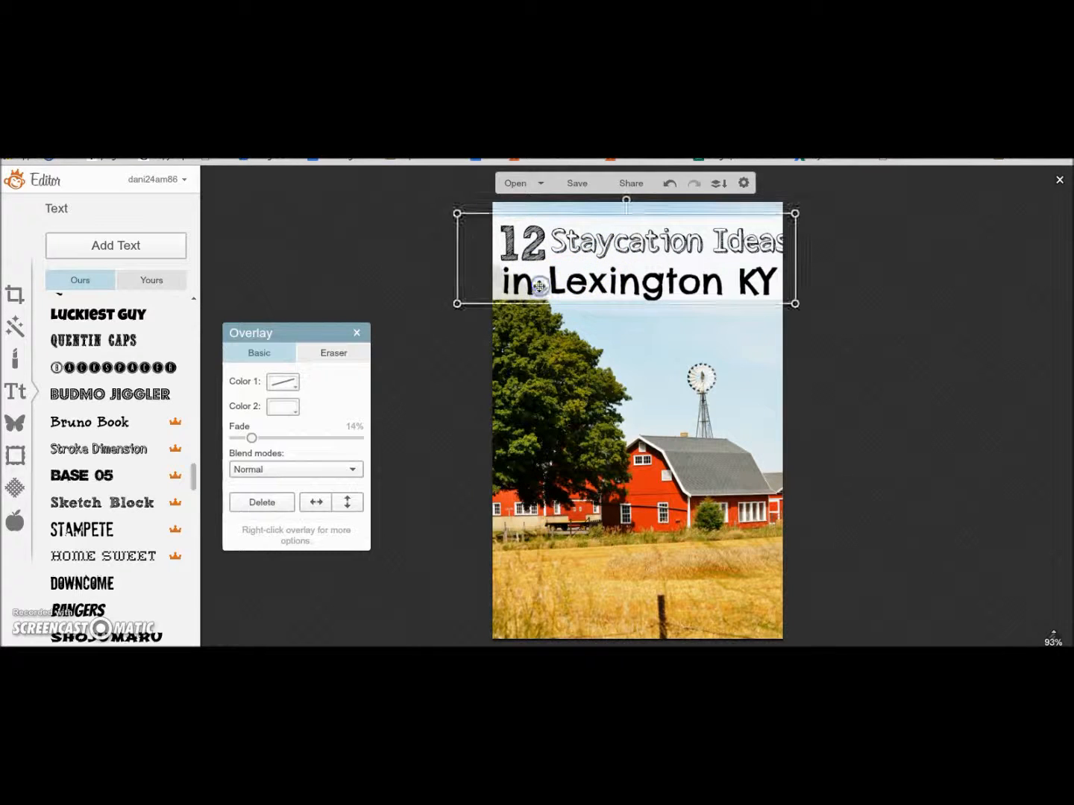
click(295, 413)
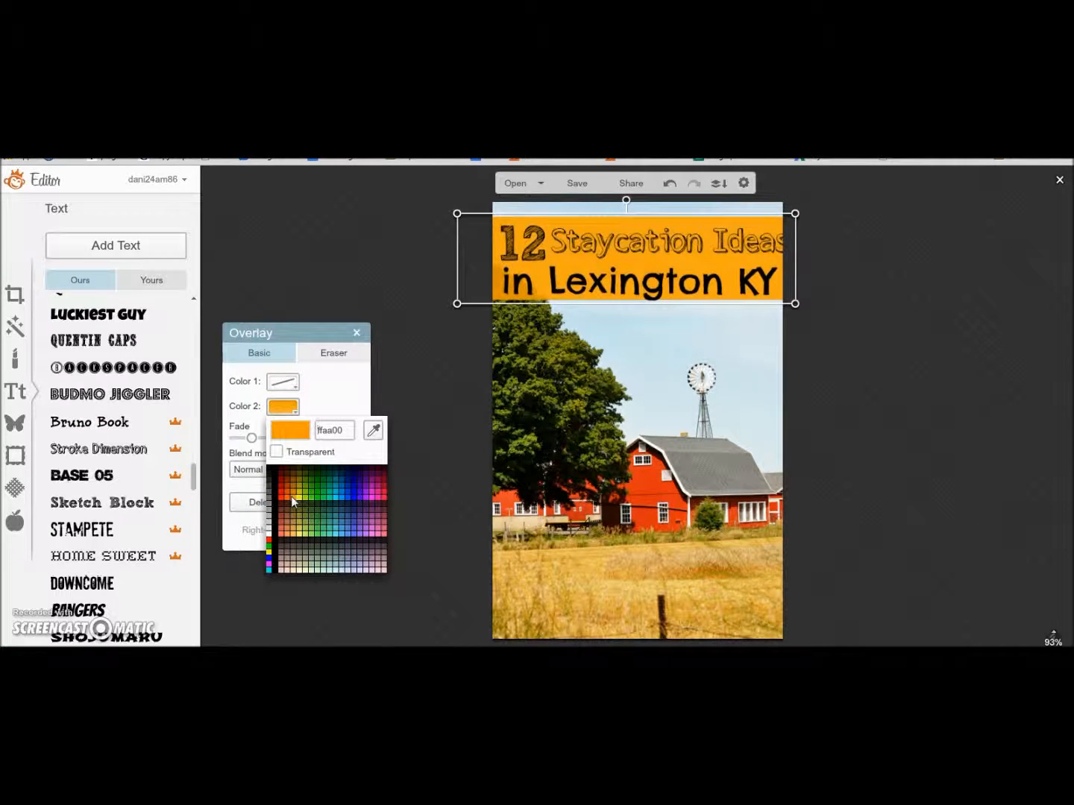
click(270, 536)
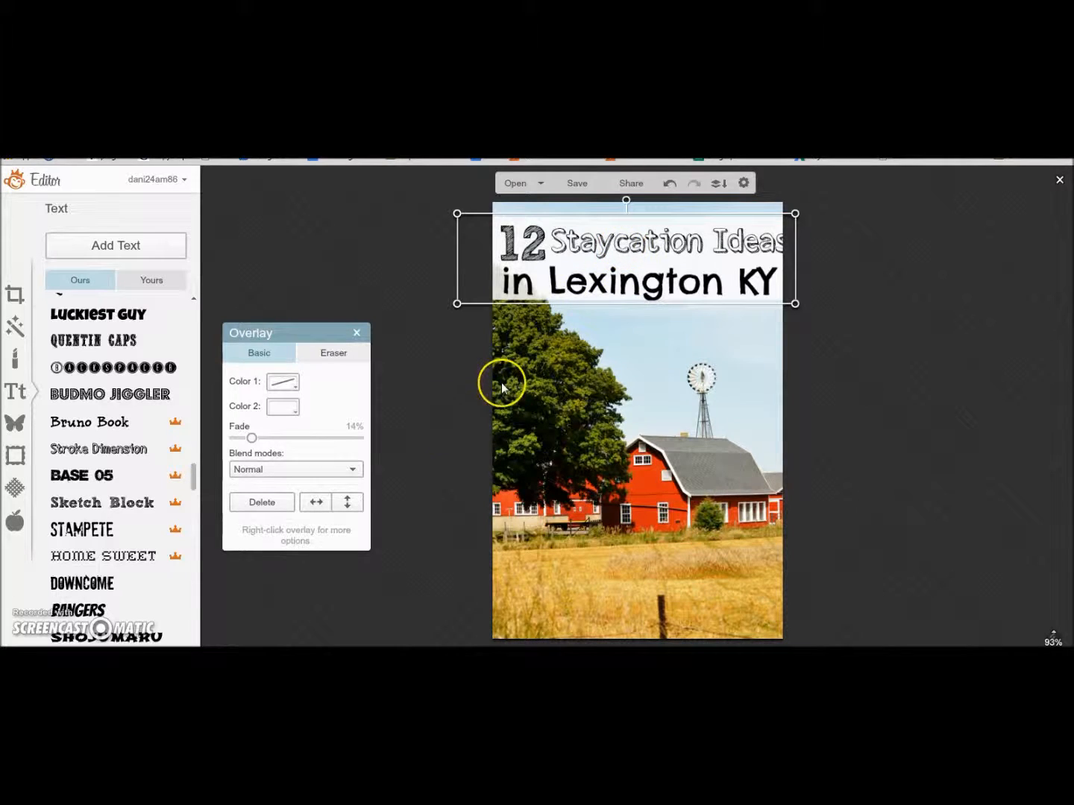
click(288, 412)
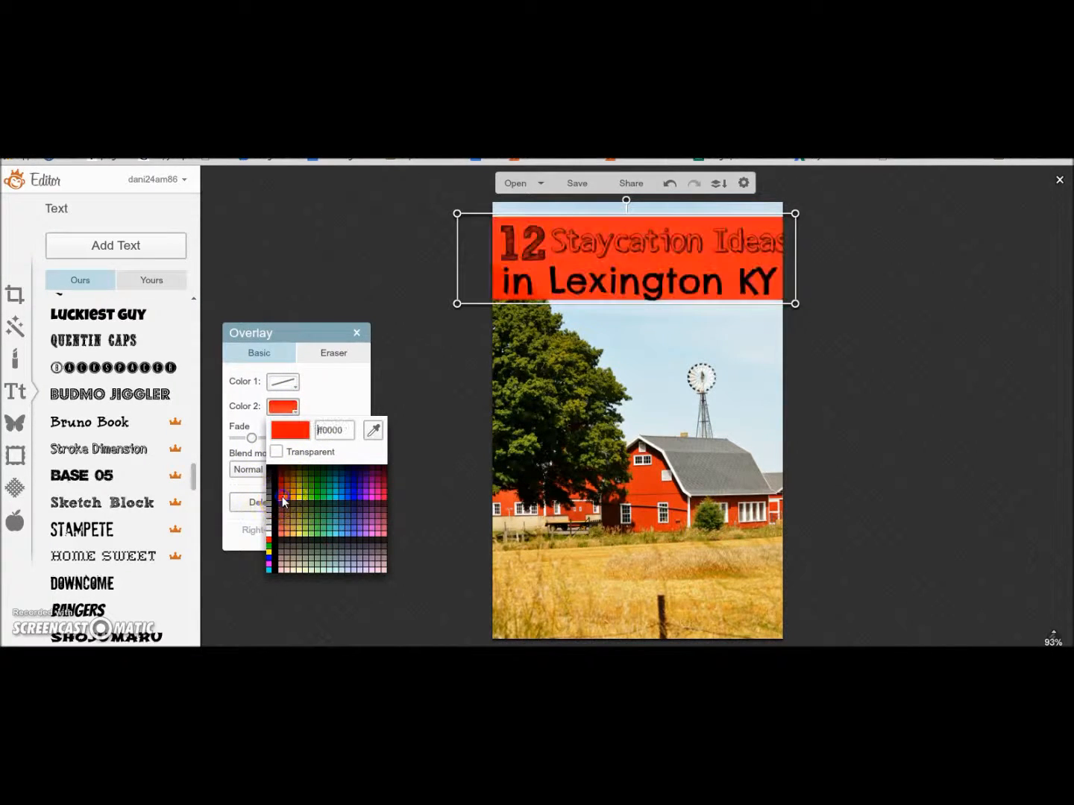
click(285, 493)
Try a new text color on "Staycation Ideas", ending on near-black 040404.
click(825, 235)
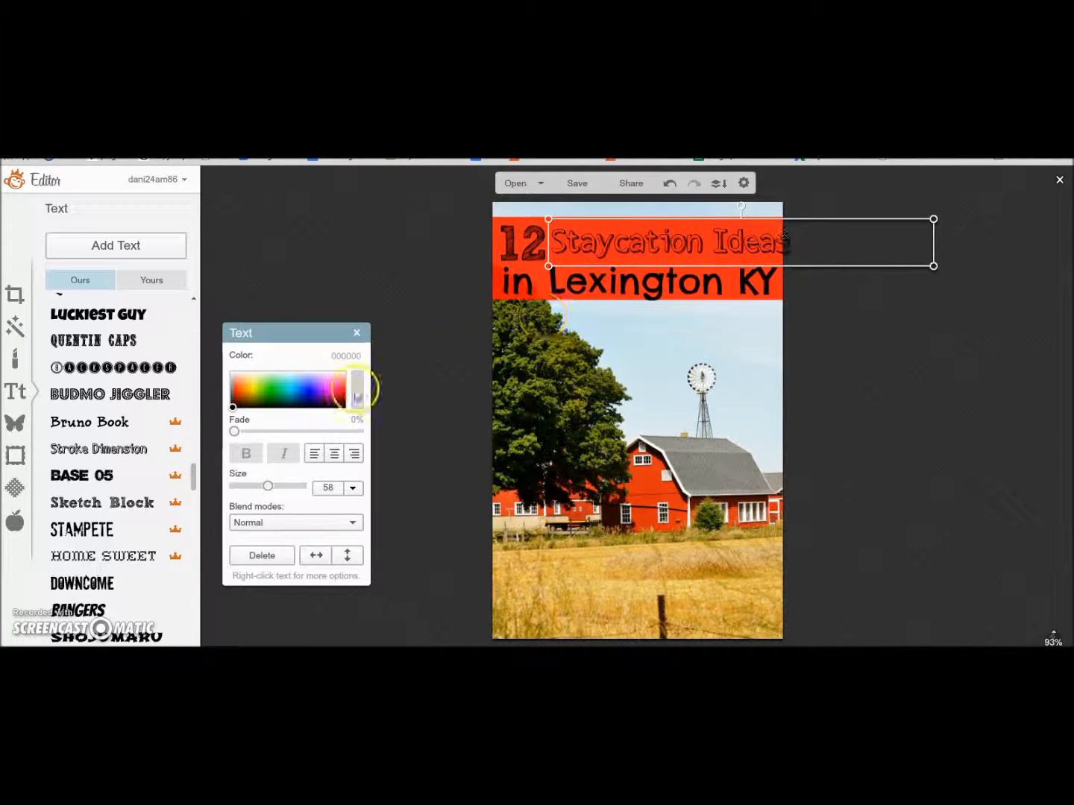
mouse_move(233, 403)
mouse_down()
mouse_move(225, 359)
mouse_move(228, 434)
mouse_up()
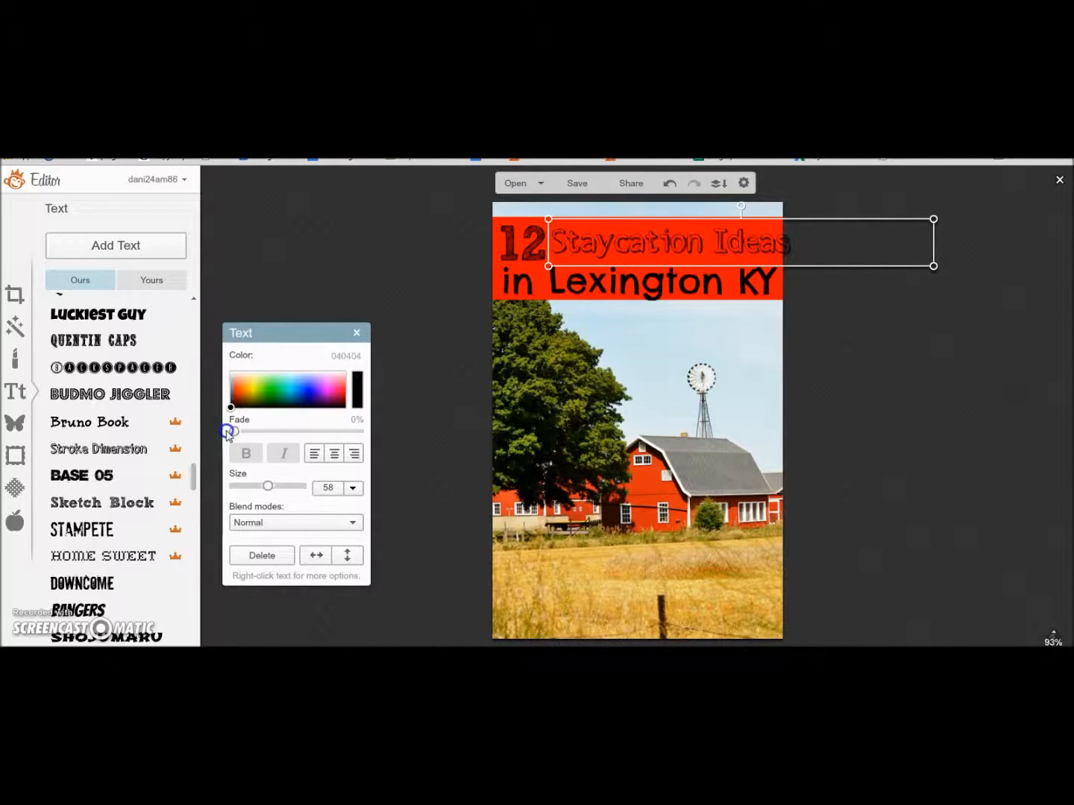
click(788, 286)
click(350, 393)
Change the title band's fill from red to a light gray.
click(477, 240)
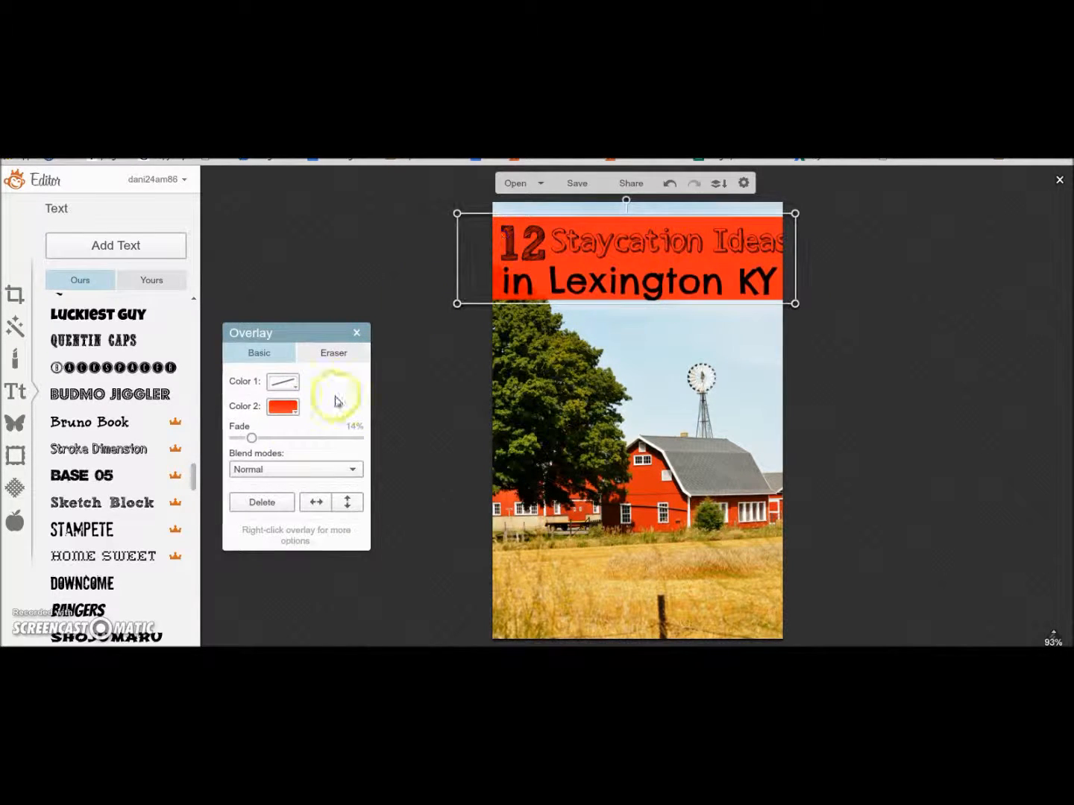
click(298, 411)
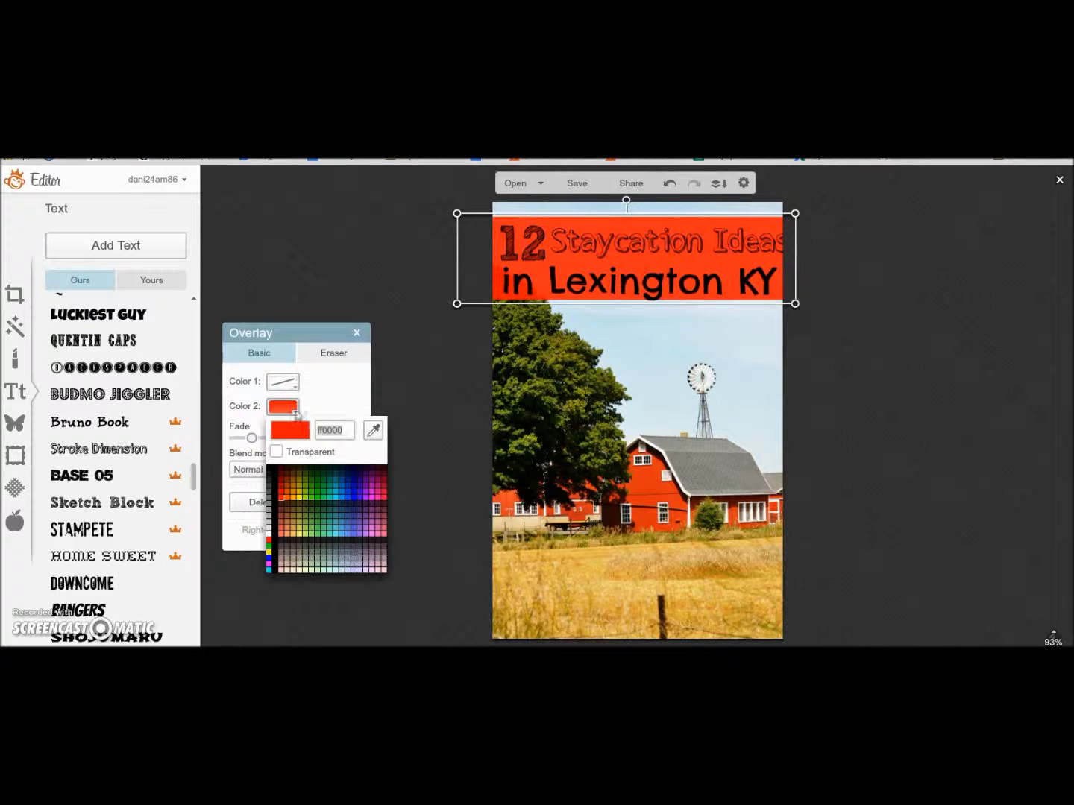
click(268, 508)
click(270, 531)
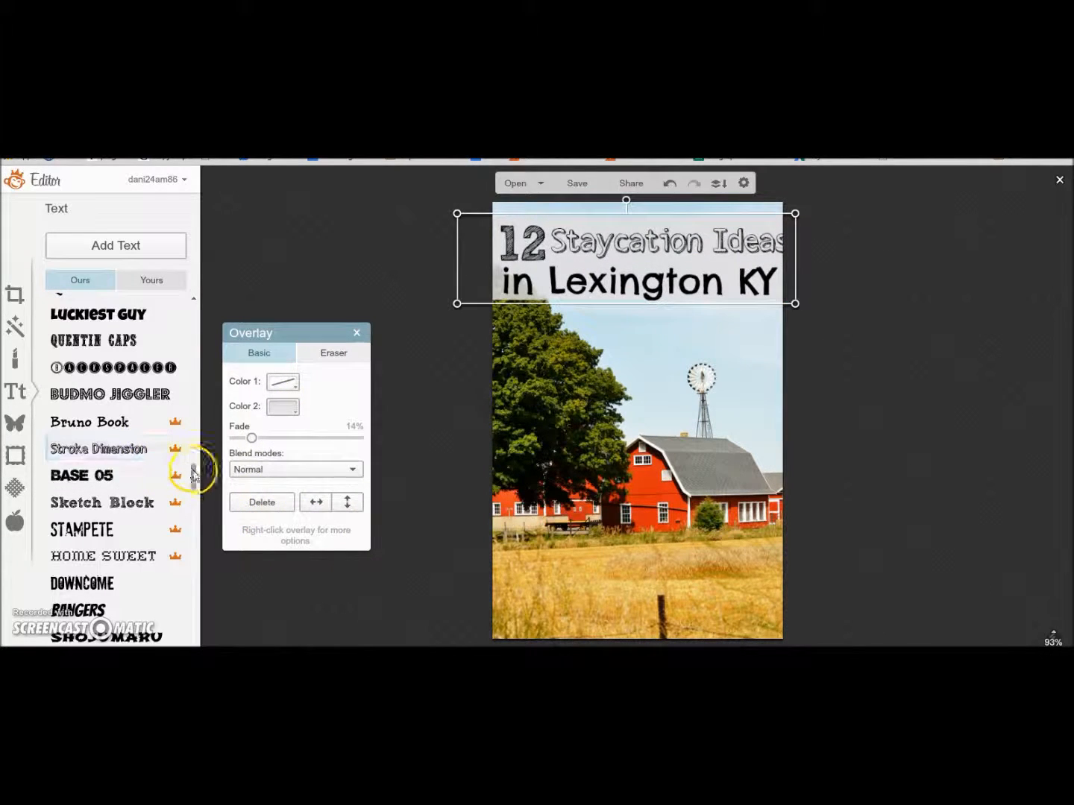
Try the Great Vibes and Ostrich Sans Inline fonts on "Staycation Ideas".
drag(191, 470, 194, 502)
click(91, 393)
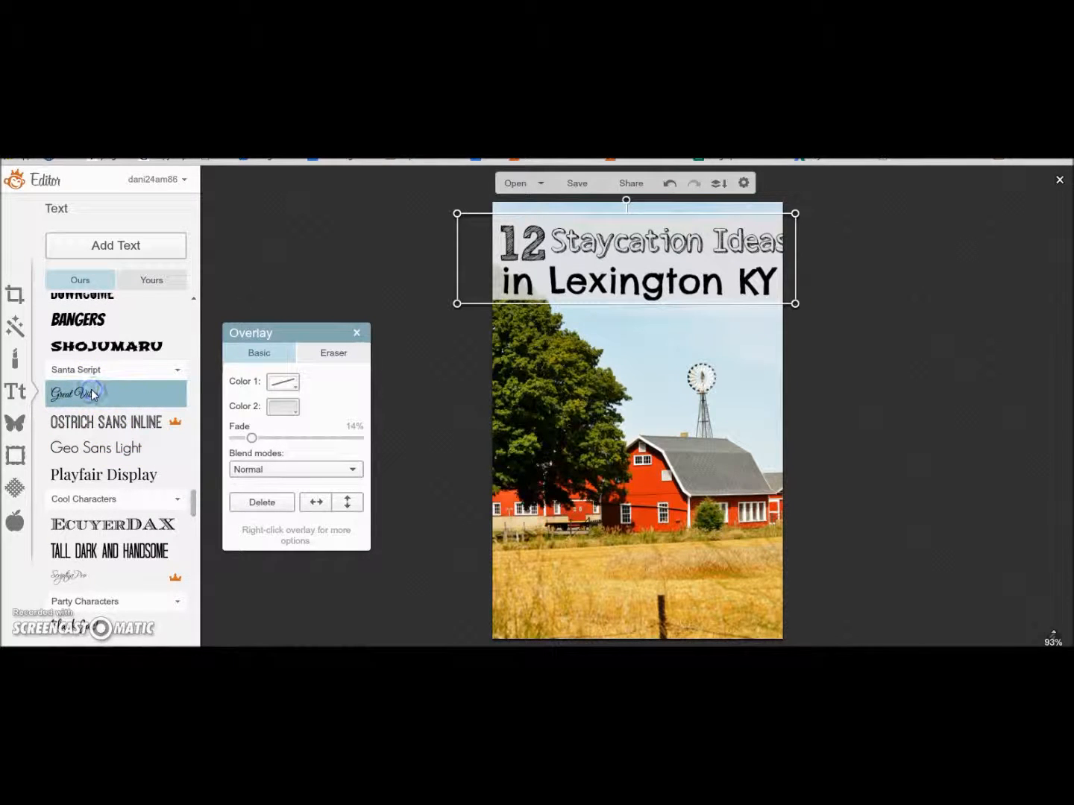
click(509, 371)
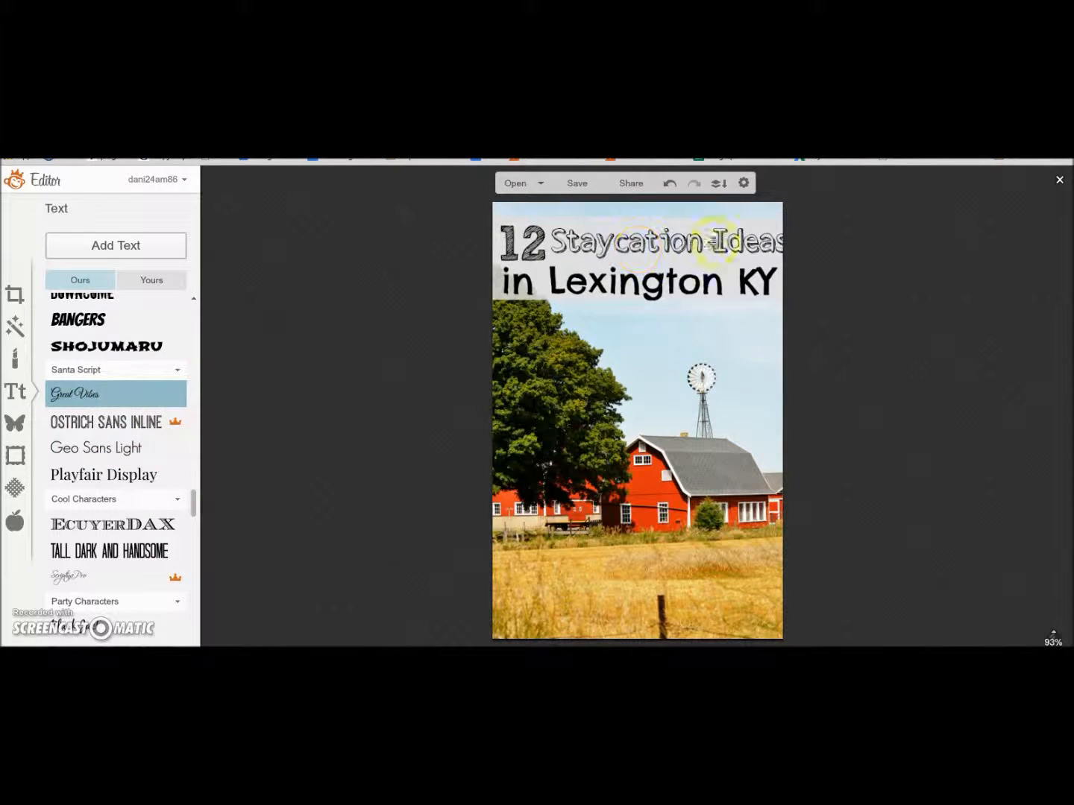
click(809, 236)
click(116, 394)
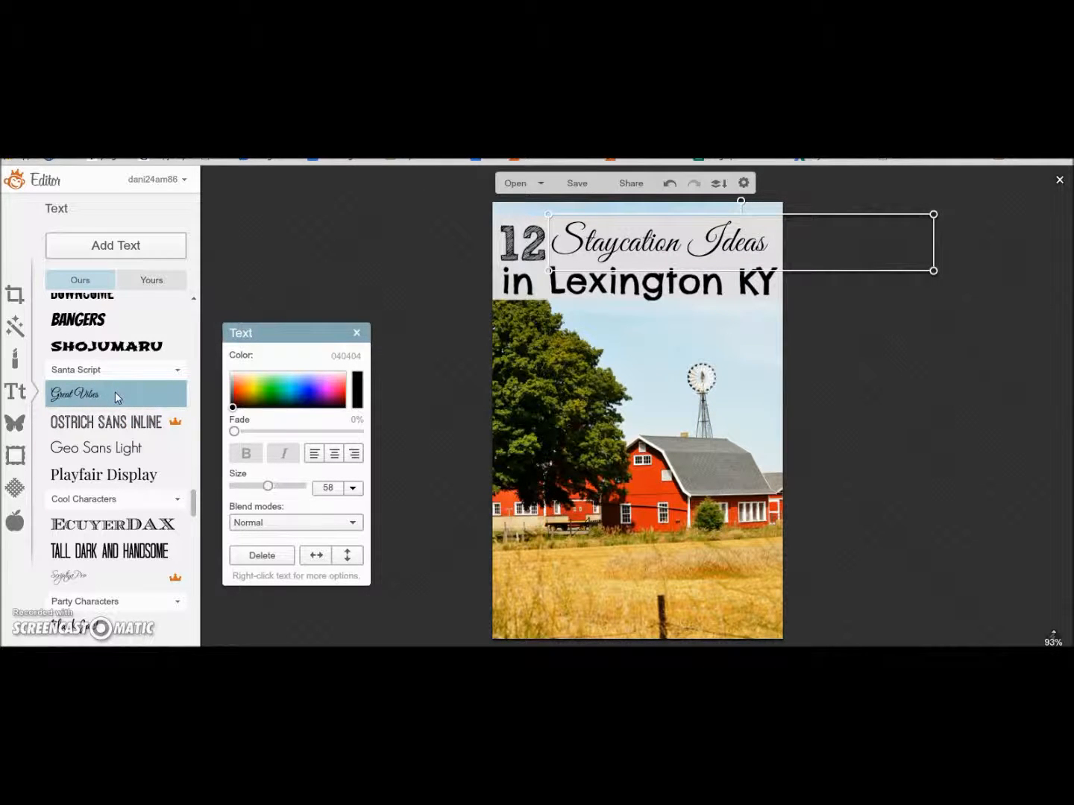
click(145, 423)
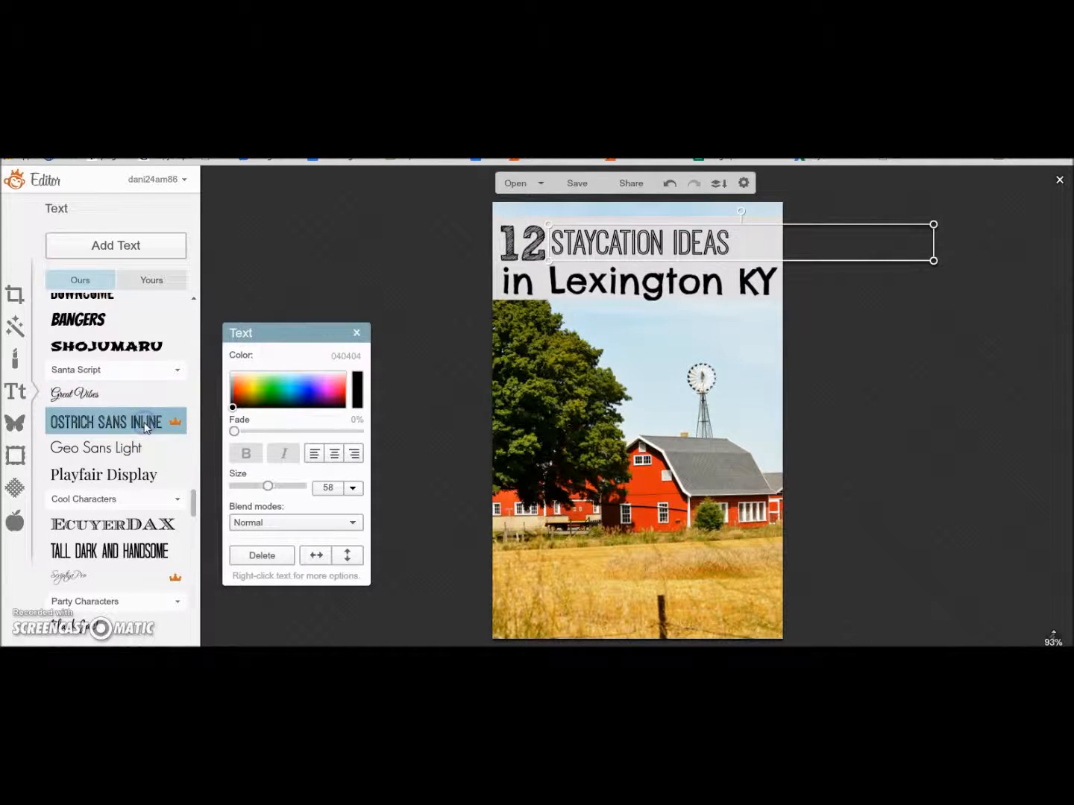
Try the Dracula, October Crow, Gypsy Curse, Jellyka Delicious Cake and Meie Script fonts on "Staycation Ideas".
drag(194, 502, 200, 557)
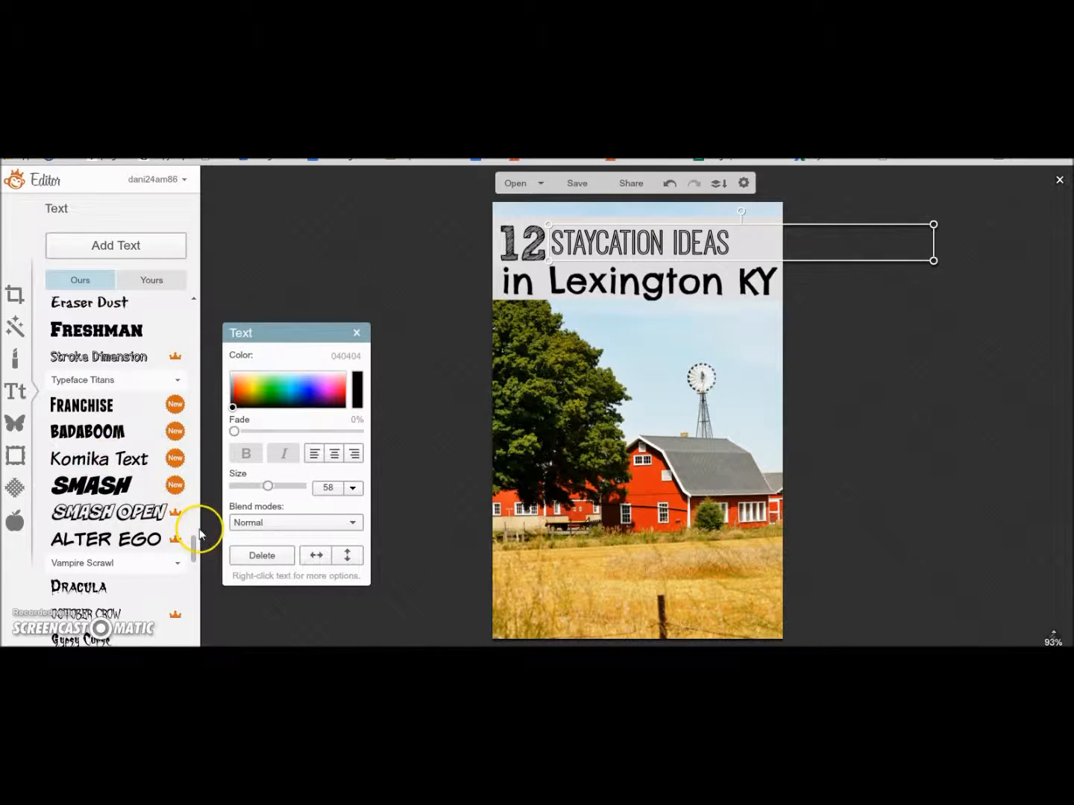
drag(194, 544, 198, 560)
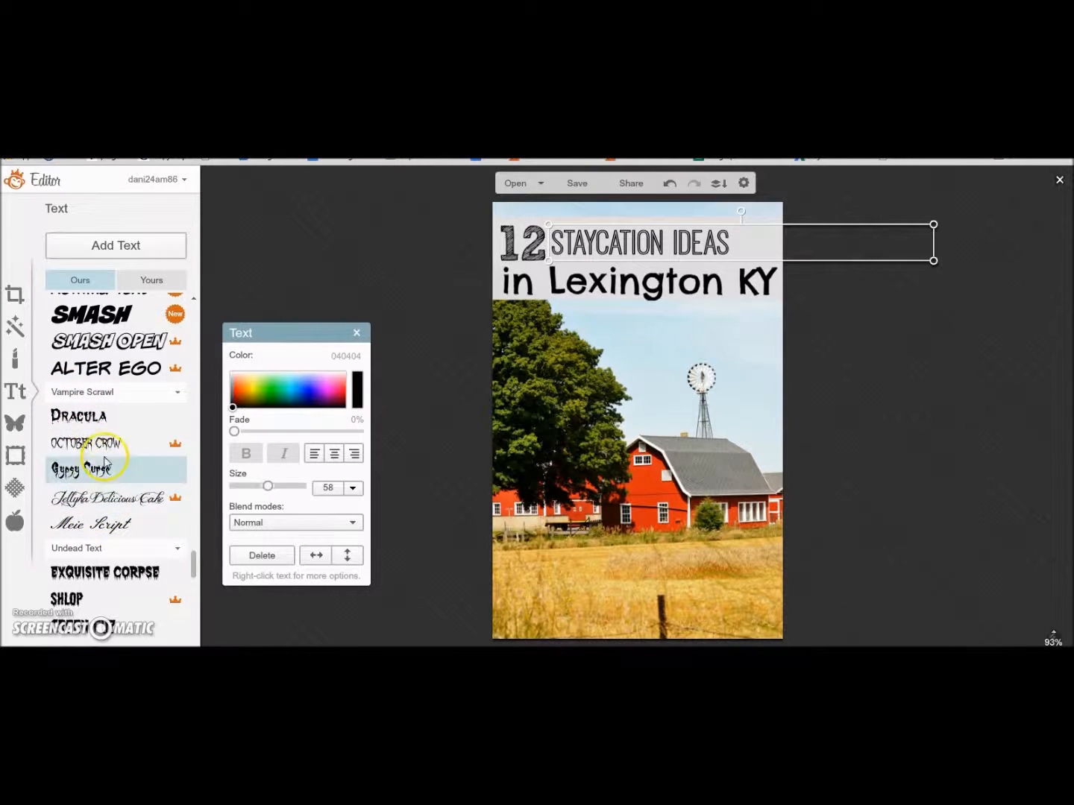
click(104, 425)
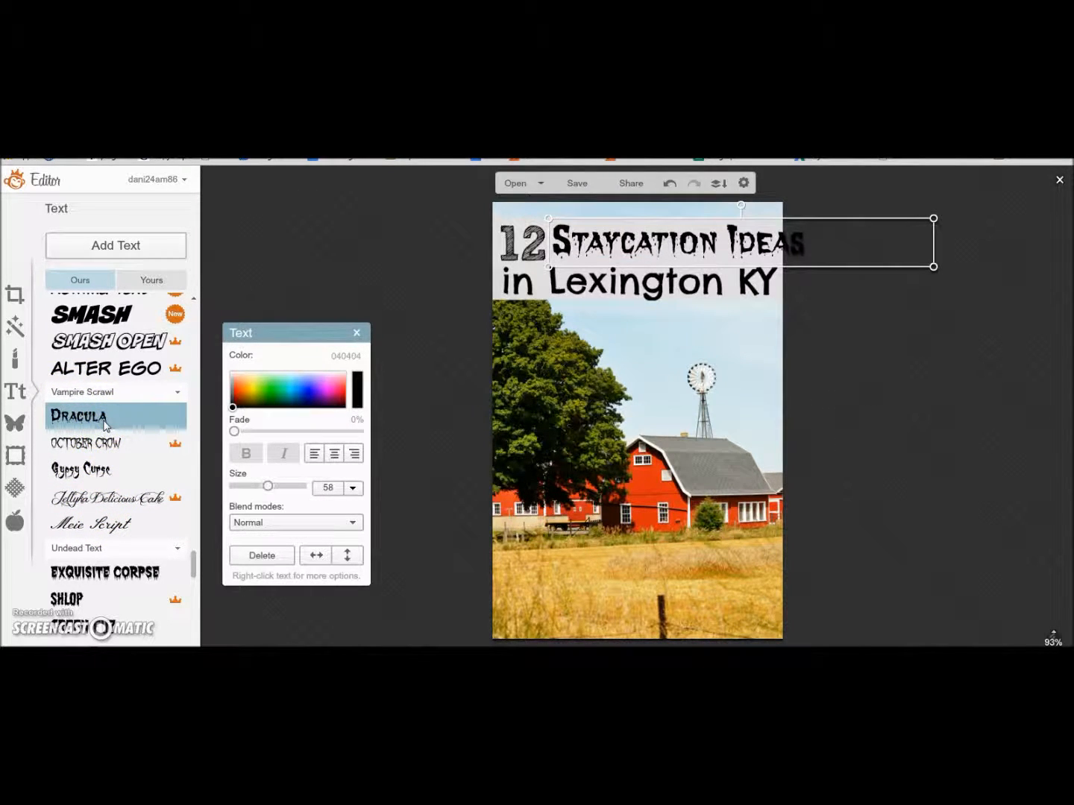
click(105, 441)
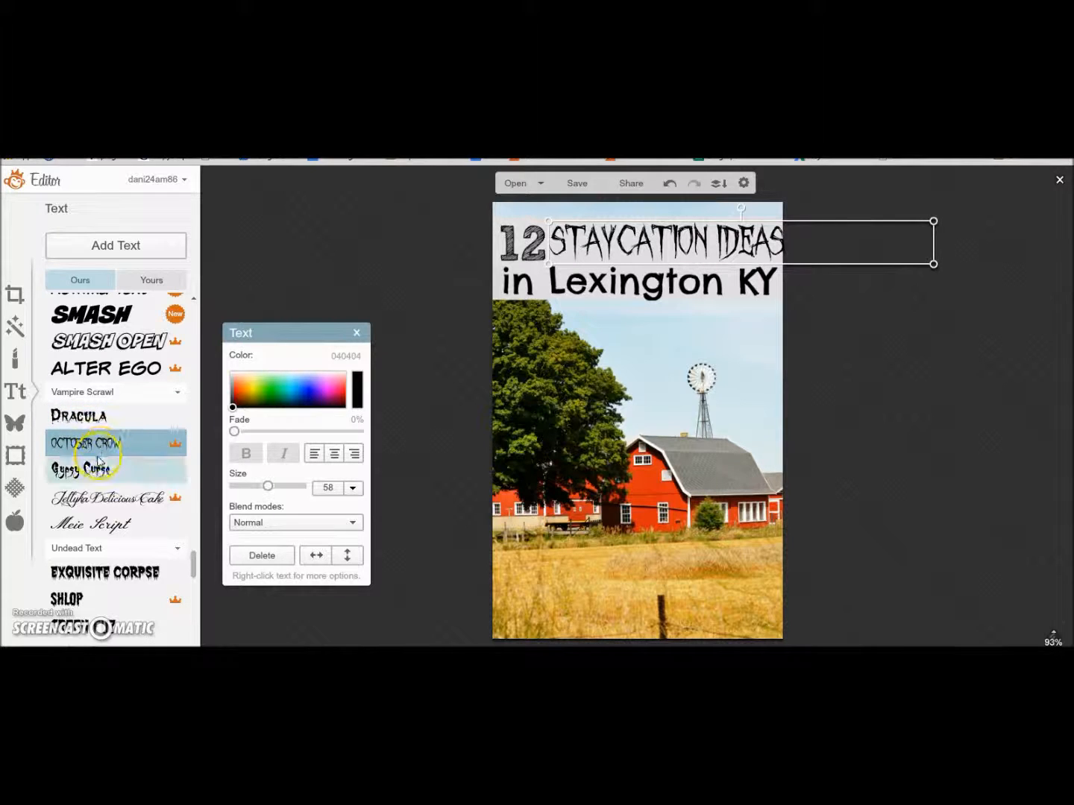
click(99, 463)
click(122, 510)
click(131, 525)
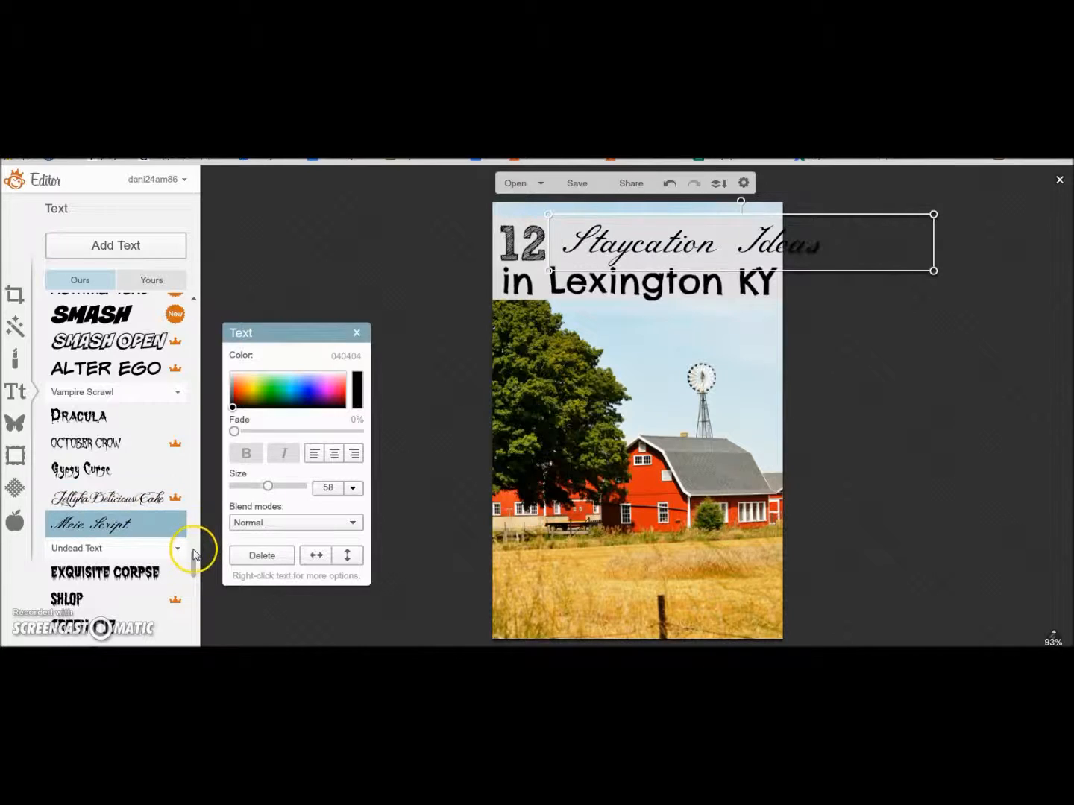
Try the Emily's Candy and Unkempt fonts on "Staycation Ideas".
drag(193, 560, 206, 628)
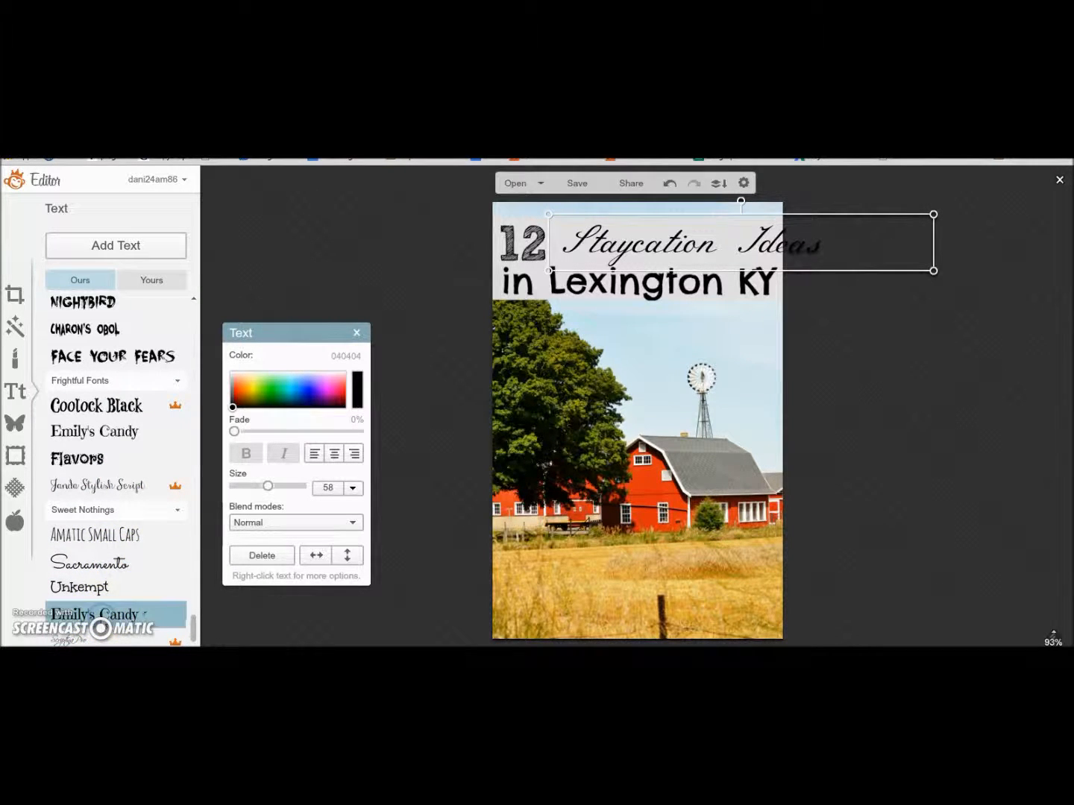
click(104, 619)
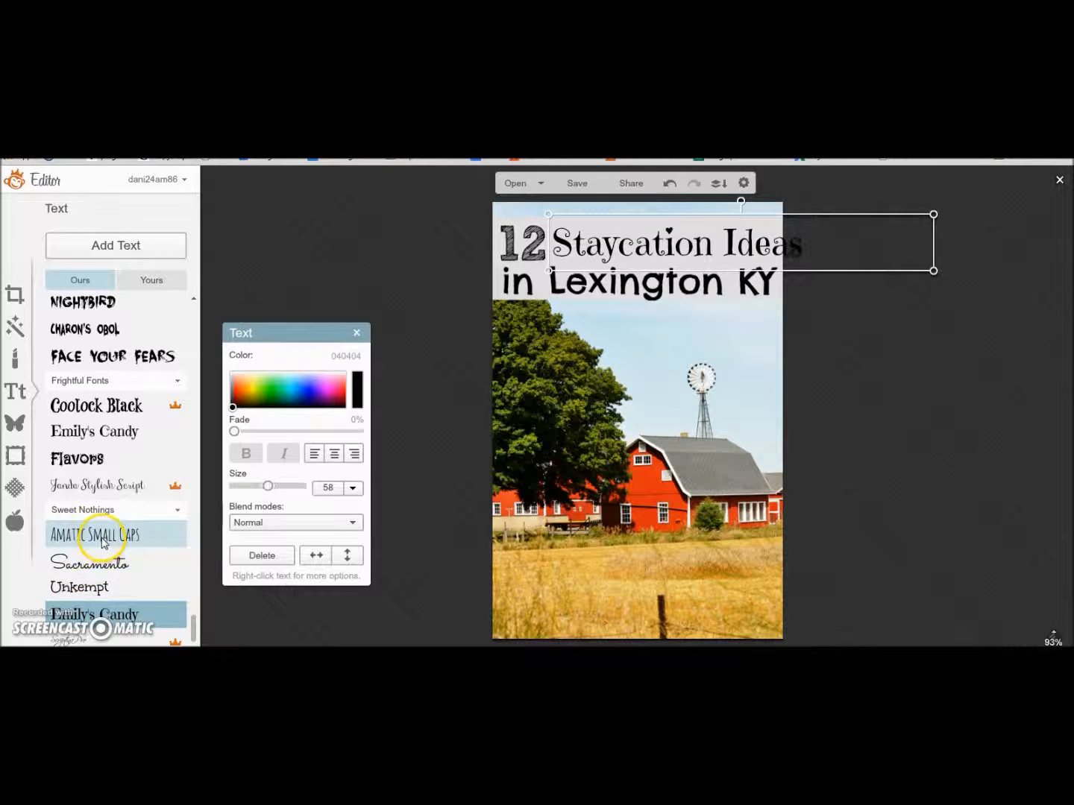
click(100, 589)
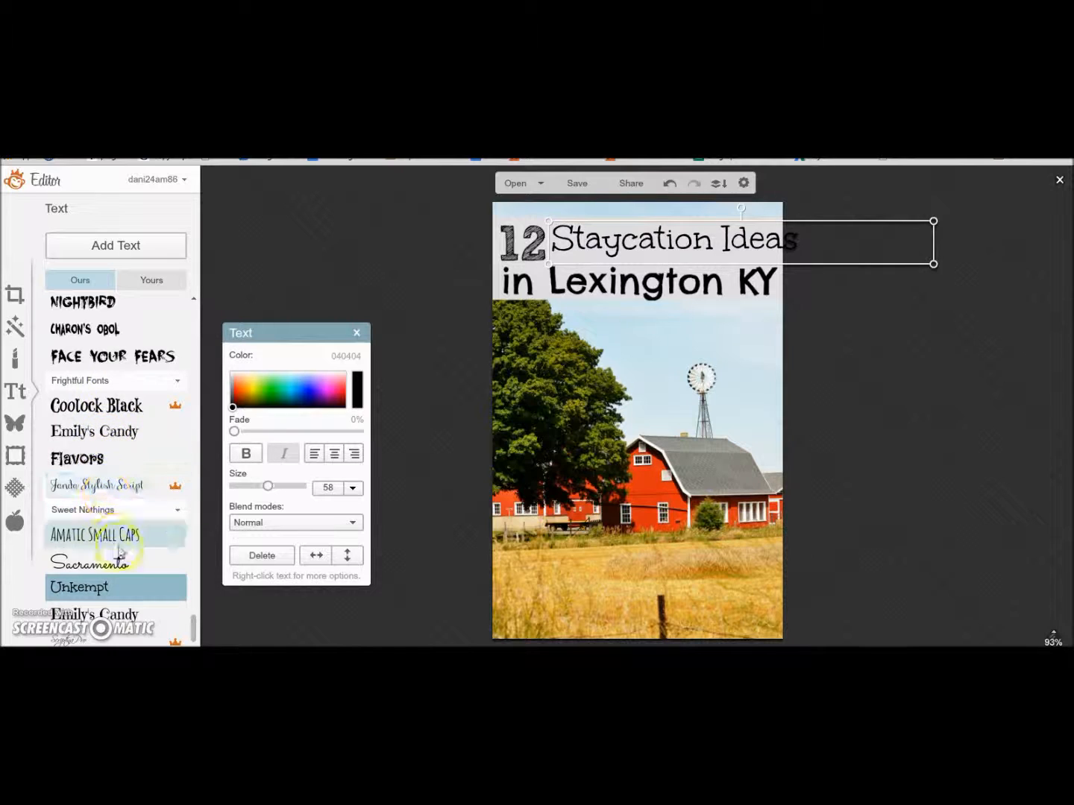
Delete the "12" and "Staycation Ideas" texts from the title band.
drag(198, 607, 196, 313)
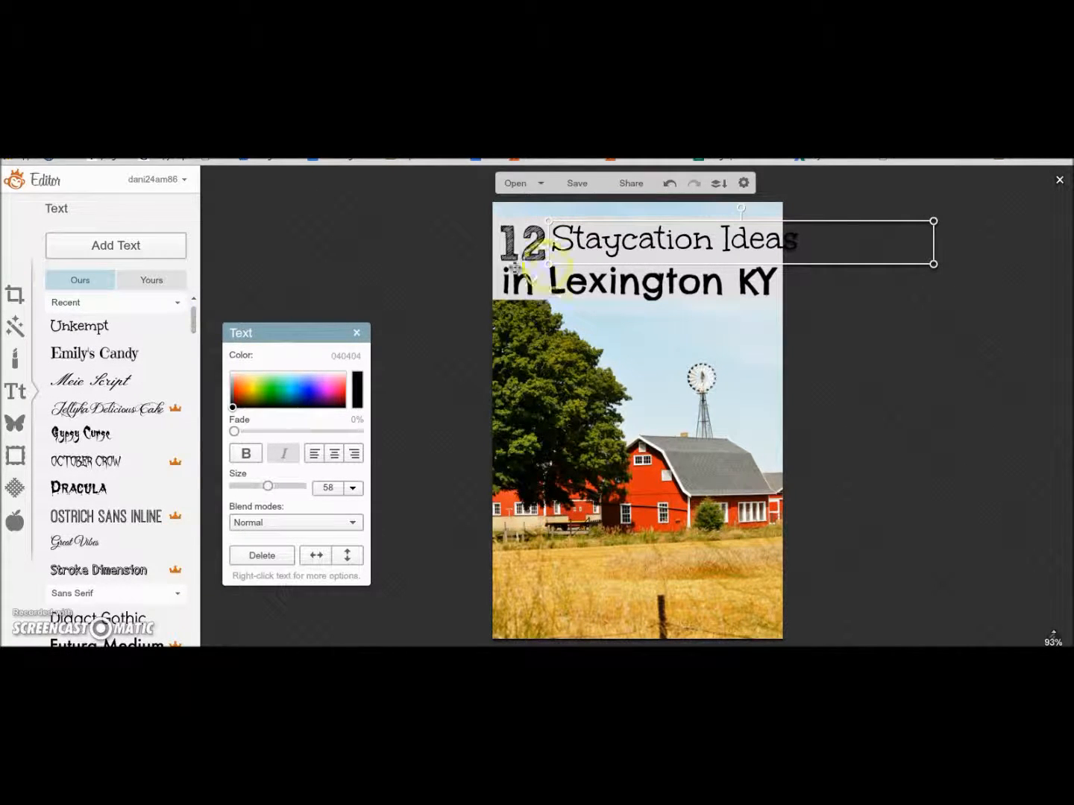
click(539, 243)
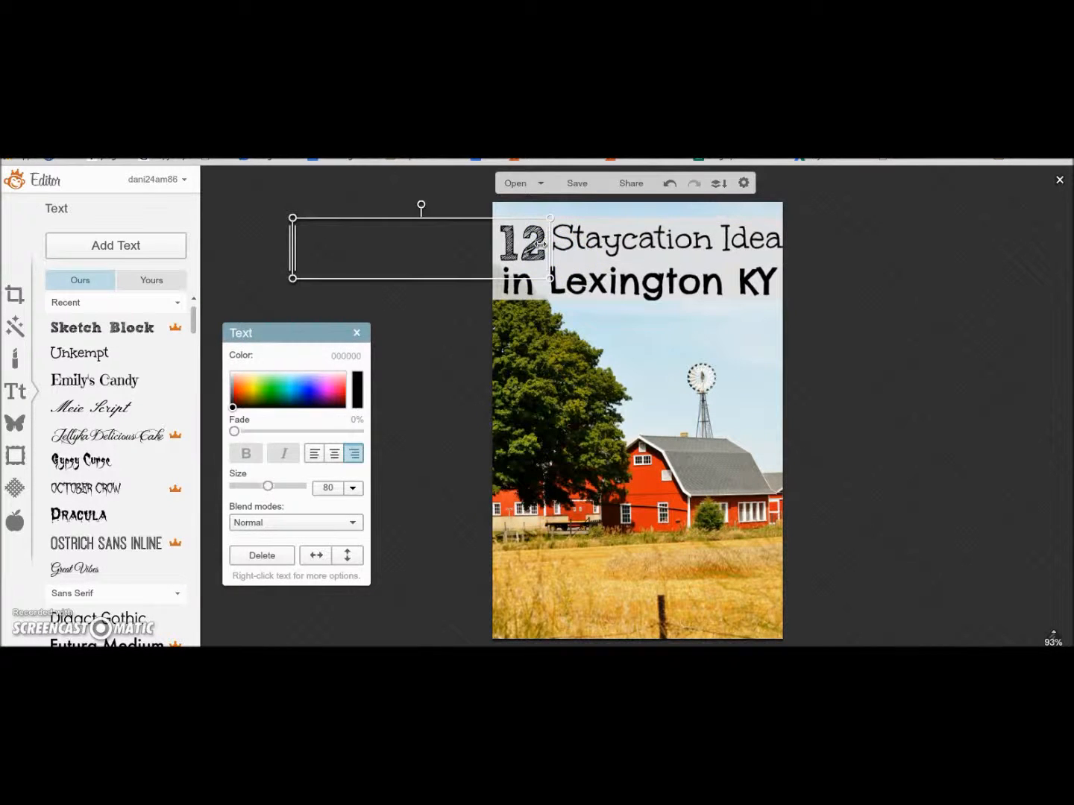
key(Delete)
click(589, 239)
key(Delete)
click(590, 255)
Set the title band's fill color to white.
click(600, 288)
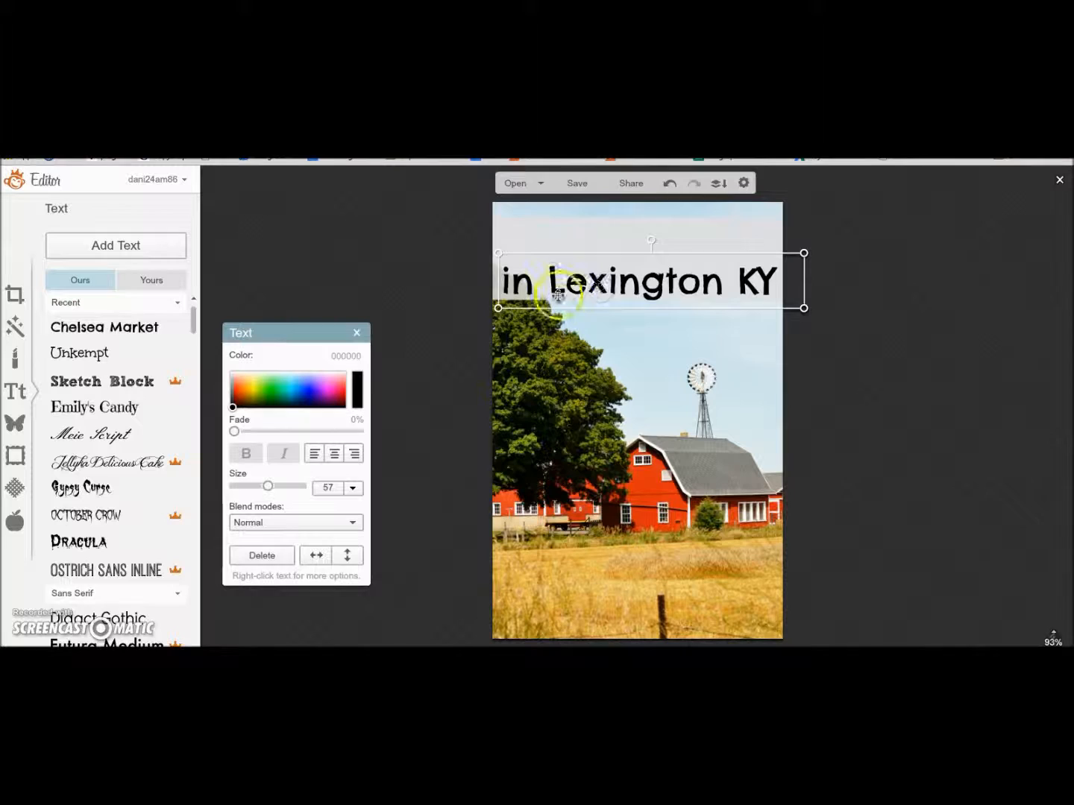
click(810, 278)
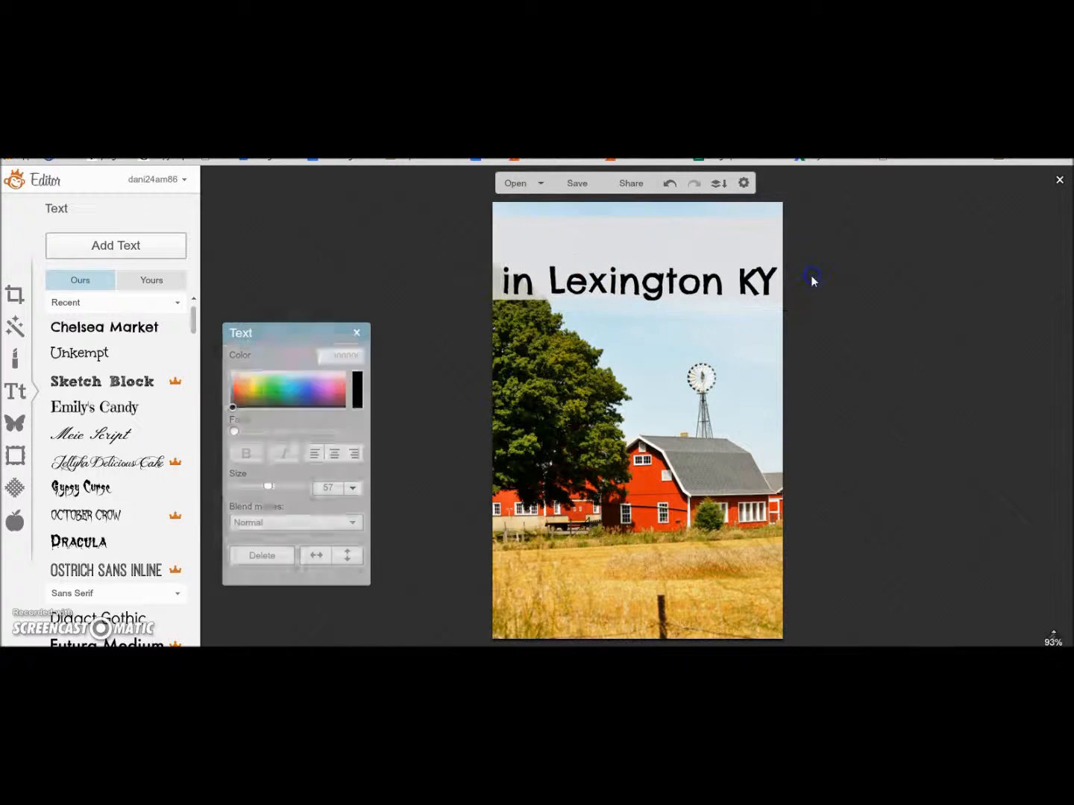
click(756, 279)
click(282, 409)
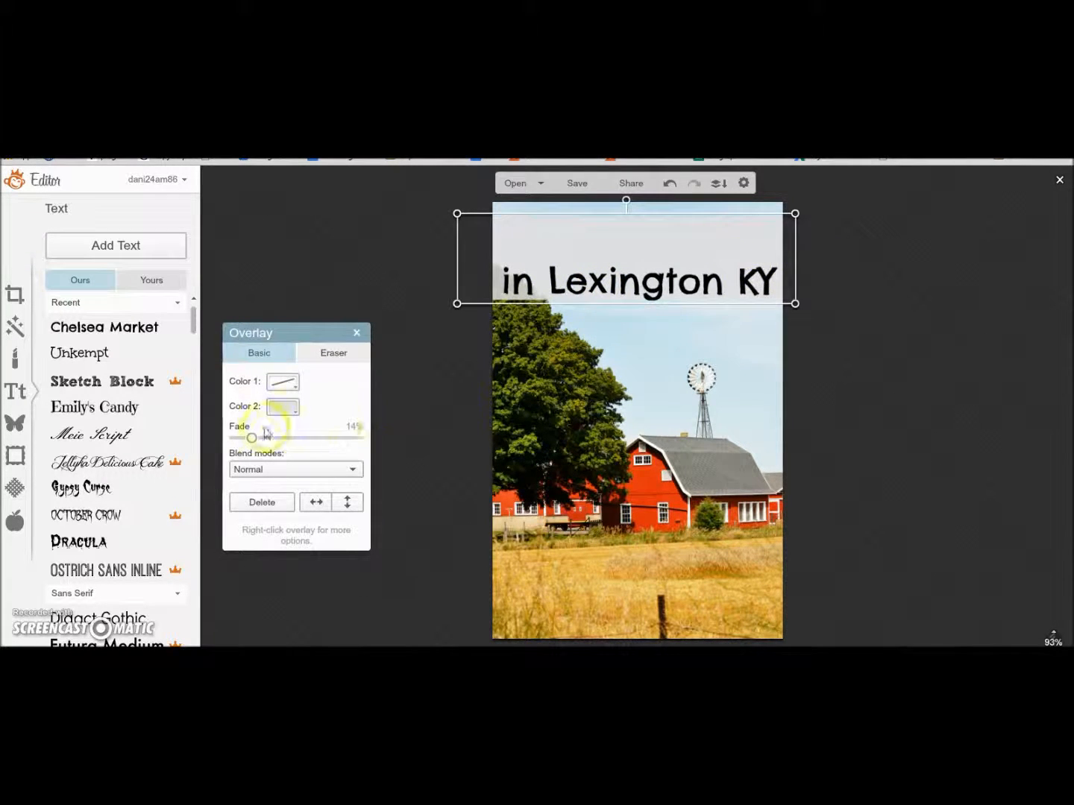
click(298, 411)
click(263, 536)
Replace the text "in Lexington KY" with "Farm Unit Study".
click(723, 263)
click(799, 291)
click(693, 282)
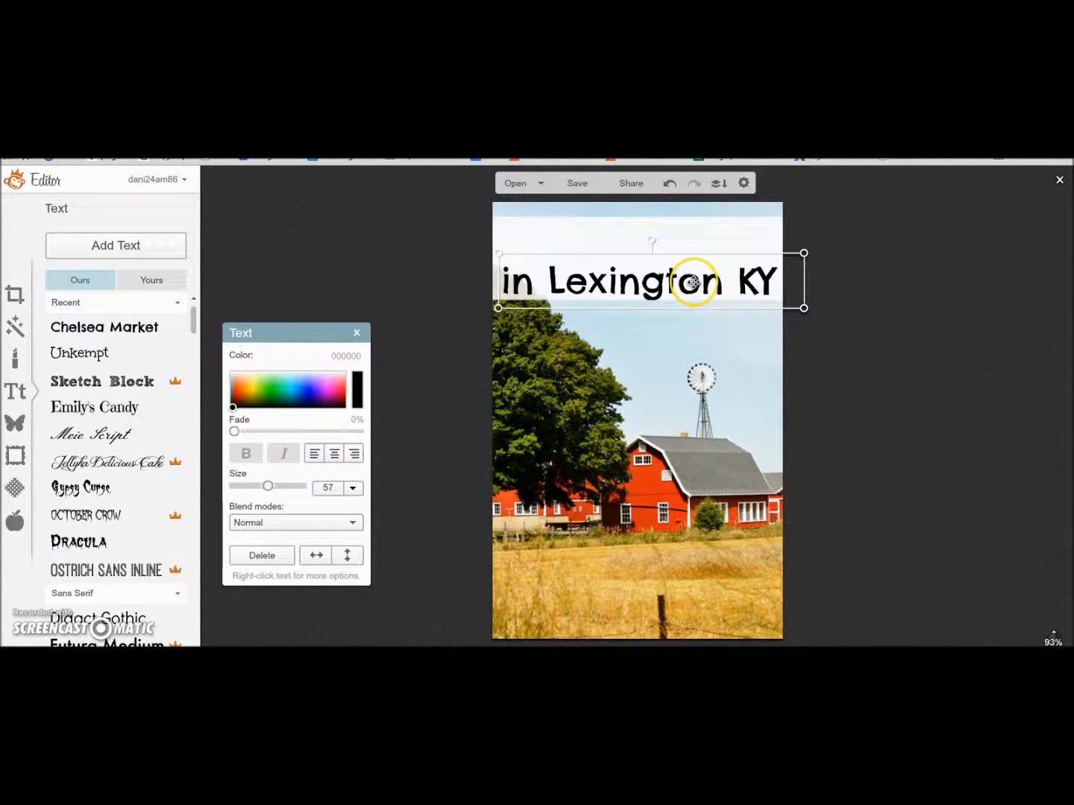
drag(779, 281, 506, 282)
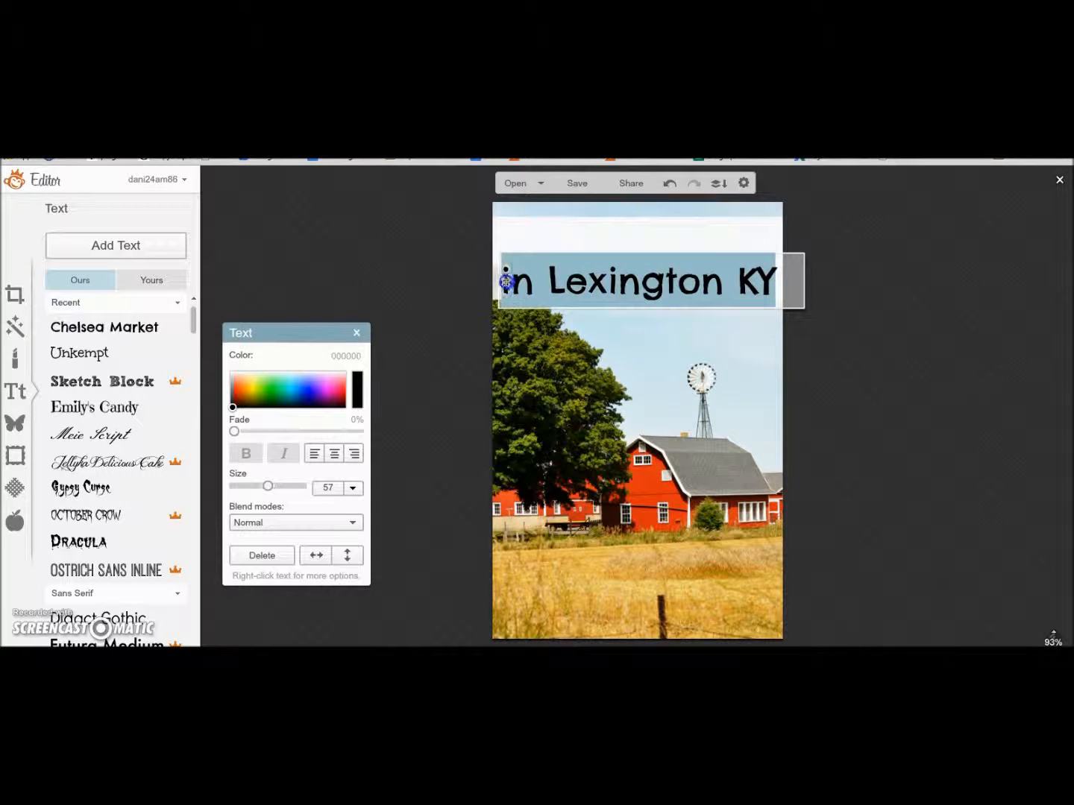
text(Farm unit Study)
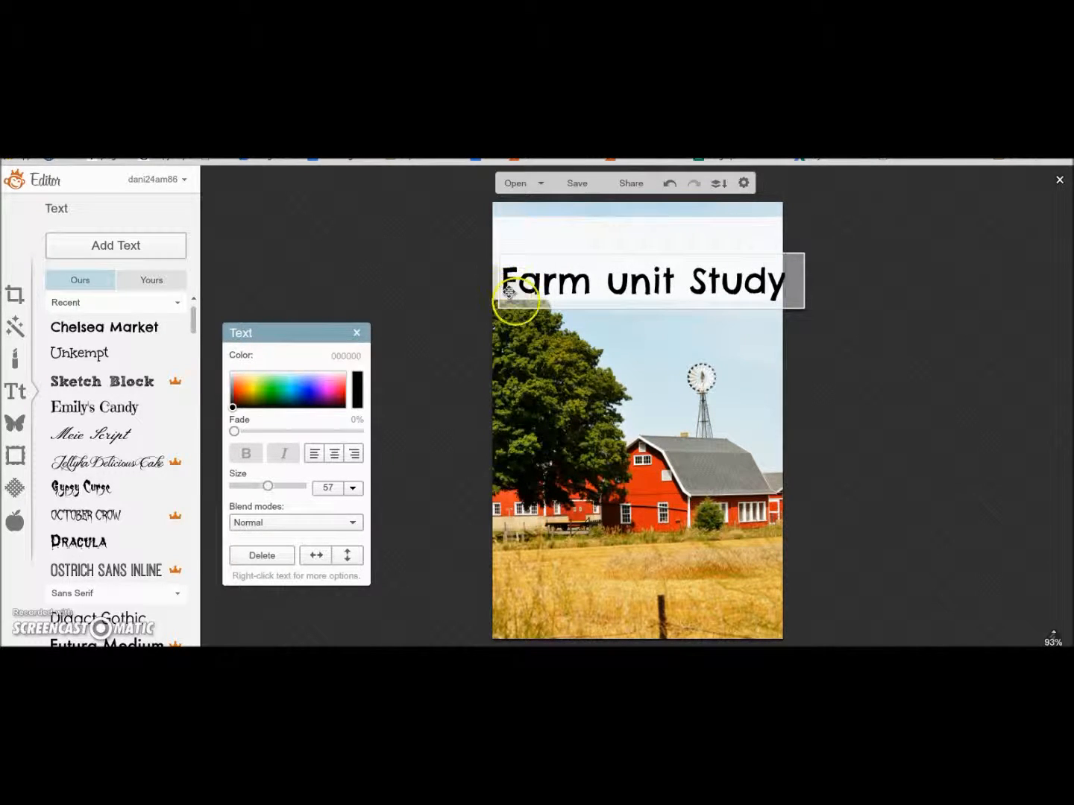
key(BackSpace)
text(U)
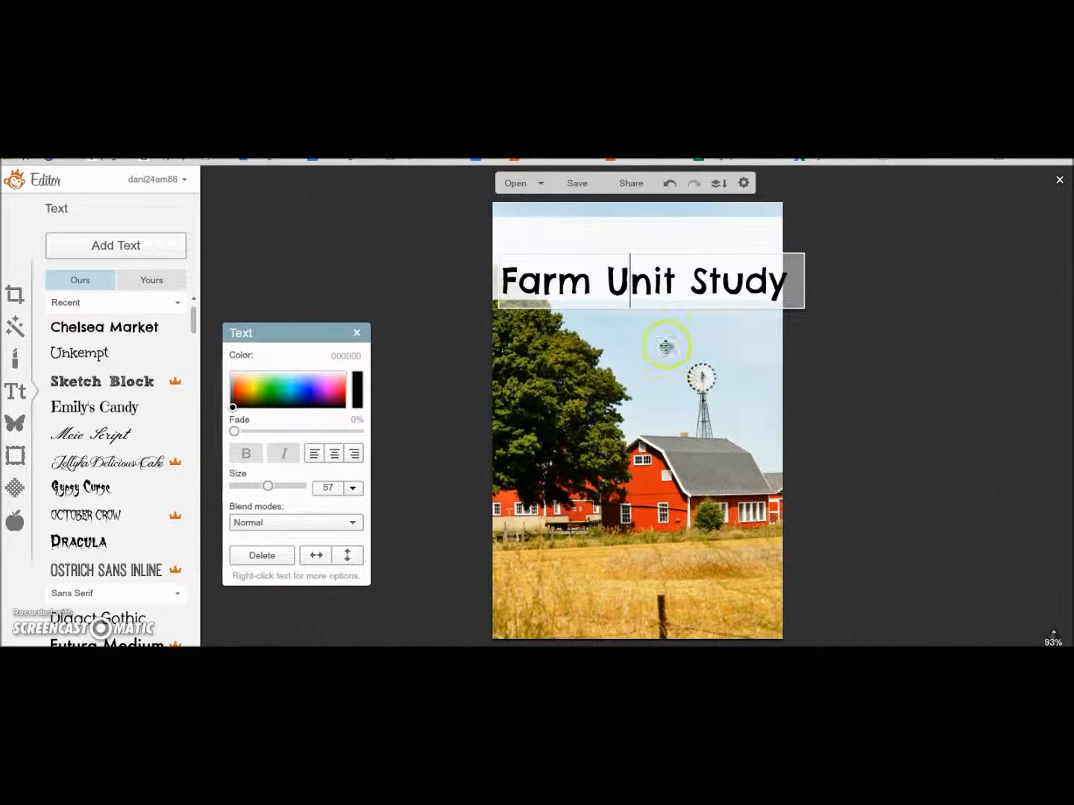
drag(651, 275, 640, 273)
click(640, 274)
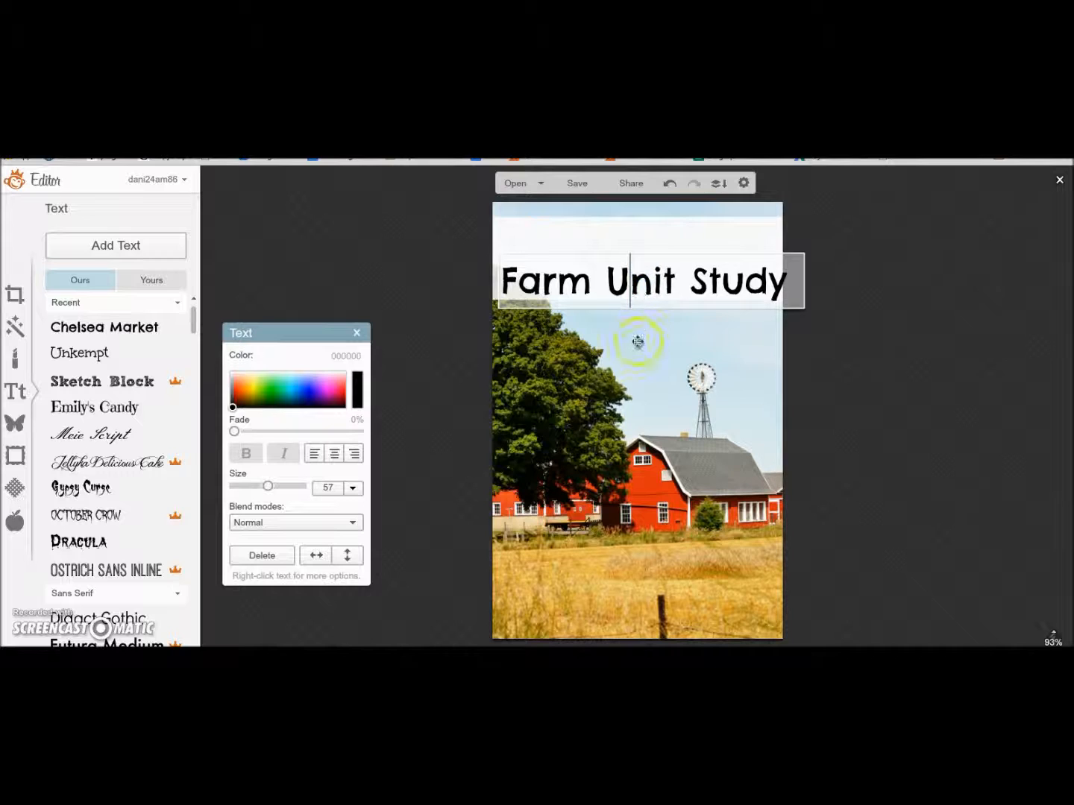
Move "Farm Unit Study" up and slightly left so it sits centered within the white band.
click(598, 312)
click(767, 271)
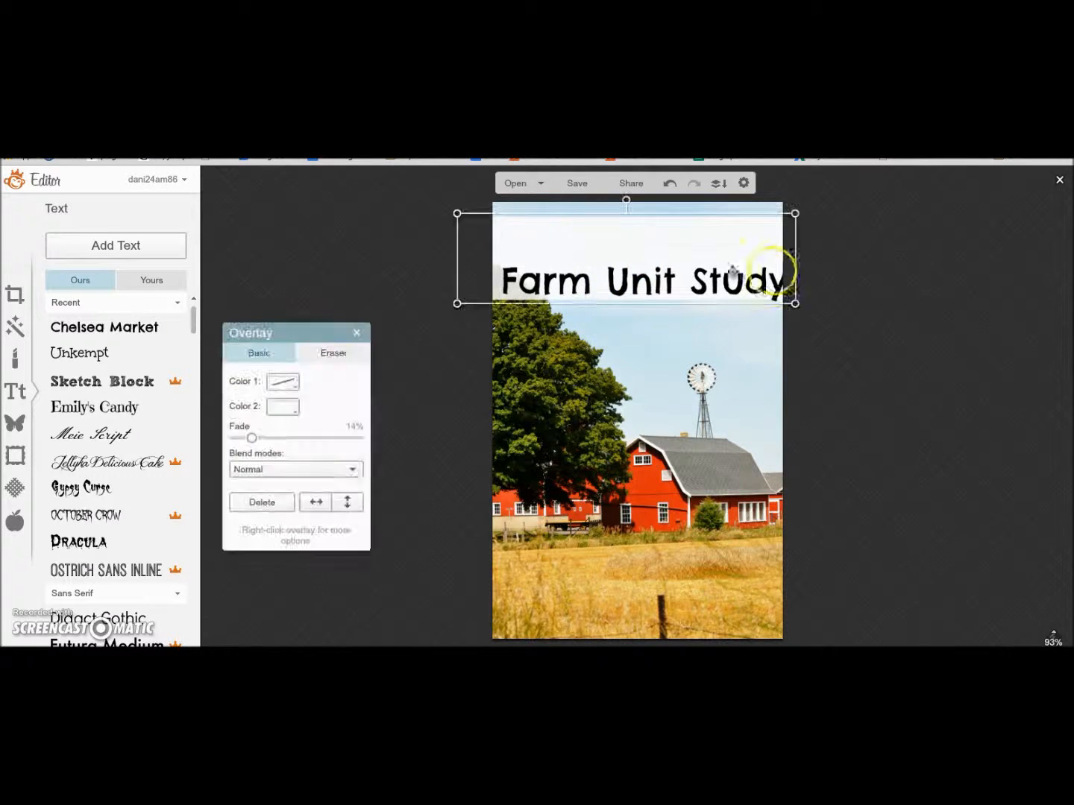
click(802, 279)
click(783, 283)
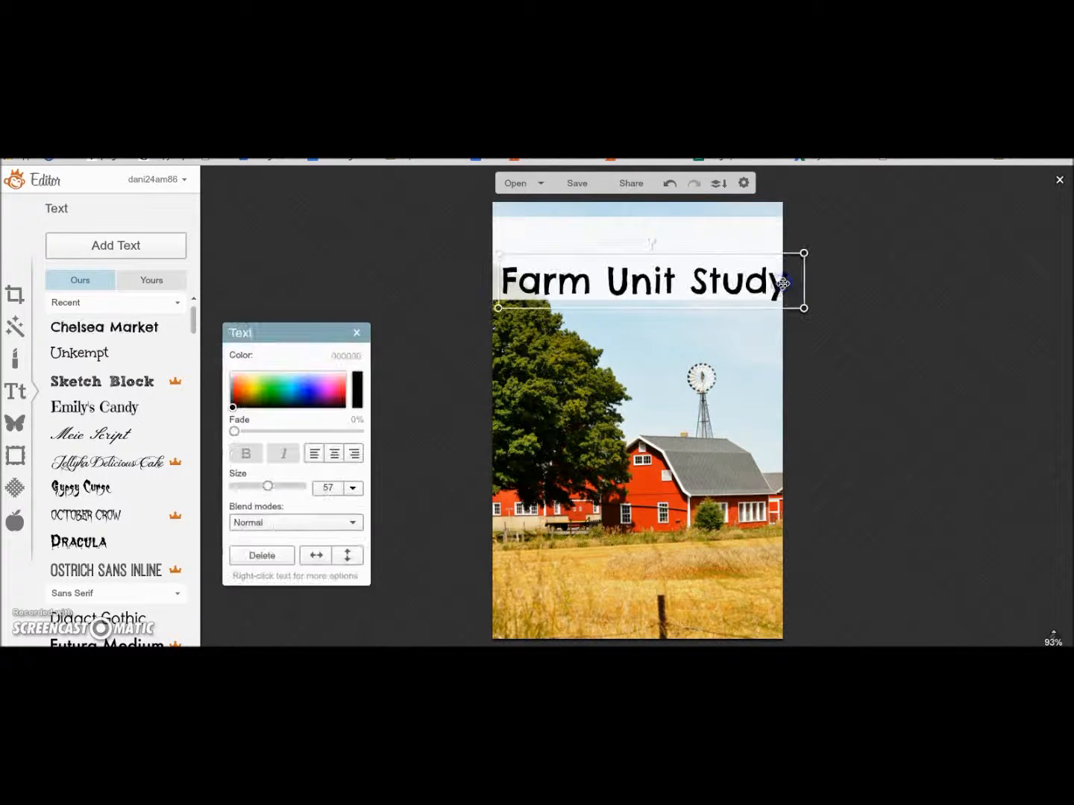
drag(783, 283, 778, 264)
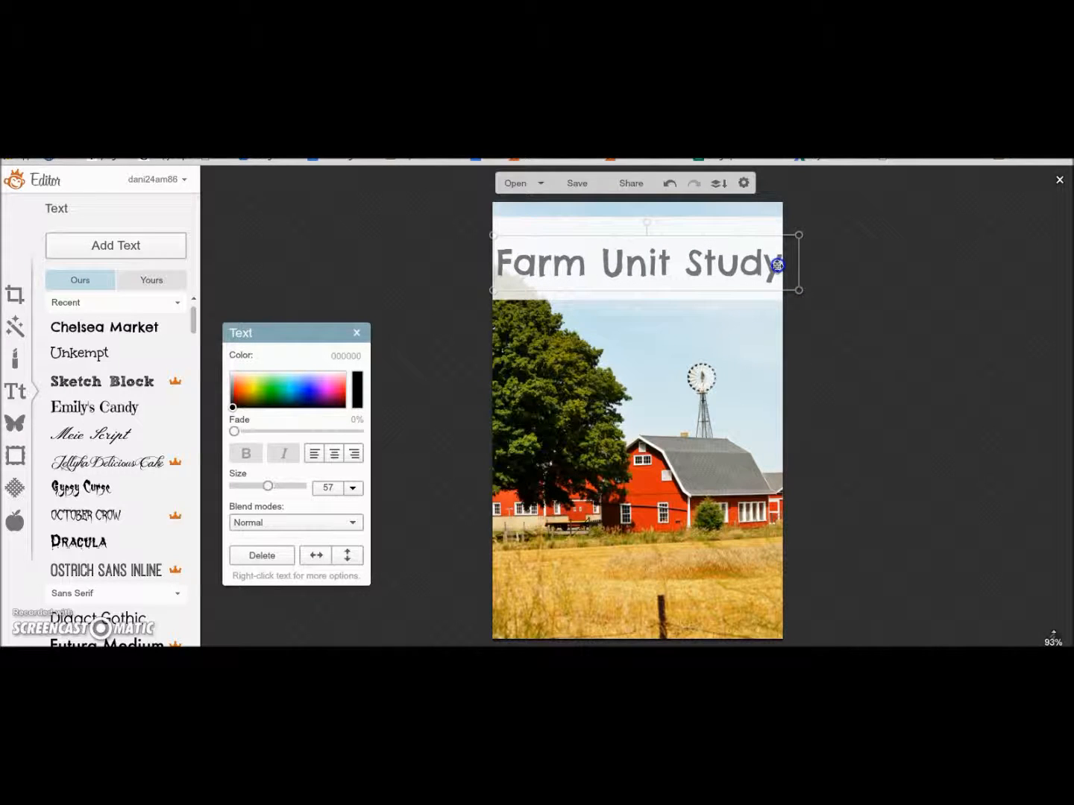
drag(777, 265, 775, 264)
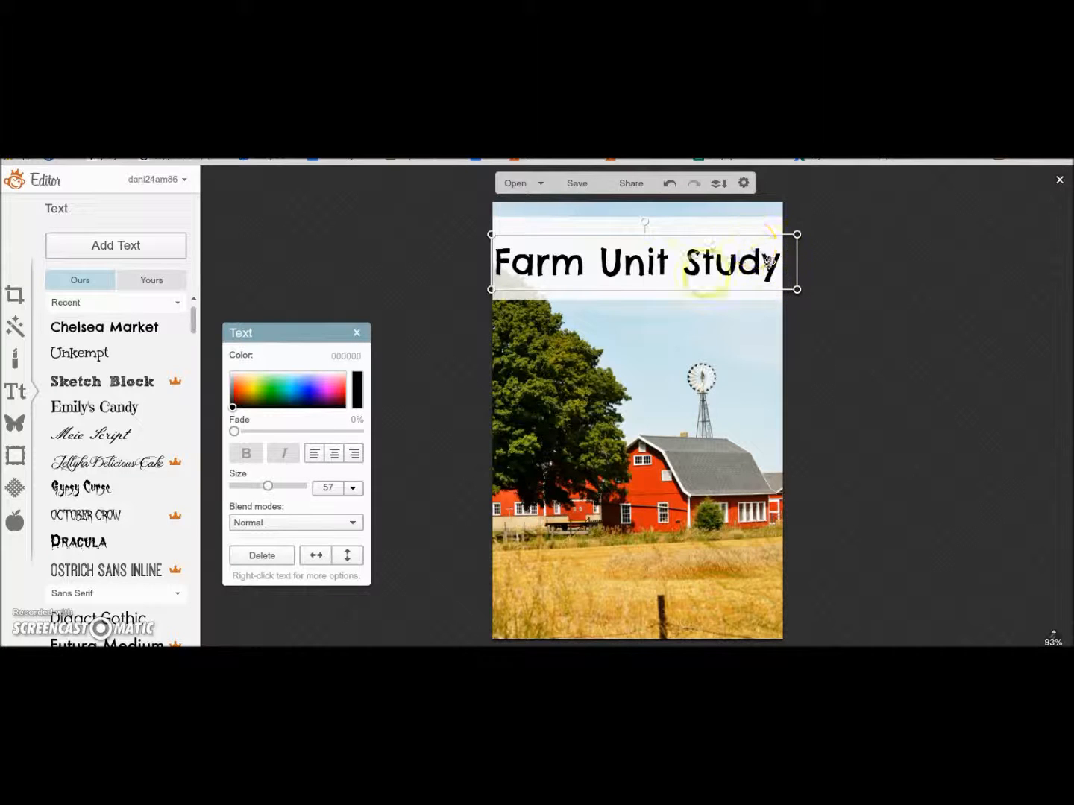
Insert "Free Printable" at the start of the "Farm Unit Study" title.
double_click(732, 265)
click(618, 270)
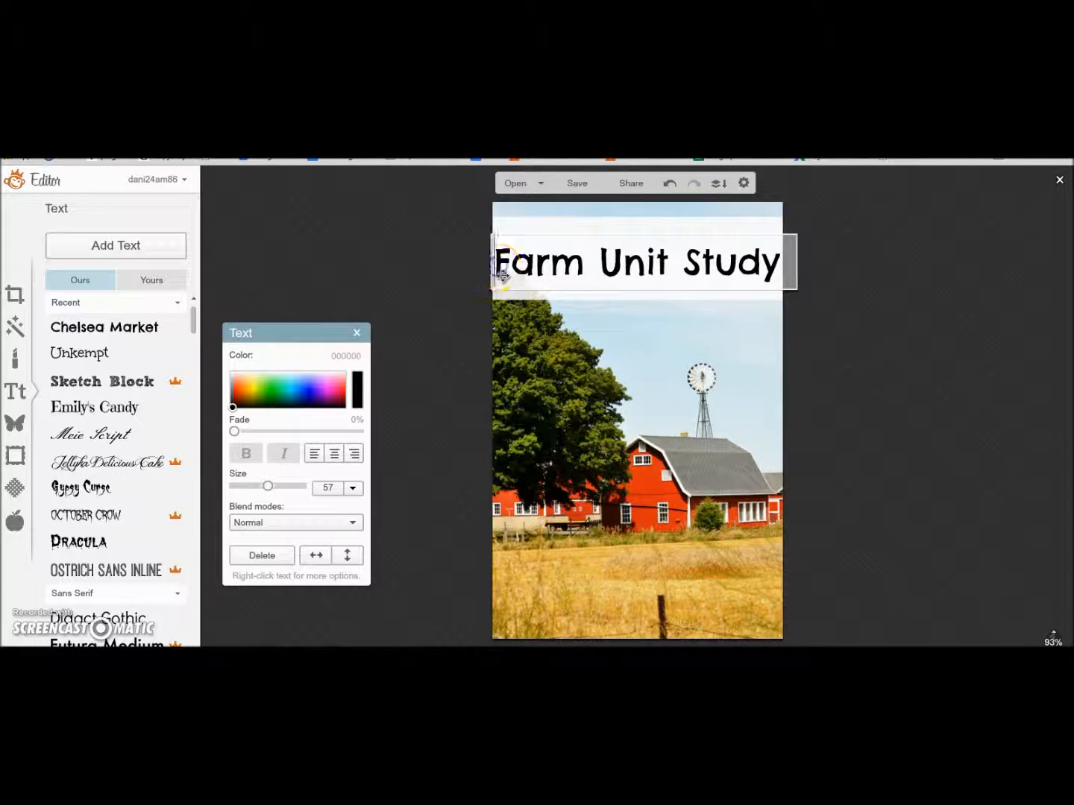
text(Sc)
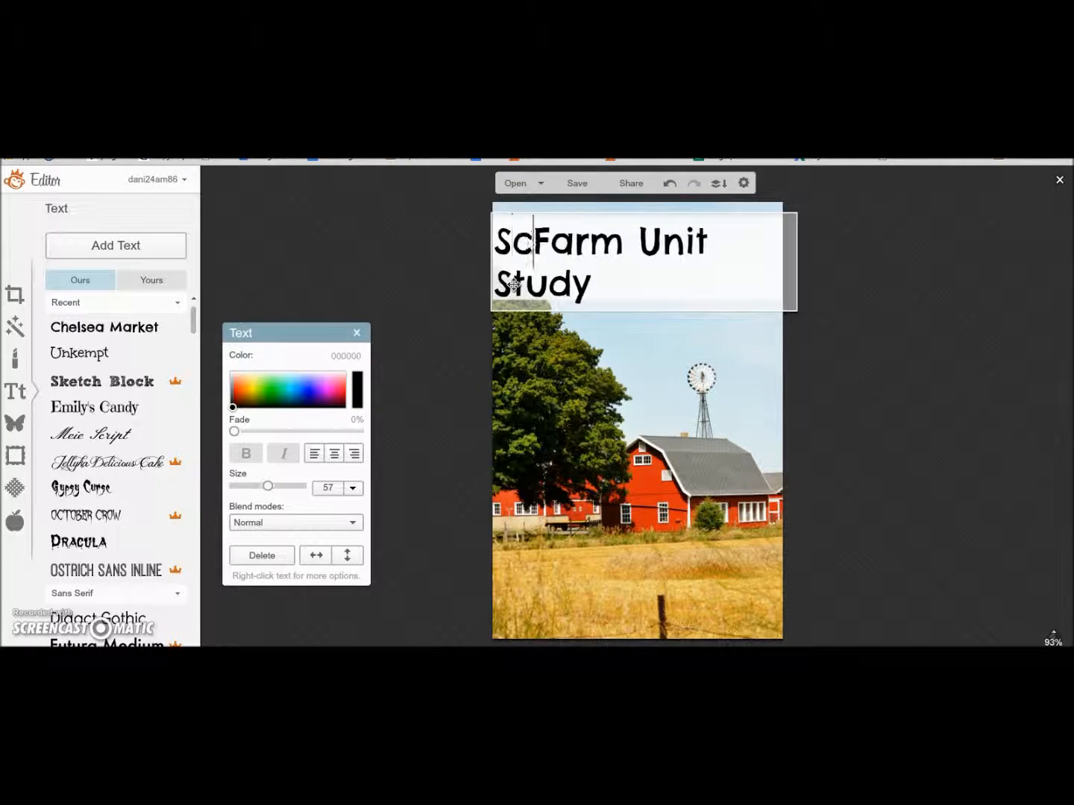
key(BackSpace)
key(BackSpace)
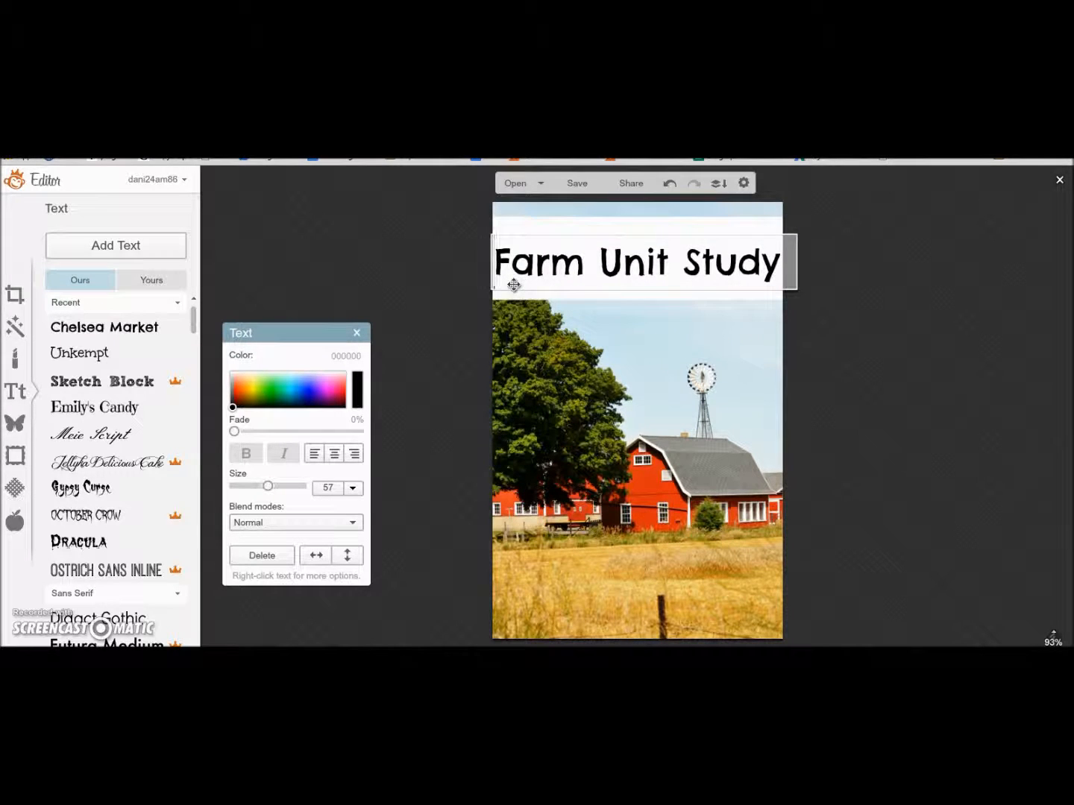
text(Free )
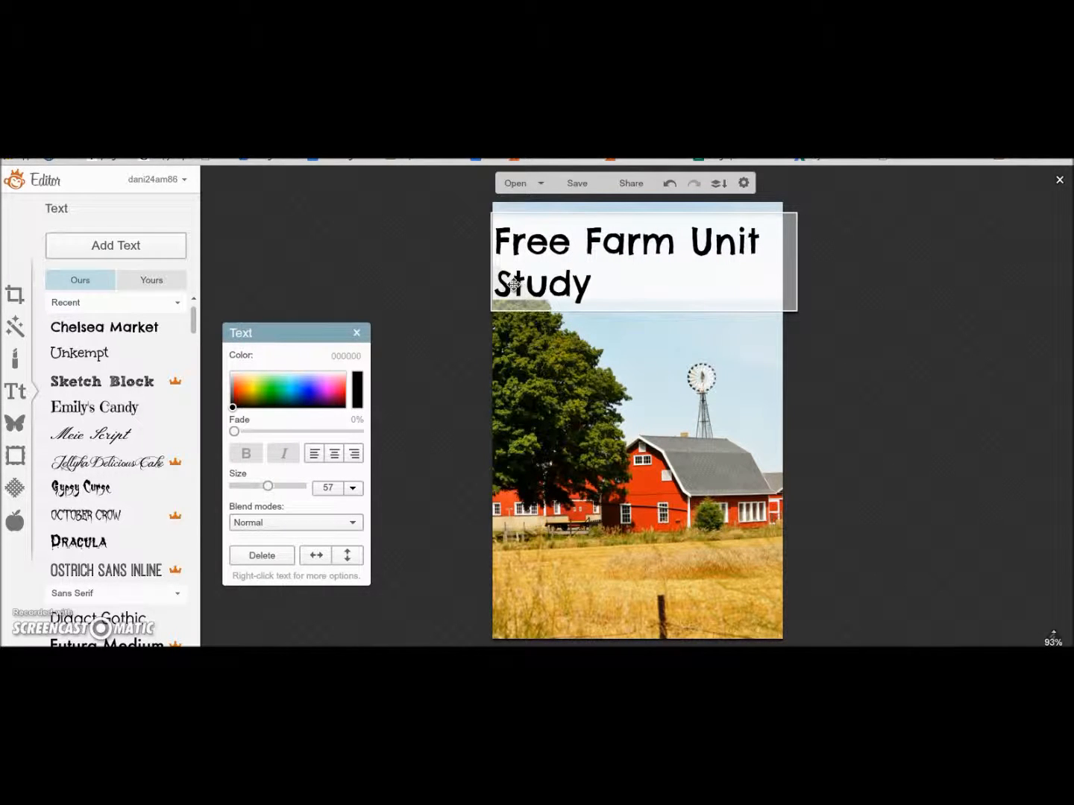
text(Printable)
click(770, 305)
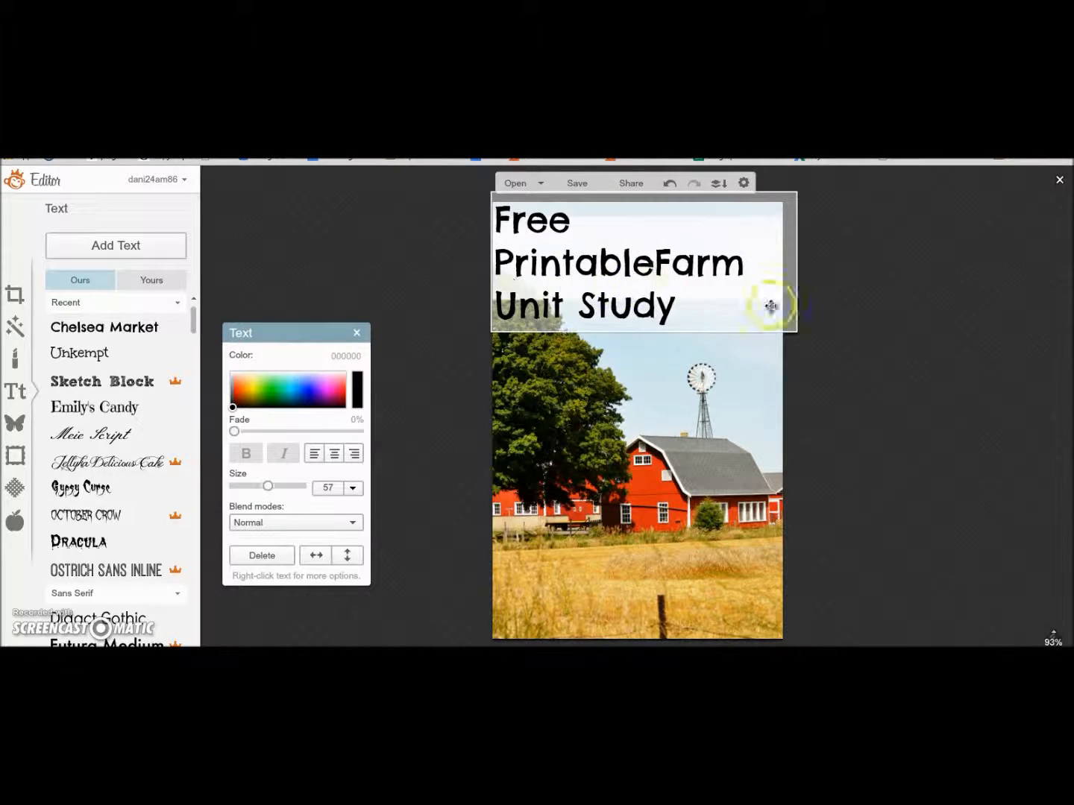
Shrink the "Free Printable Farm Unit Study" title to size 29 so it fits on one line in the white band.
click(797, 282)
drag(800, 282, 778, 298)
click(768, 255)
mouse_move(778, 242)
mouse_down()
mouse_move(826, 242)
mouse_move(820, 264)
mouse_move(791, 258)
mouse_up()
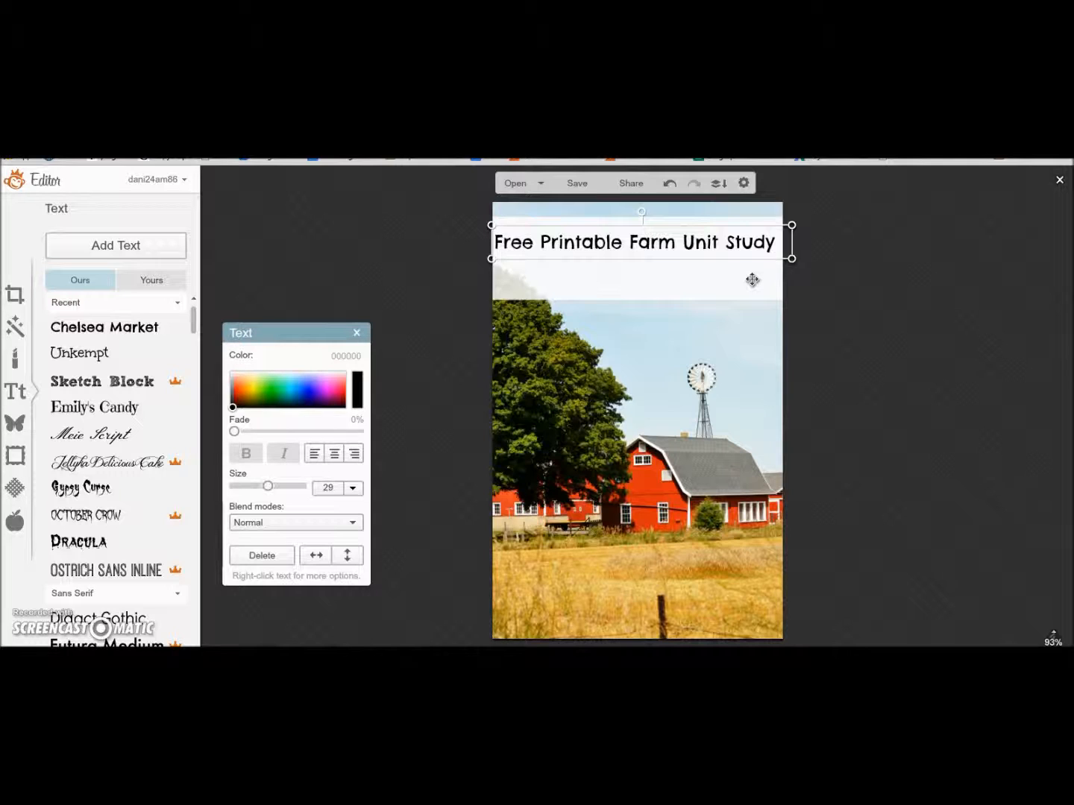
Break the title into two lines, with "Farm Unit Study" starting the second line.
click(634, 243)
click(635, 268)
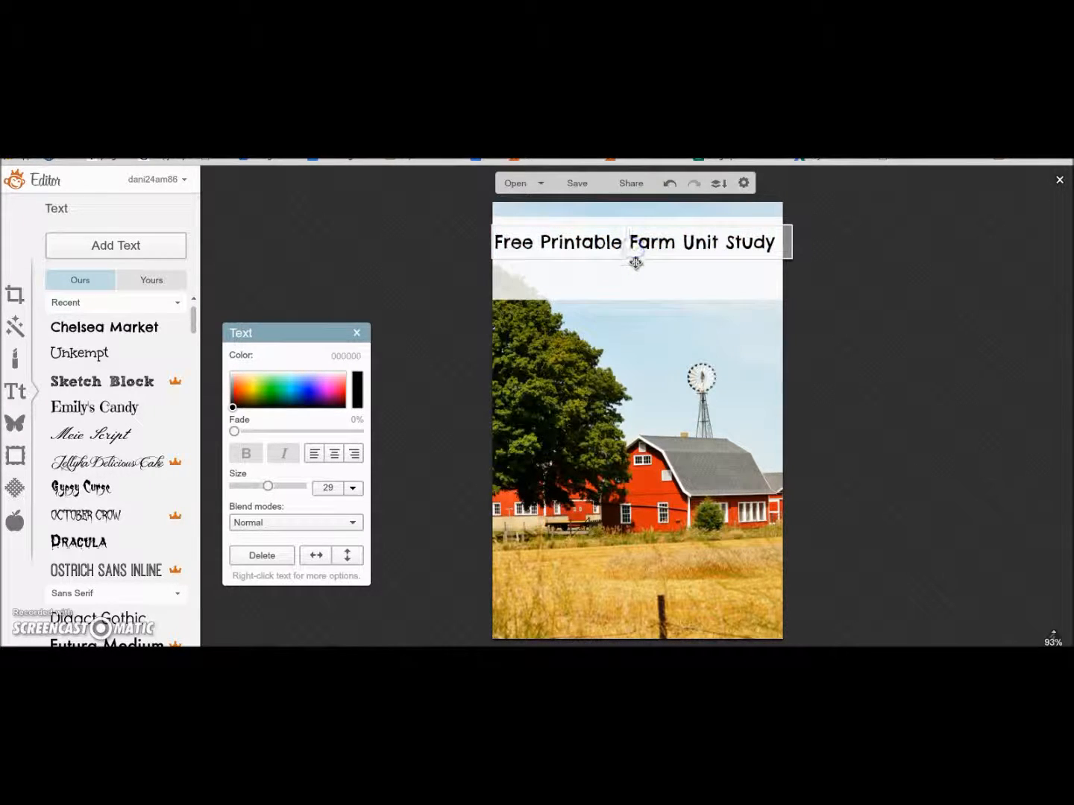
key(Return)
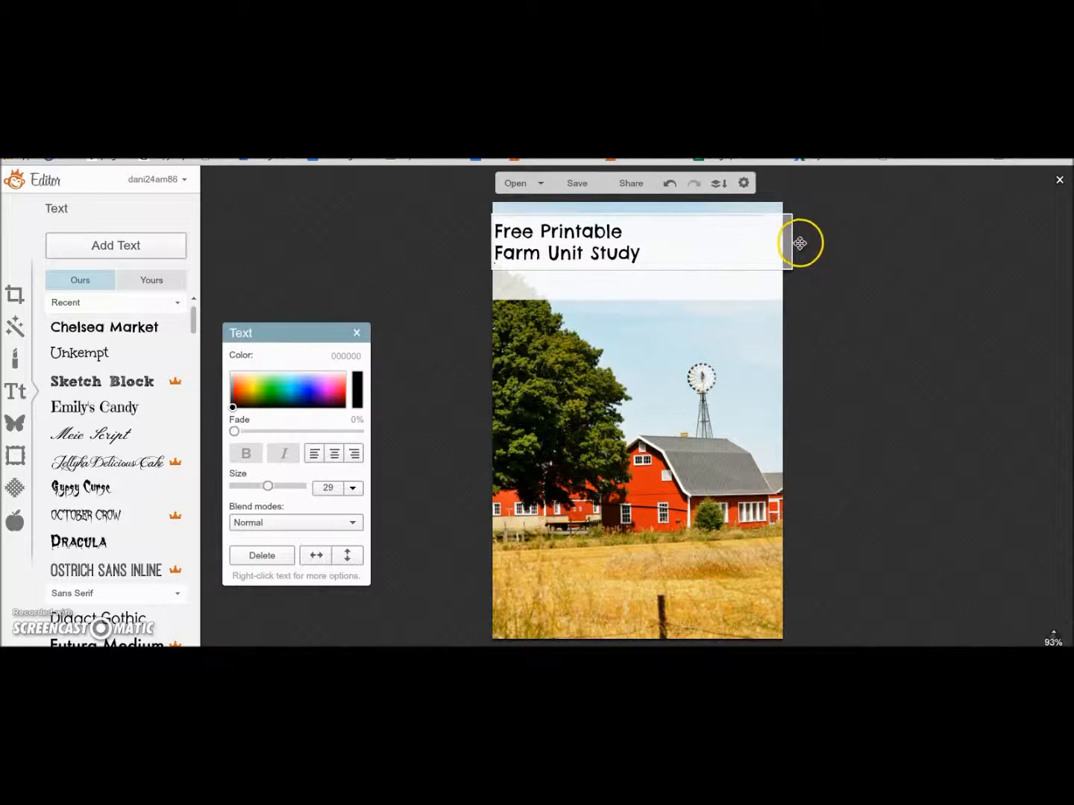
Widen the two-line title's text box past the photo's right edge and return the shifted white band to its place behind the title.
click(799, 243)
click(636, 241)
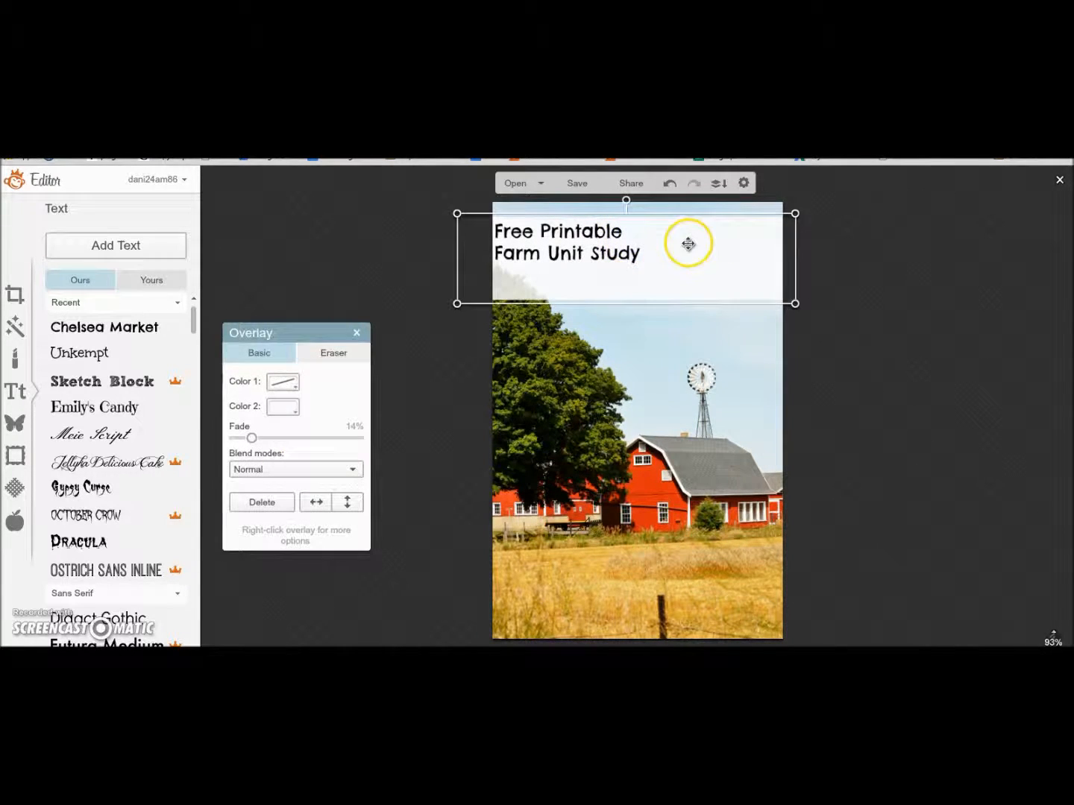
click(805, 247)
click(790, 244)
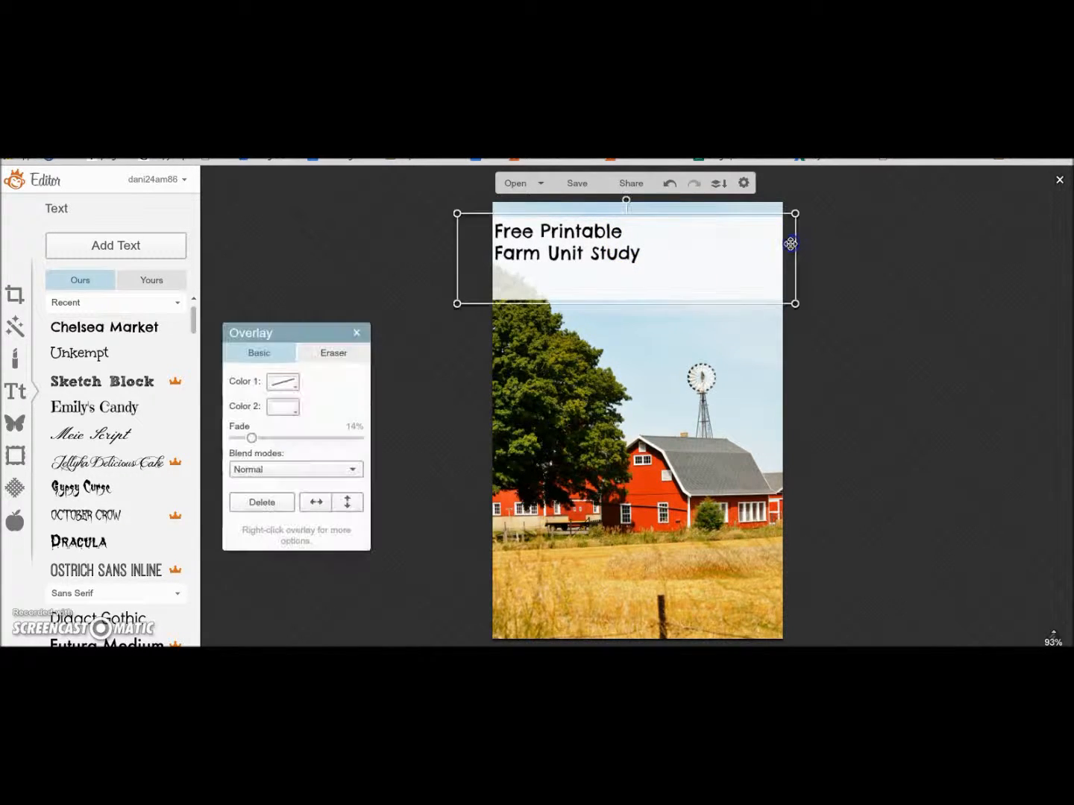
drag(794, 243, 769, 287)
click(623, 228)
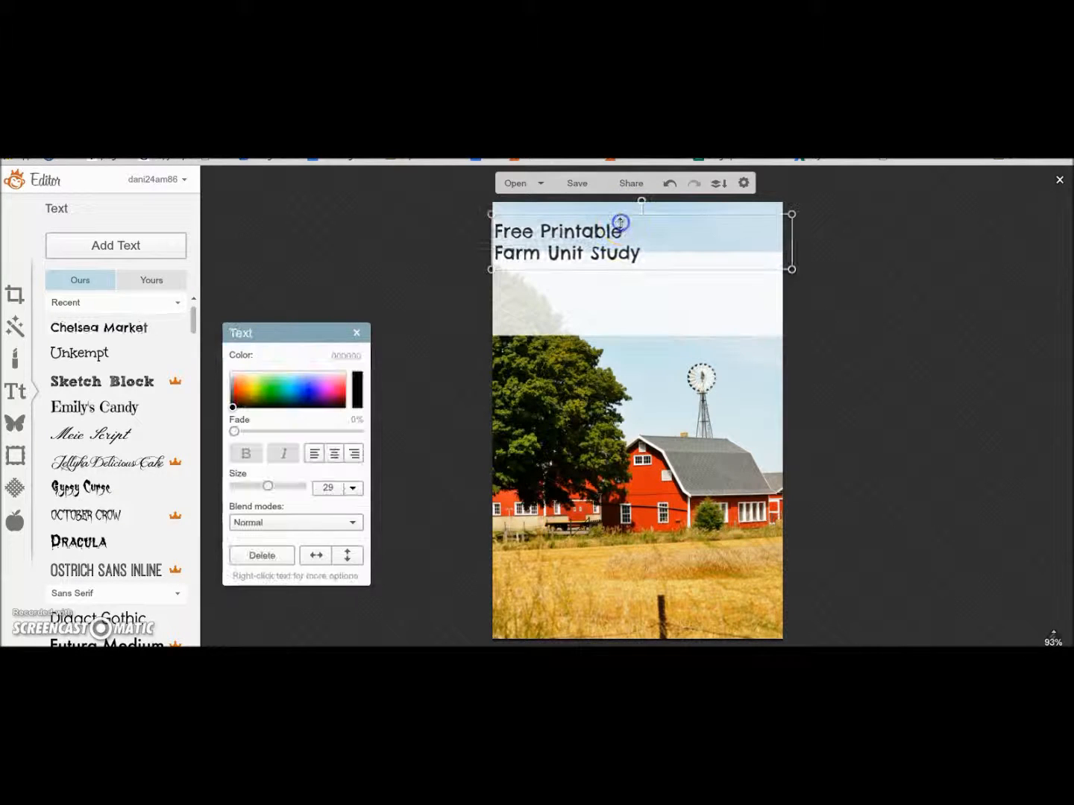
drag(792, 242, 828, 242)
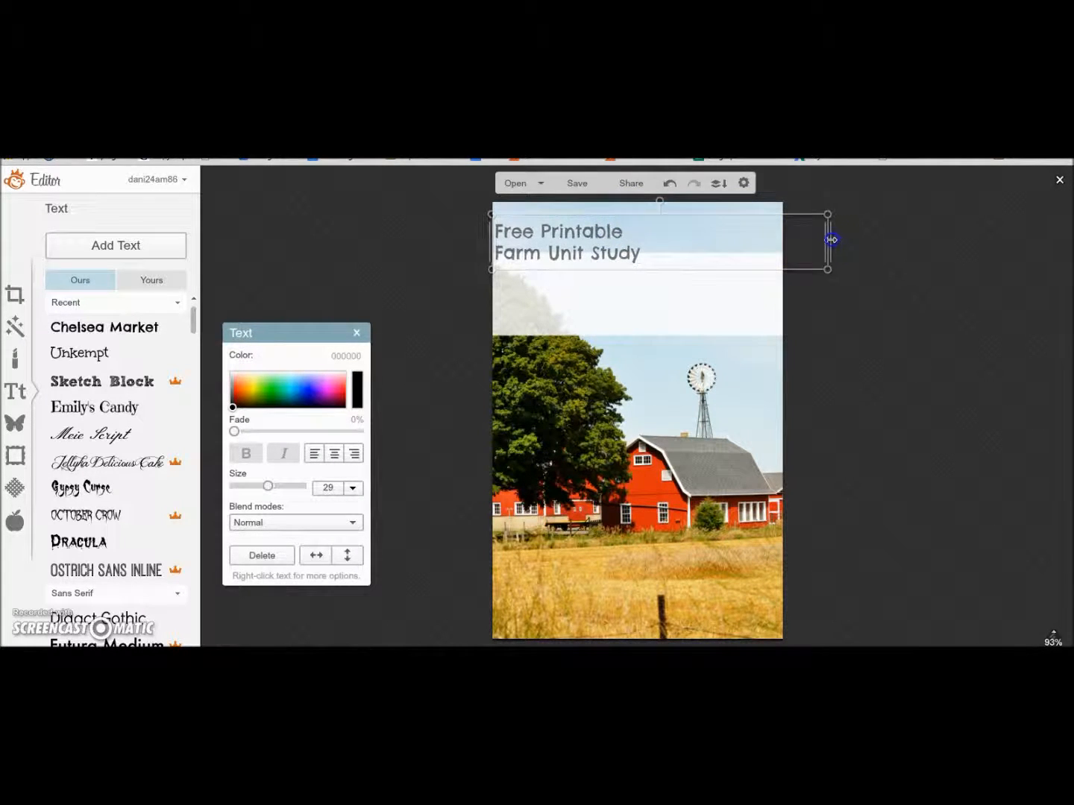
drag(737, 317, 743, 277)
Delete the two-line "Free Printable Farm Unit Study" title from the white band.
click(804, 253)
click(679, 245)
click(647, 251)
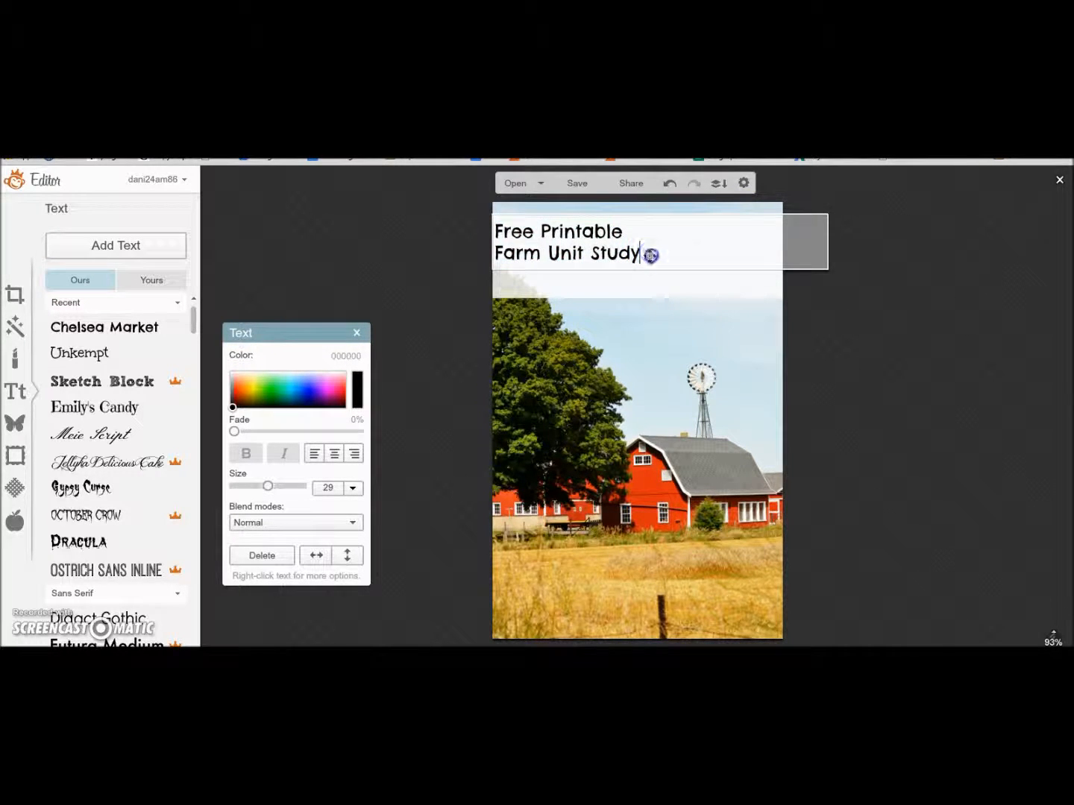
drag(633, 227, 494, 230)
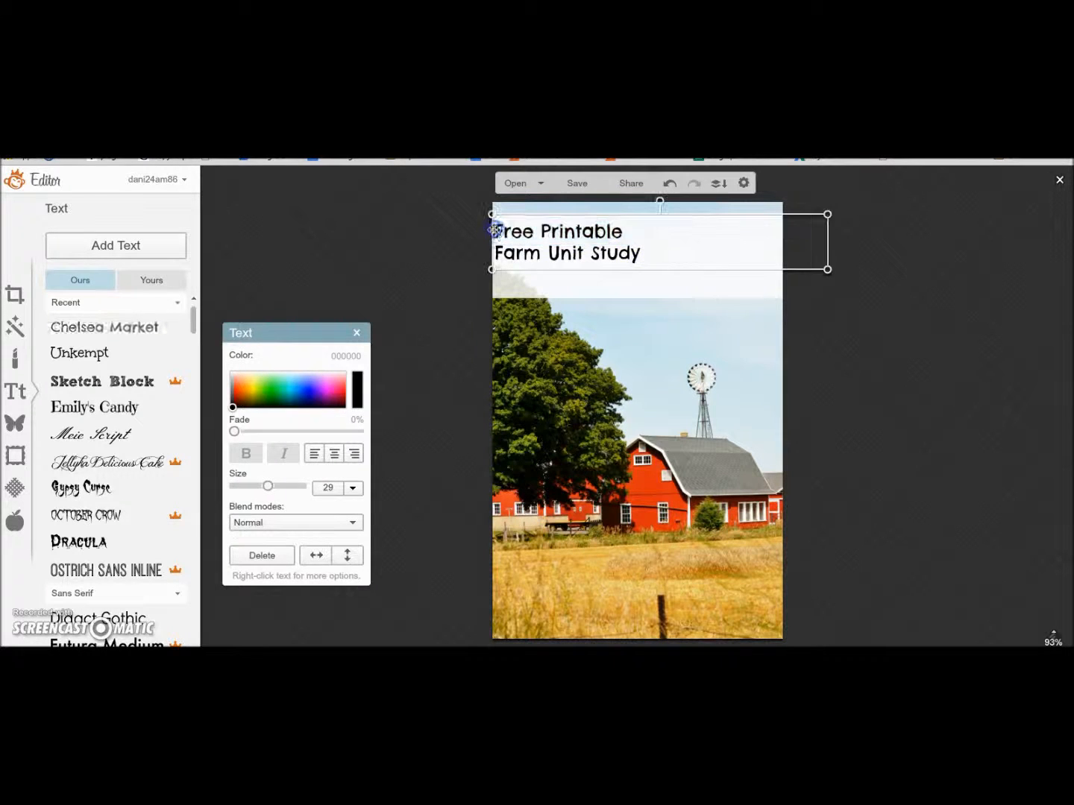
key(Delete)
Add a new text reading "Farm Unit Study" and move it up into the white band.
click(164, 245)
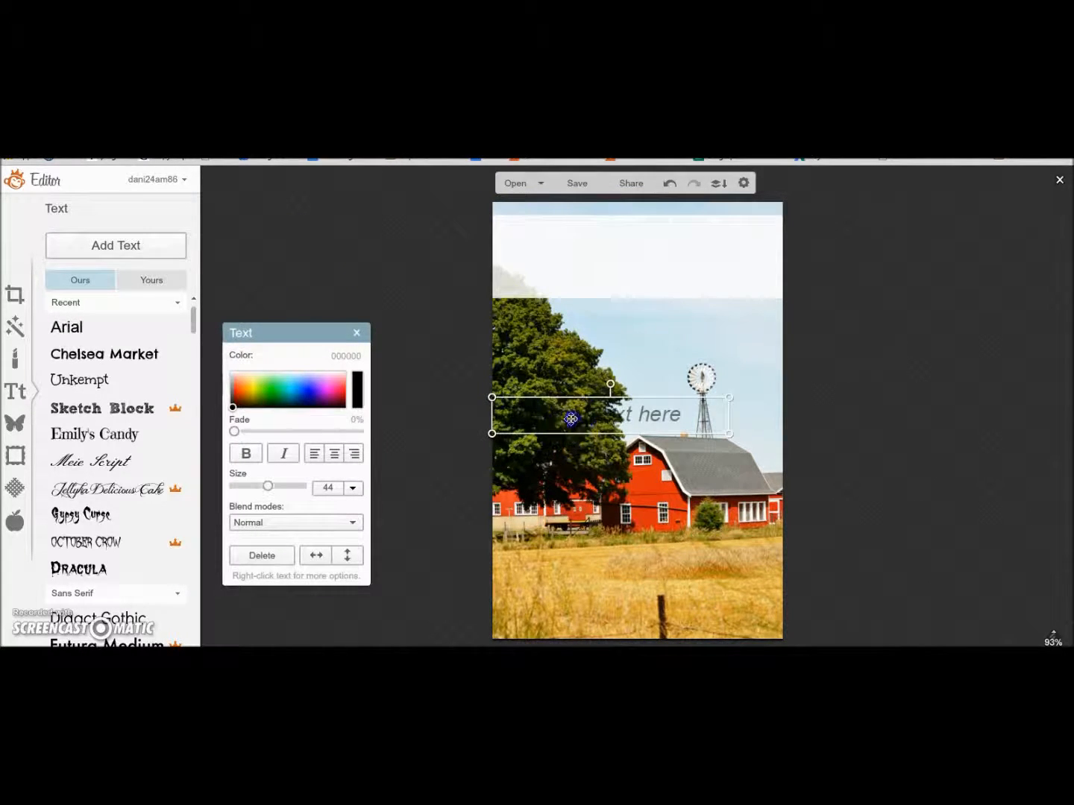
click(570, 419)
text(Farm Unit Study)
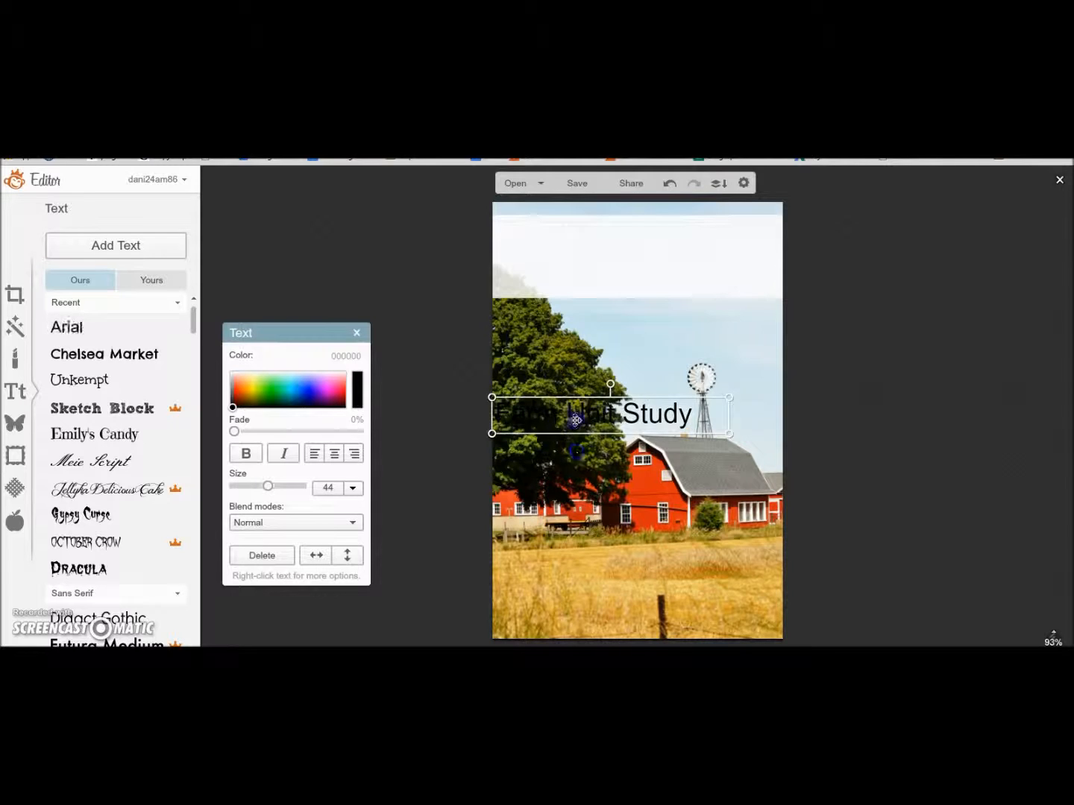
drag(570, 419, 575, 247)
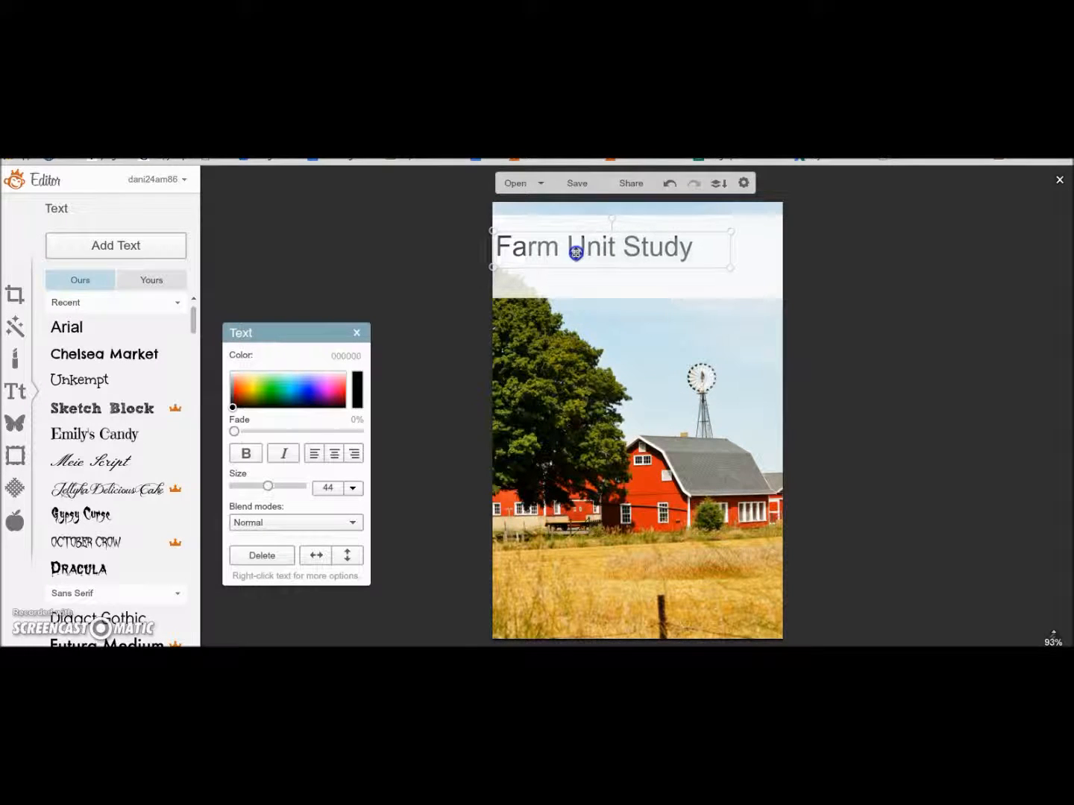
Try the Unkempt, Arial, Sketch Block and Chelsea Market fonts on the "Farm Unit Study" text.
click(194, 321)
click(144, 347)
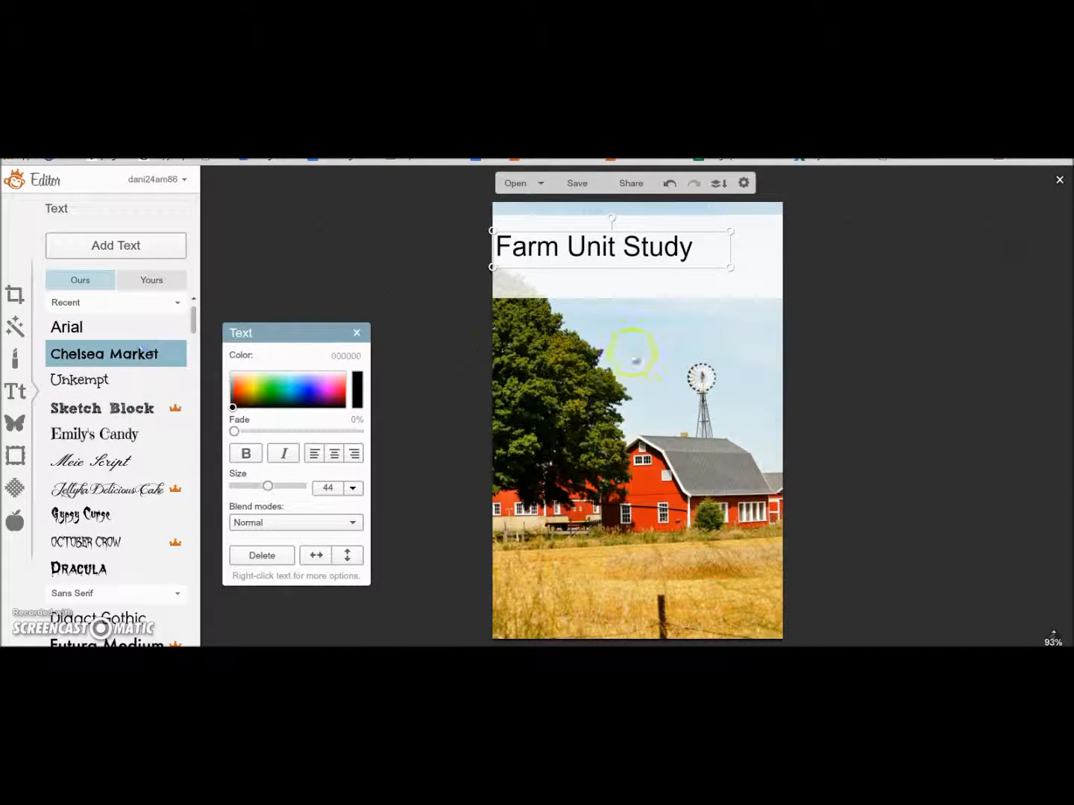
double_click(643, 251)
click(108, 379)
click(126, 381)
click(125, 381)
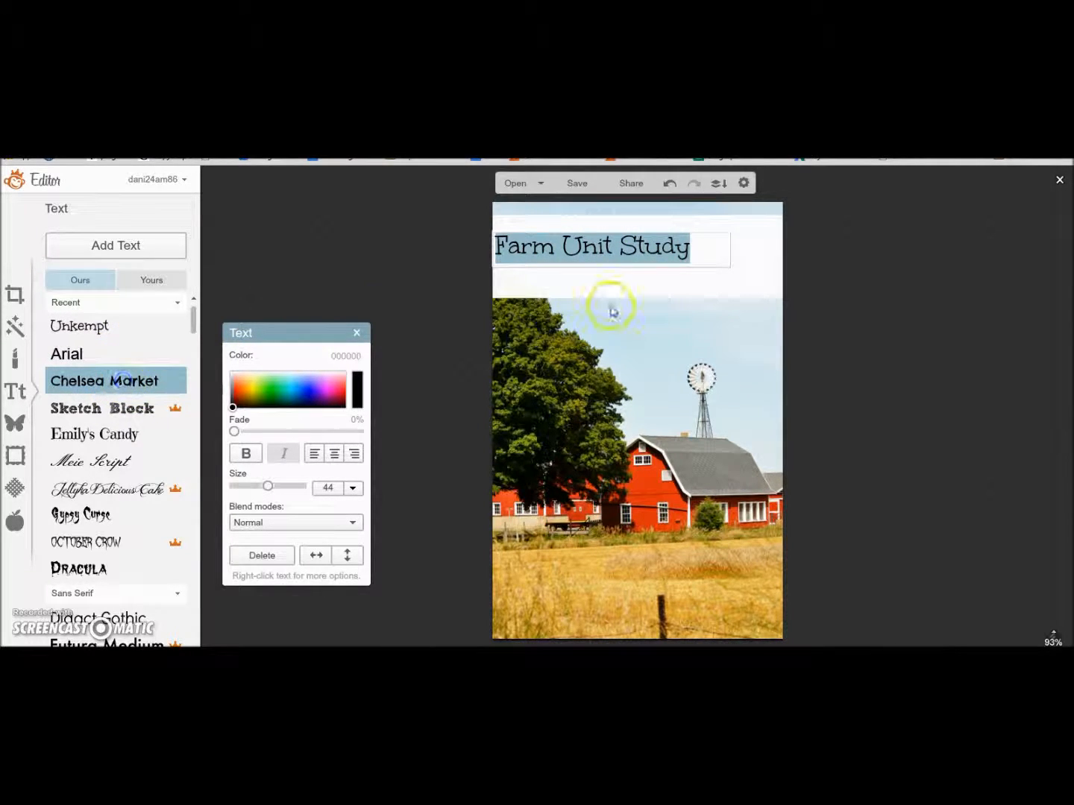
click(124, 353)
click(127, 381)
click(131, 405)
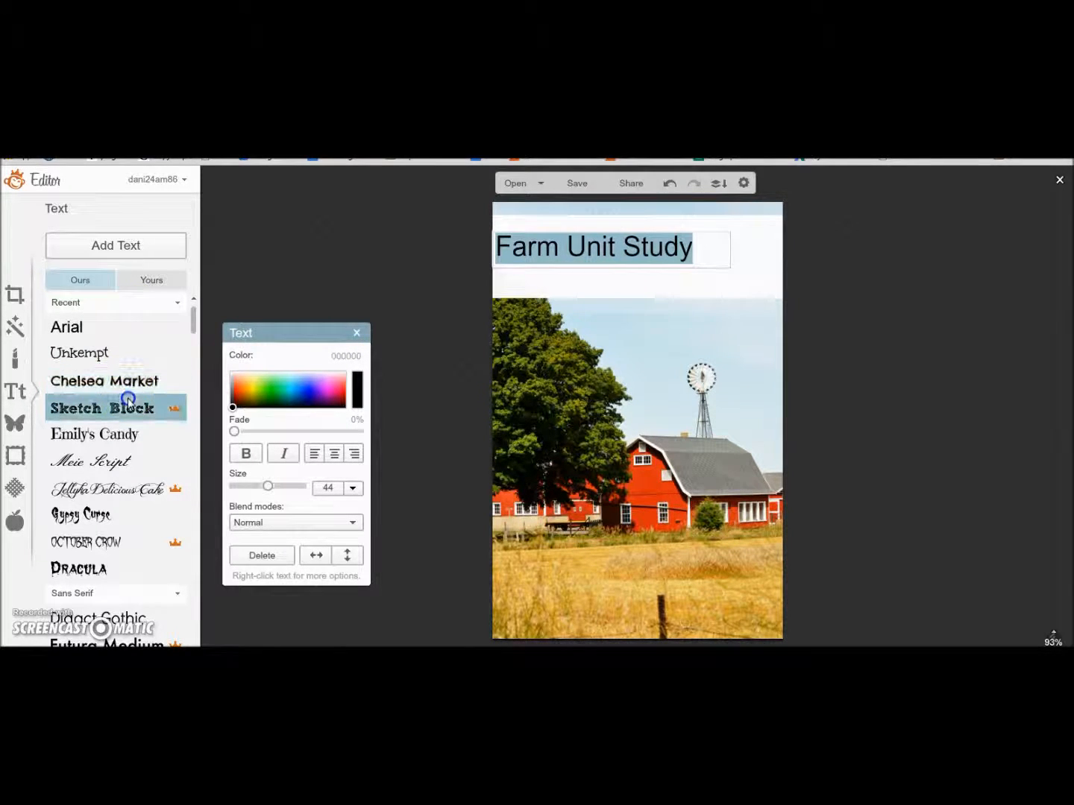
click(128, 386)
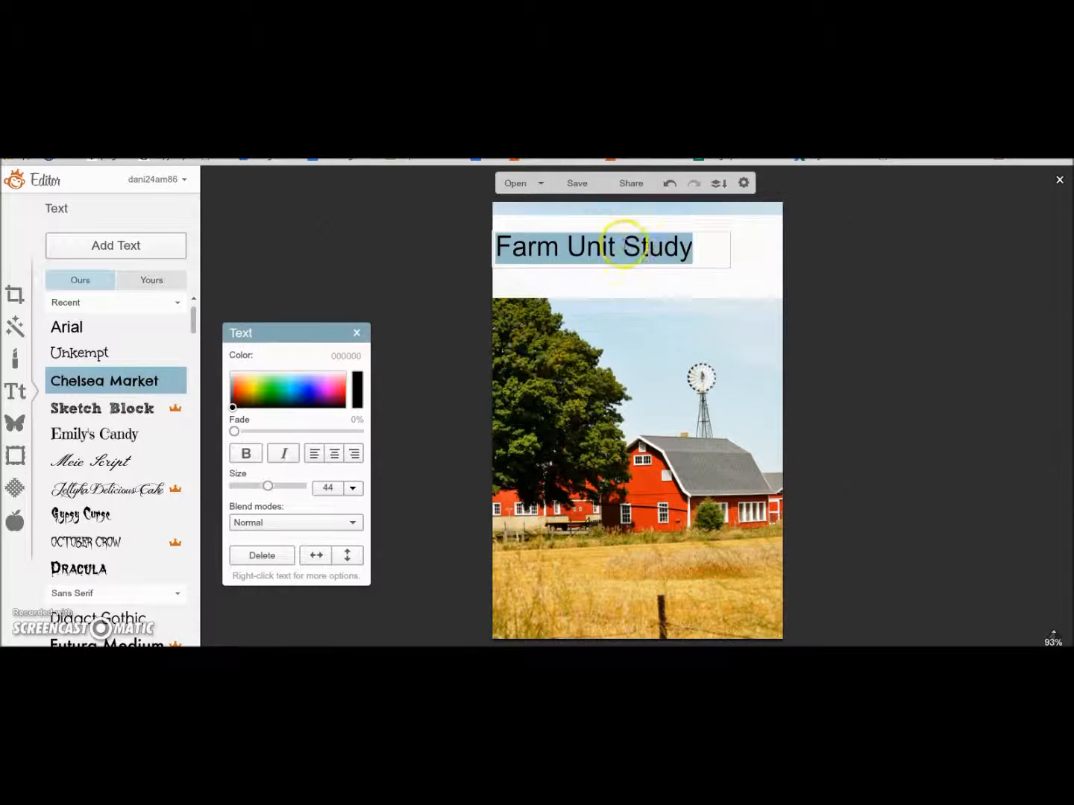
Move "Farm Unit Study" below the band over the tree and sky, and try Unkempt, Sketch Block and Chelsea Market on it.
click(618, 263)
drag(614, 258, 625, 368)
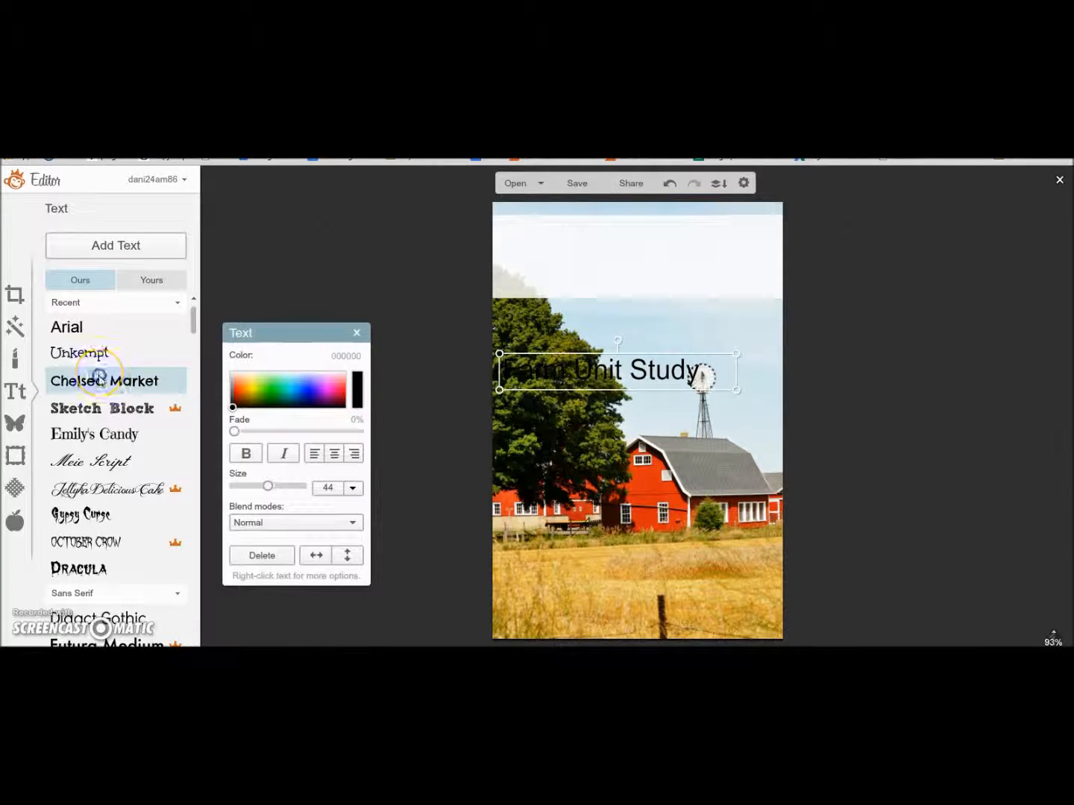
click(154, 366)
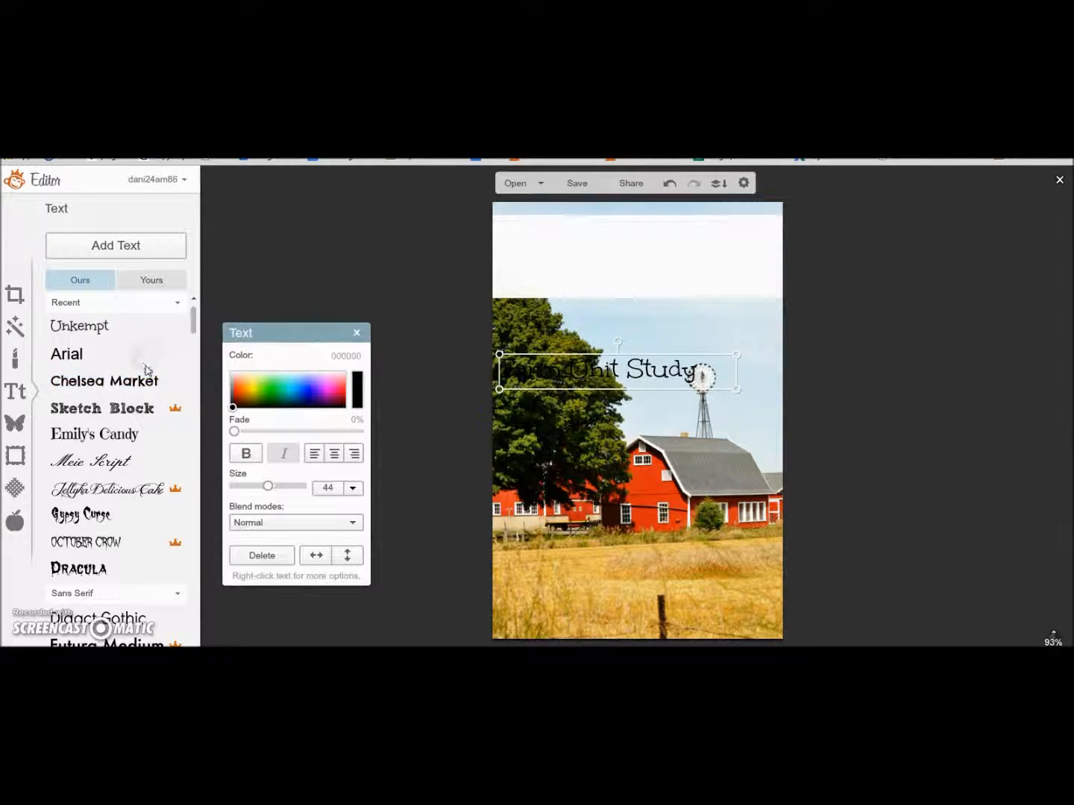
click(140, 410)
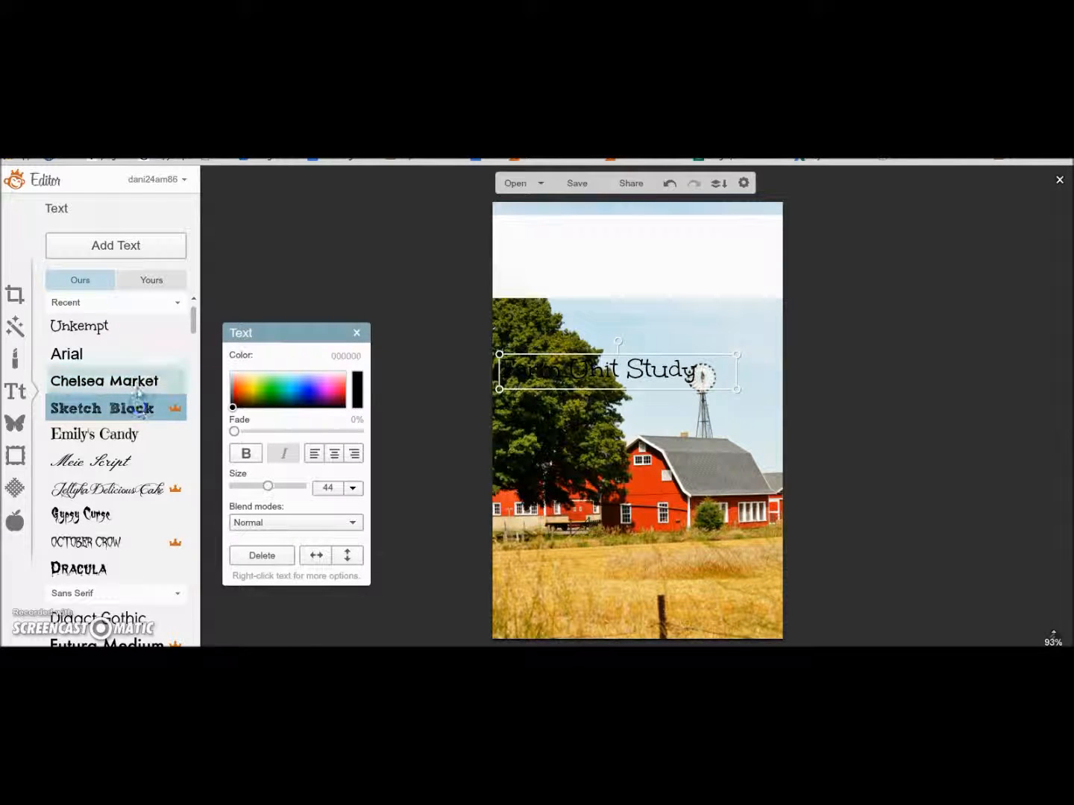
click(138, 382)
Shift "Farm Unit Study" up and right to just above the windmill, and try Sketch Block and Chelsea Market again.
click(650, 384)
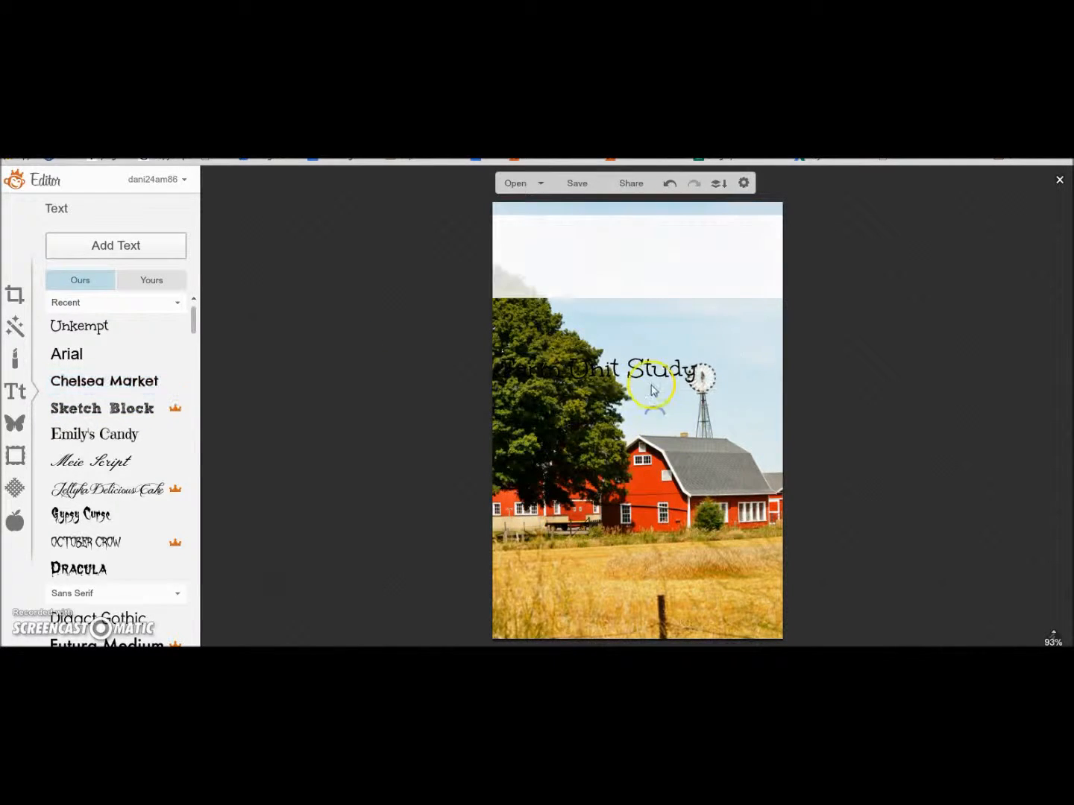
drag(650, 384, 680, 366)
click(135, 418)
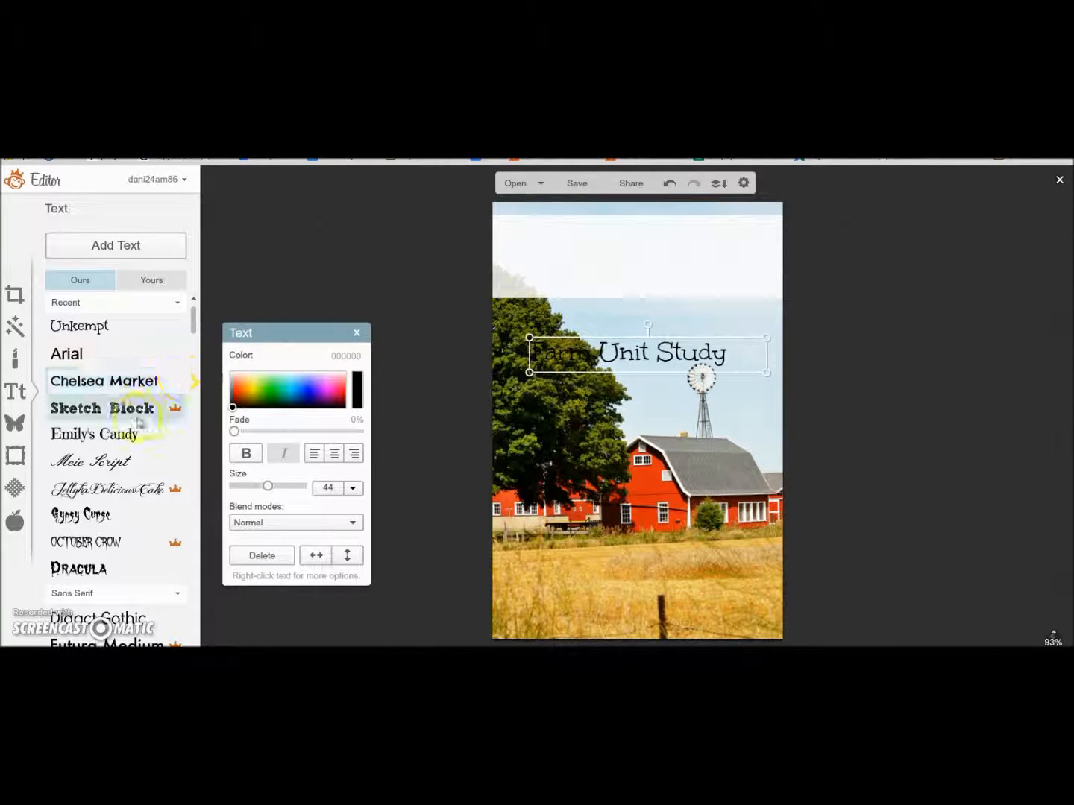
click(132, 384)
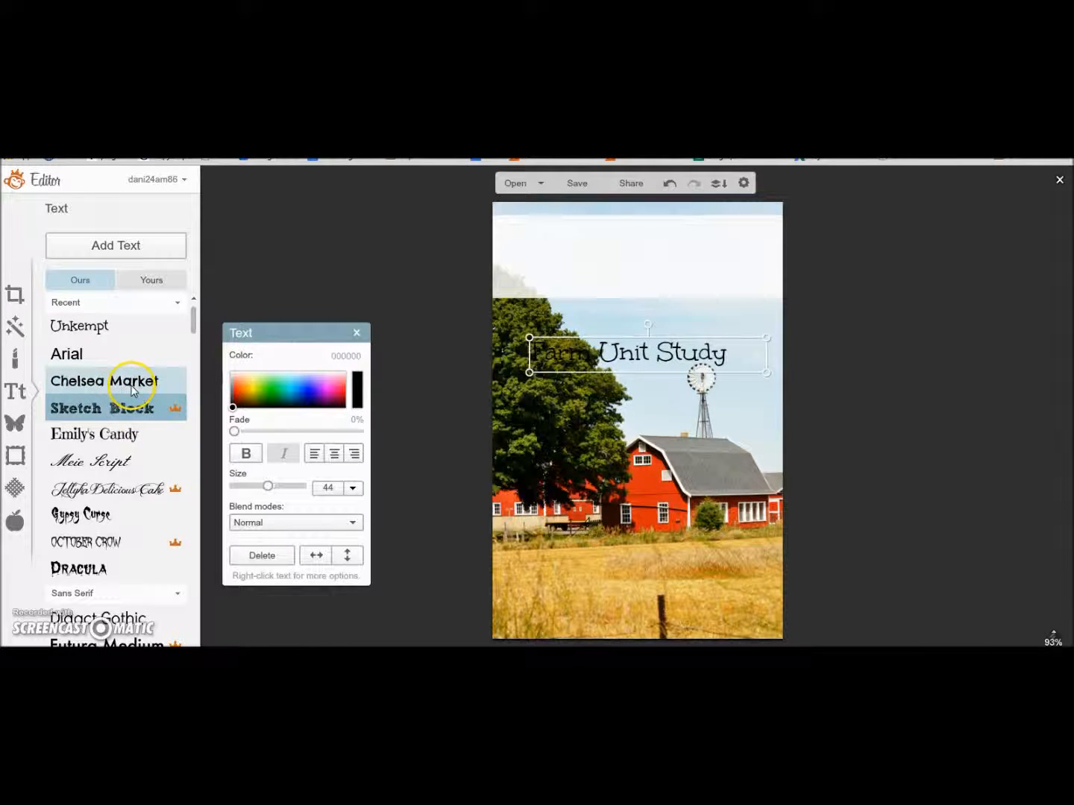
click(132, 386)
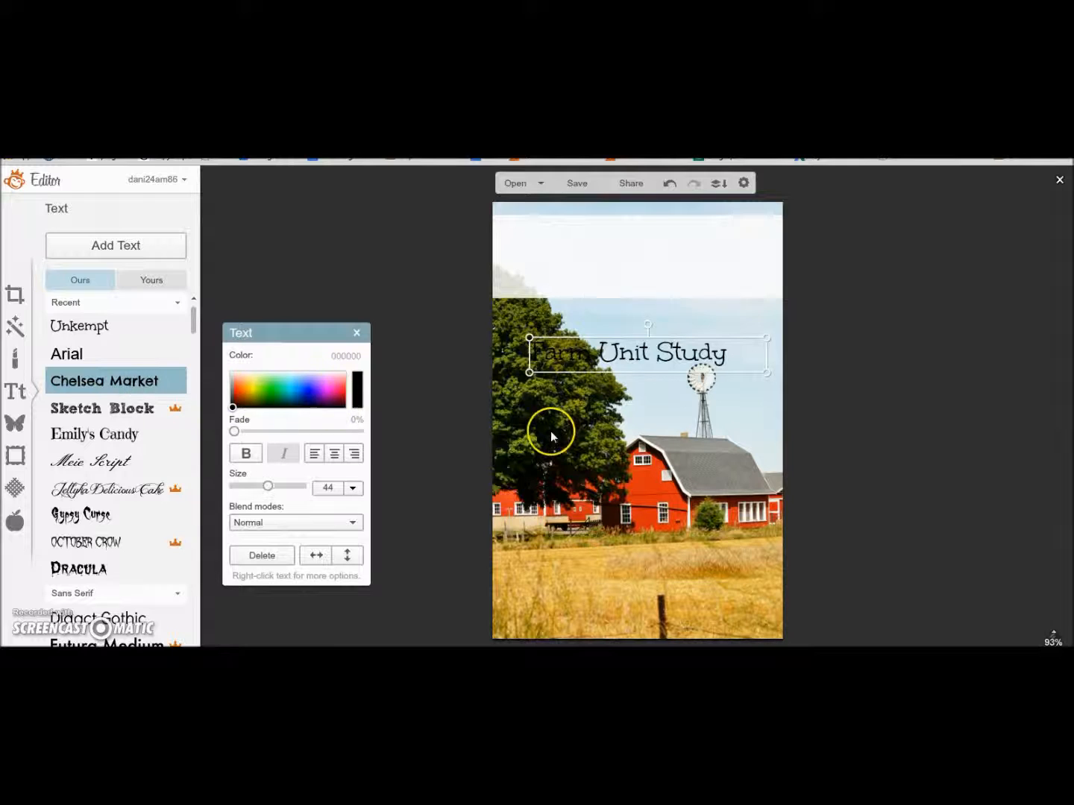
Move "Farm Unit Study" to the middle of the white band and set its font to Arial.
drag(596, 363, 587, 268)
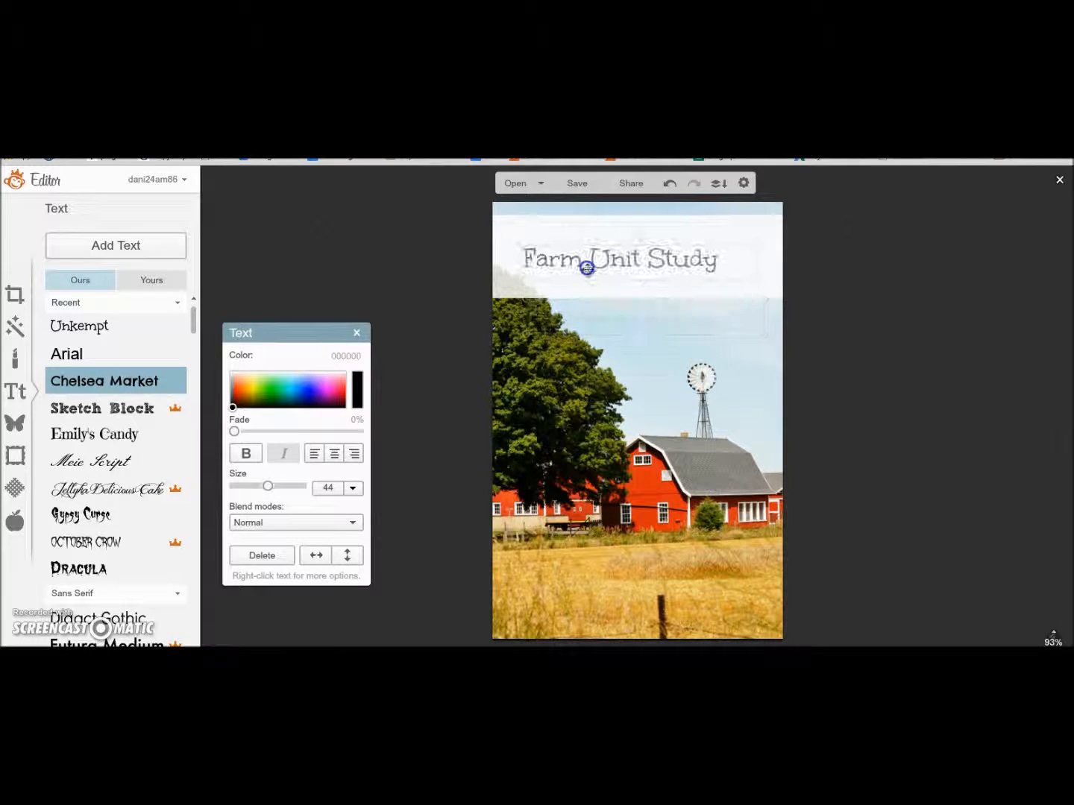
click(140, 386)
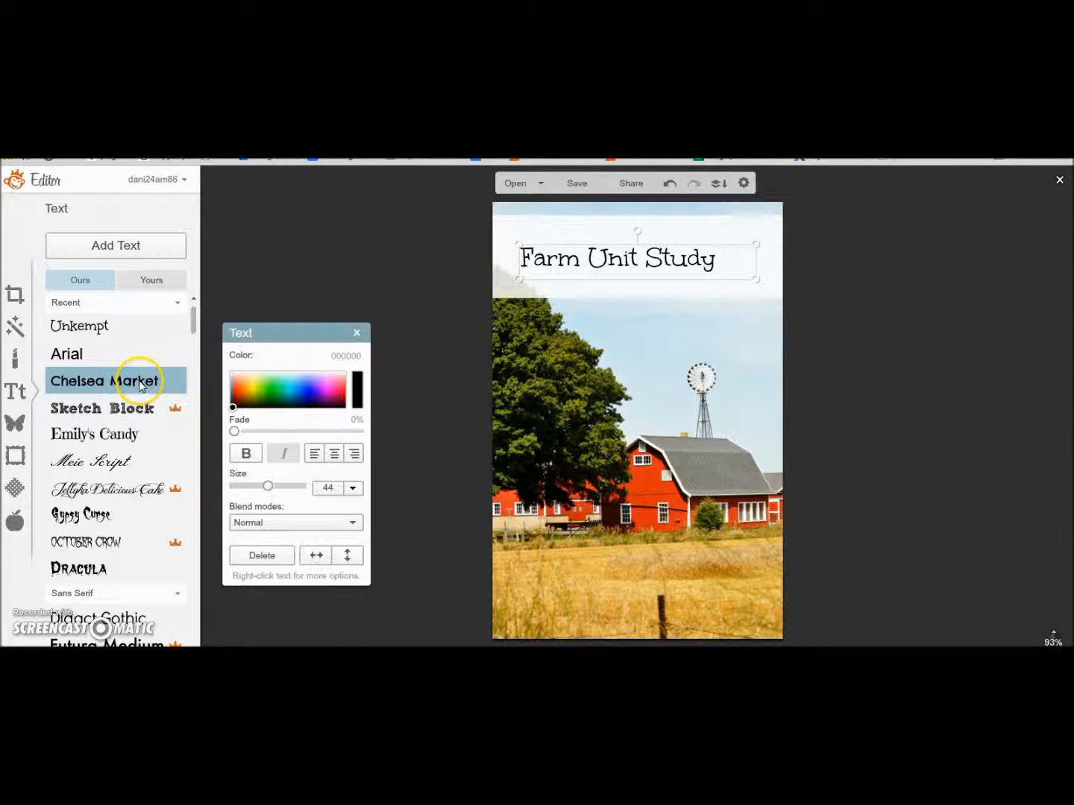
click(136, 358)
click(134, 381)
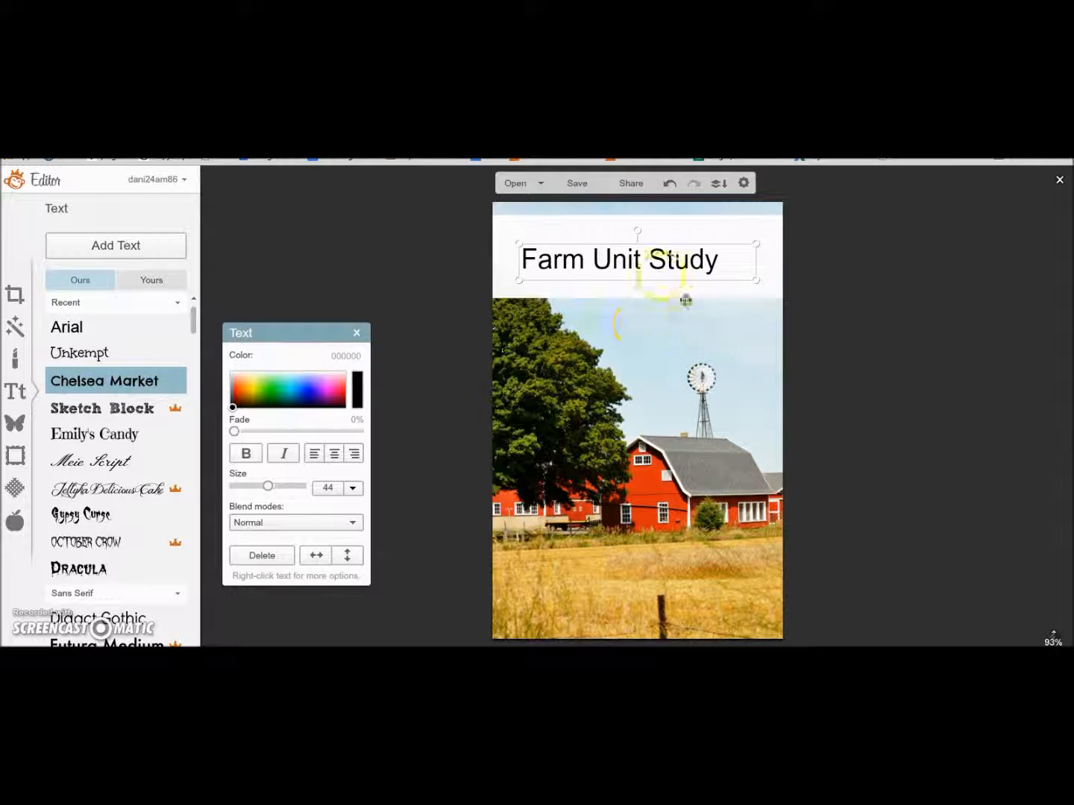
Save the farm photo with its "Farm Unit Study" title.
click(576, 183)
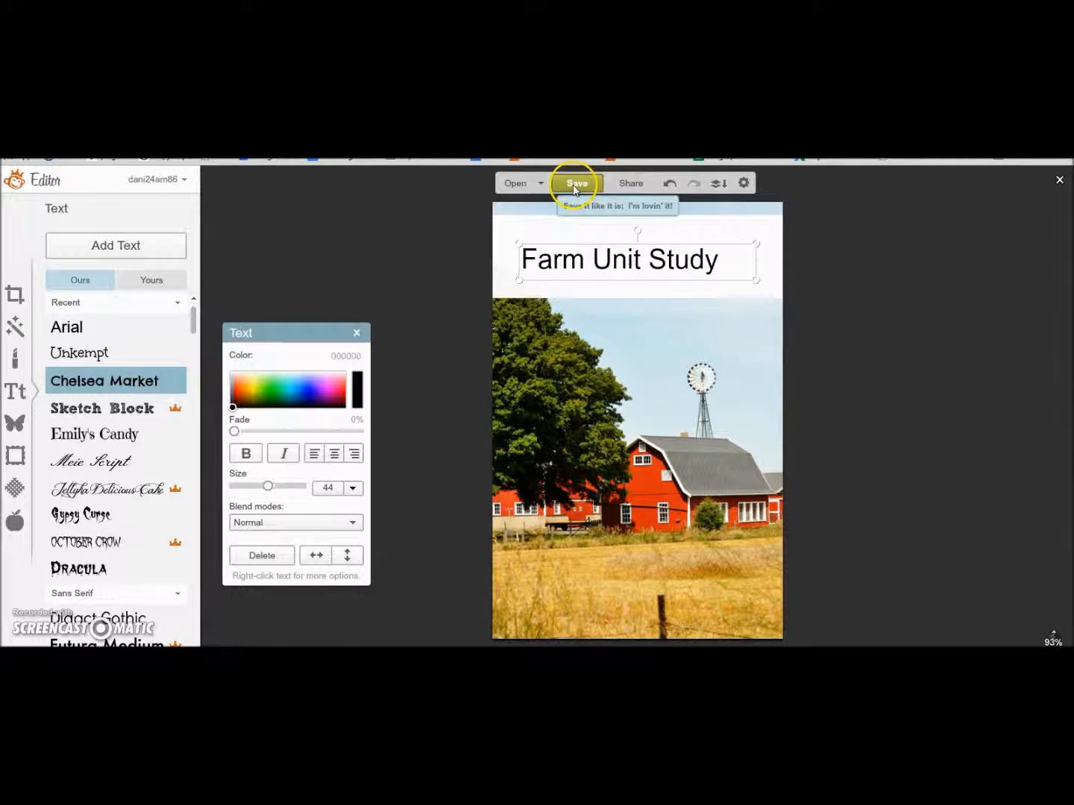